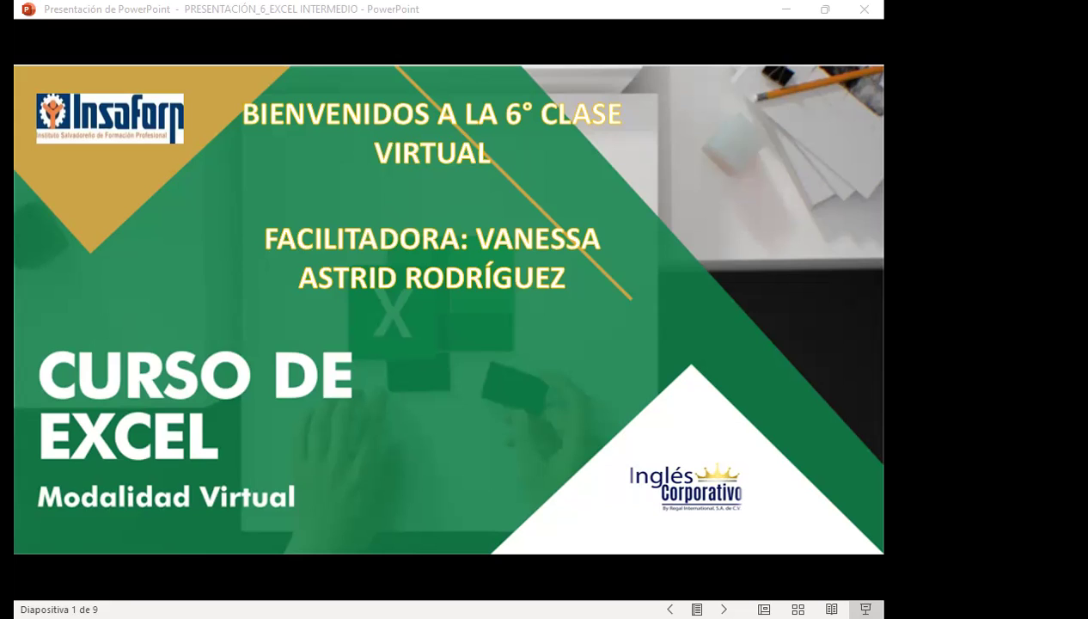
Switch from the welcome slideshow to Firefox and scroll to Sección 2's homework and midterm.
{"action": "left_click", "coordinate": [261, 495]}
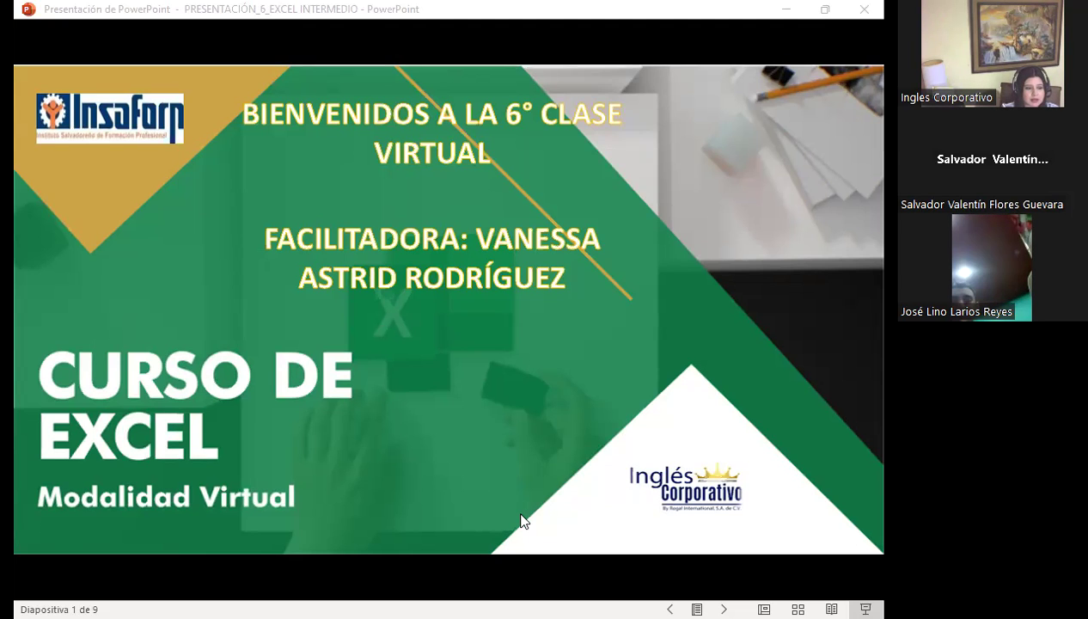
{"action": "key", "text": "alt+Tab"}
{"action": "scroll", "coordinate": [267, 386], "scroll_direction": "down", "scroll_amount": 1}
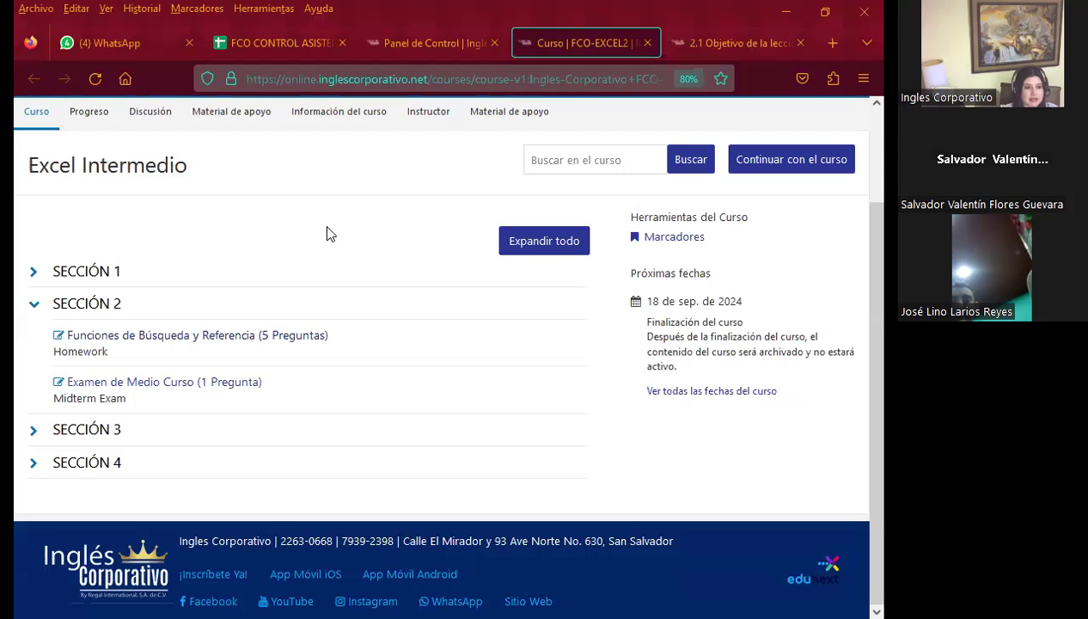
{"action": "left_click", "coordinate": [733, 42]}
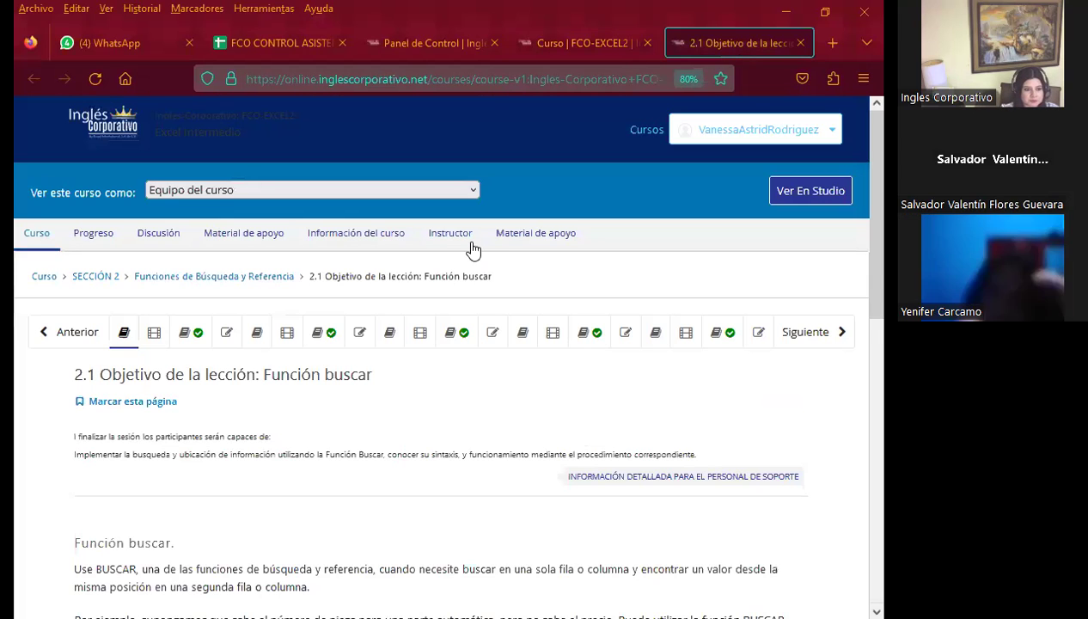
{"action": "scroll", "coordinate": [442, 370], "scroll_direction": "down", "scroll_amount": 1}
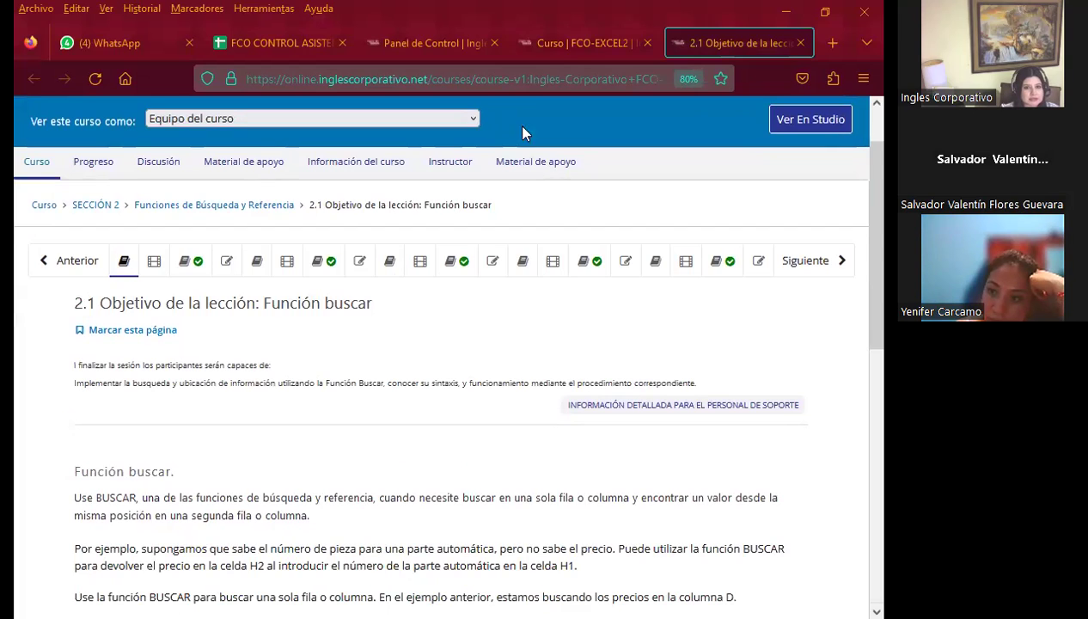
{"action": "left_click", "coordinate": [570, 43]}
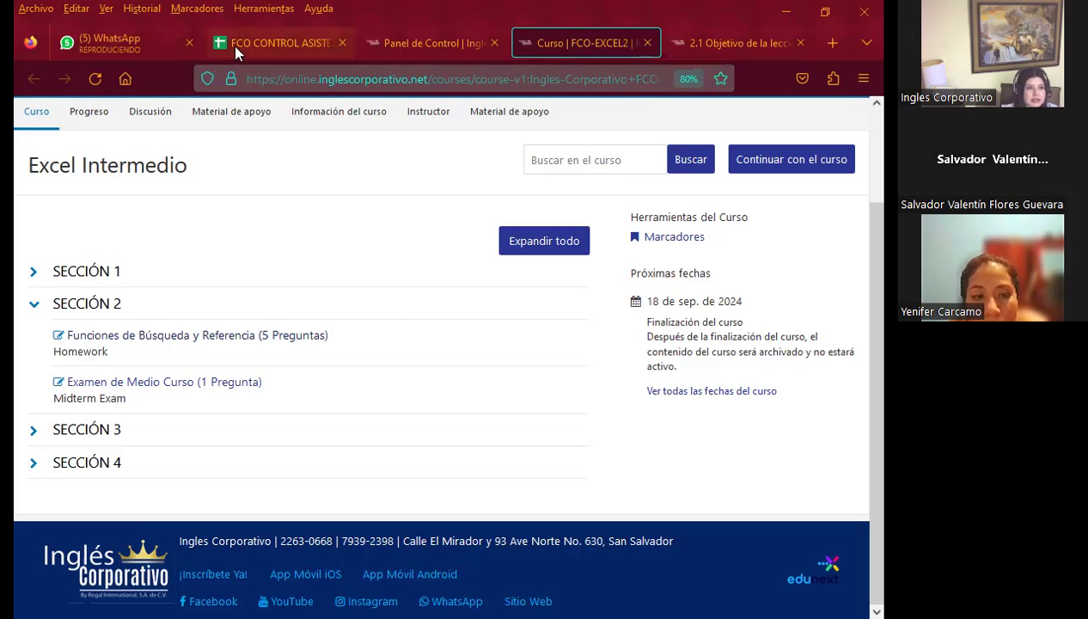
Close the WhatsApp tab and scroll through lesson 2.1 on BUSCAR's vector and matrix forms.
{"action": "left_click", "coordinate": [190, 42]}
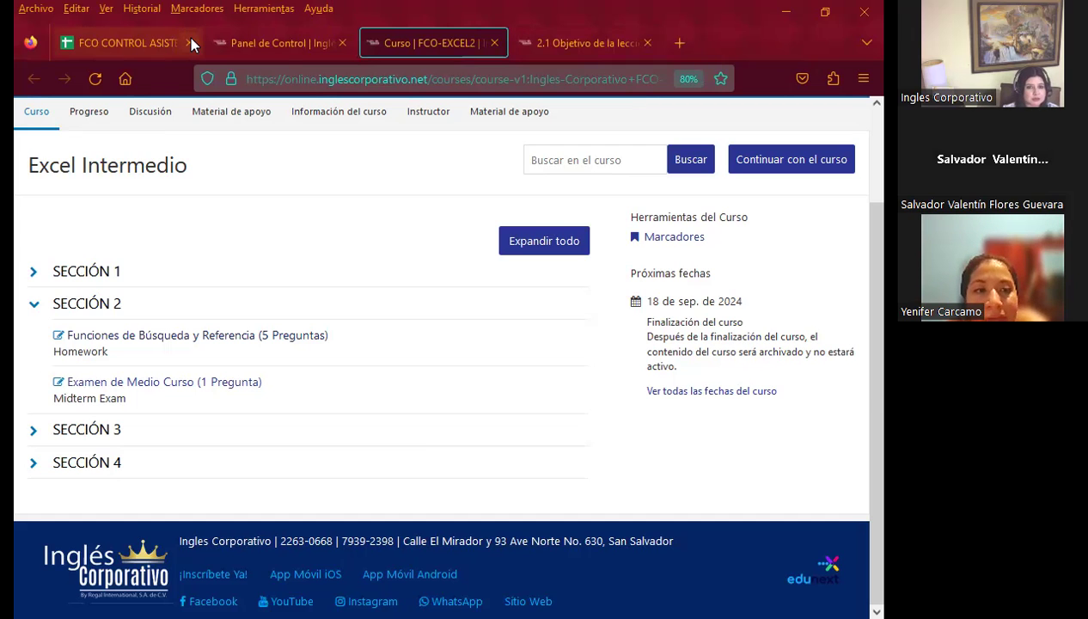
{"action": "left_click", "coordinate": [533, 43]}
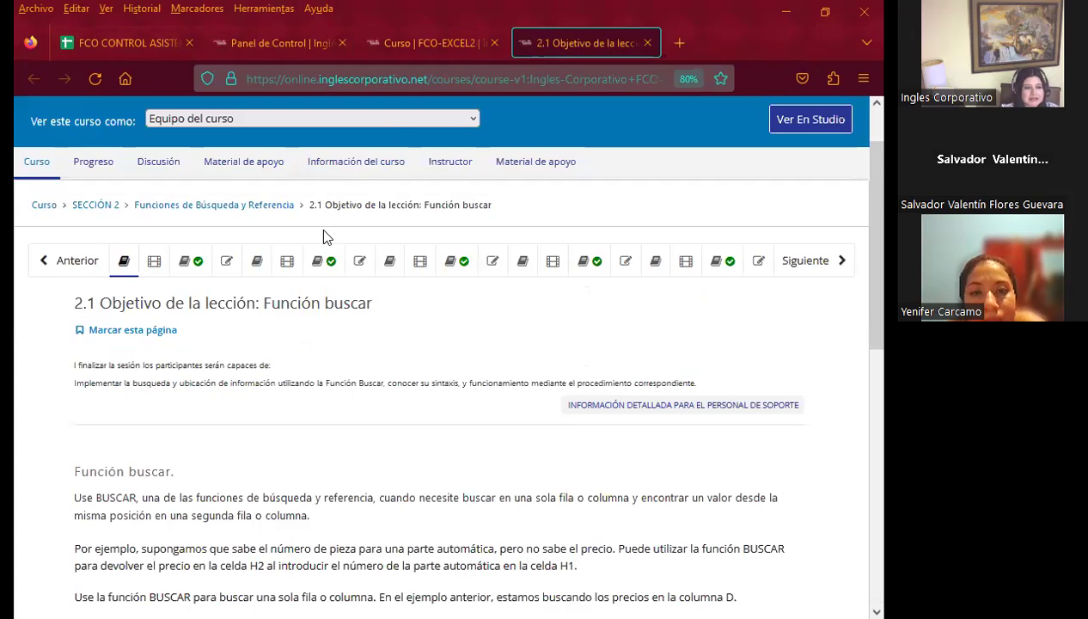
{"action": "scroll", "coordinate": [340, 404], "scroll_direction": "down", "scroll_amount": 1}
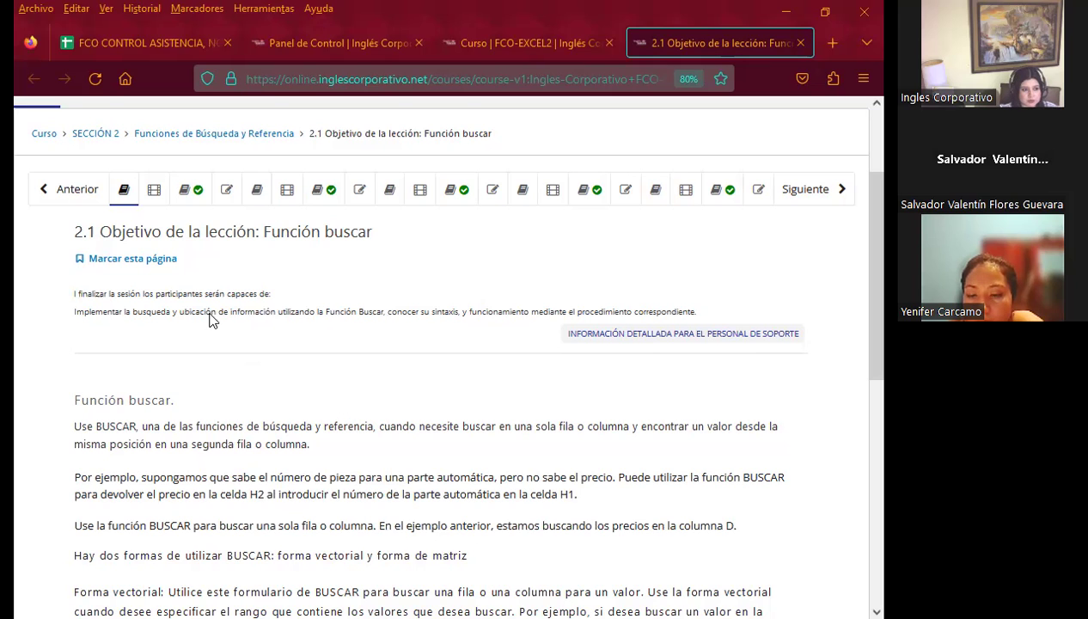
Open the class #6 discussion forum asking for the two ways to use BUSCAR.
{"action": "left_click", "coordinate": [191, 196]}
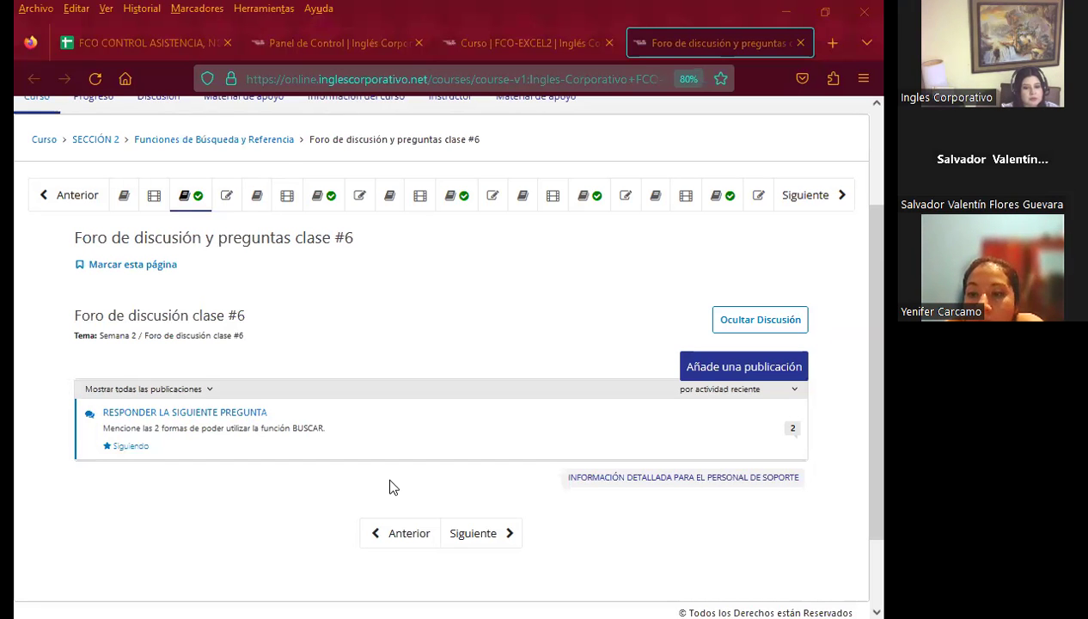
Switch back to the PRESENTACIÓN_6_EXCEL INTERMEDIO slideshow on its welcome slide.
{"action": "key", "text": "alt+Tab"}
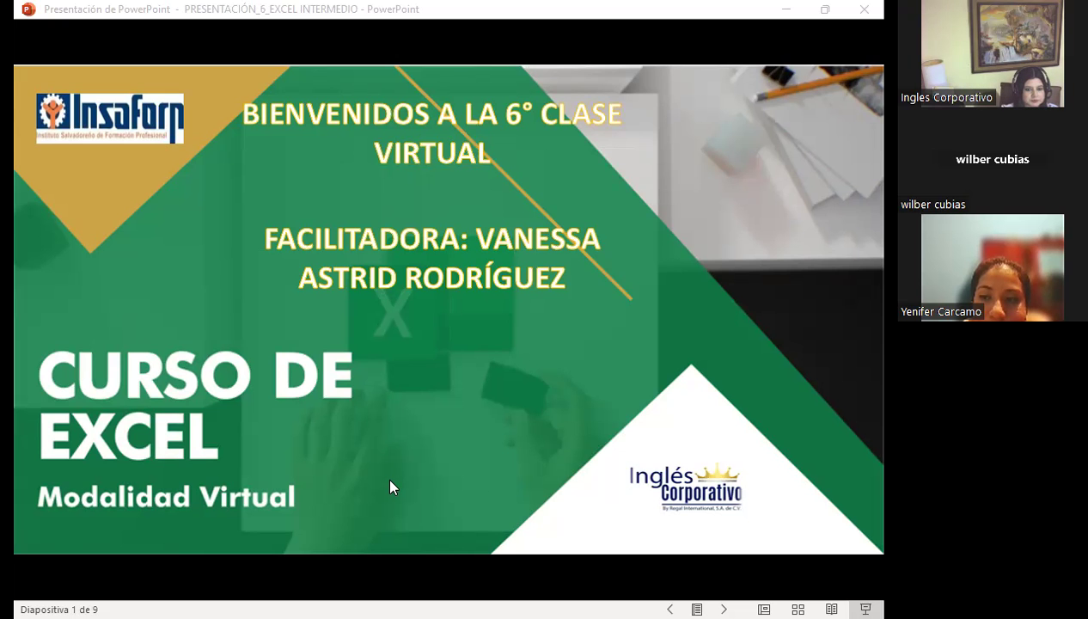
Advance past the Sesión 6 slide to slide 3, the Agenda.
{"action": "left_click", "coordinate": [567, 325]}
{"action": "left_click", "coordinate": [567, 325]}
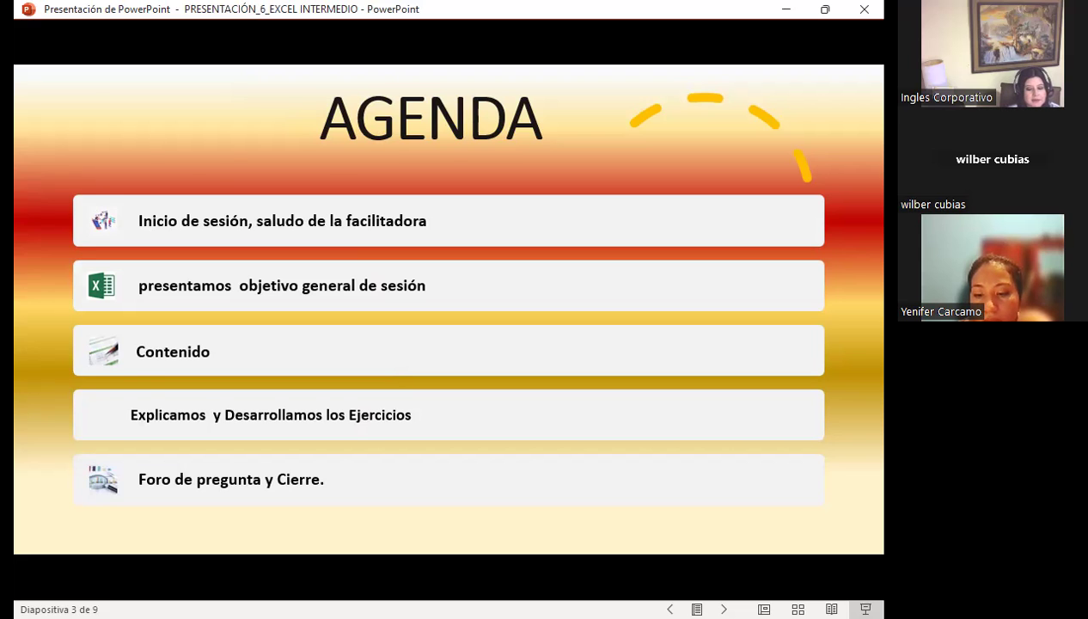
Advance to slide 4, Objetivo general de la sesión.
{"action": "key", "text": "Right"}
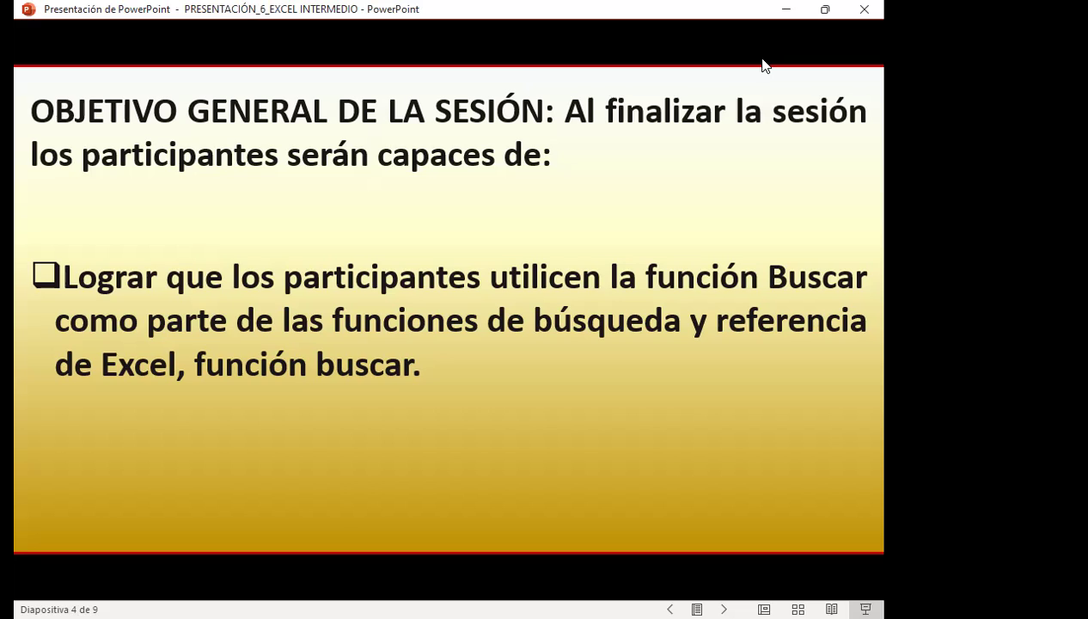
Advance to slide 5, Función BUSCAR, covering its vectorial and matrix forms.
{"action": "left_click", "coordinate": [764, 65]}
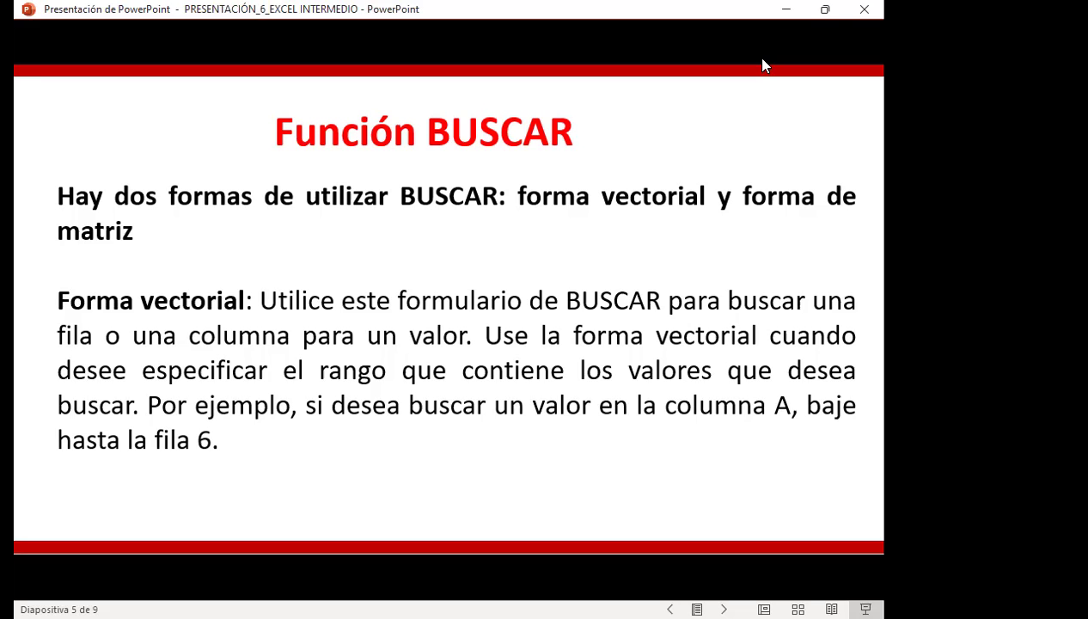
Advance to slide 6 showing the BUSCAR syntax.
{"action": "key", "text": "Right"}
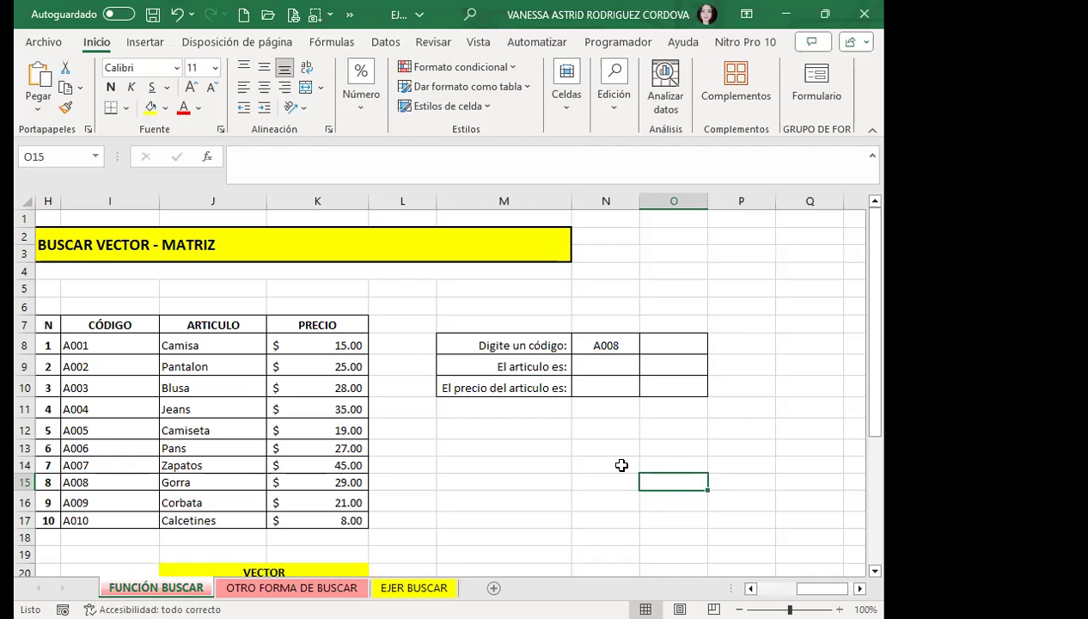
Check the A008 code in N8 and settle on N9 for the article result.
{"action": "left_click", "coordinate": [592, 365]}
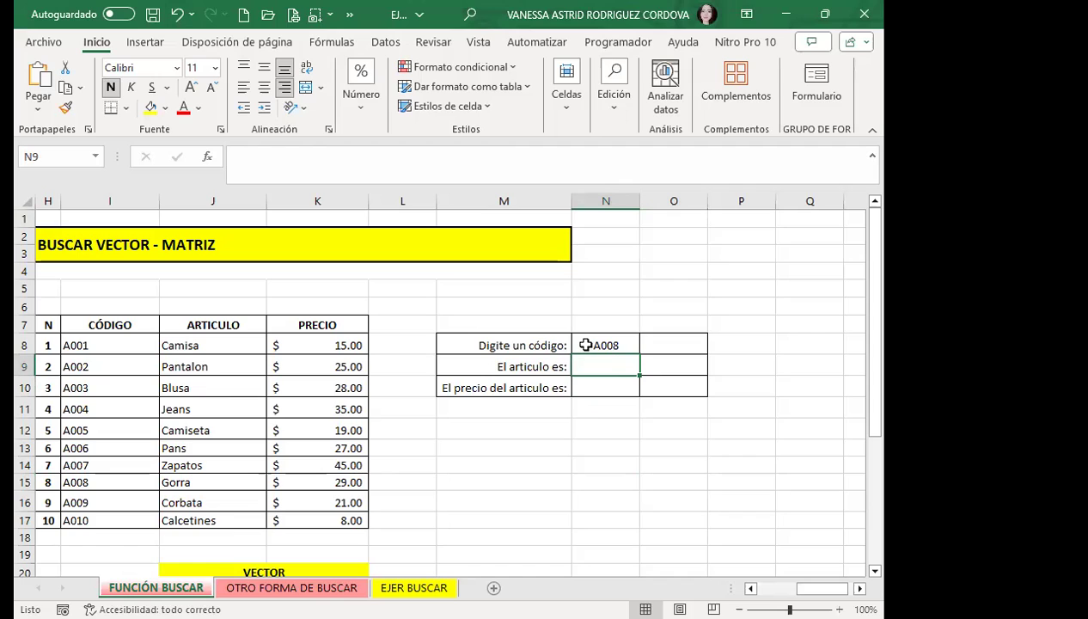
{"action": "left_click", "coordinate": [585, 345]}
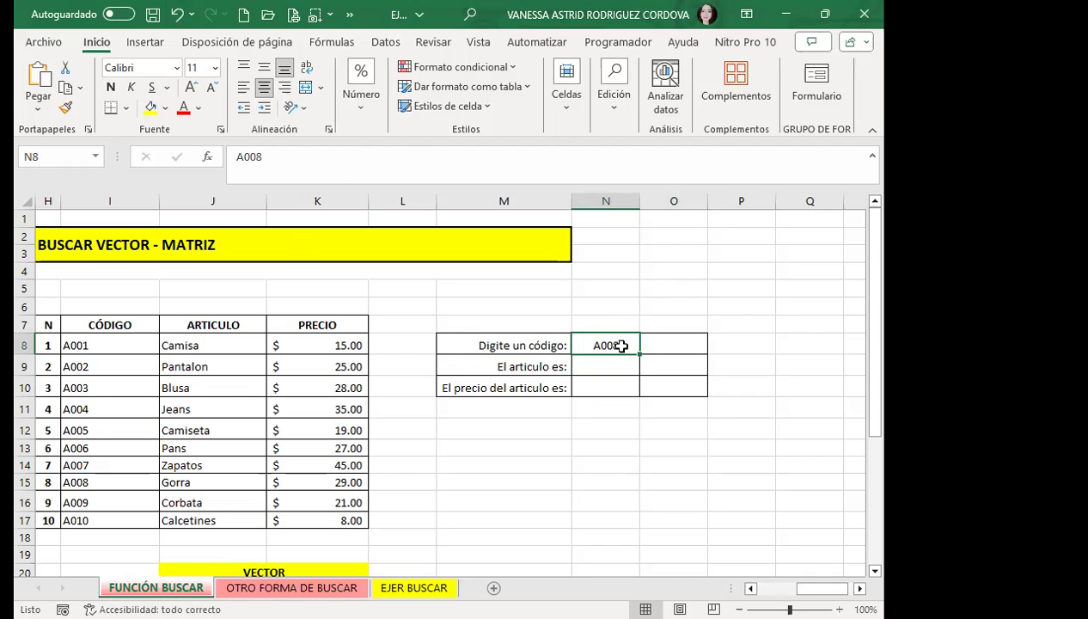
{"action": "left_click", "coordinate": [591, 365]}
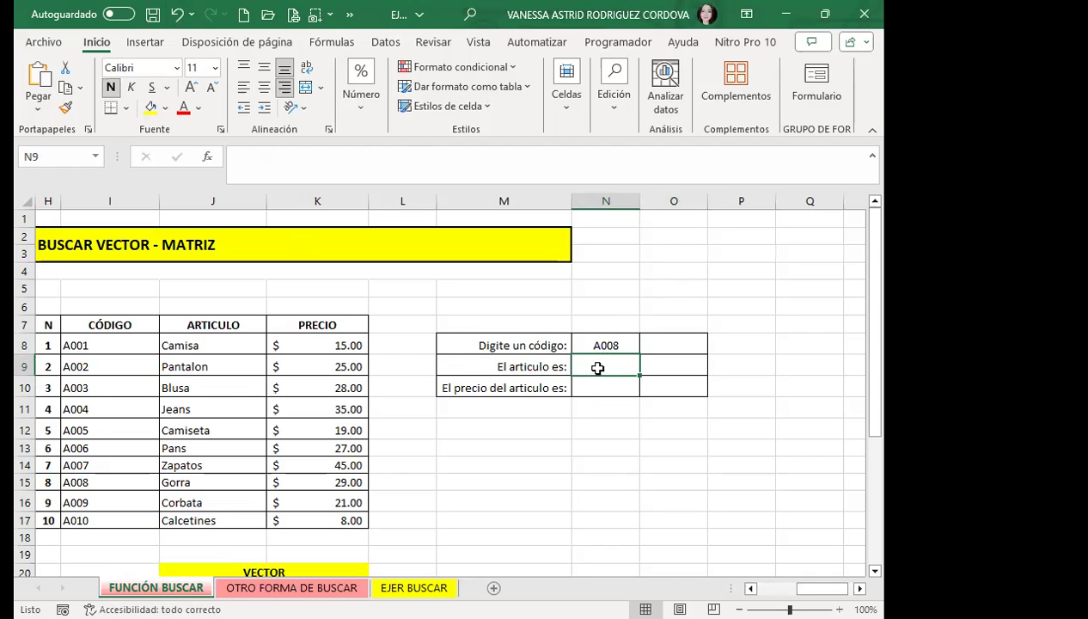
{"action": "left_click", "coordinate": [585, 388]}
{"action": "left_click", "coordinate": [589, 368]}
{"action": "left_click", "coordinate": [590, 386]}
{"action": "left_click", "coordinate": [590, 365]}
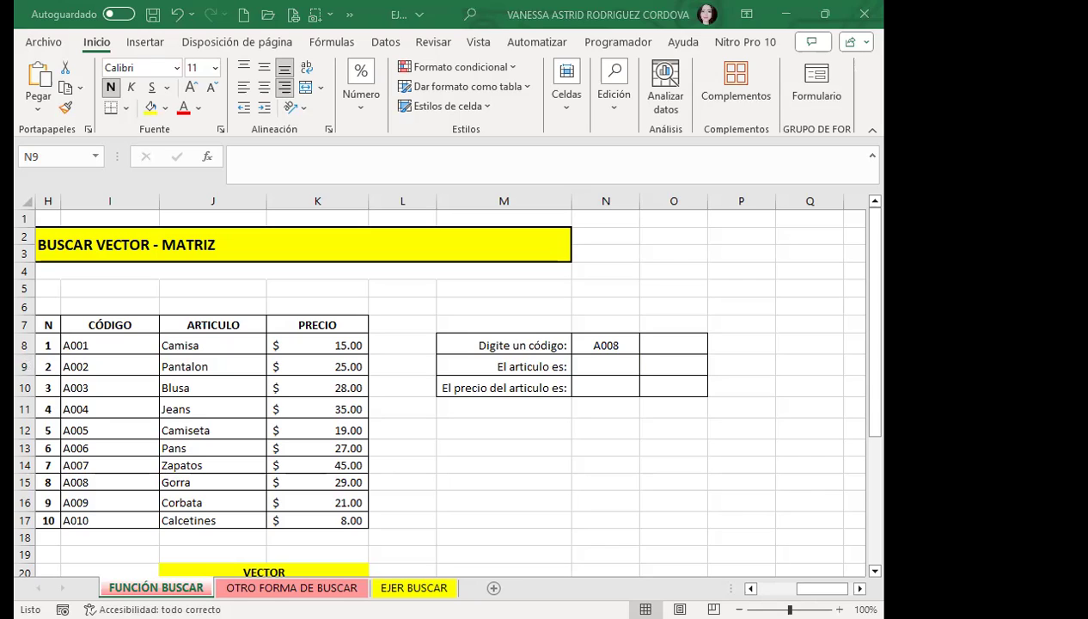
{"action": "left_click", "coordinate": [601, 365]}
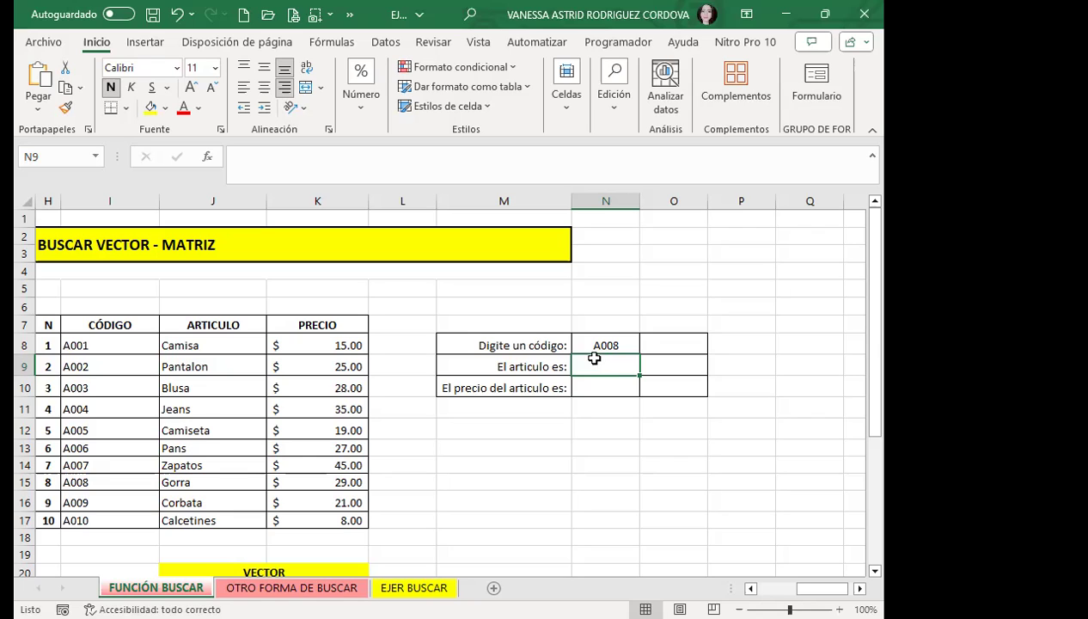
{"action": "left_click", "coordinate": [585, 342]}
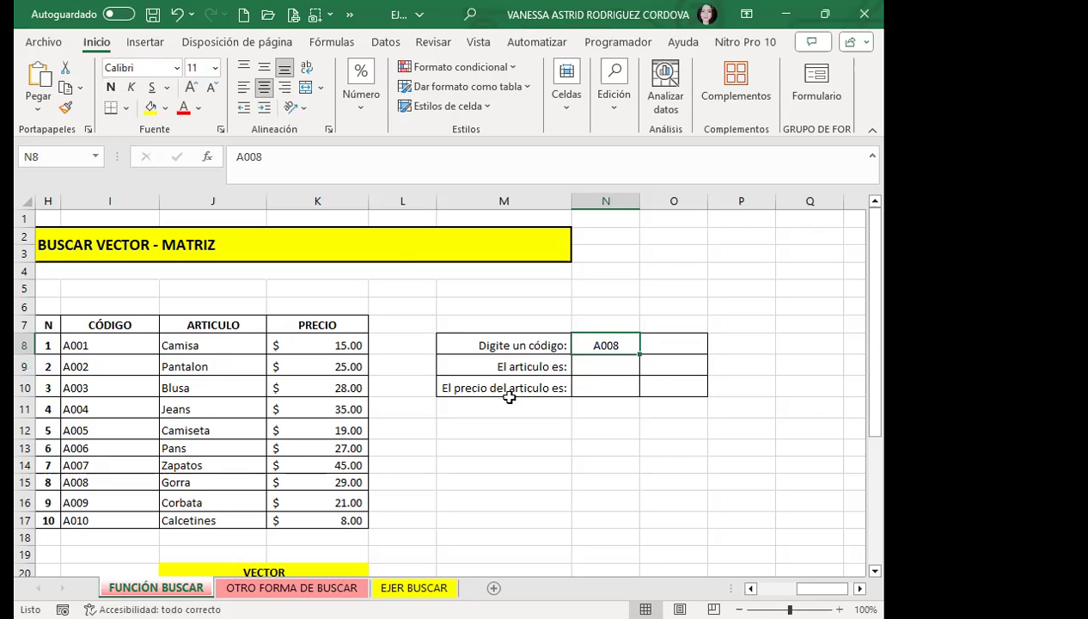
{"action": "left_click", "coordinate": [594, 362]}
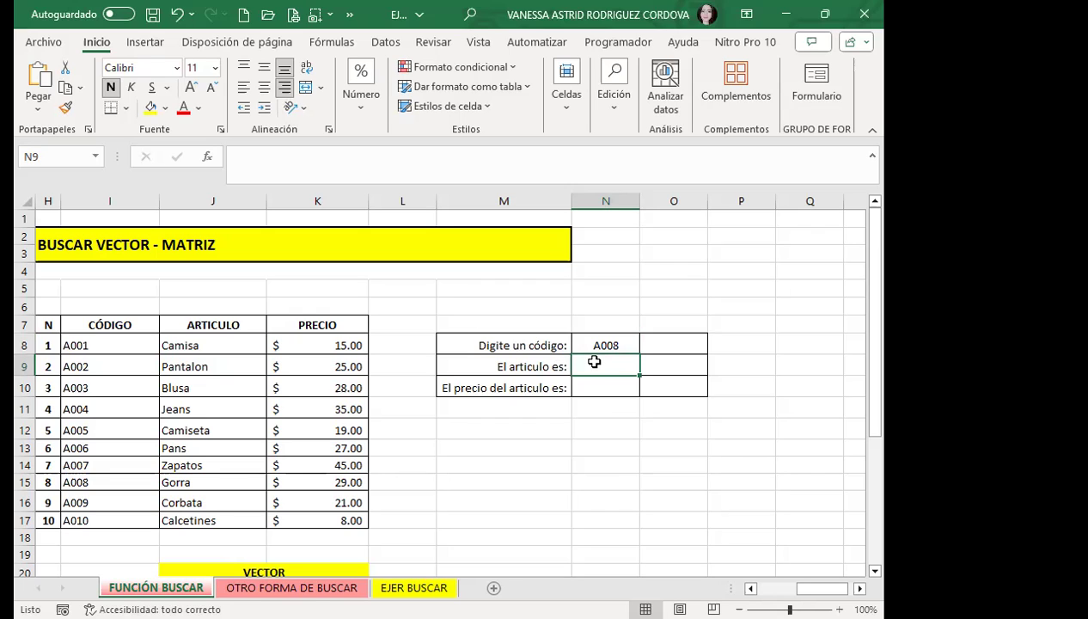
Enter =BUSCAR(N8;I8:J17) in N9 so it returns Gorra for code A008.
{"action": "type", "text": "="}
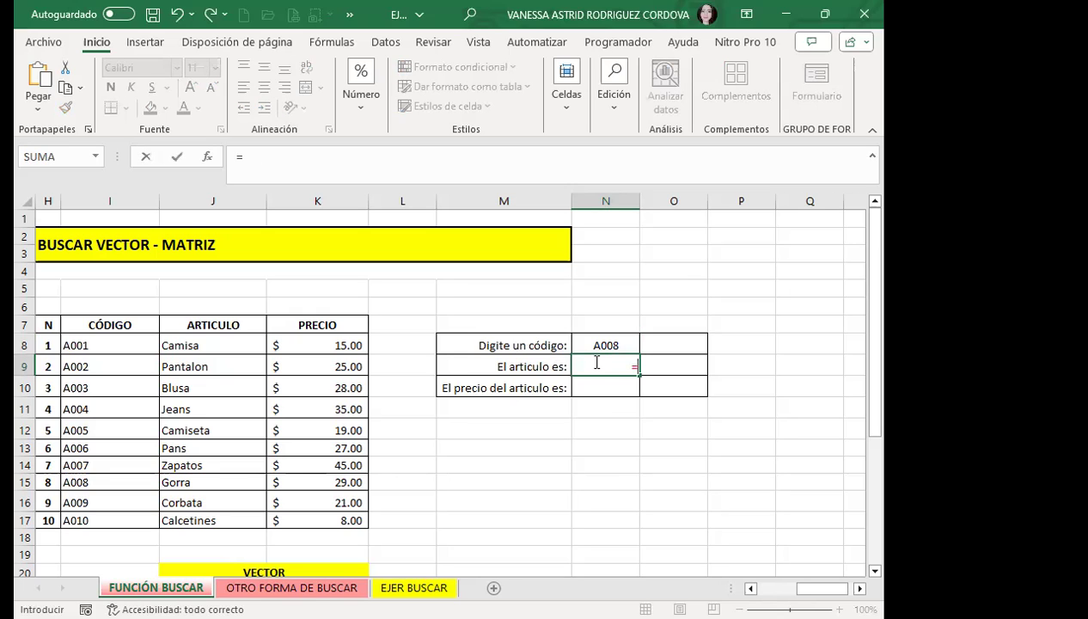
{"action": "type", "text": "B"}
{"action": "type", "text": "US"}
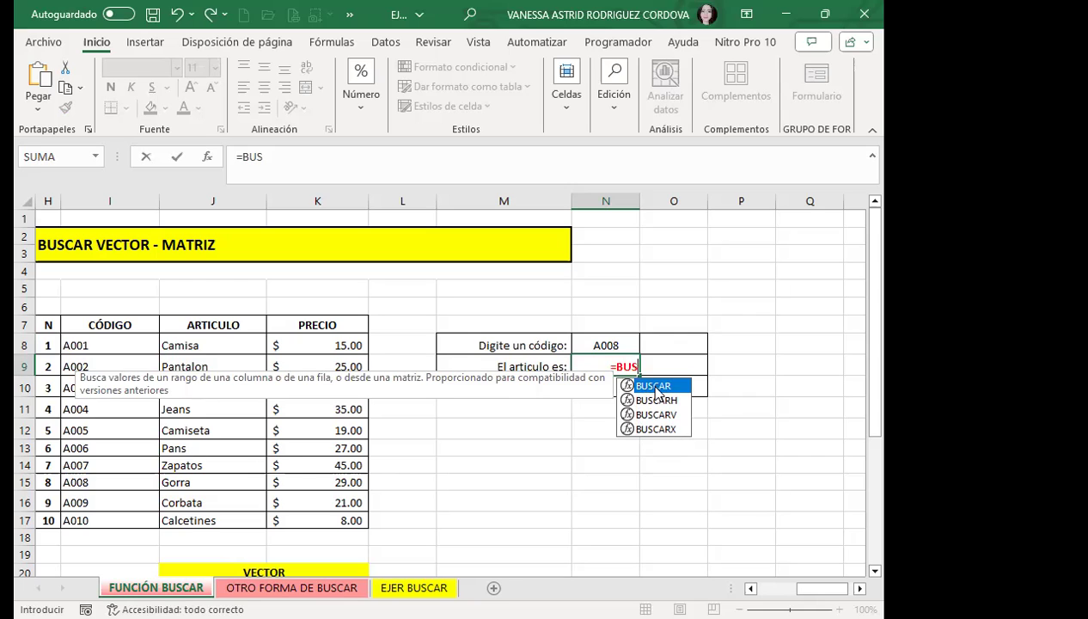
{"action": "key", "text": "Tab"}
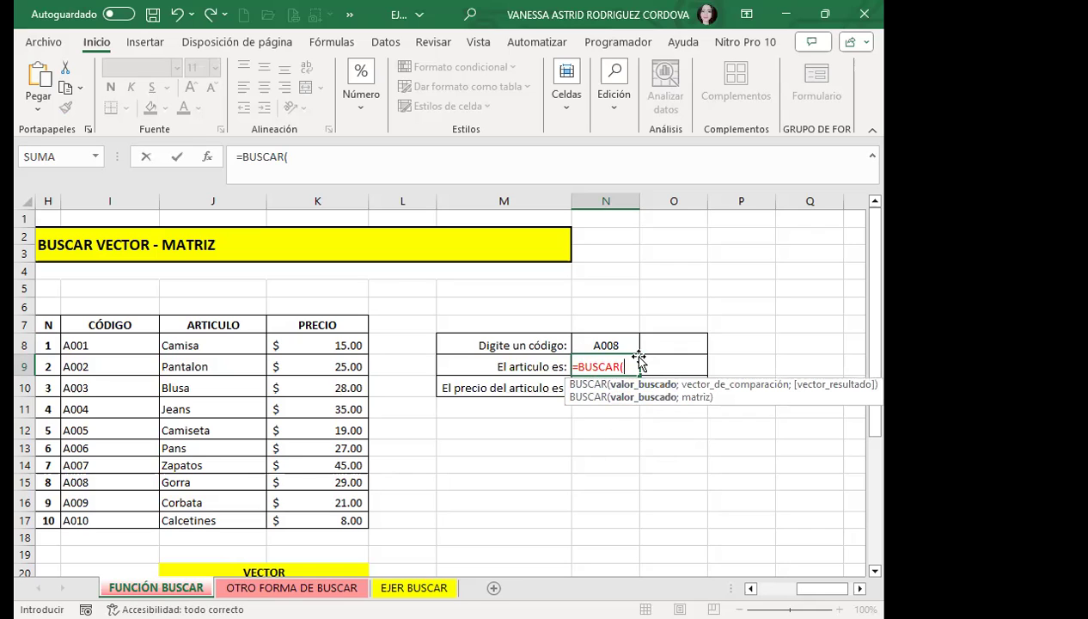
{"action": "left_click", "coordinate": [629, 344]}
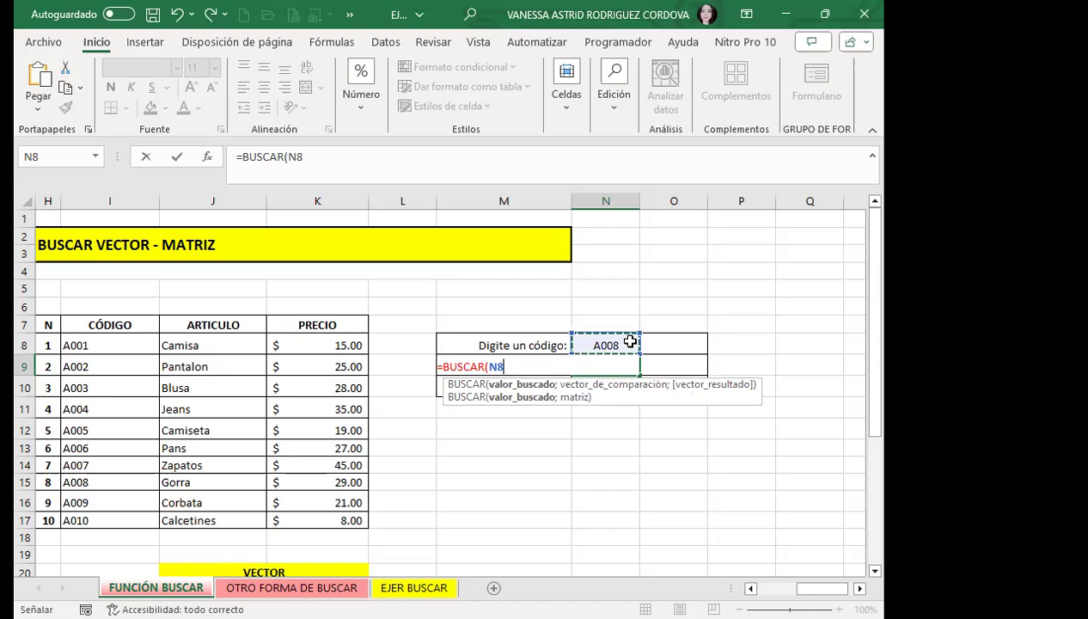
{"action": "type", "text": ";"}
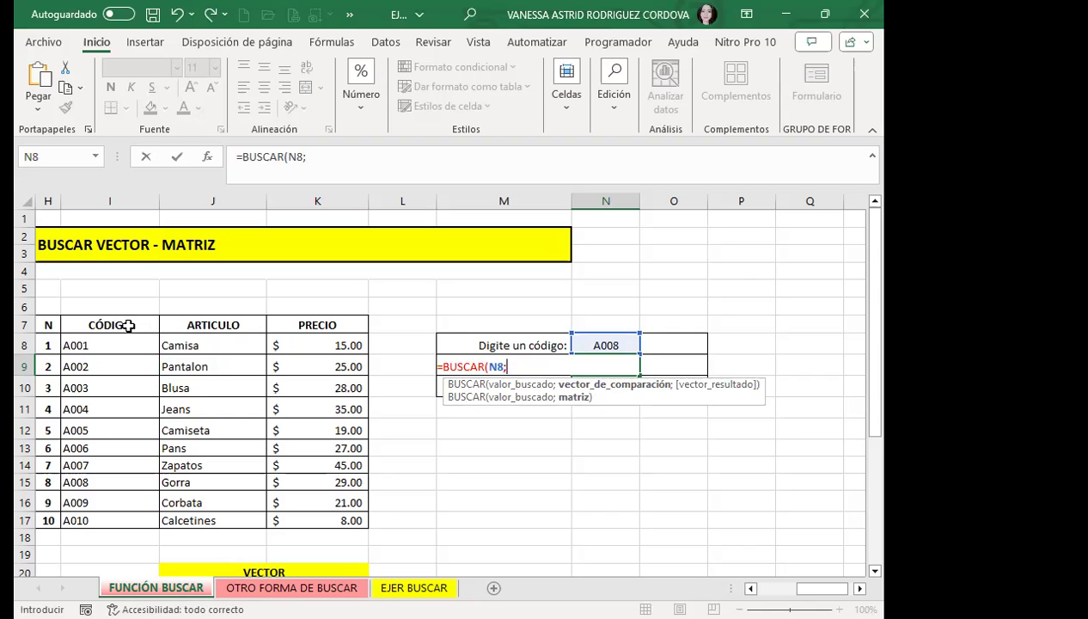
{"action": "left_click", "coordinate": [131, 341]}
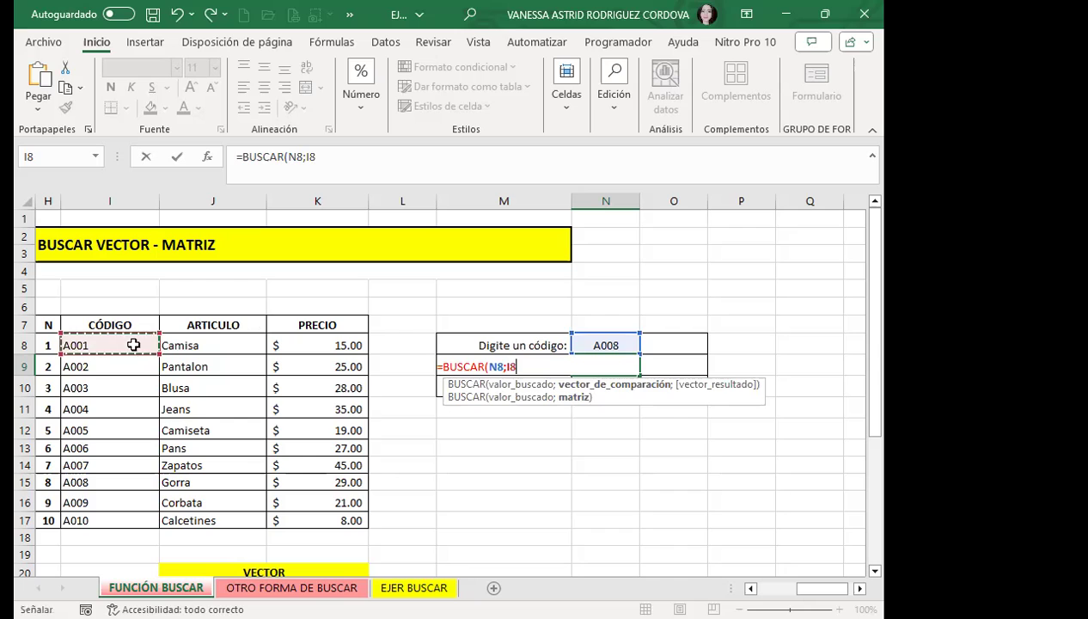
{"action": "left_click", "coordinate": [210, 518], "text": "shift"}
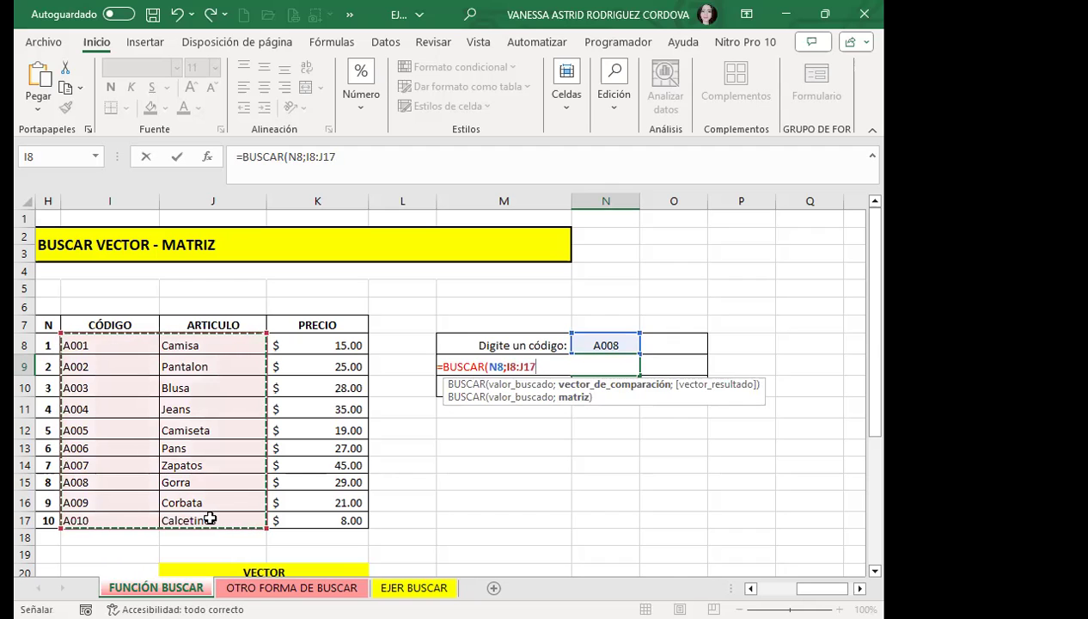
{"action": "type", "text": "))"}
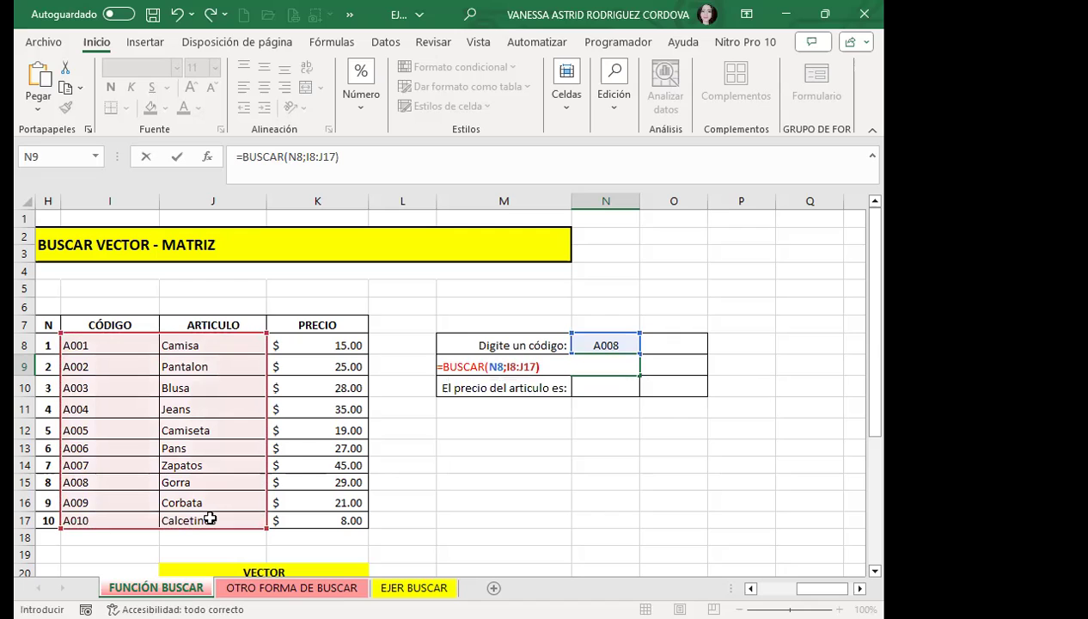
{"action": "key", "text": "Return"}
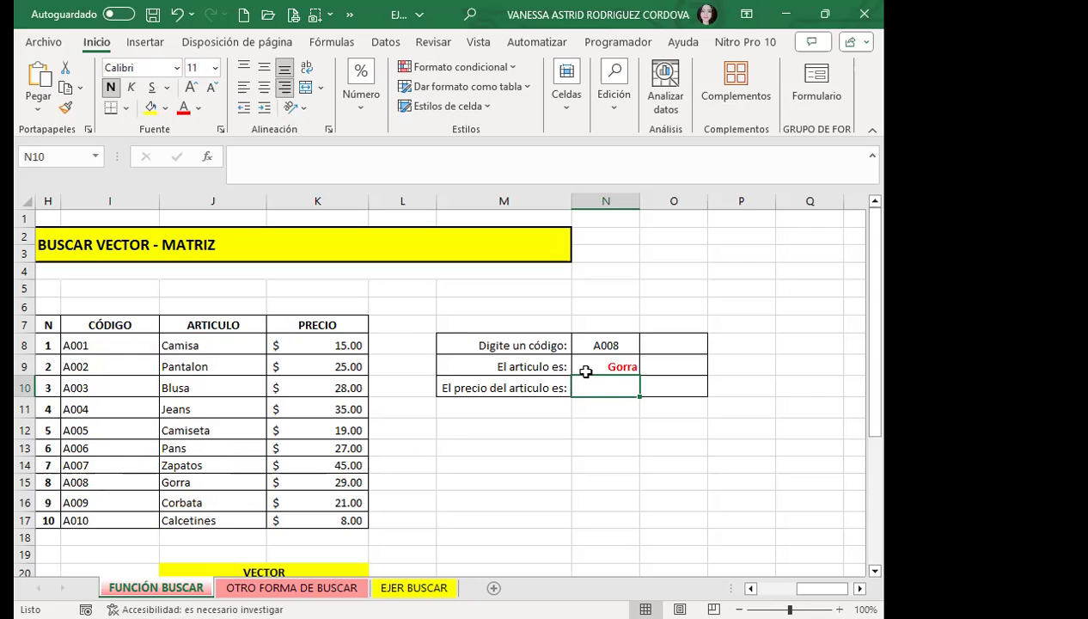
{"action": "left_click", "coordinate": [607, 342]}
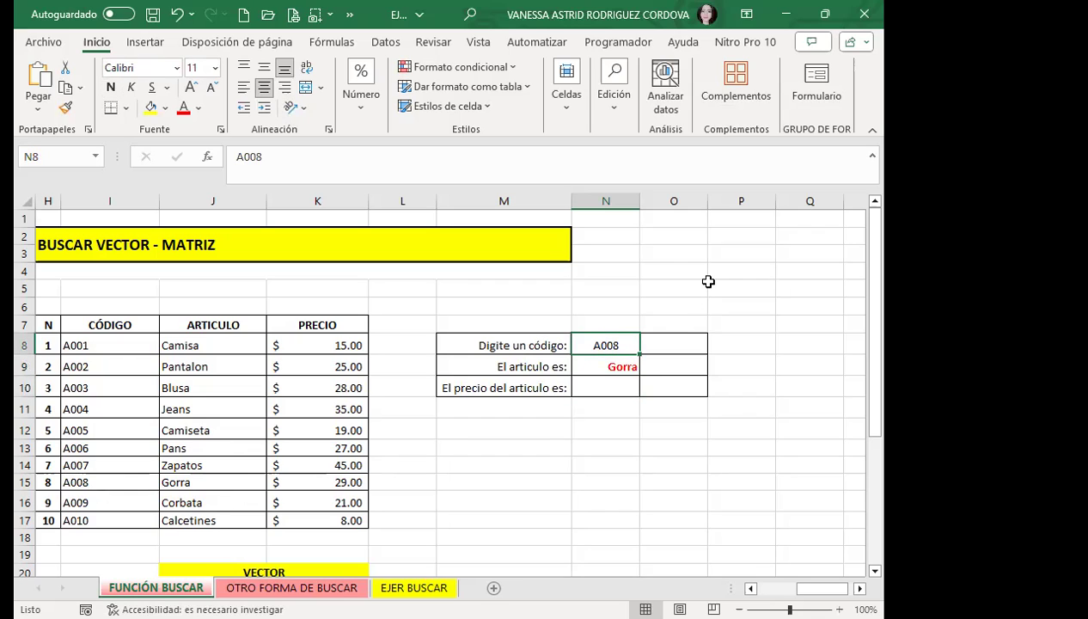
{"action": "type", "text": "A002"}
{"action": "key", "text": "Return"}
{"action": "left_click", "coordinate": [603, 391]}
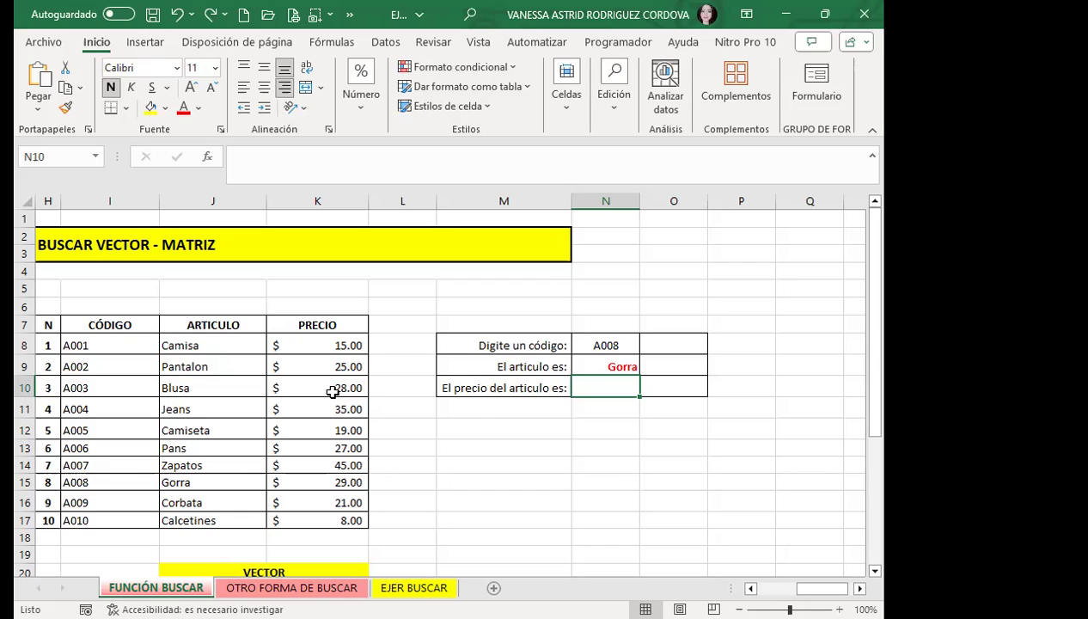
Enter =BUSCAR(N8;I8:I17;K8:K17) in N10 so it returns $ 29.00 for code A008.
{"action": "type", "text": "="}
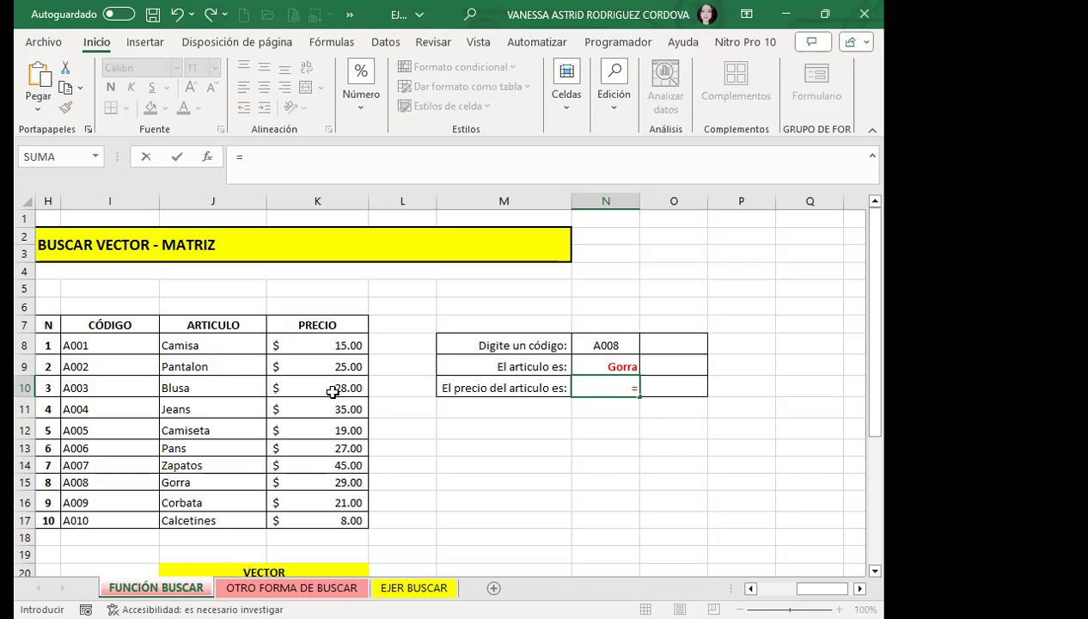
{"action": "type", "text": "BUS"}
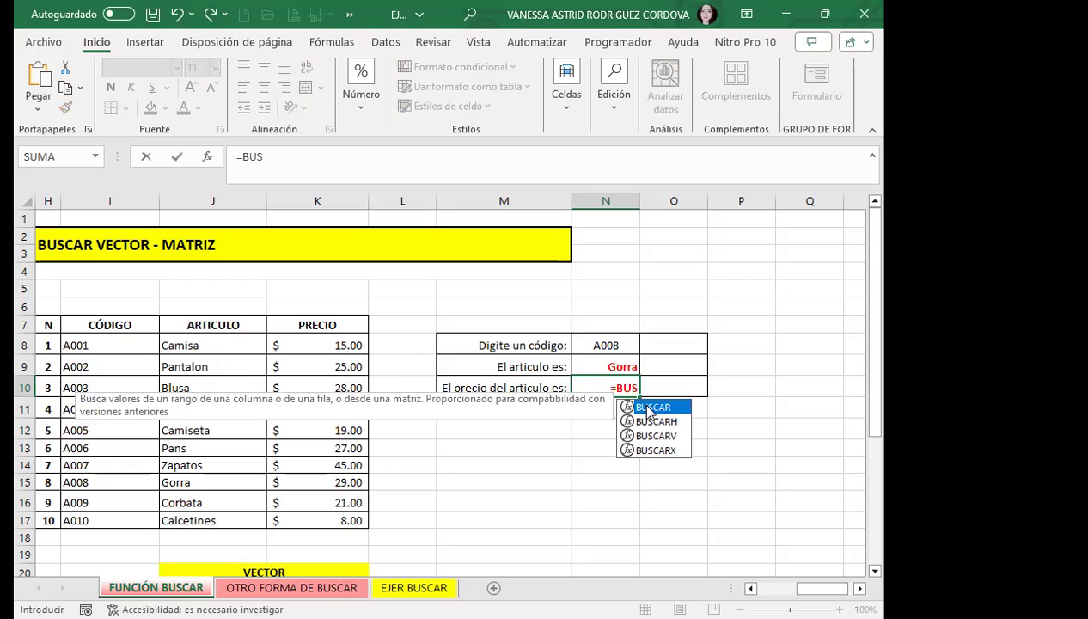
{"action": "double_click", "coordinate": [649, 407]}
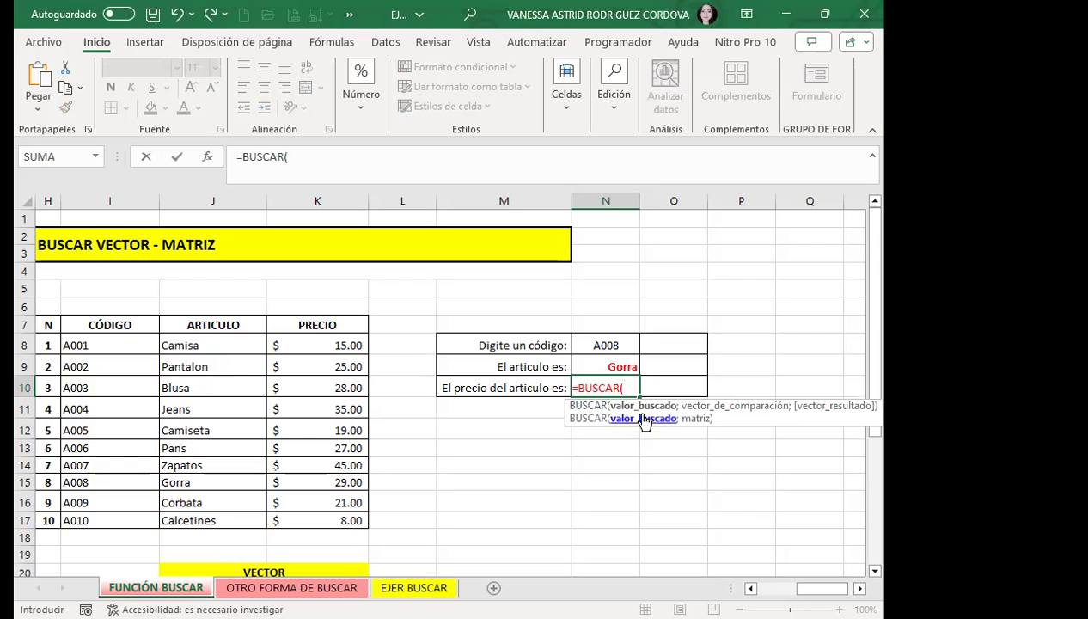
{"action": "left_click", "coordinate": [613, 344]}
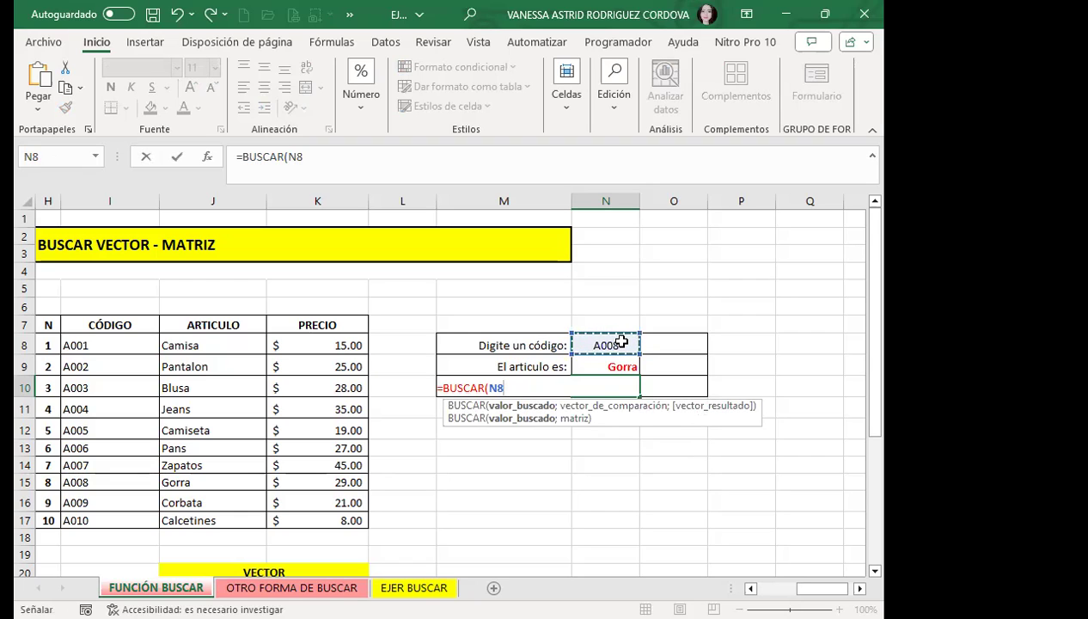
{"action": "type", "text": ";"}
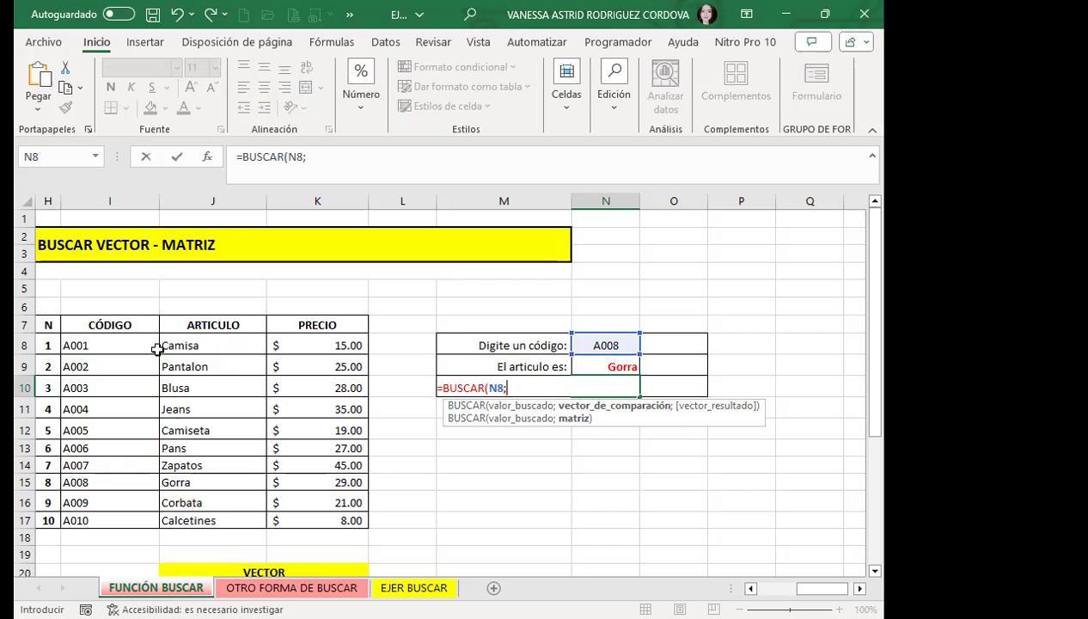
{"action": "left_click_drag", "start_coordinate": [131, 346], "coordinate": [125, 368]}
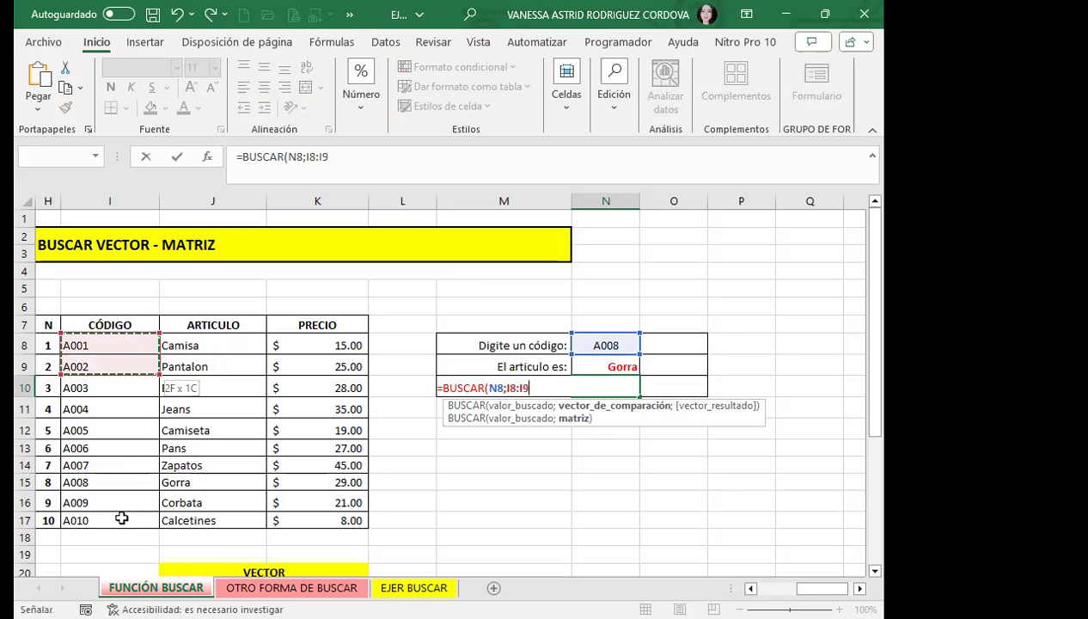
{"action": "left_click_drag", "start_coordinate": [121, 518], "coordinate": [121, 519]}
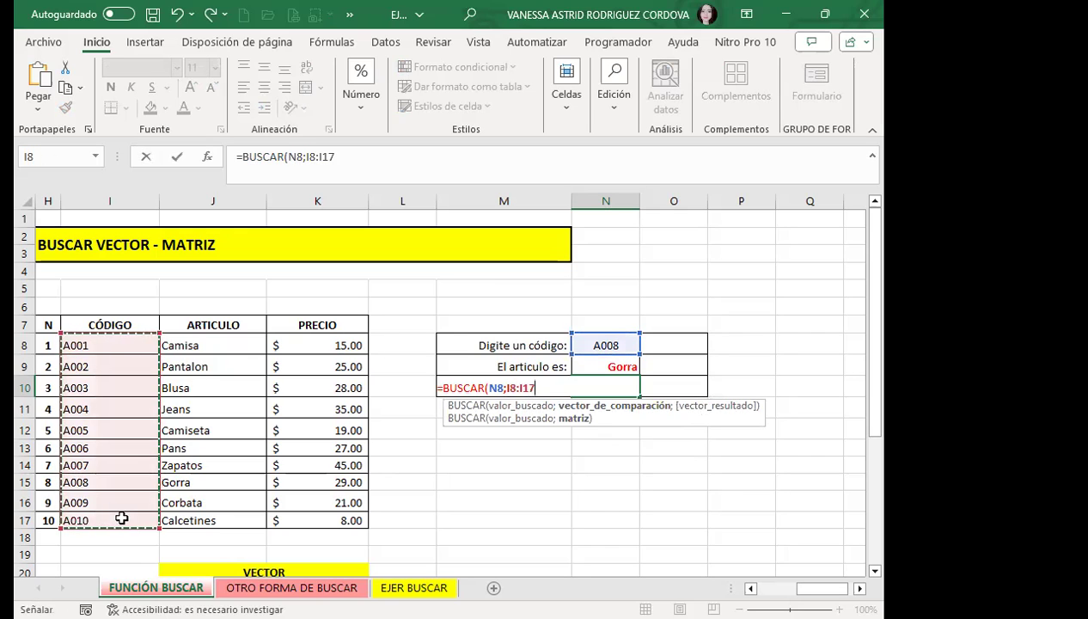
{"action": "type", "text": ";"}
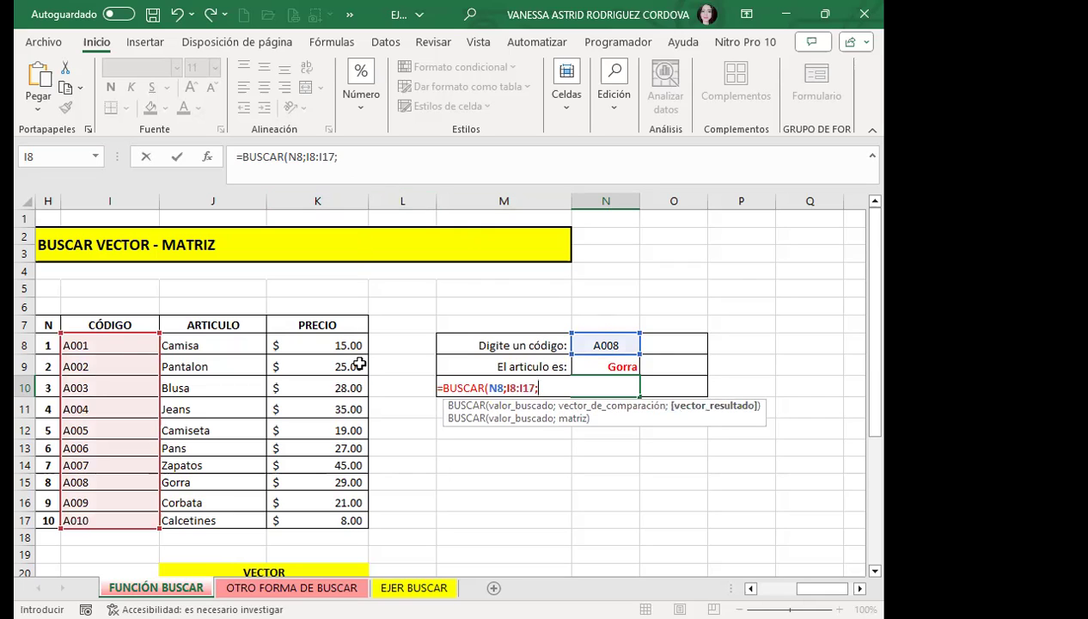
{"action": "left_click_drag", "start_coordinate": [330, 343], "coordinate": [340, 515]}
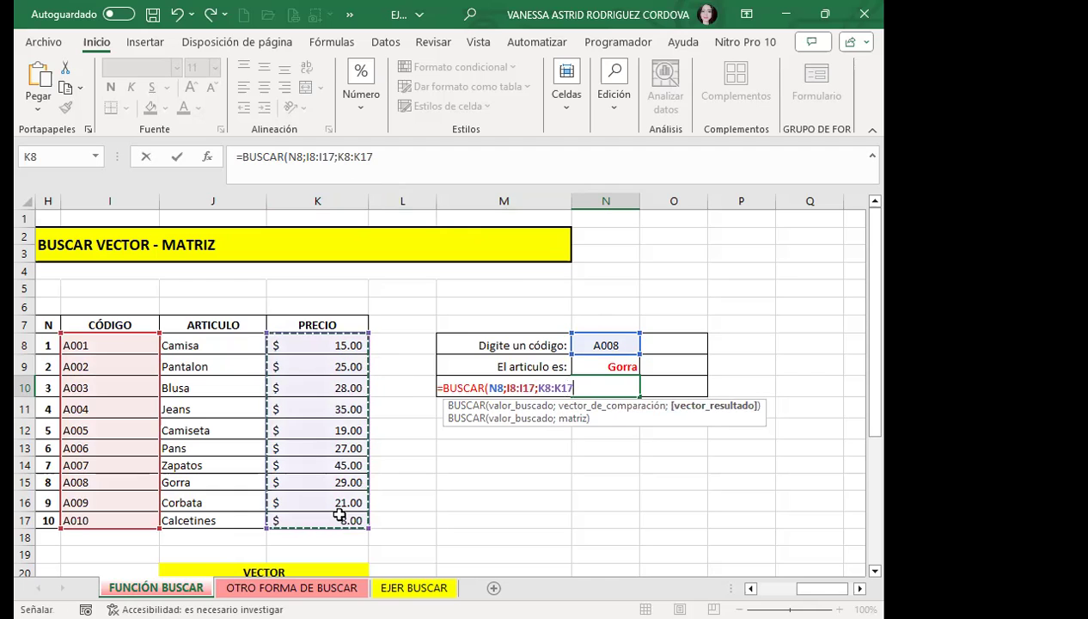
{"action": "type", "text": ")"}
{"action": "key", "text": "Return"}
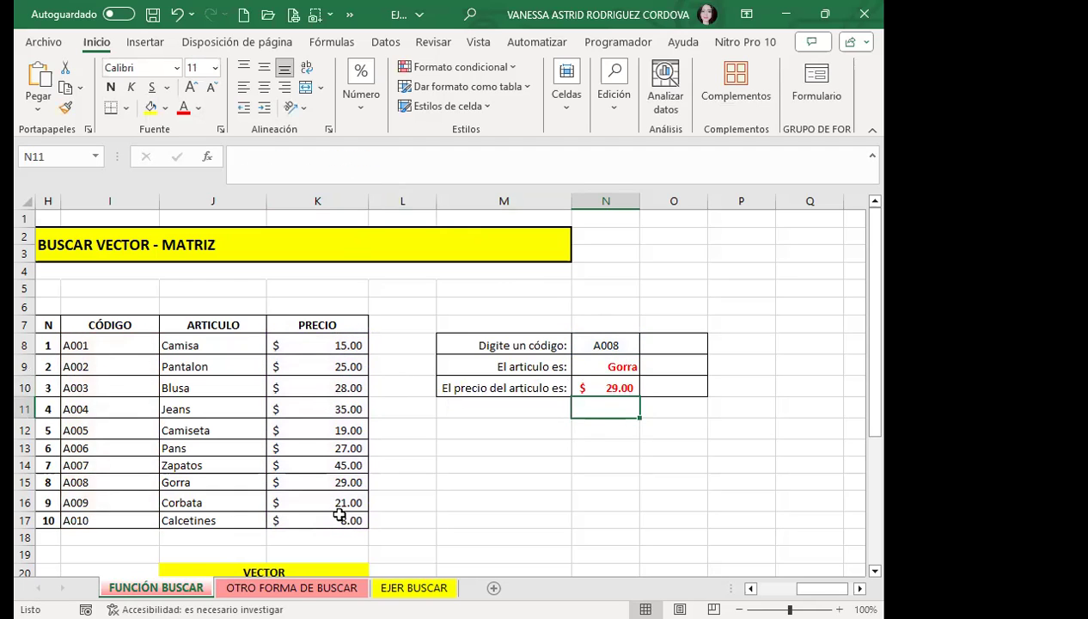
Review the Gorra row and the A008 results from N8, then select empty cell O8.
{"action": "left_click", "coordinate": [27, 484]}
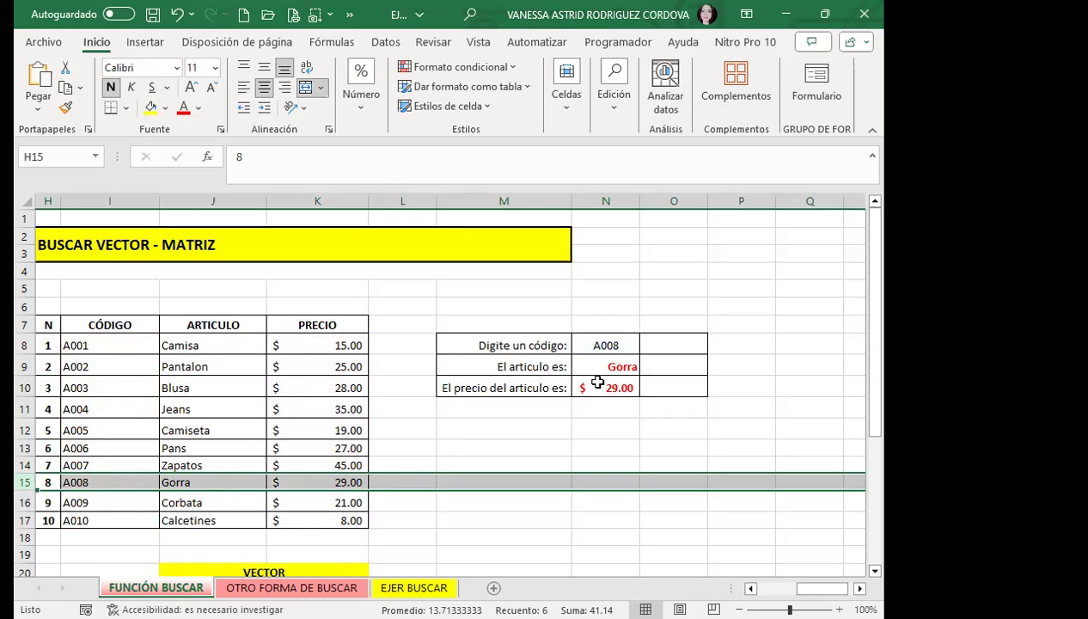
{"action": "left_click", "coordinate": [606, 343]}
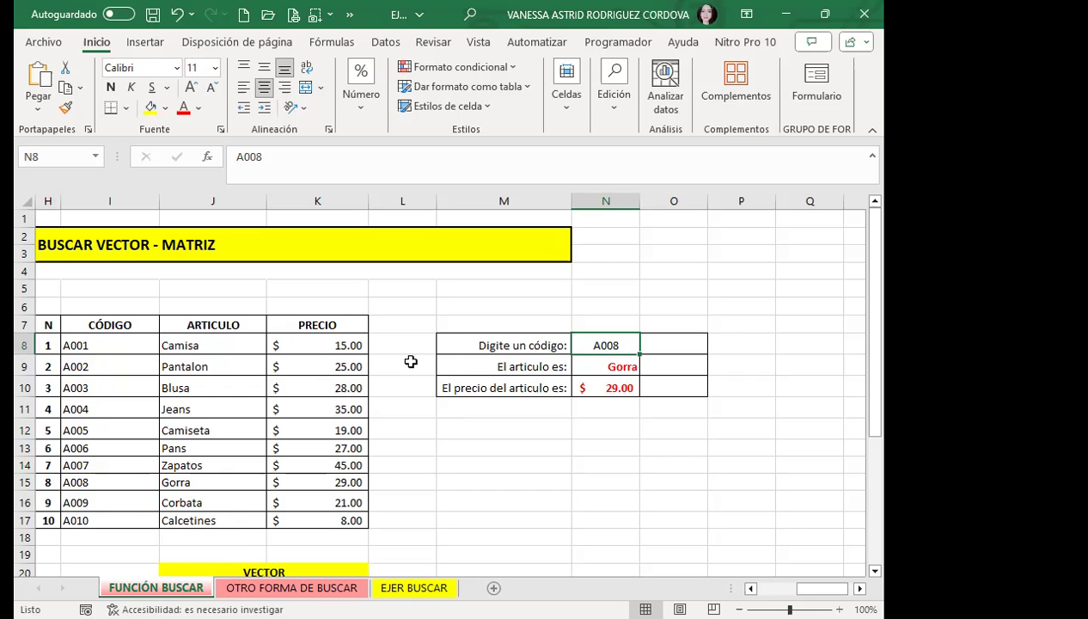
{"action": "scroll", "coordinate": [199, 475], "scroll_direction": "down", "scroll_amount": 5}
{"action": "scroll", "coordinate": [199, 475], "scroll_direction": "down", "scroll_amount": 8}
{"action": "scroll", "coordinate": [200, 475], "scroll_direction": "down", "scroll_amount": 7}
{"action": "scroll", "coordinate": [199, 476], "scroll_direction": "up", "scroll_amount": 3}
{"action": "scroll", "coordinate": [200, 475], "scroll_direction": "up", "scroll_amount": 12}
{"action": "scroll", "coordinate": [199, 476], "scroll_direction": "up", "scroll_amount": 5}
{"action": "left_click", "coordinate": [678, 336]}
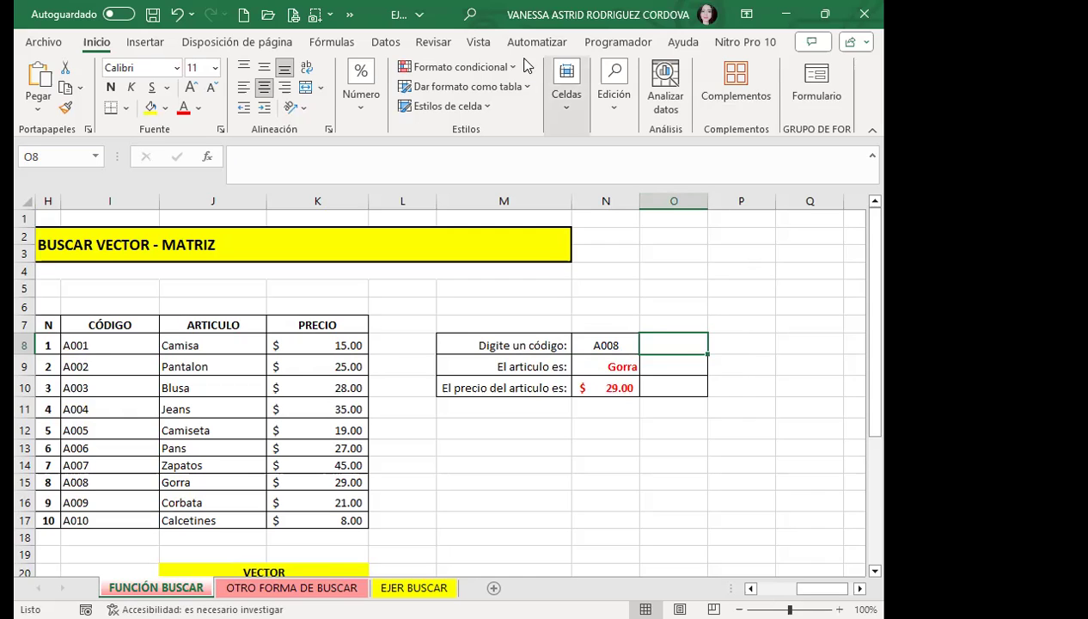
Add List data validation to O8 with source =$I$8:$I$17.
{"action": "left_click", "coordinate": [386, 43]}
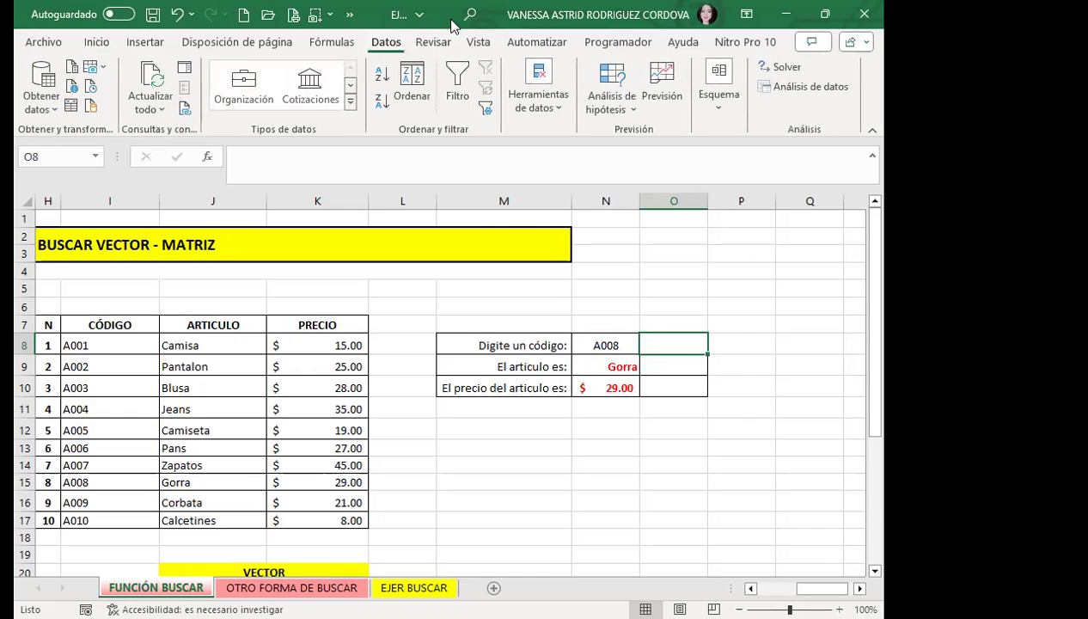
{"action": "left_click", "coordinate": [572, 112]}
{"action": "left_click", "coordinate": [664, 155]}
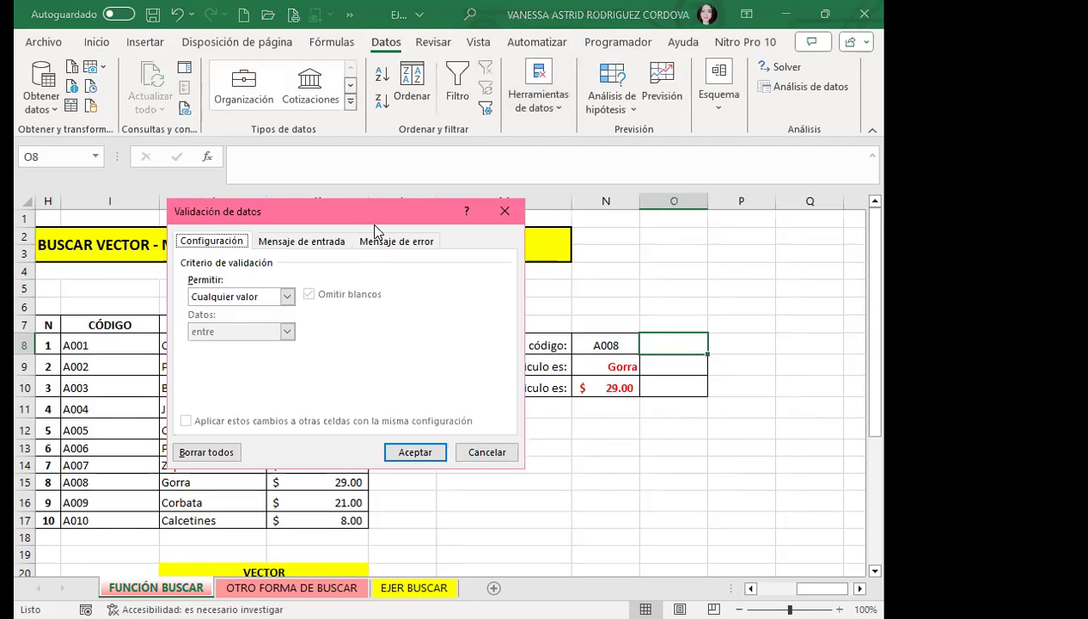
{"action": "left_click_drag", "start_coordinate": [382, 218], "coordinate": [515, 223]}
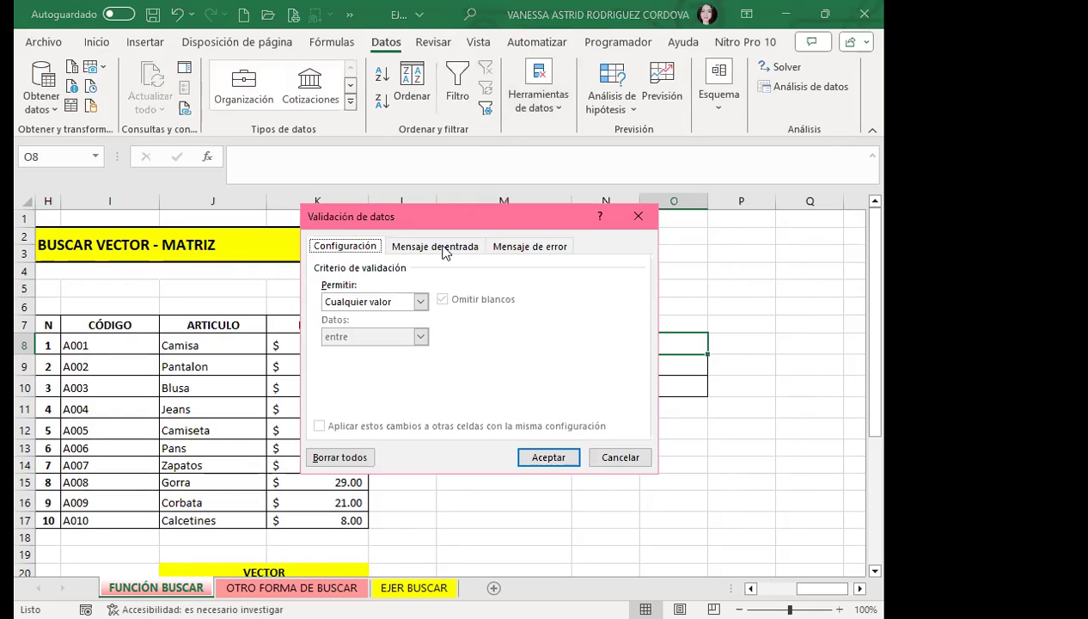
{"action": "left_click", "coordinate": [421, 302]}
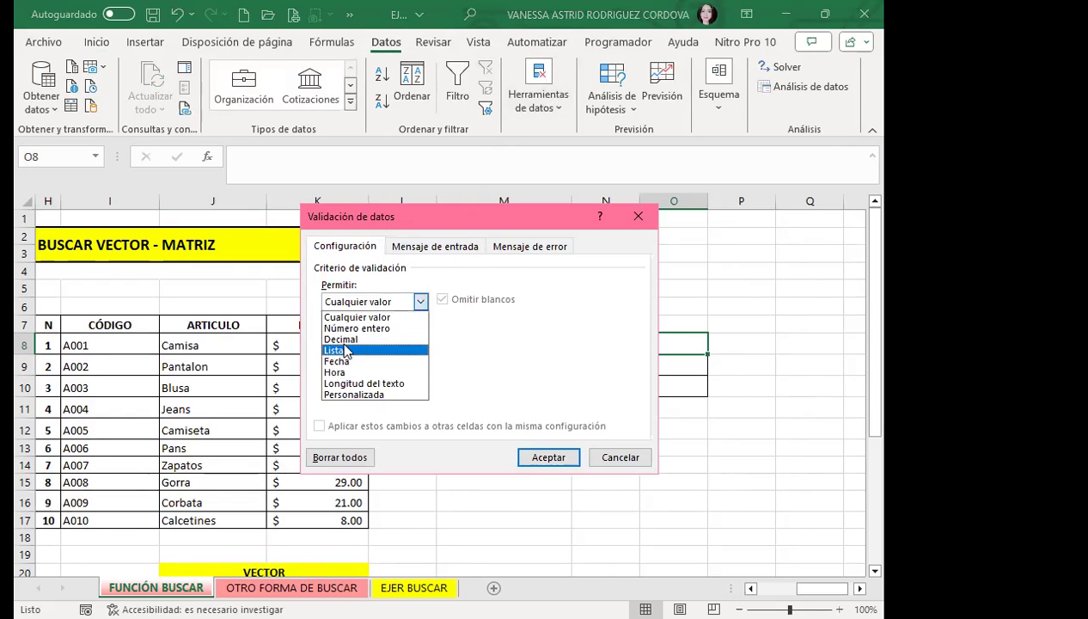
{"action": "left_click", "coordinate": [344, 349]}
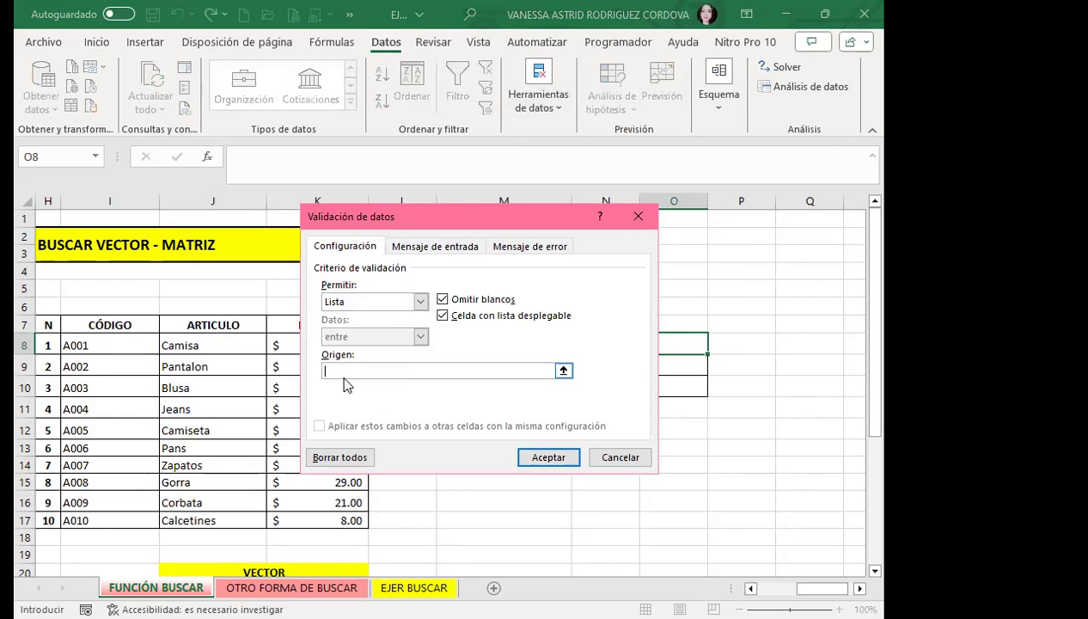
{"action": "left_click", "coordinate": [128, 345]}
{"action": "left_click_drag", "start_coordinate": [128, 345], "coordinate": [125, 514]}
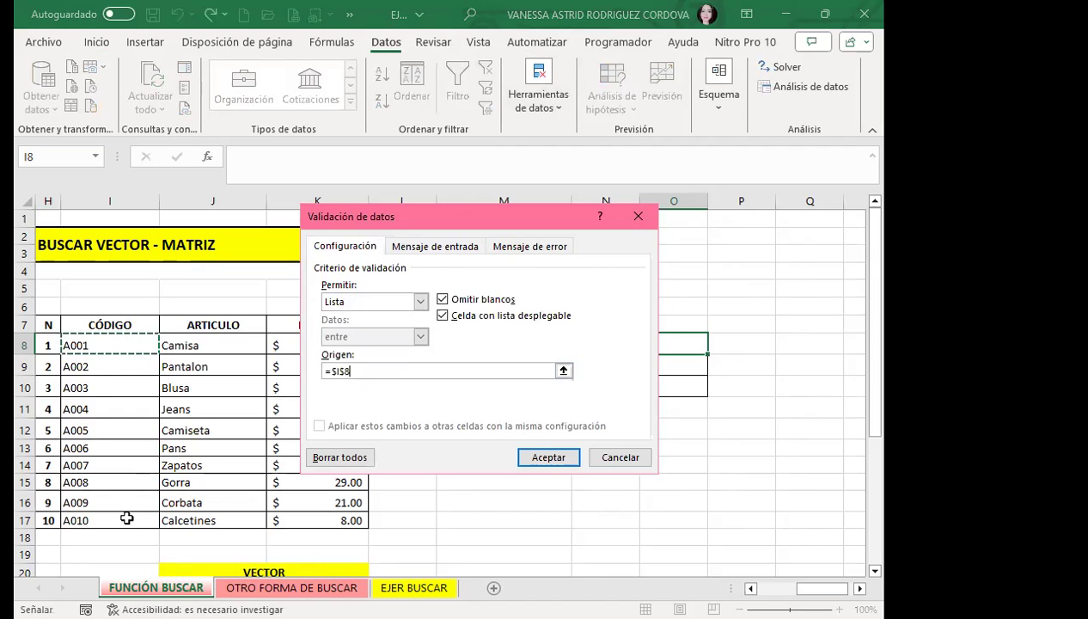
{"action": "left_click", "coordinate": [544, 457]}
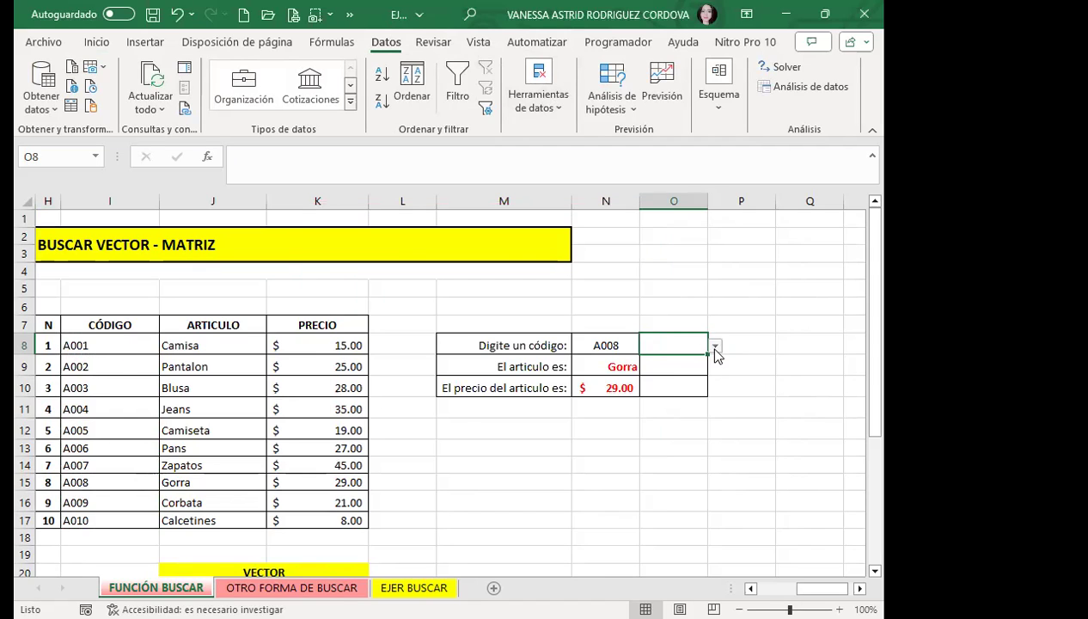
Pick code A008 from O8's new dropdown.
{"action": "left_click", "coordinate": [715, 346]}
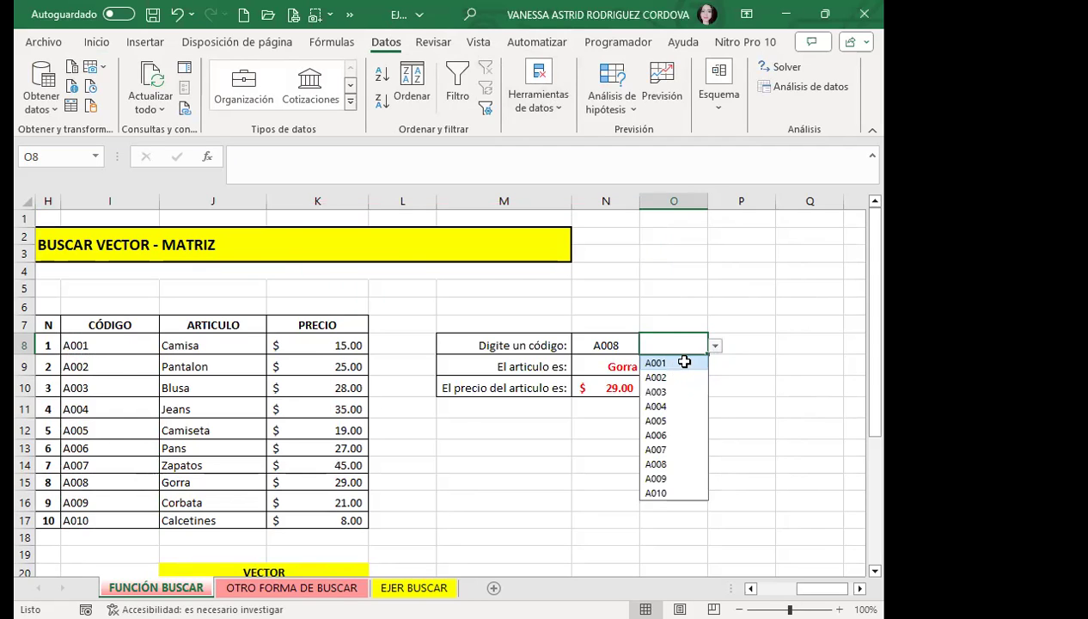
{"action": "key", "text": "Return"}
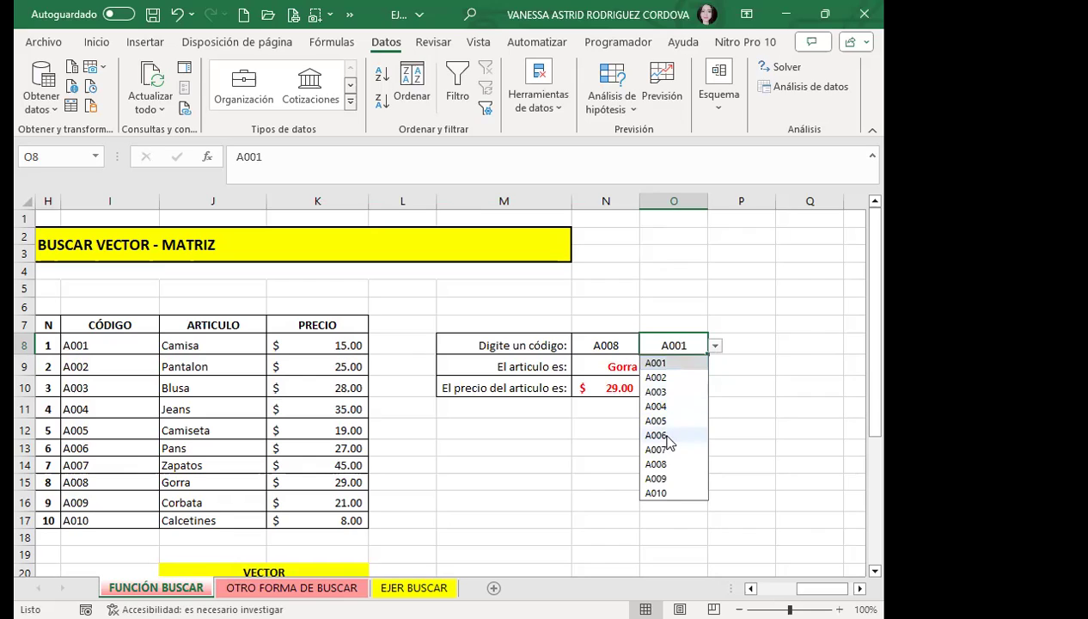
{"action": "left_click", "coordinate": [658, 465]}
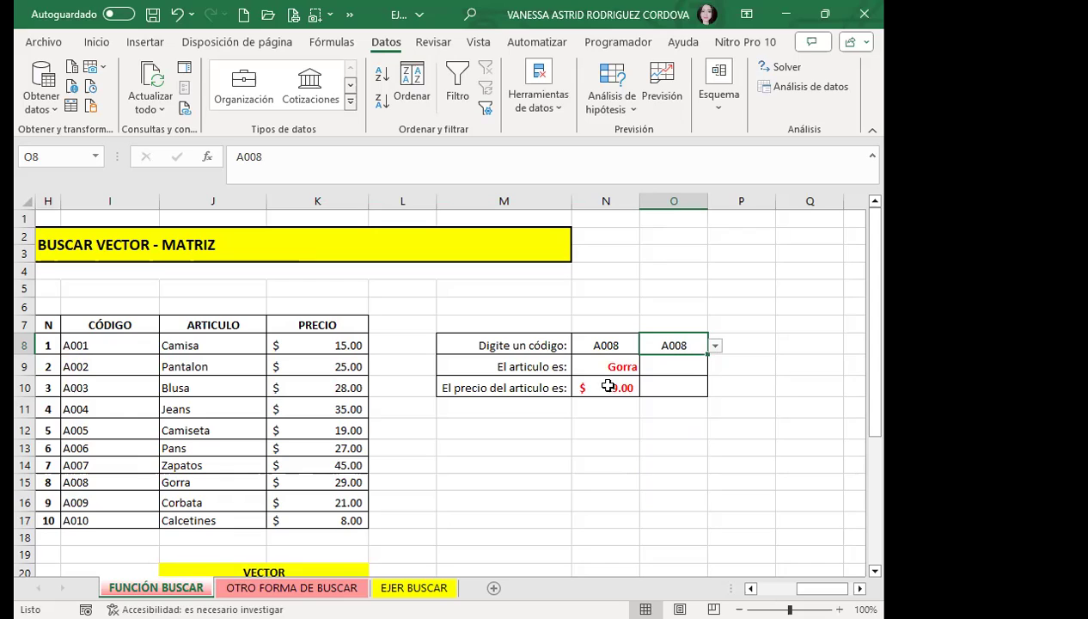
Enter =BUSCAR(O8;I8:J17) in O9 to return the article for the O8 code.
{"action": "left_click", "coordinate": [694, 363]}
{"action": "type", "text": "="}
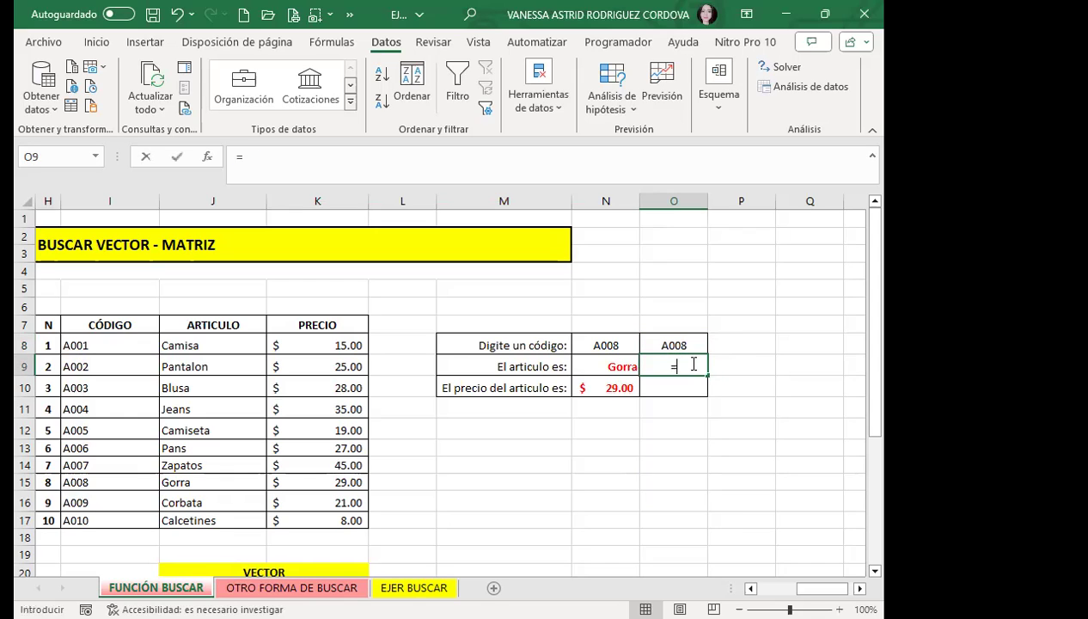
{"action": "type", "text": "BUS"}
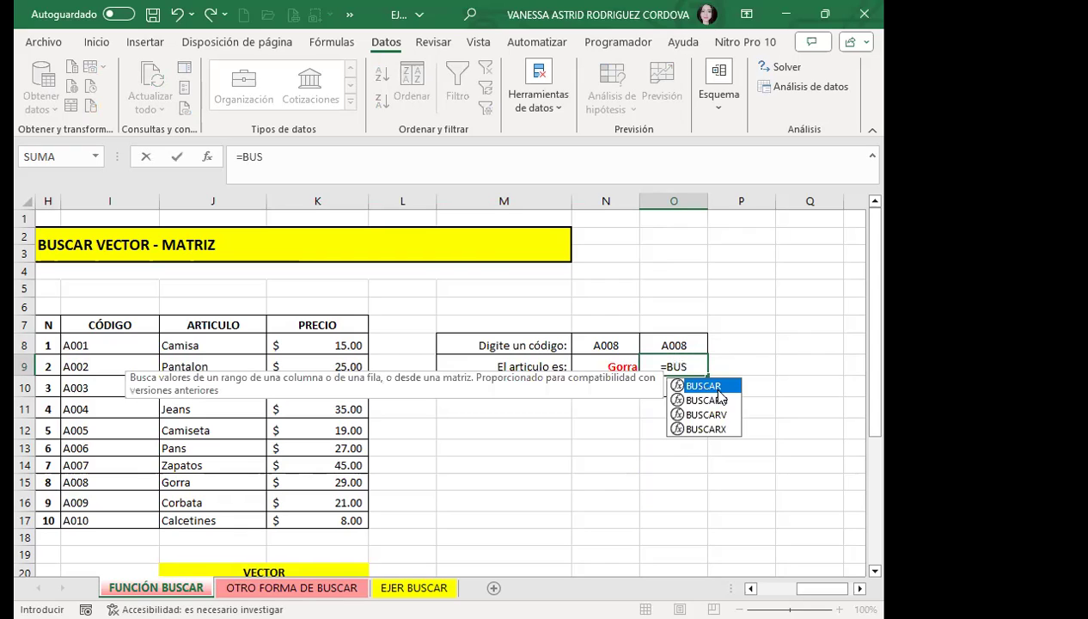
{"action": "double_click", "coordinate": [698, 384]}
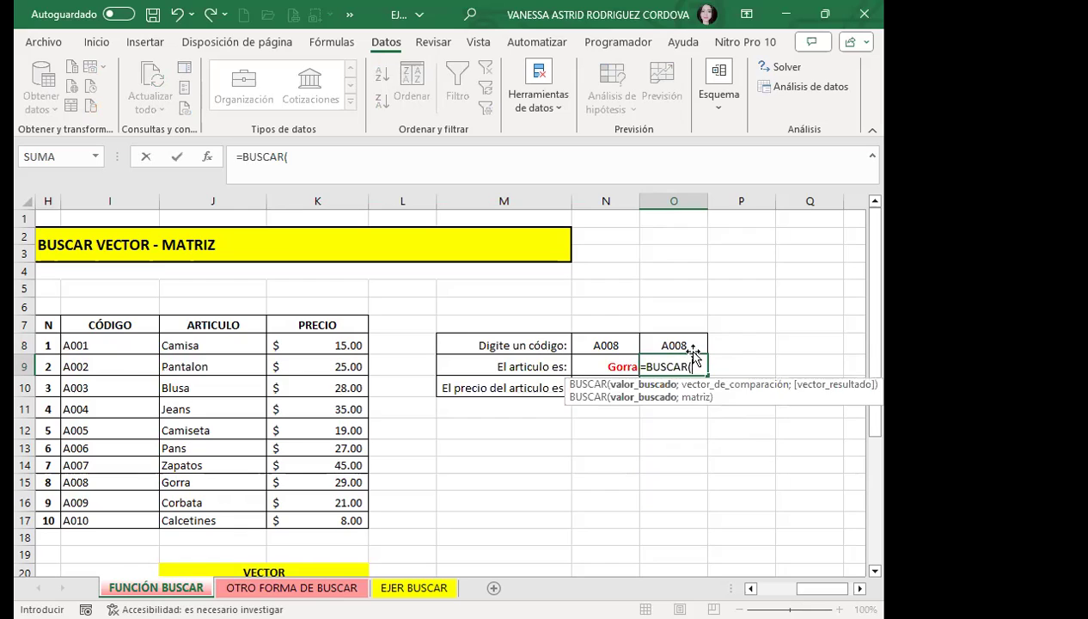
{"action": "left_click", "coordinate": [688, 345]}
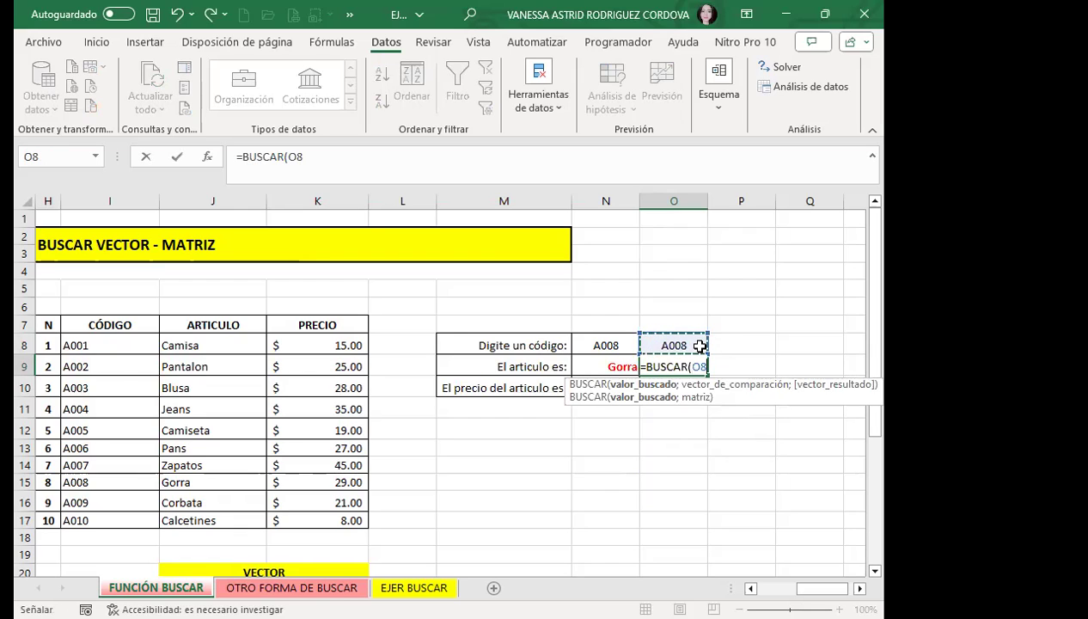
{"action": "type", "text": ";"}
{"action": "left_click", "coordinate": [129, 348]}
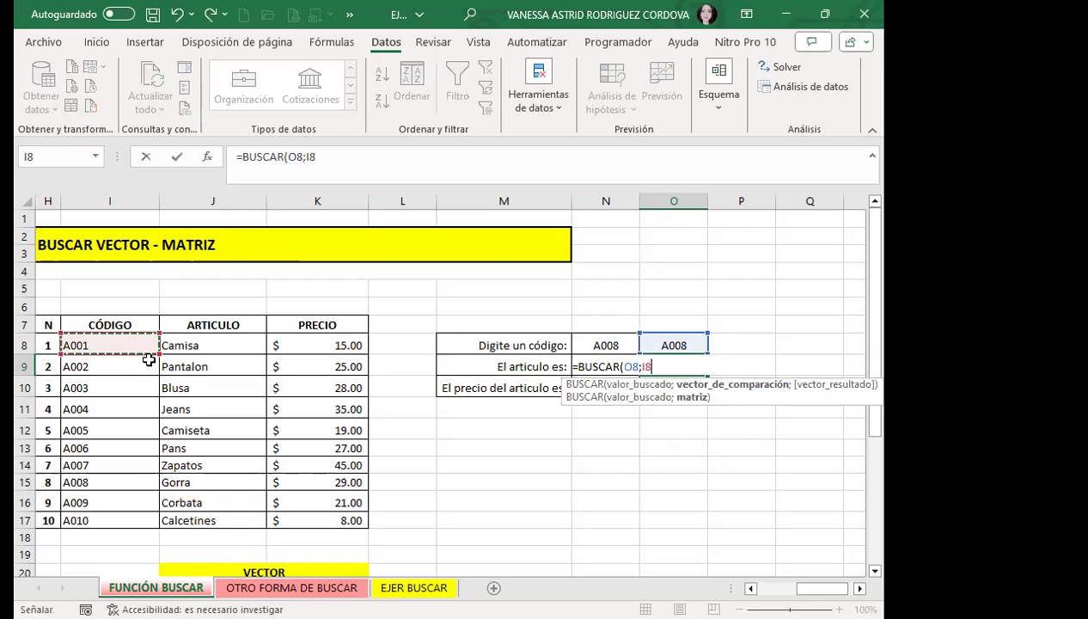
{"action": "left_click_drag", "start_coordinate": [222, 512], "coordinate": [222, 520]}
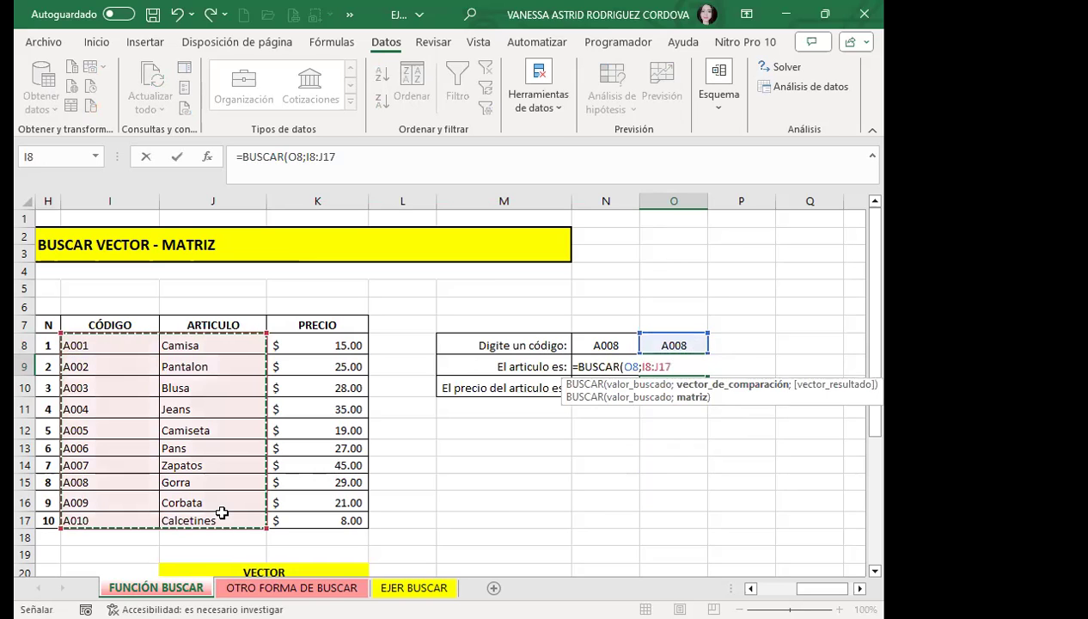
{"action": "key", "text": "Return"}
Copy N9's red, right-aligned formatting onto O9:O10 with Copy Format.
{"action": "left_click", "coordinate": [612, 365]}
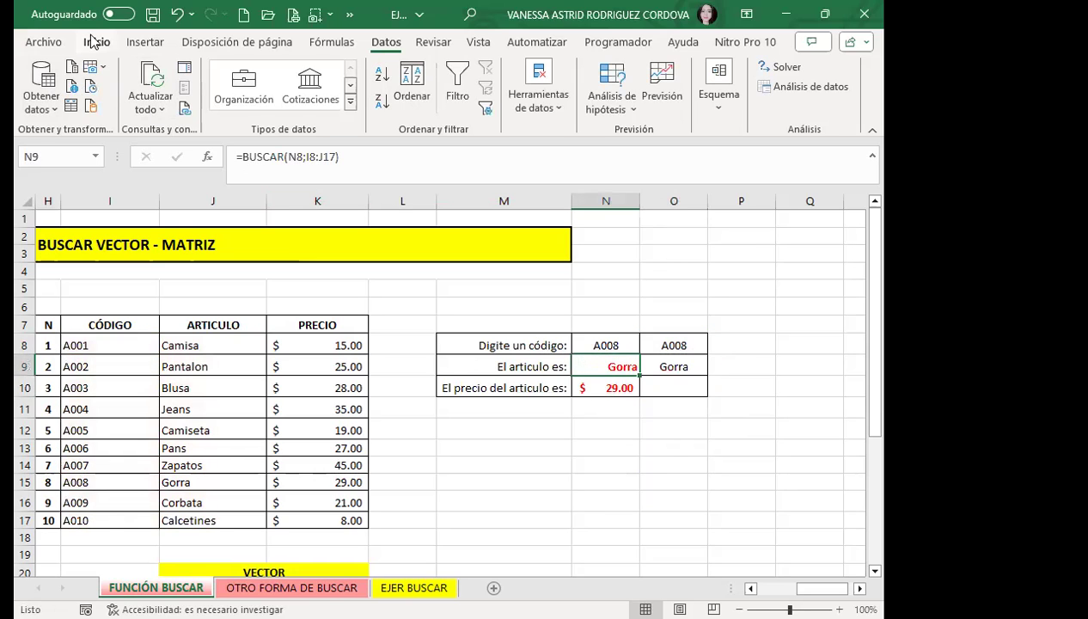
{"action": "left_click", "coordinate": [96, 42]}
{"action": "left_click", "coordinate": [65, 107]}
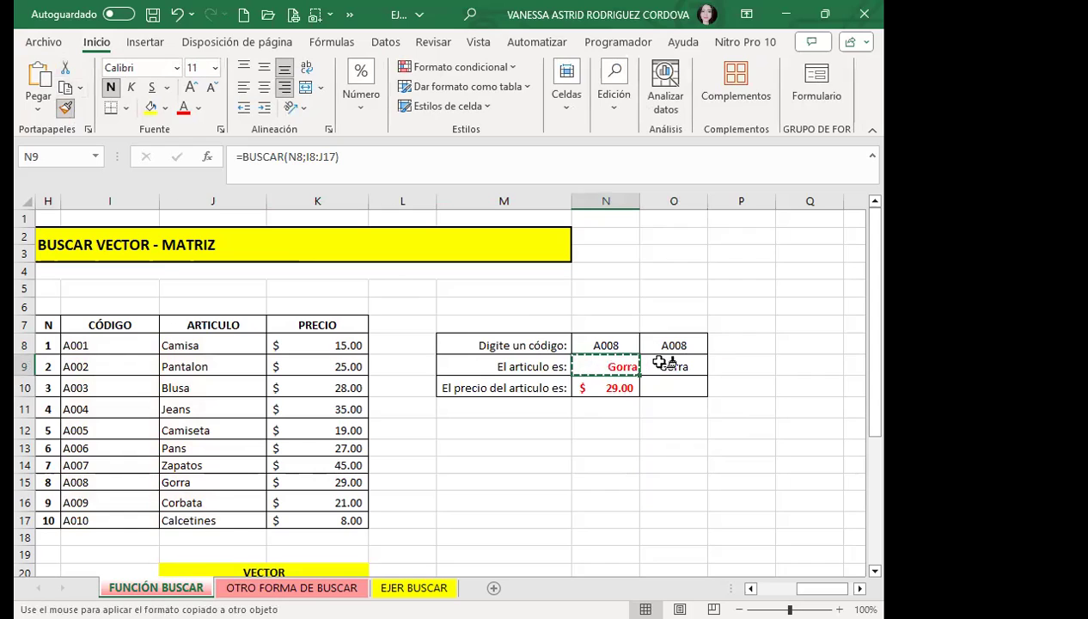
{"action": "left_click_drag", "start_coordinate": [662, 365], "coordinate": [658, 387]}
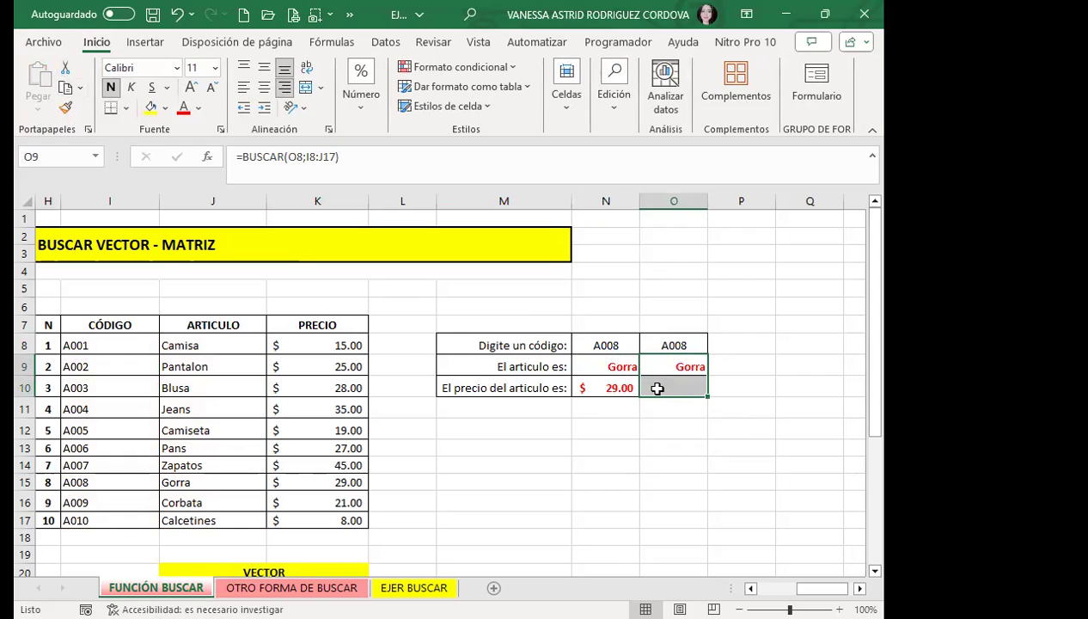
{"action": "left_click", "coordinate": [666, 386]}
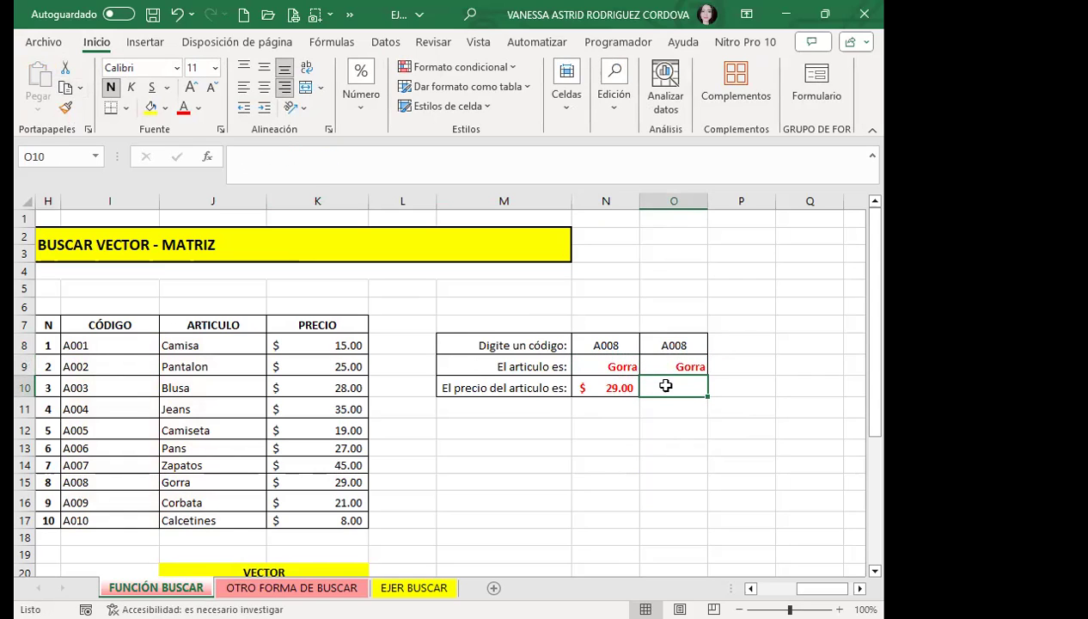
Enter =BUSCAR(O8;I8:I17;K8:K17) in O10 to look up the price.
{"action": "type", "text": "="}
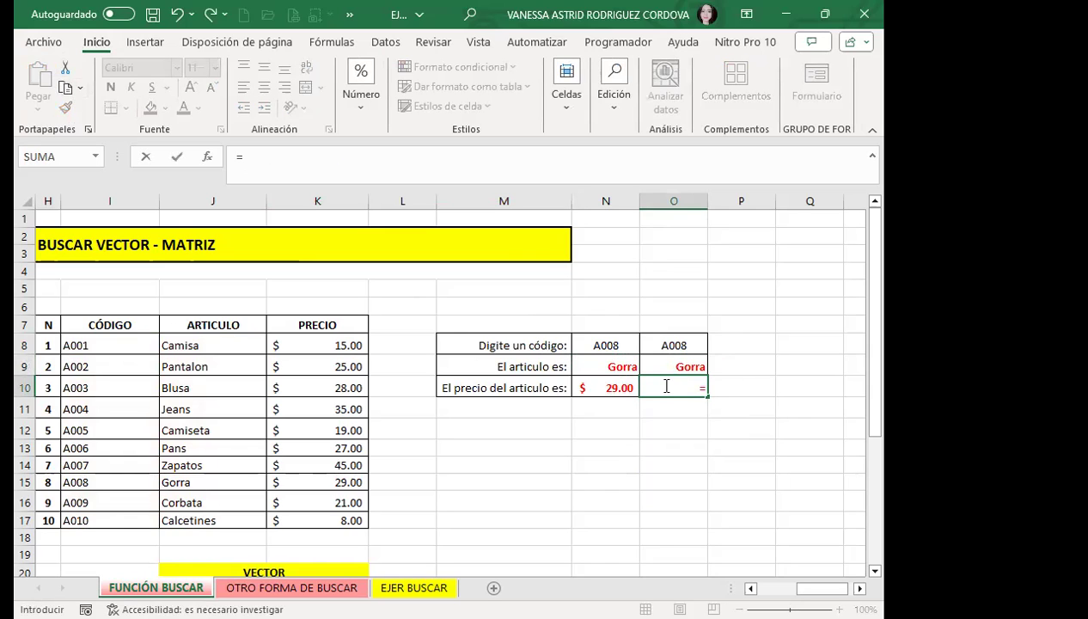
{"action": "type", "text": "BUSC"}
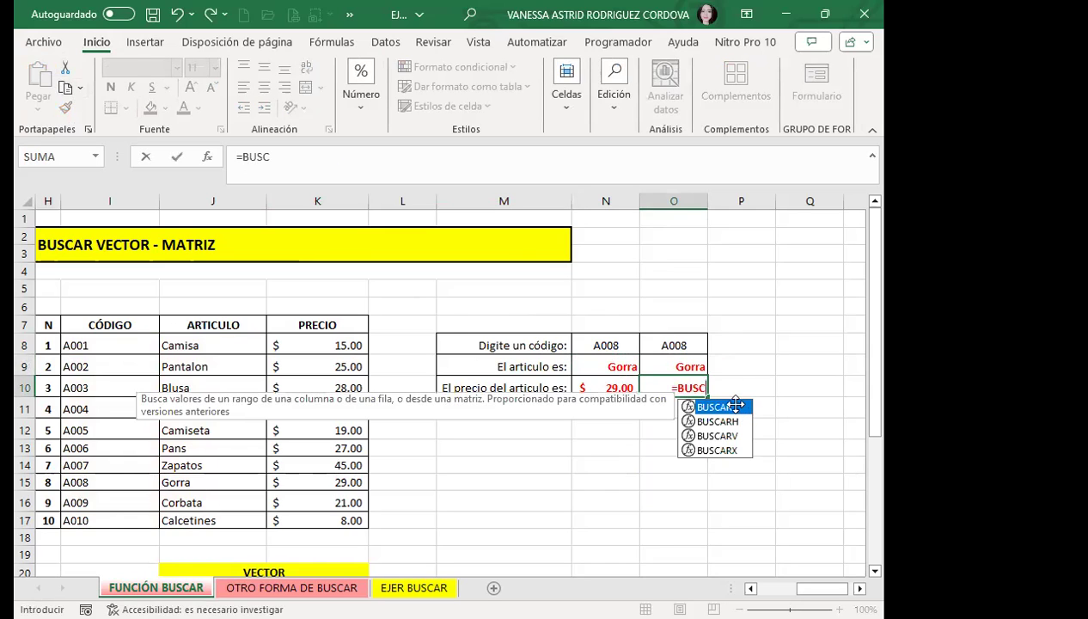
{"action": "key", "text": "Tab"}
{"action": "left_click", "coordinate": [669, 344]}
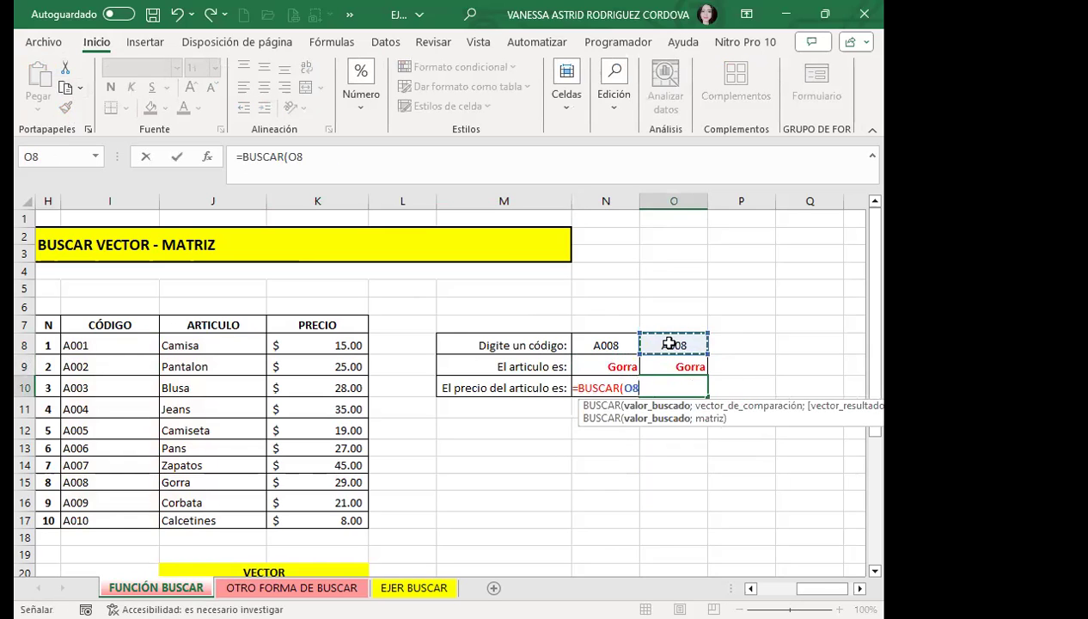
{"action": "type", "text": ";"}
{"action": "left_click", "coordinate": [129, 348]}
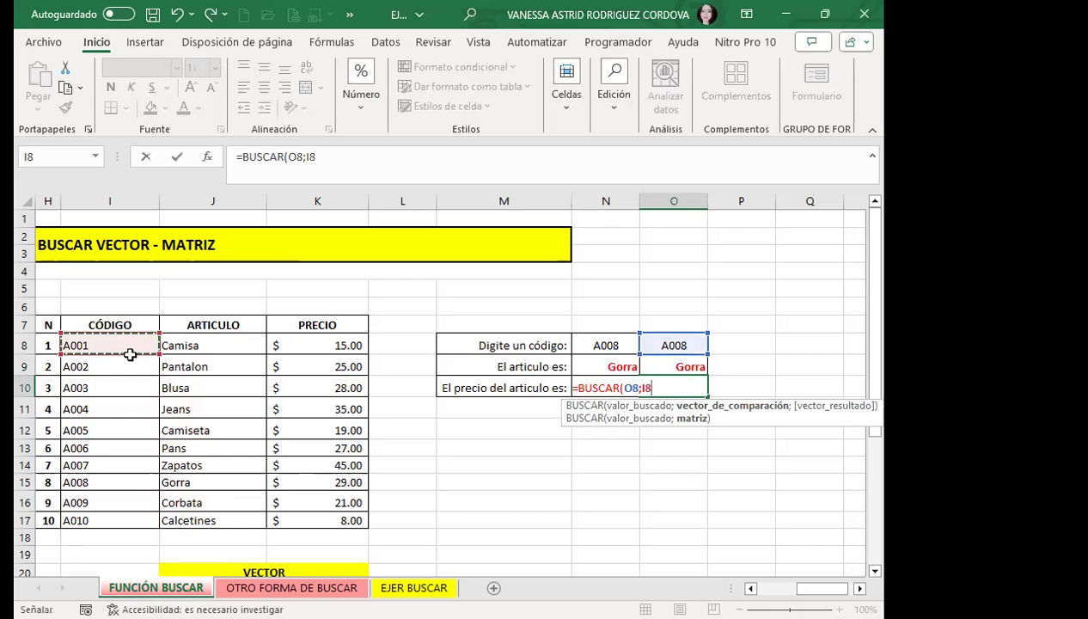
{"action": "left_click", "coordinate": [124, 516], "text": "shift"}
{"action": "type", "text": ";"}
{"action": "left_click", "coordinate": [312, 351]}
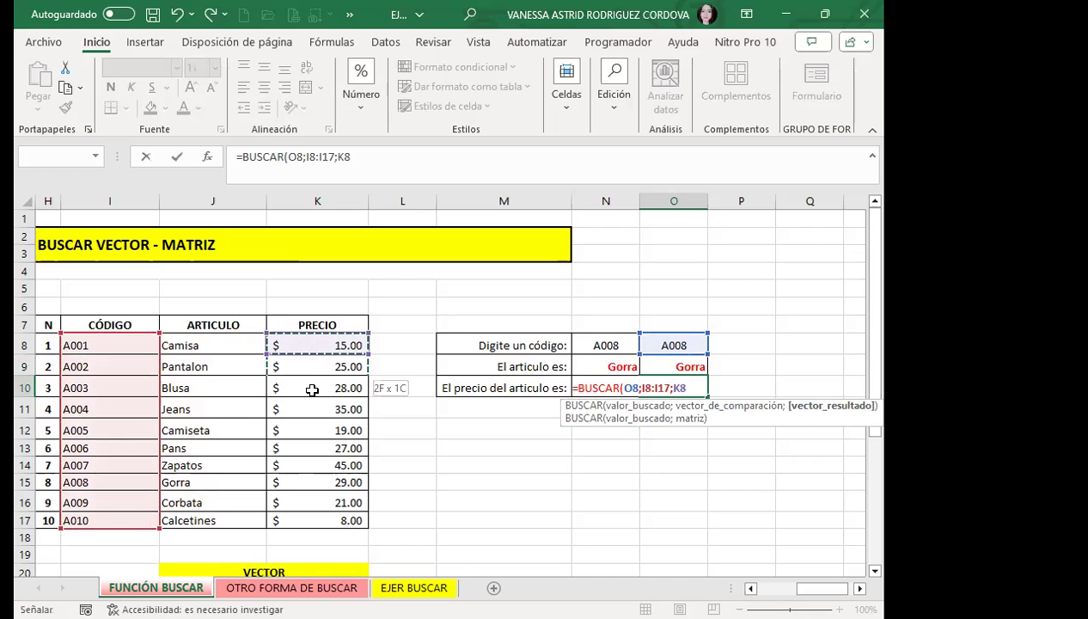
{"action": "left_click", "coordinate": [305, 511], "text": "shift"}
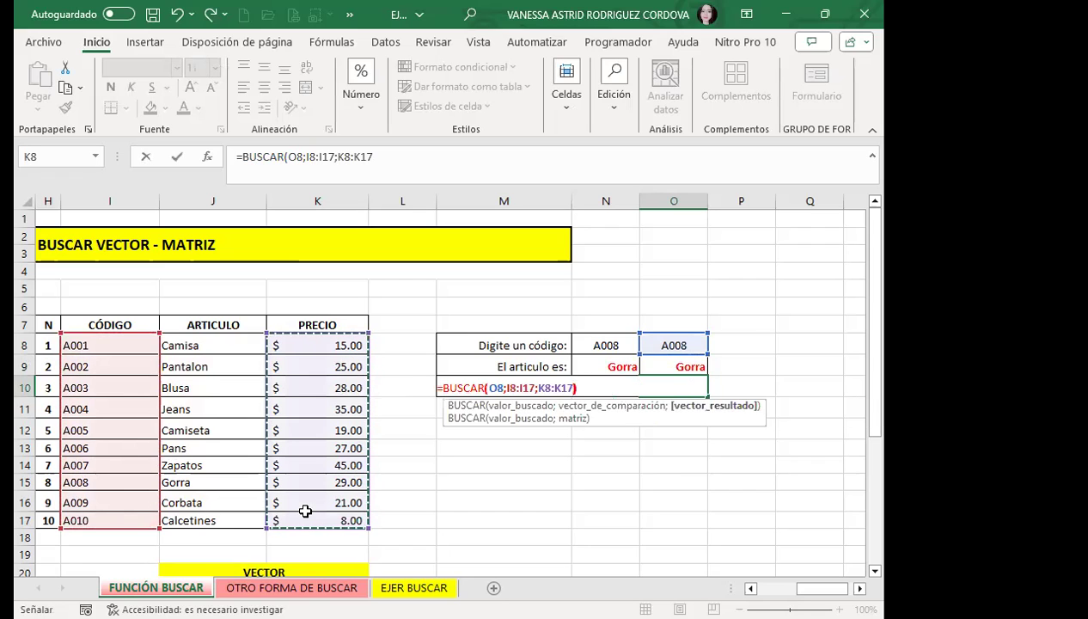
{"action": "key", "text": "Return"}
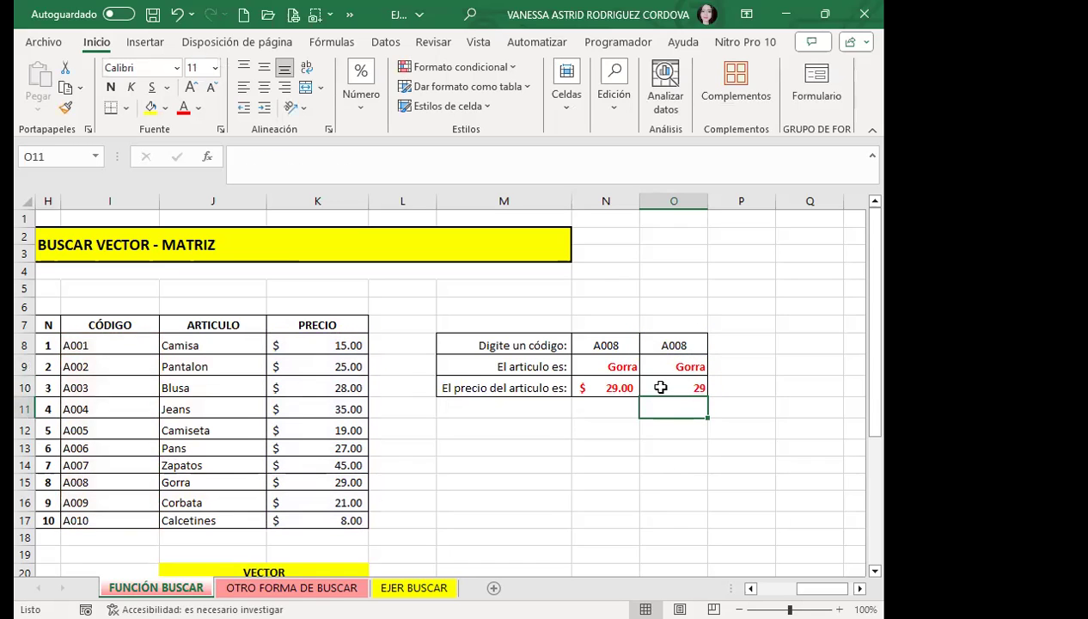
Apply Contabilidad (accounting) number format to the O10 price.
{"action": "left_click", "coordinate": [655, 387]}
{"action": "left_click", "coordinate": [358, 112]}
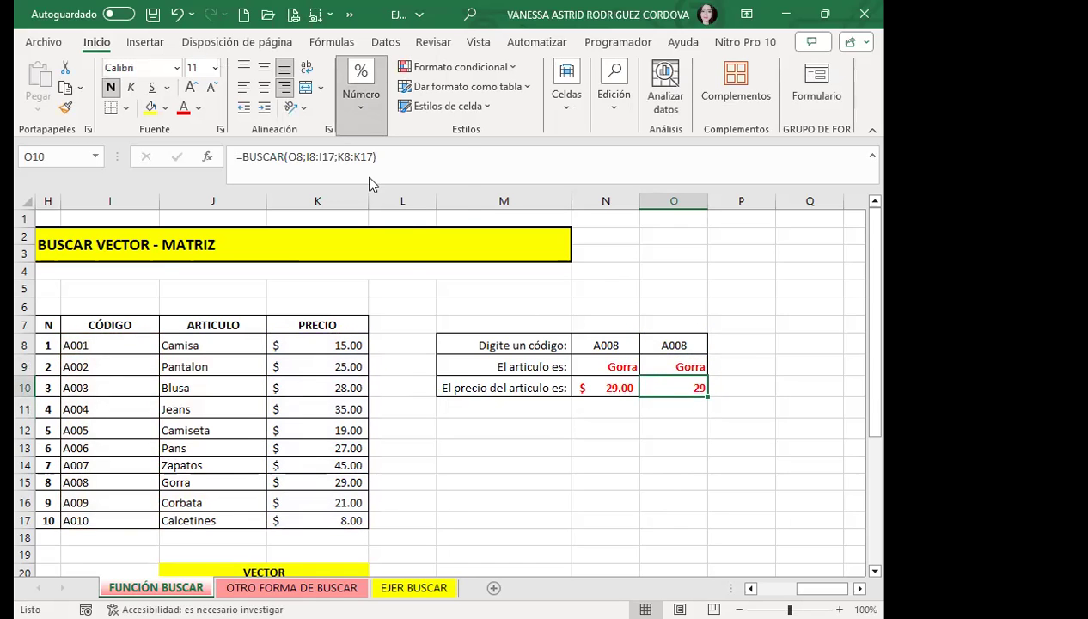
{"action": "left_click", "coordinate": [352, 180]}
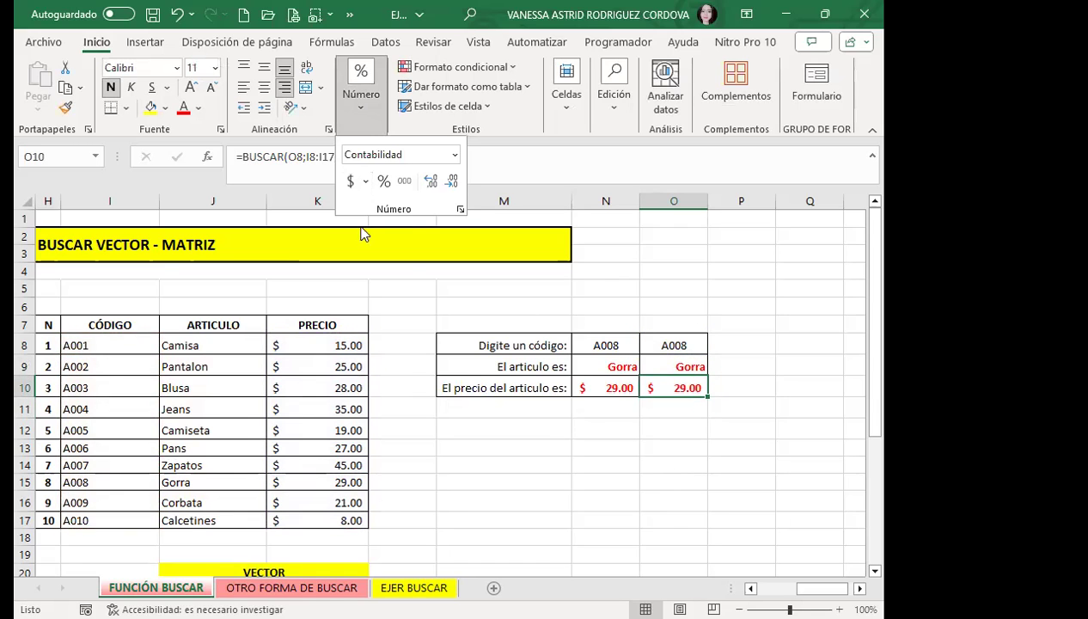
{"action": "left_click", "coordinate": [578, 365]}
{"action": "left_click", "coordinate": [663, 342]}
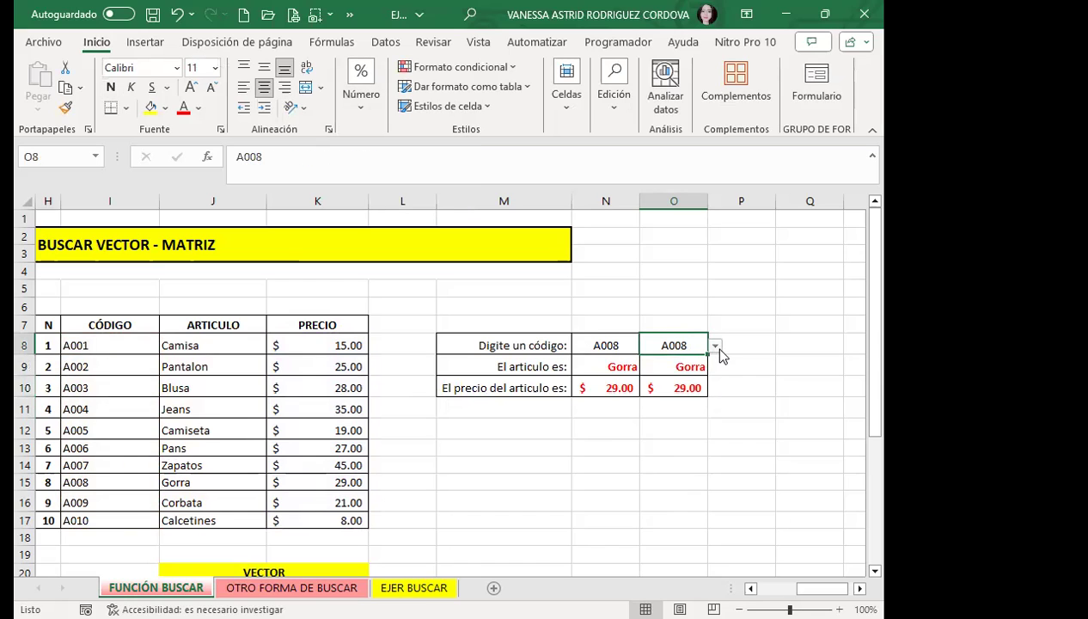
Pick codes A010, A006, A003, A006, then A009 from O8's dropdown and check O9.
{"action": "left_click", "coordinate": [714, 345]}
{"action": "left_click", "coordinate": [675, 492]}
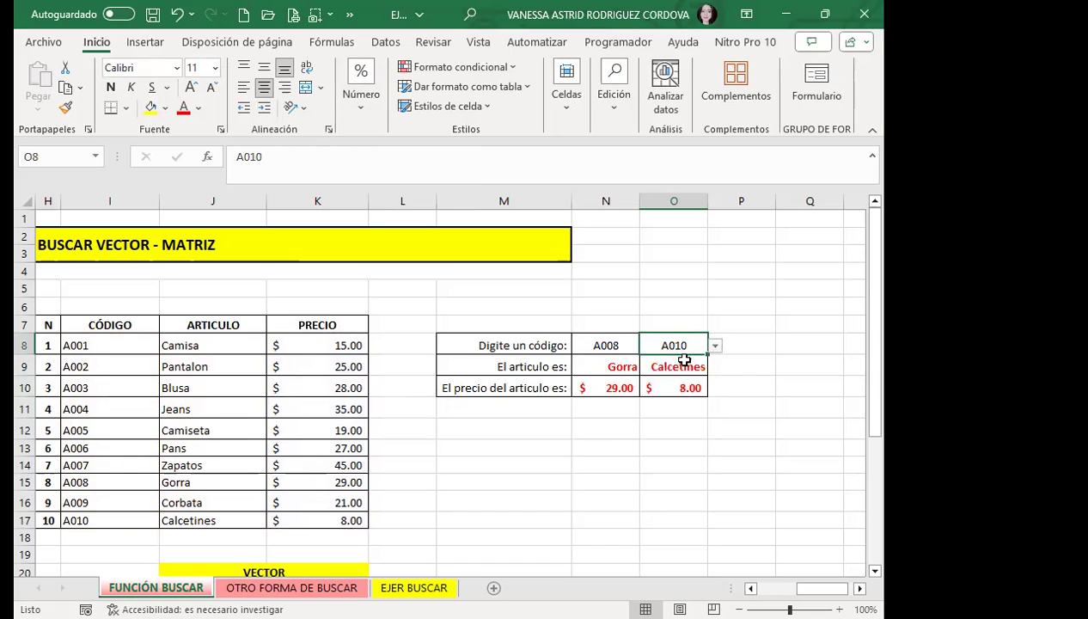
{"action": "left_click", "coordinate": [720, 343]}
{"action": "left_click", "coordinate": [701, 346]}
{"action": "left_click", "coordinate": [714, 345]}
{"action": "left_click", "coordinate": [675, 432]}
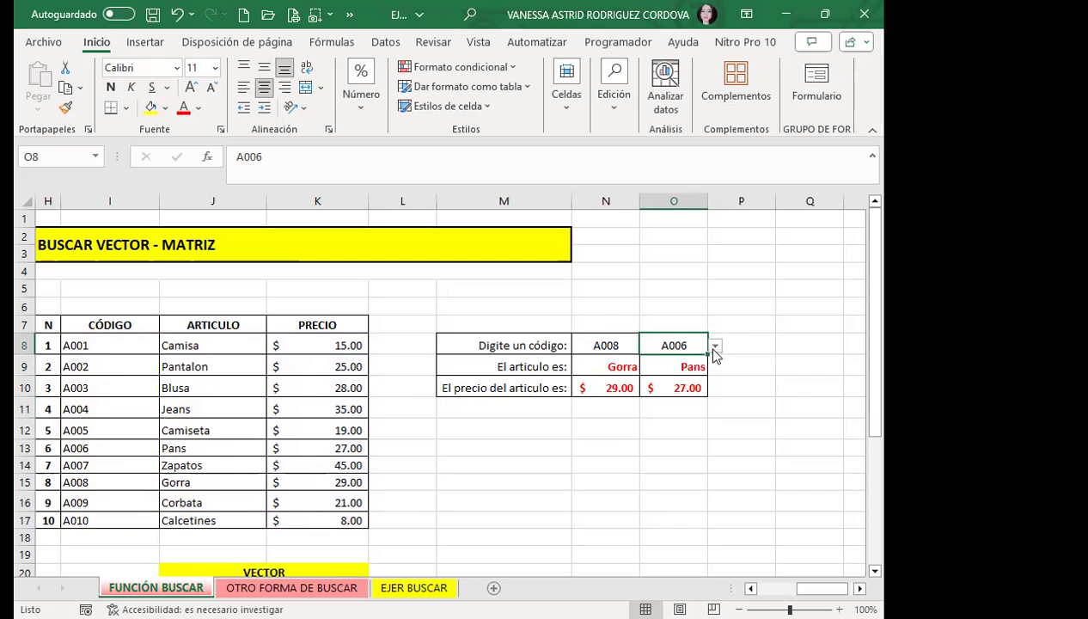
{"action": "left_click", "coordinate": [714, 346]}
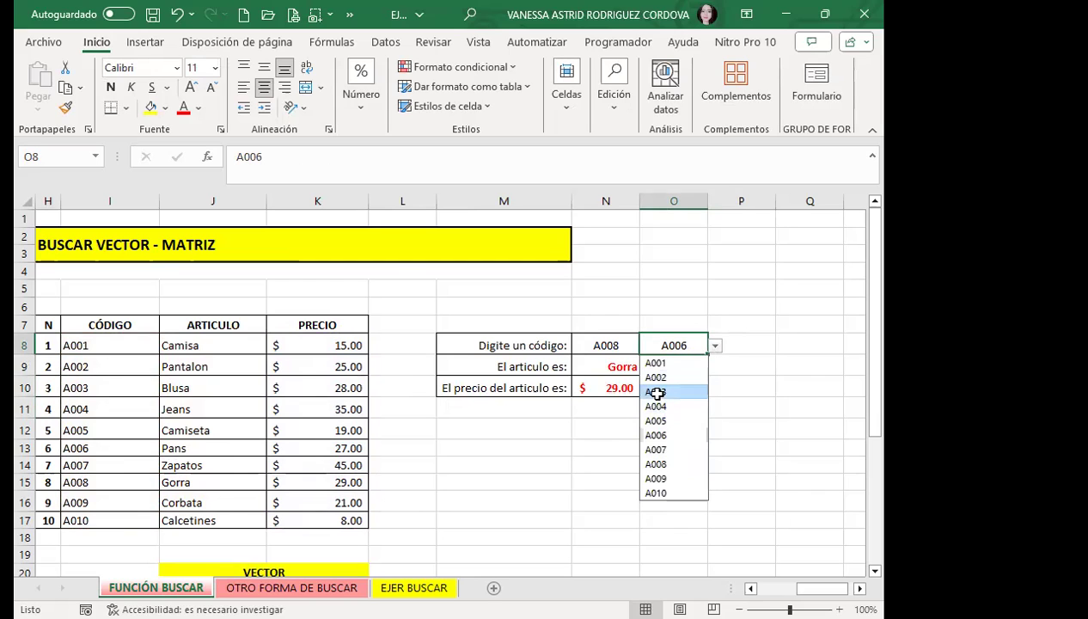
{"action": "left_click", "coordinate": [680, 388]}
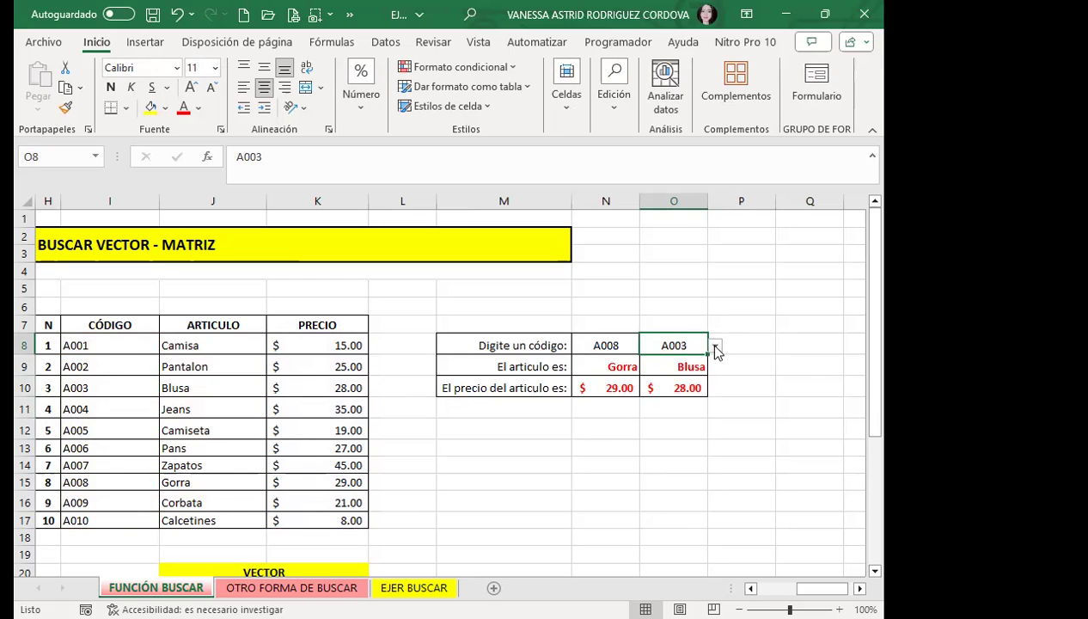
{"action": "left_click", "coordinate": [715, 347]}
{"action": "left_click", "coordinate": [668, 436]}
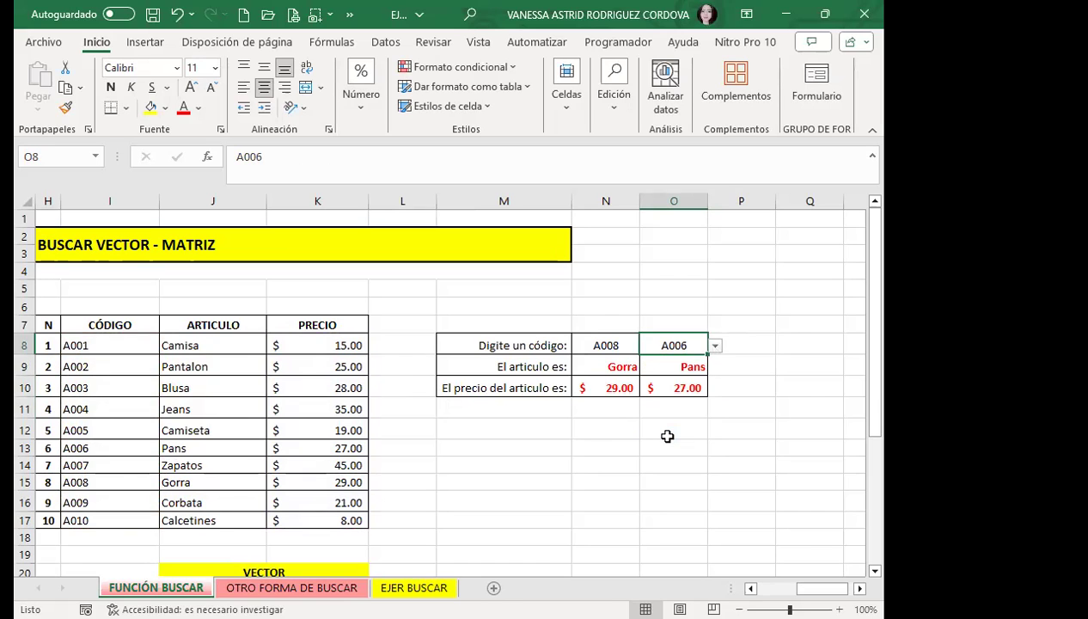
{"action": "left_click", "coordinate": [715, 346]}
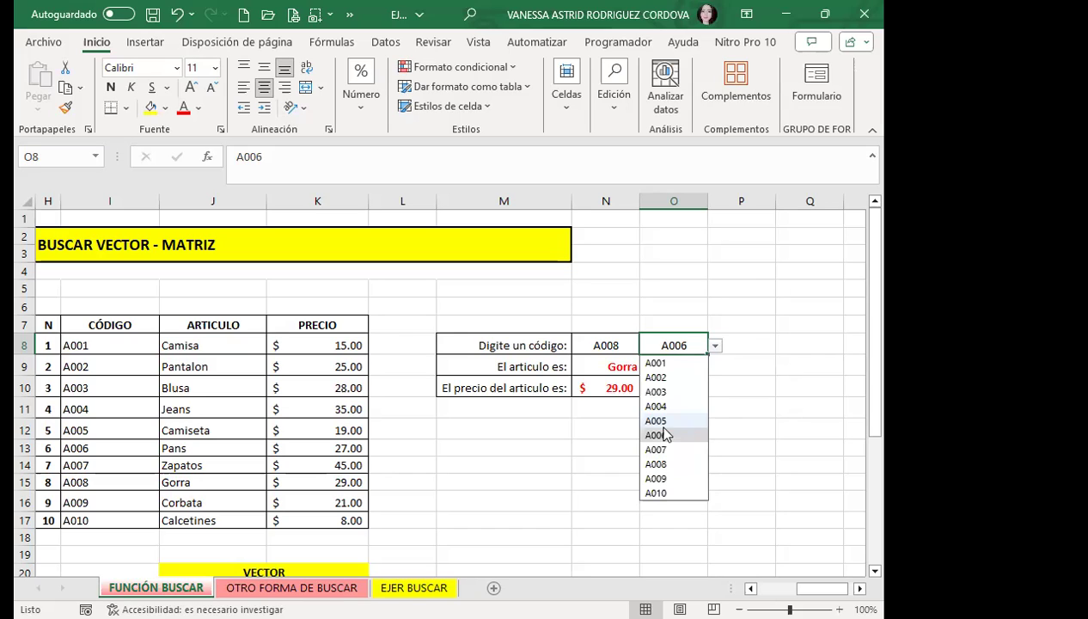
{"action": "left_click", "coordinate": [653, 478]}
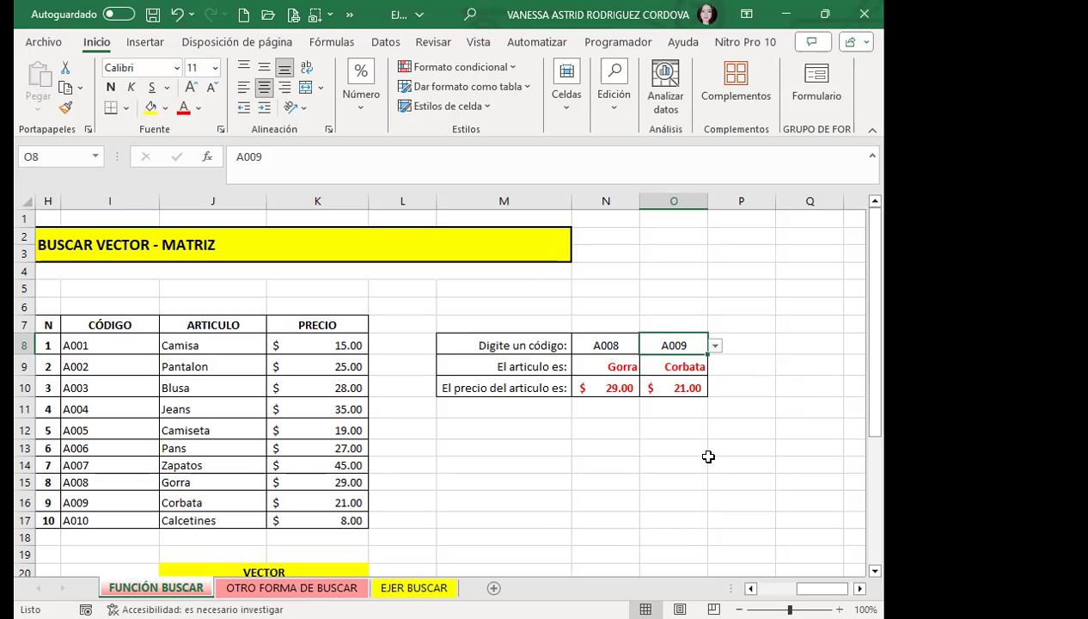
{"action": "left_click", "coordinate": [662, 369]}
Re-edit and confirm O9's =BUSCAR(O8;I8:J17) with F2 and Ctrl+Enter so A009 gives Corbata.
{"action": "left_click", "coordinate": [653, 389]}
{"action": "left_click", "coordinate": [657, 362]}
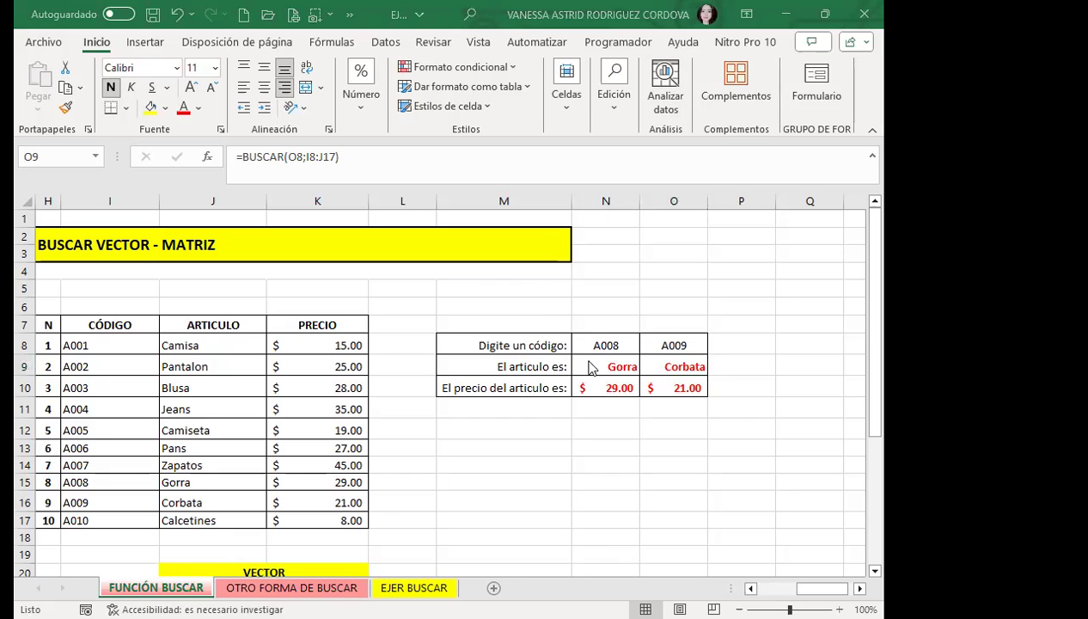
{"action": "key", "text": "F2"}
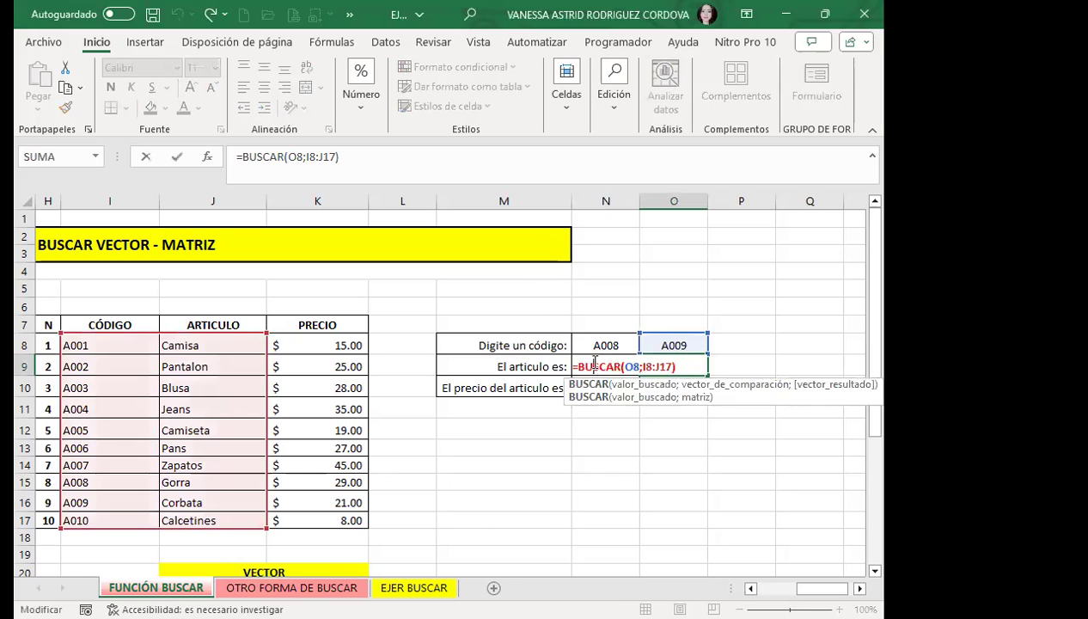
{"action": "key", "text": "ctrl+Return"}
{"action": "left_click", "coordinate": [597, 369]}
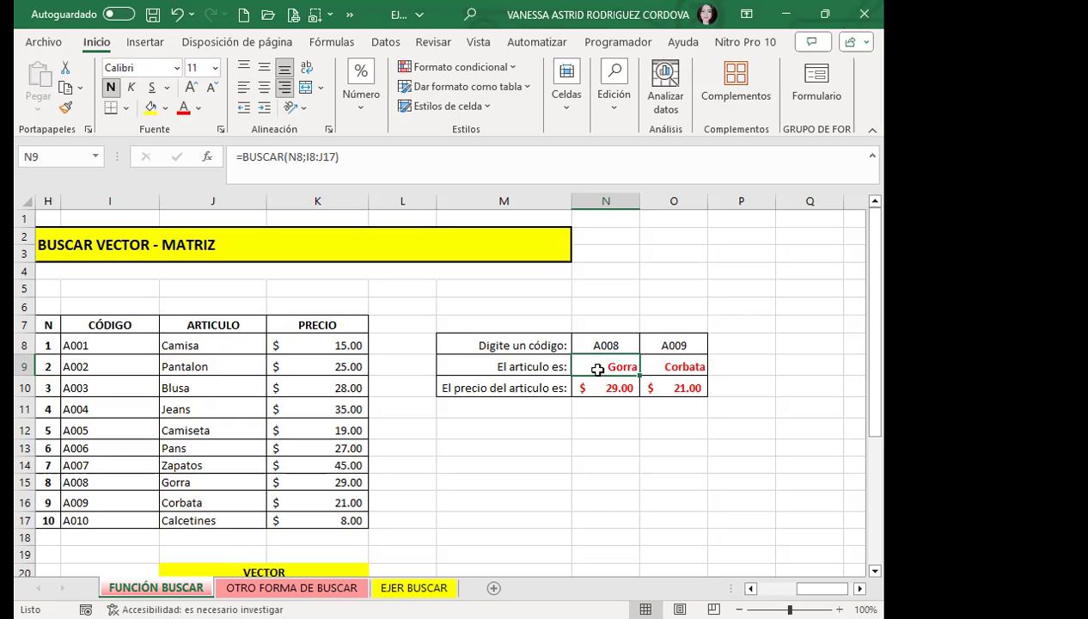
Delete the article and price results in O9:O10.
{"action": "left_click_drag", "start_coordinate": [658, 360], "coordinate": [668, 381]}
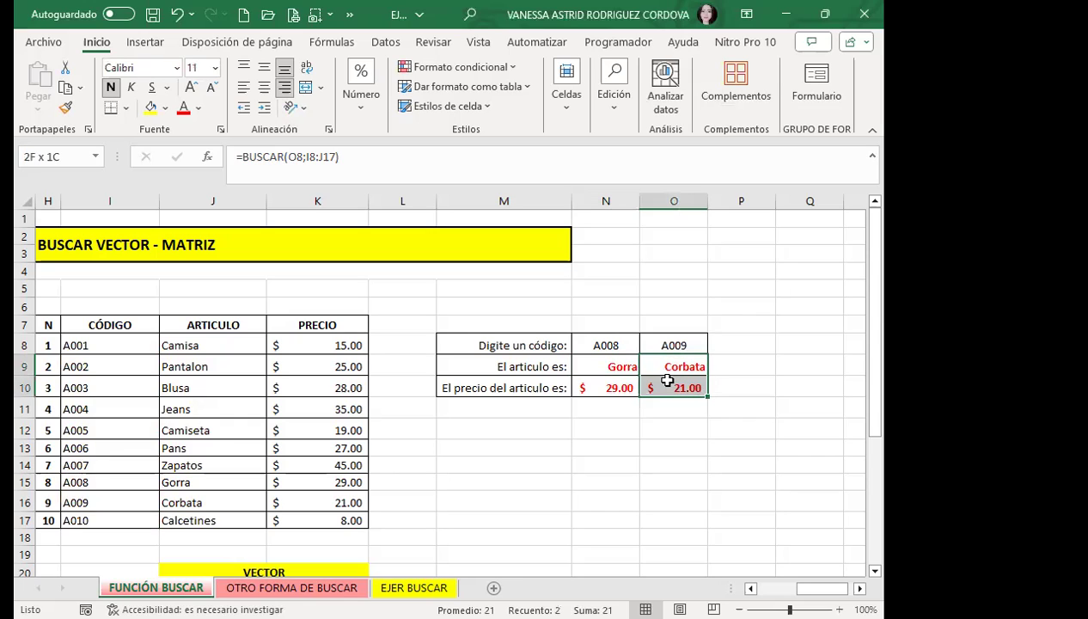
{"action": "key", "text": "Delete"}
{"action": "left_click", "coordinate": [679, 364]}
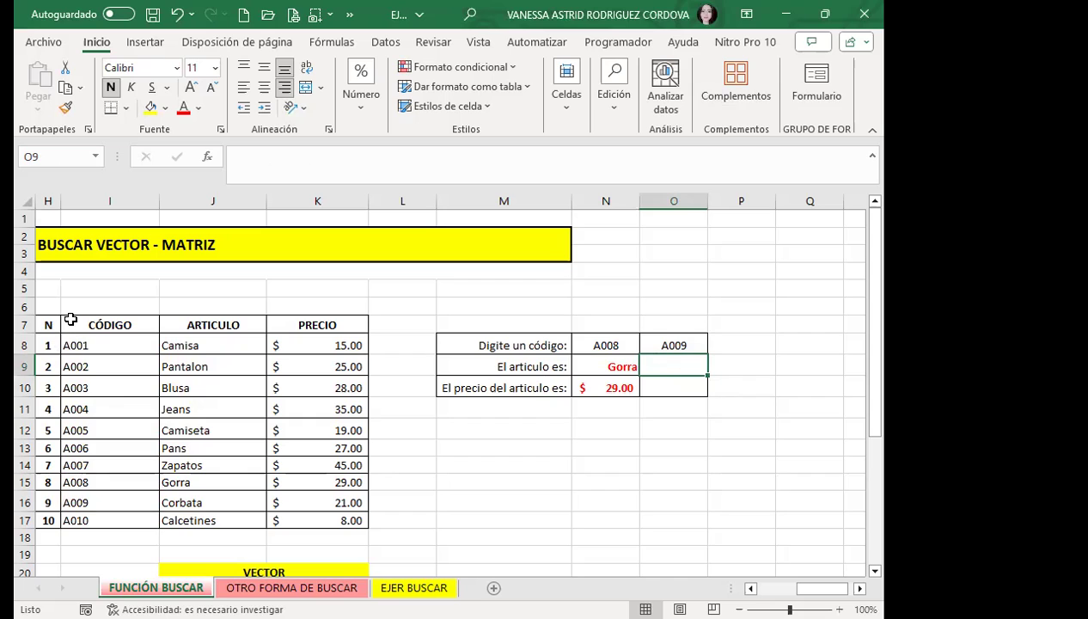
Review the CÓDIGO, ARTICULO and PRECIO table headers, then select O9.
{"action": "left_click_drag", "start_coordinate": [70, 319], "coordinate": [357, 517]}
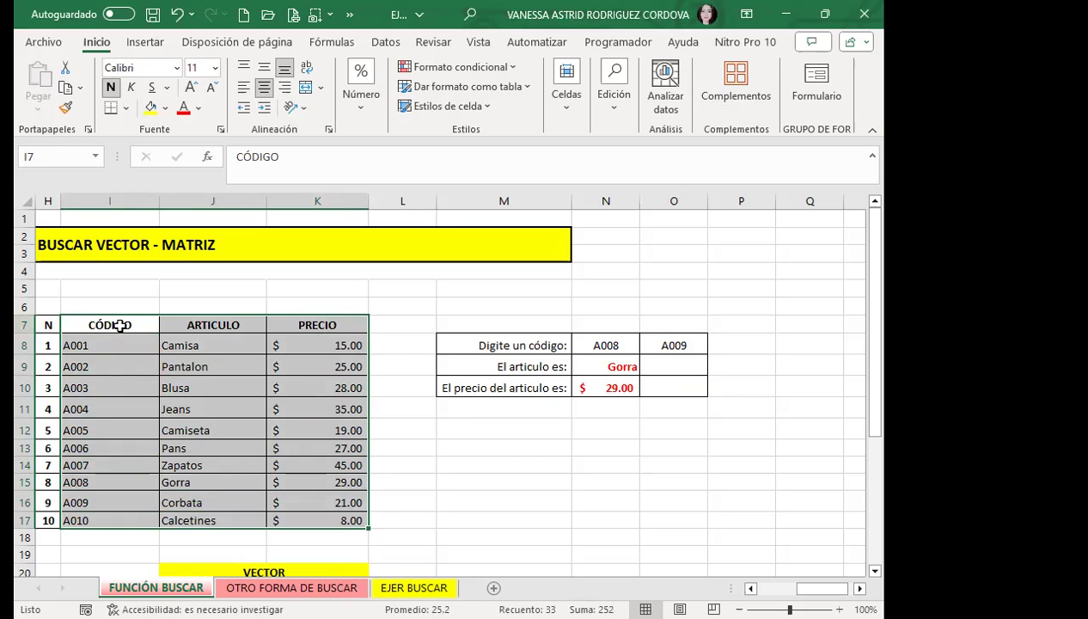
{"action": "left_click", "coordinate": [119, 325]}
{"action": "left_click", "coordinate": [219, 324]}
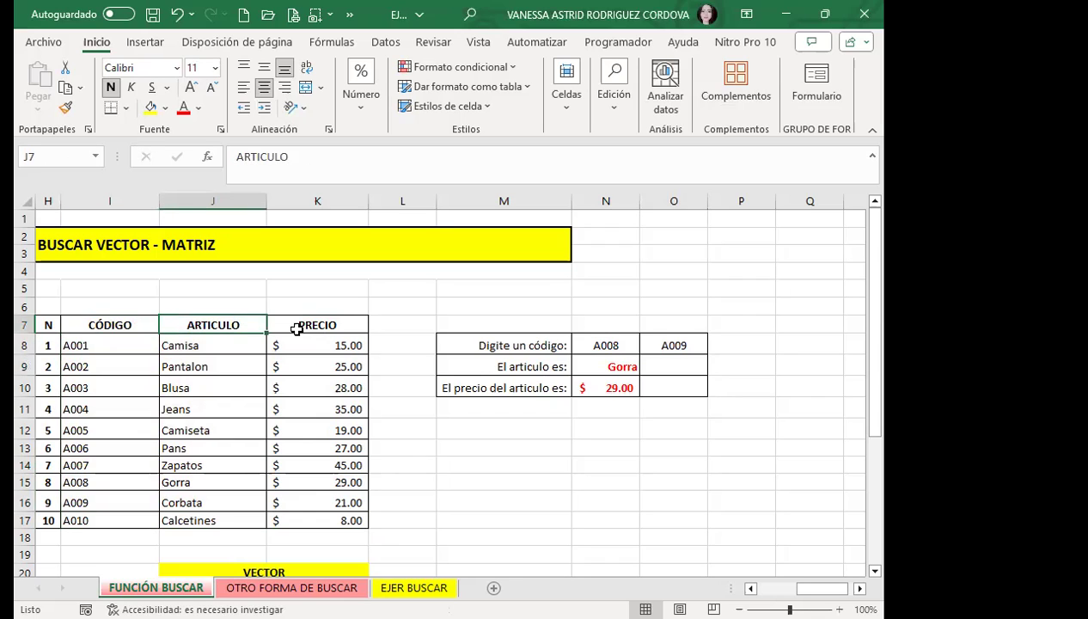
{"action": "left_click", "coordinate": [334, 326]}
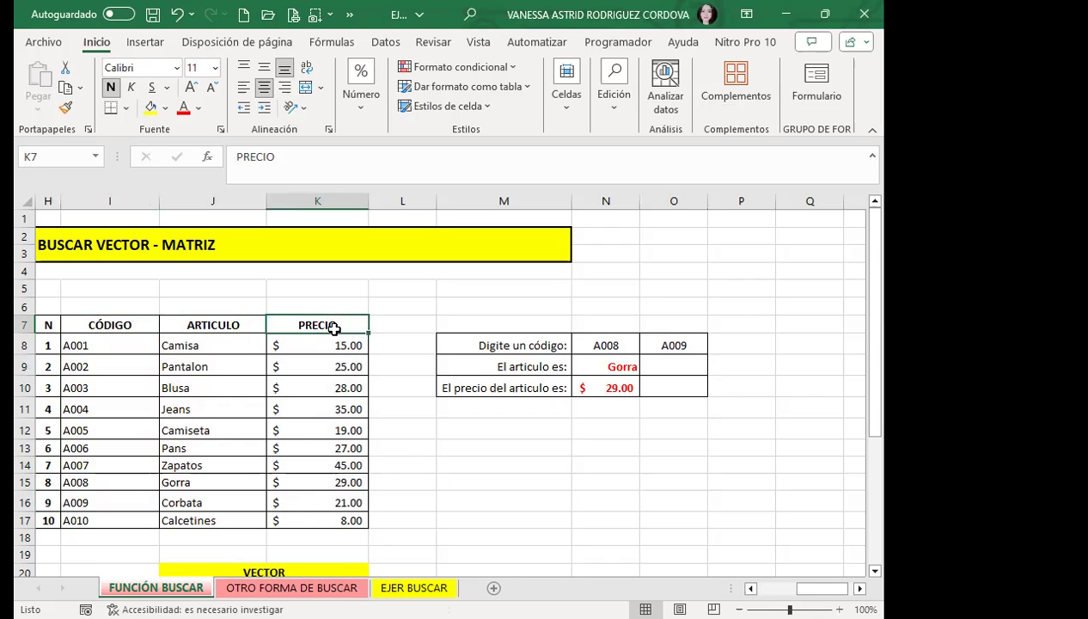
{"action": "left_click", "coordinate": [127, 324]}
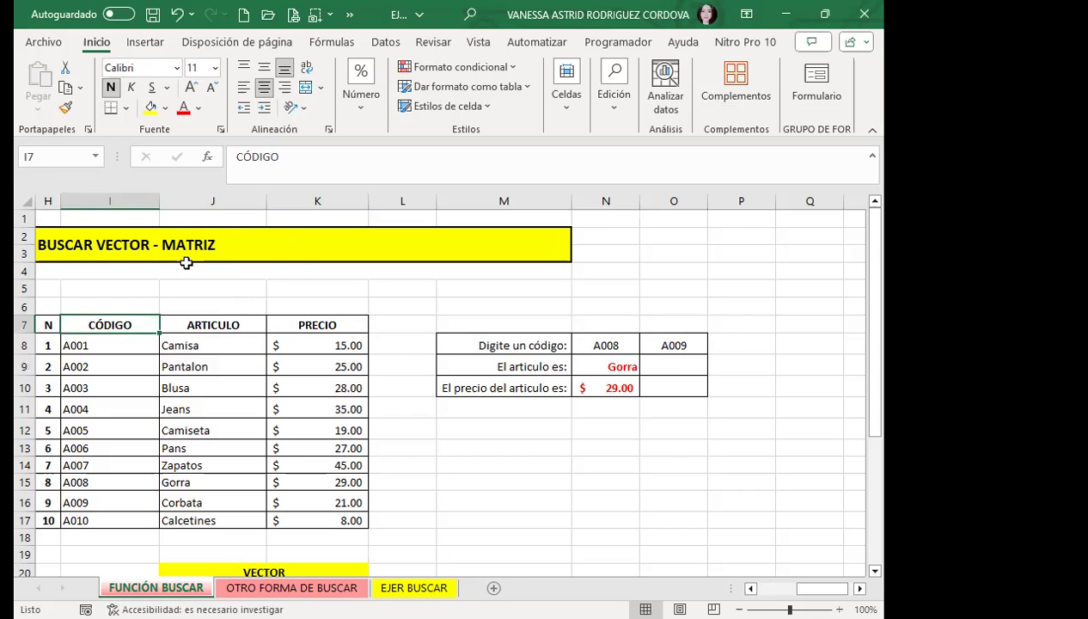
{"action": "left_click", "coordinate": [659, 364]}
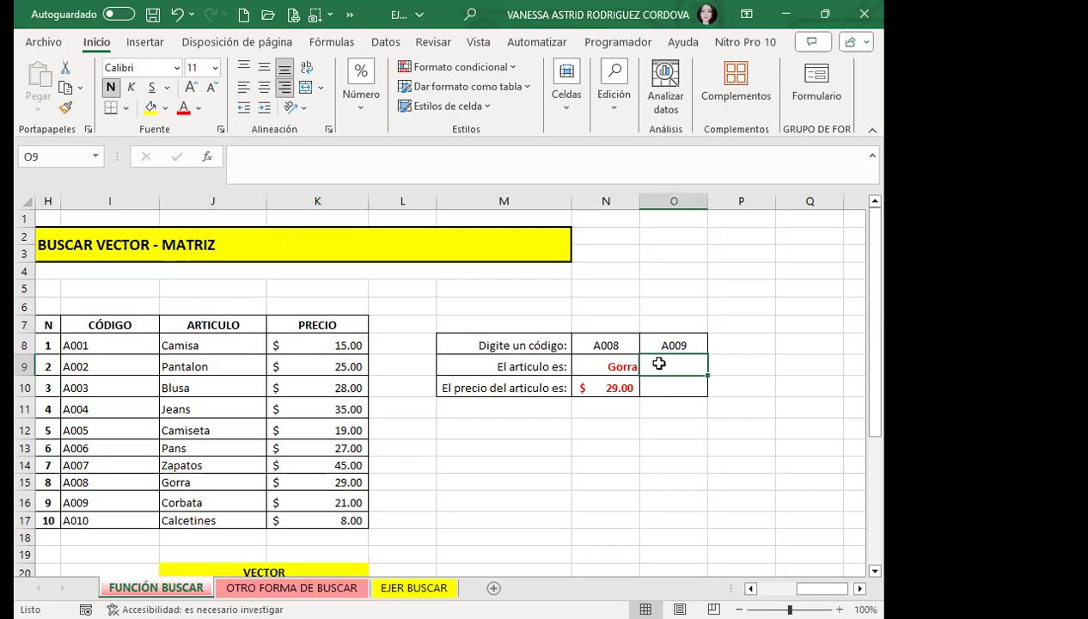
Start =BUSCAR(O8;I8:J17 in O9, using O8 as lookup value and I8:J17 as matrix.
{"action": "type", "text": "=B"}
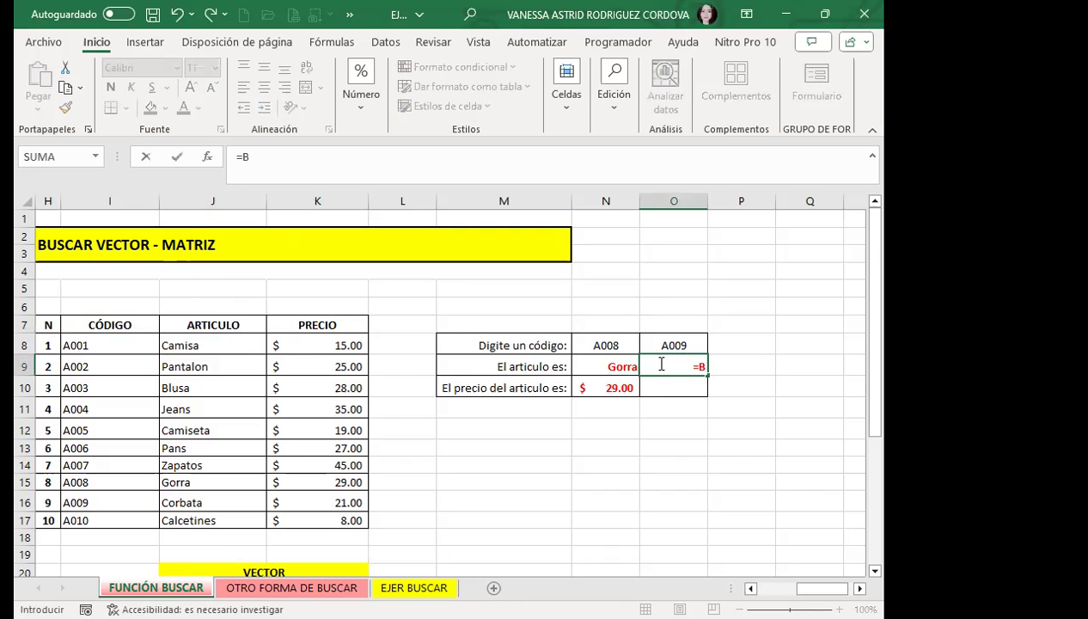
{"action": "type", "text": "US"}
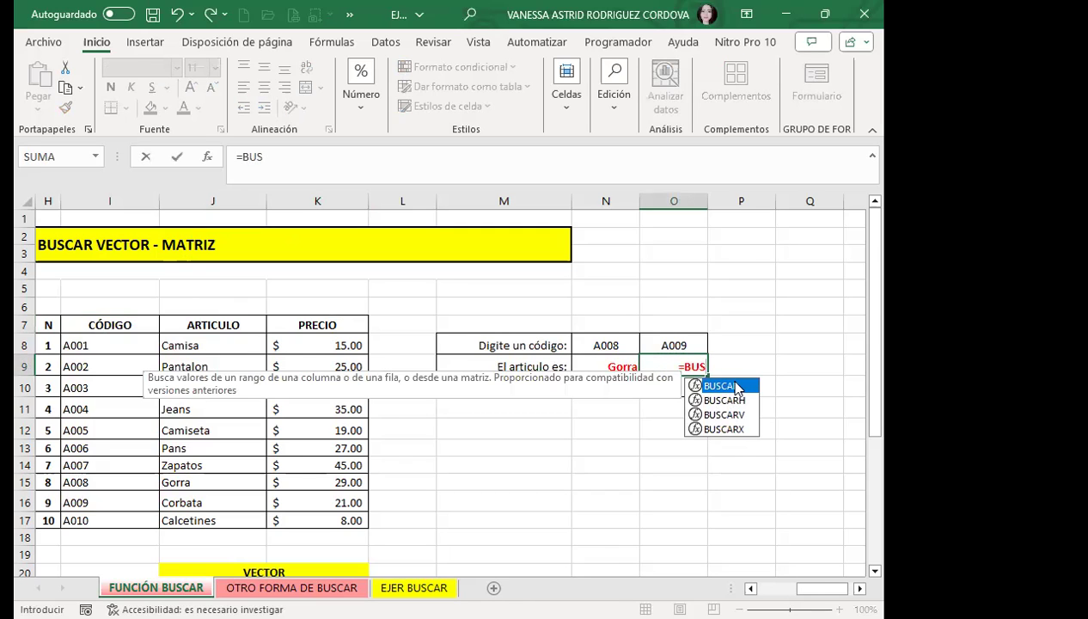
{"action": "double_click", "coordinate": [722, 386]}
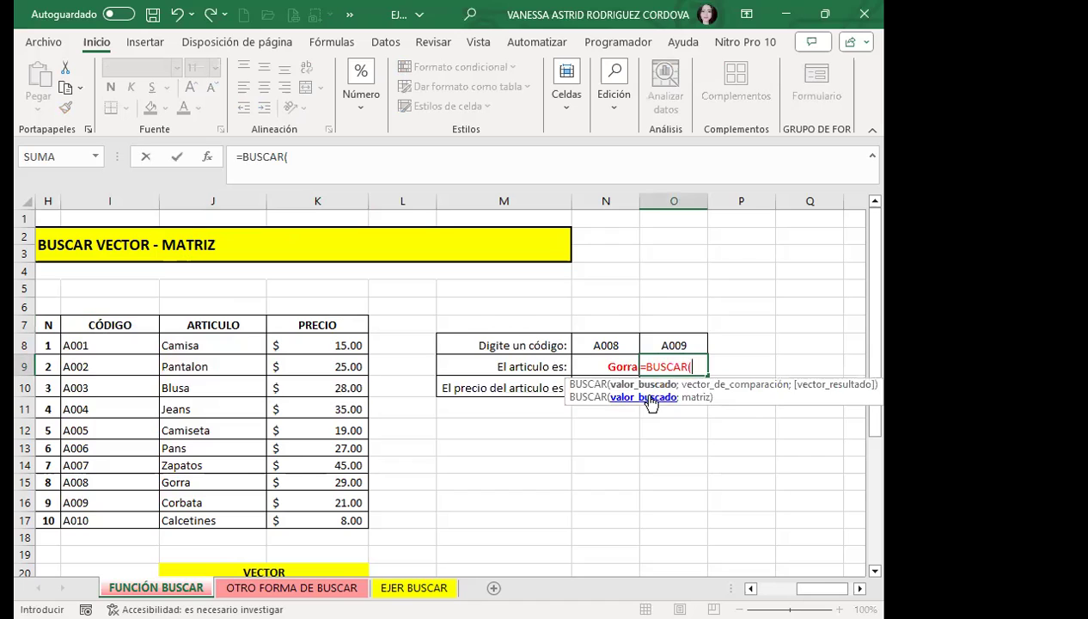
{"action": "left_click", "coordinate": [662, 340]}
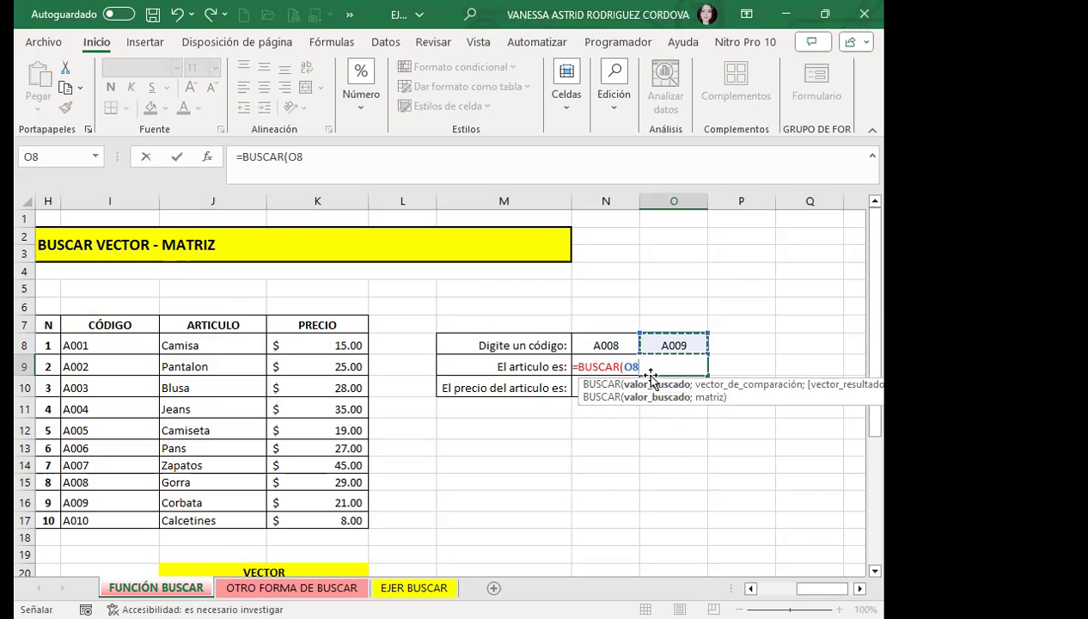
{"action": "type", "text": ";"}
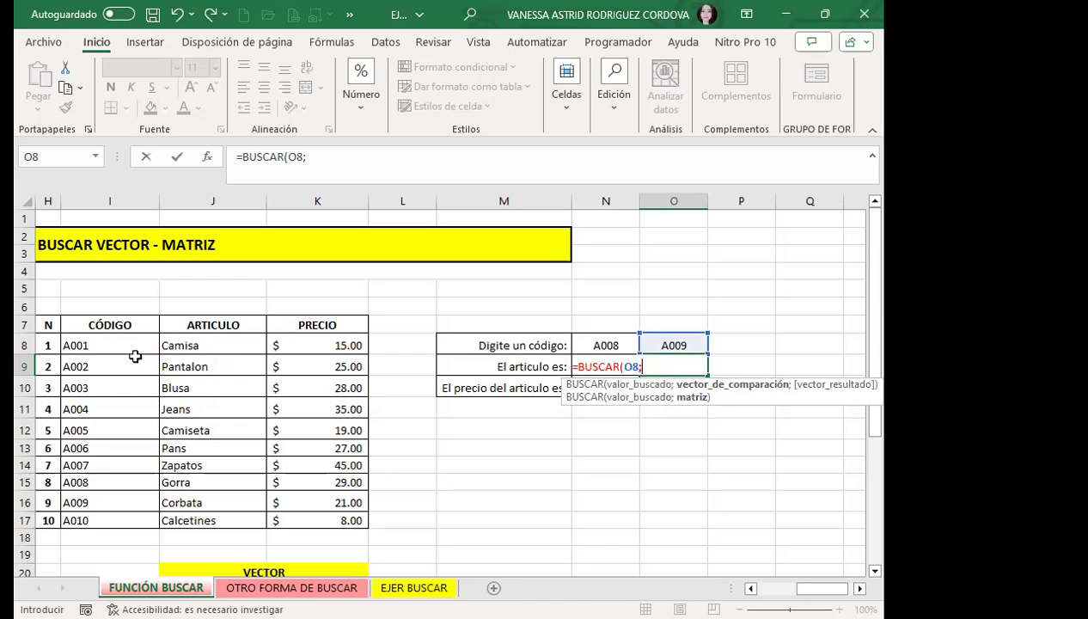
{"action": "left_click", "coordinate": [91, 345]}
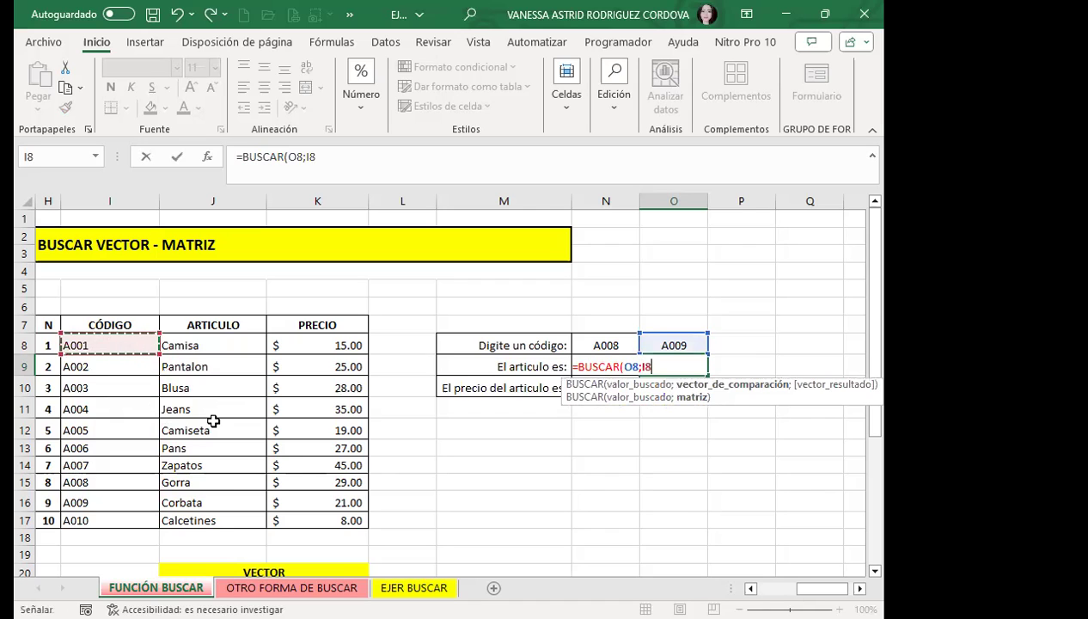
{"action": "left_click", "coordinate": [217, 520], "text": "shift"}
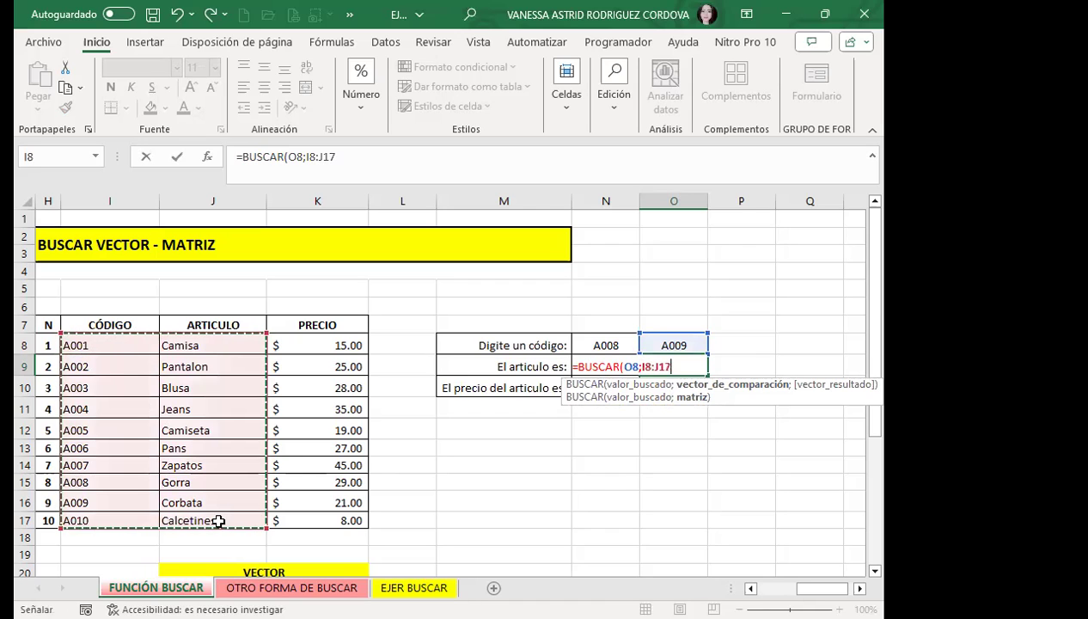
Close and commit the O9 formula, then set O8 to A008 and check O9.
{"action": "type", "text": ")"}
{"action": "key", "text": "Return"}
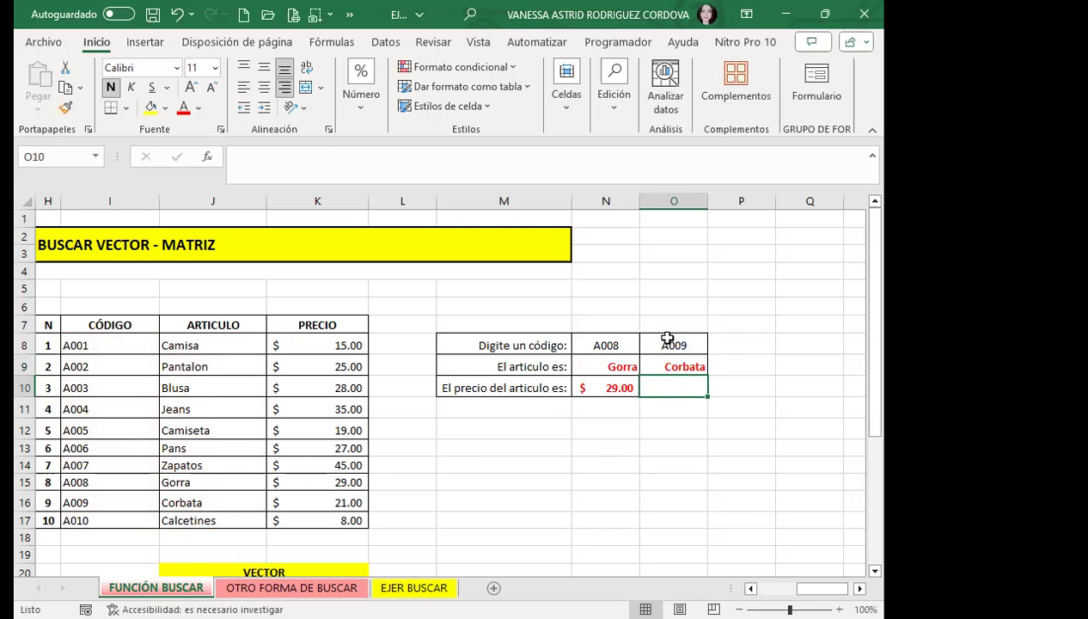
{"action": "left_click", "coordinate": [668, 338]}
{"action": "left_click", "coordinate": [716, 346]}
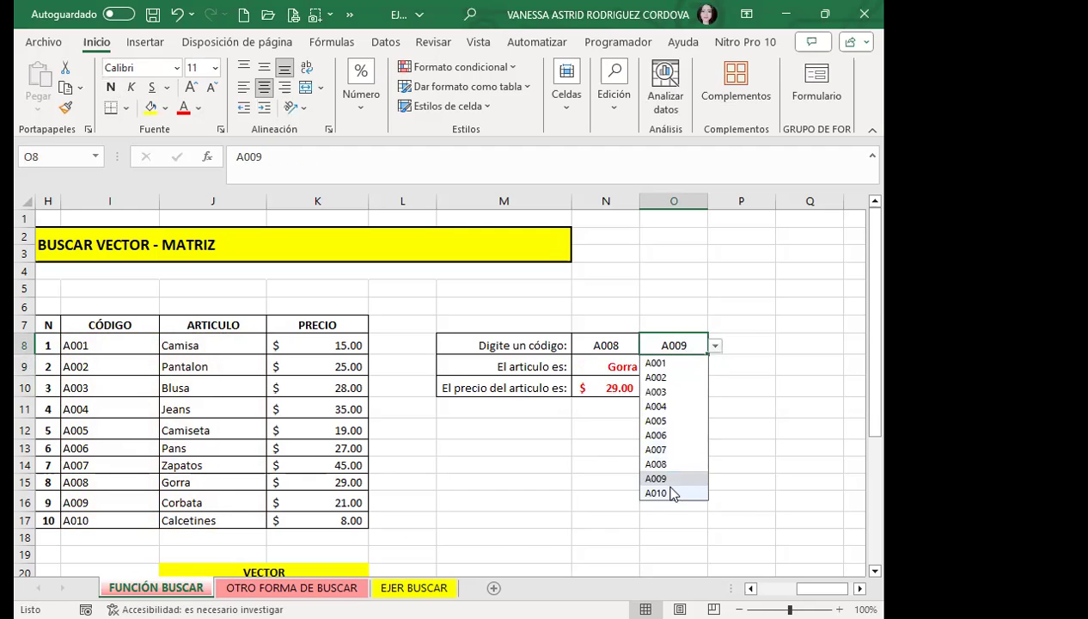
{"action": "left_click", "coordinate": [644, 461]}
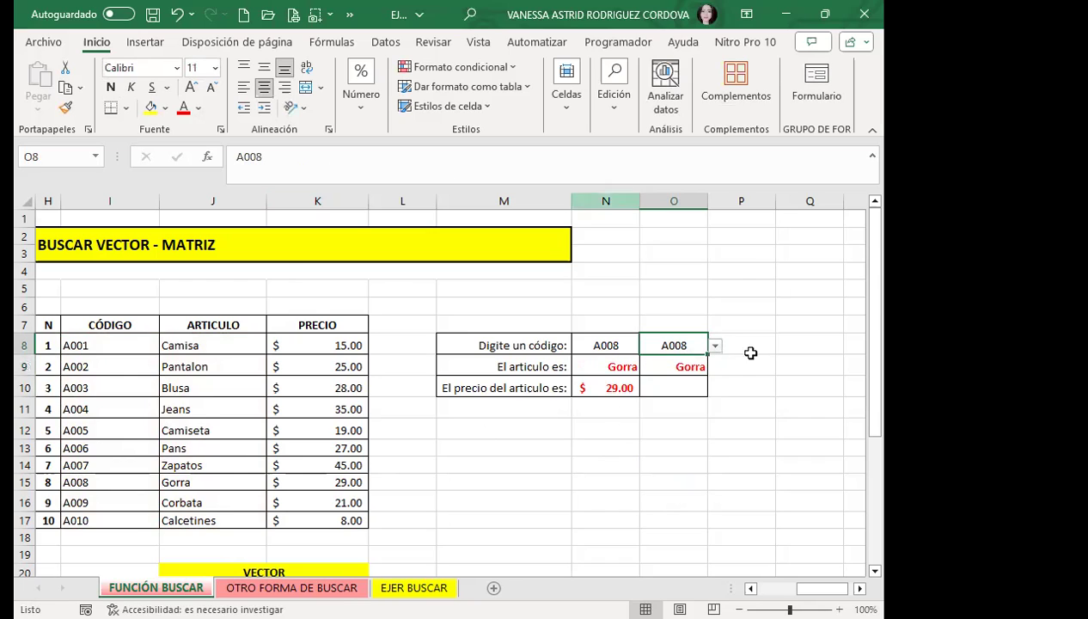
{"action": "left_click", "coordinate": [655, 365]}
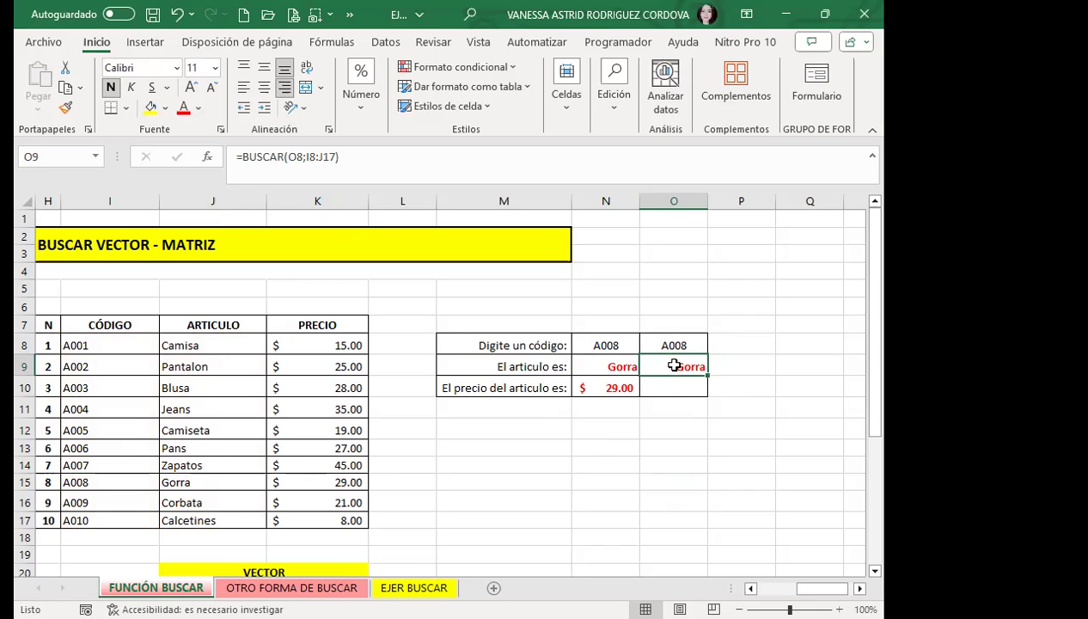
Switch O8's dropdown code to A010 and inspect the O9 article.
{"action": "left_click", "coordinate": [654, 347]}
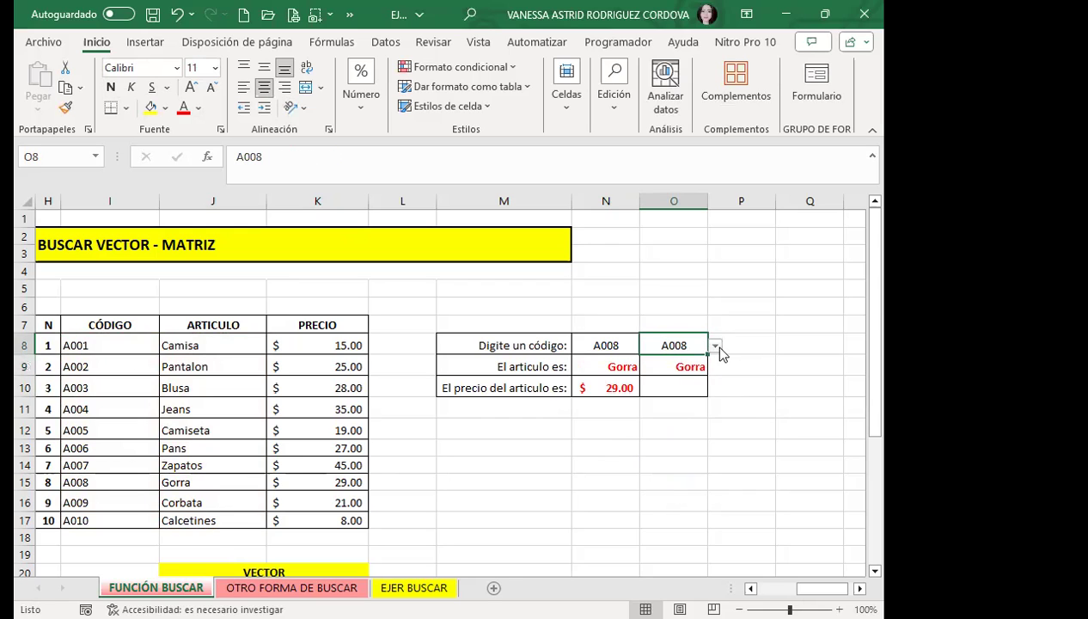
{"action": "left_click", "coordinate": [713, 345]}
{"action": "left_click", "coordinate": [675, 494]}
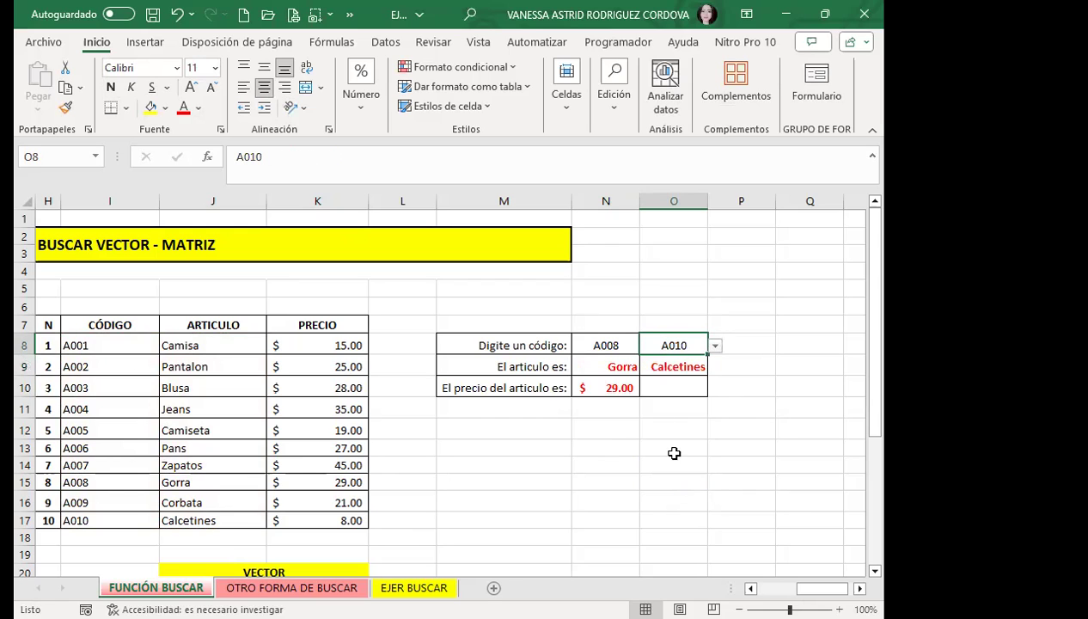
{"action": "left_click", "coordinate": [700, 367]}
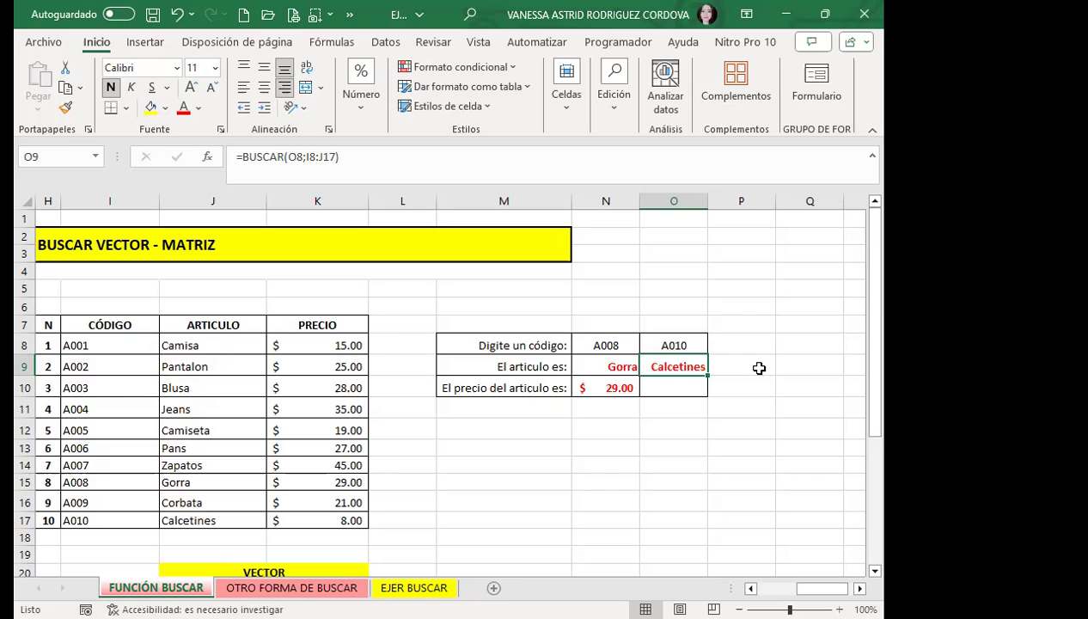
Type A010 in N8 and pick A010 again from O8's dropdown.
{"action": "left_click", "coordinate": [628, 346]}
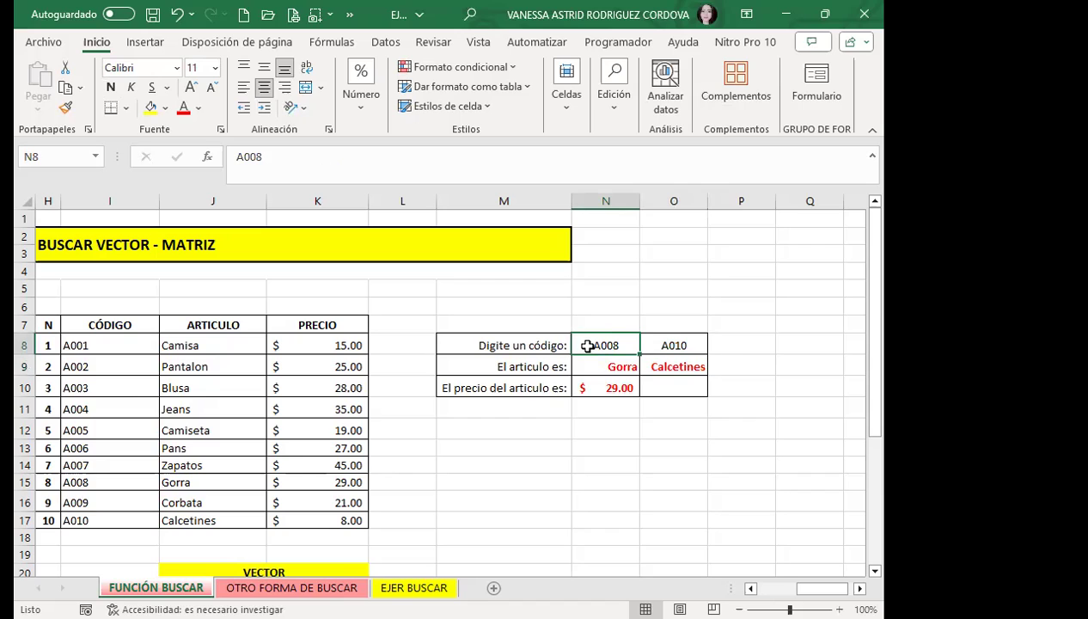
{"action": "type", "text": "A010"}
{"action": "key", "text": "Return"}
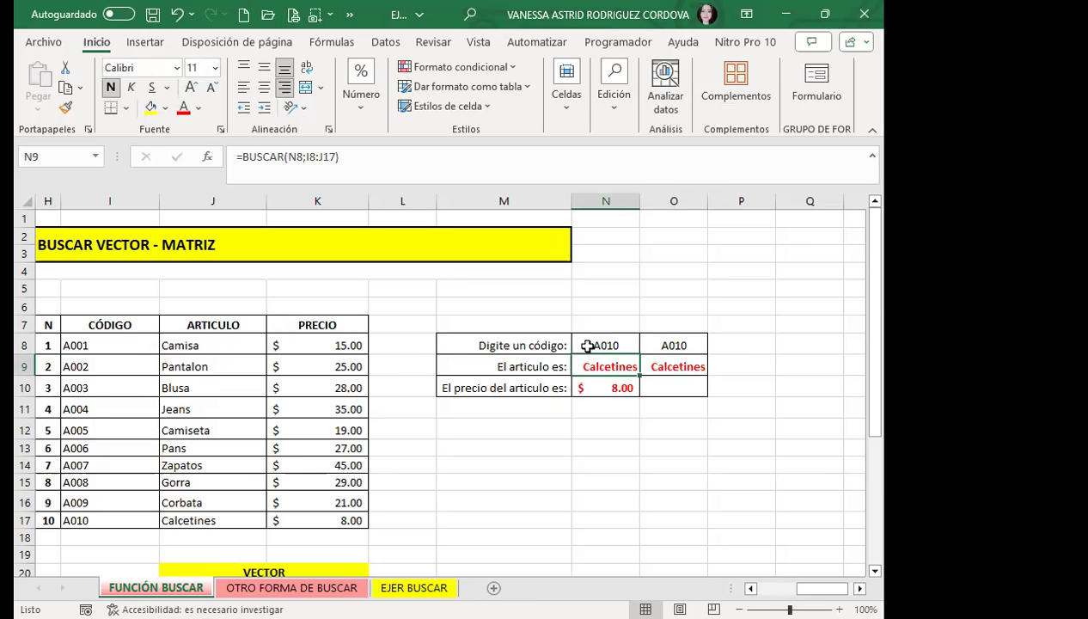
{"action": "left_click", "coordinate": [698, 346]}
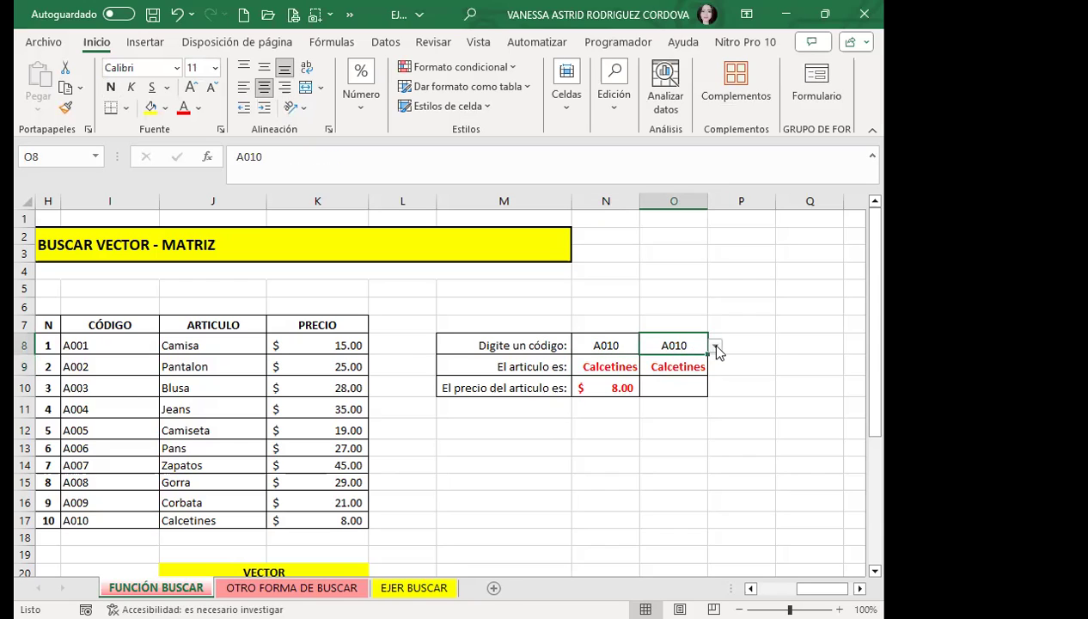
{"action": "left_click", "coordinate": [715, 347]}
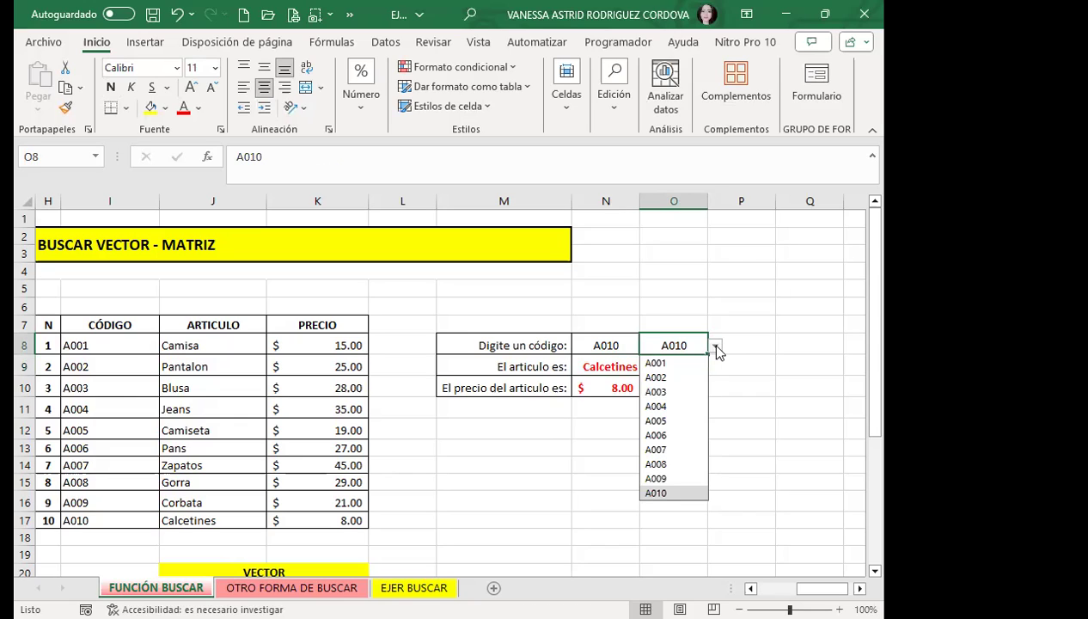
{"action": "left_click", "coordinate": [657, 491]}
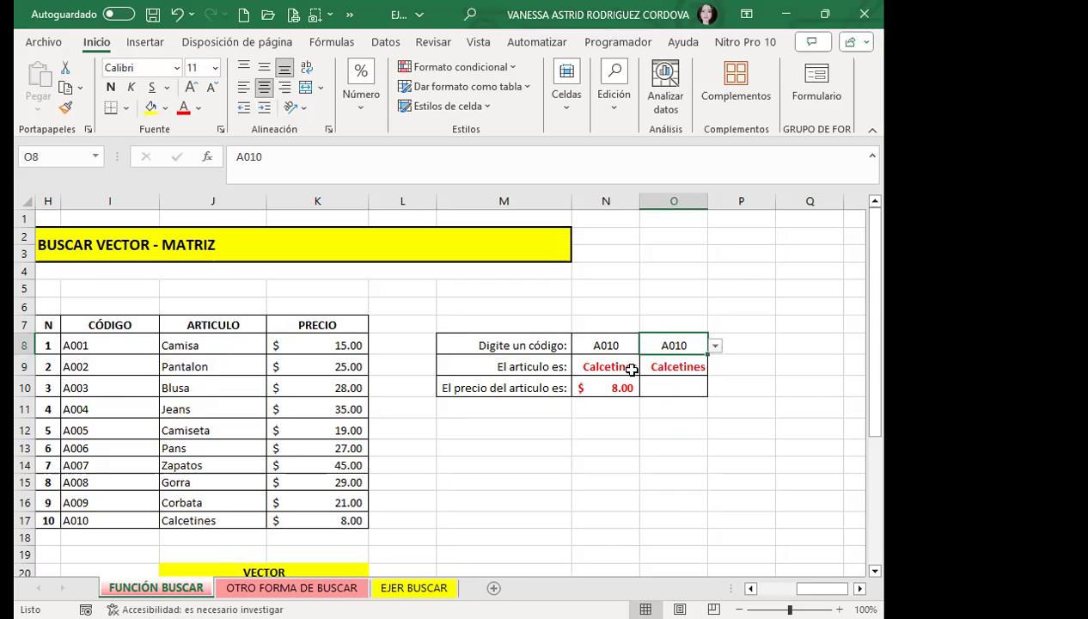
{"action": "left_click", "coordinate": [667, 391]}
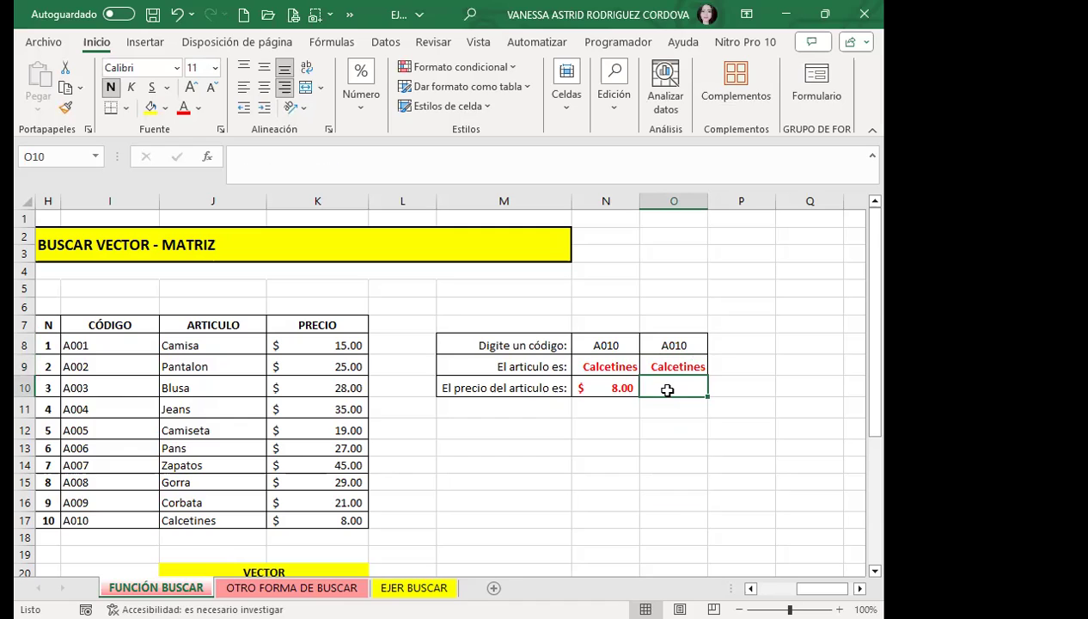
Enter =BUSCAR(O8;I8:I17;K8:K17) in O10 so the code's price shows as $ 8.00.
{"action": "type", "text": "=B"}
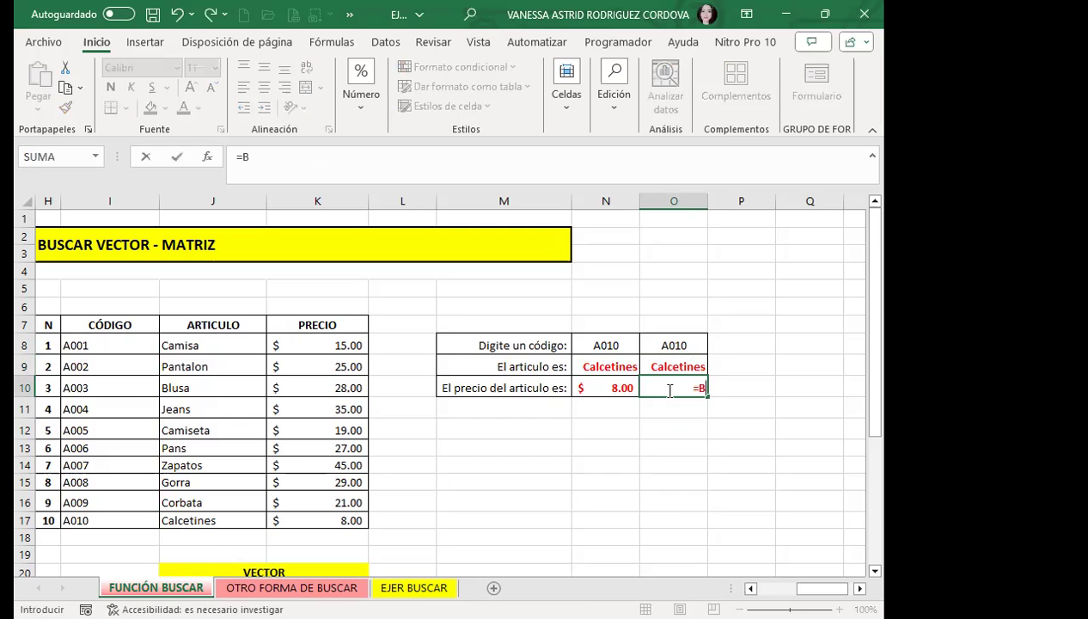
{"action": "type", "text": "US"}
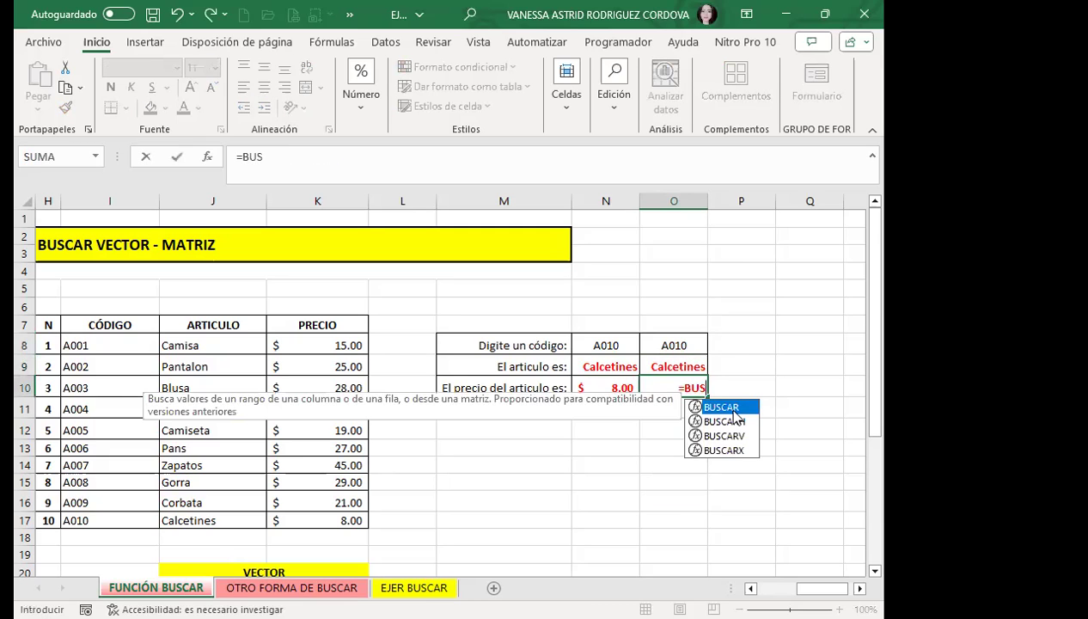
{"action": "key", "text": "Tab"}
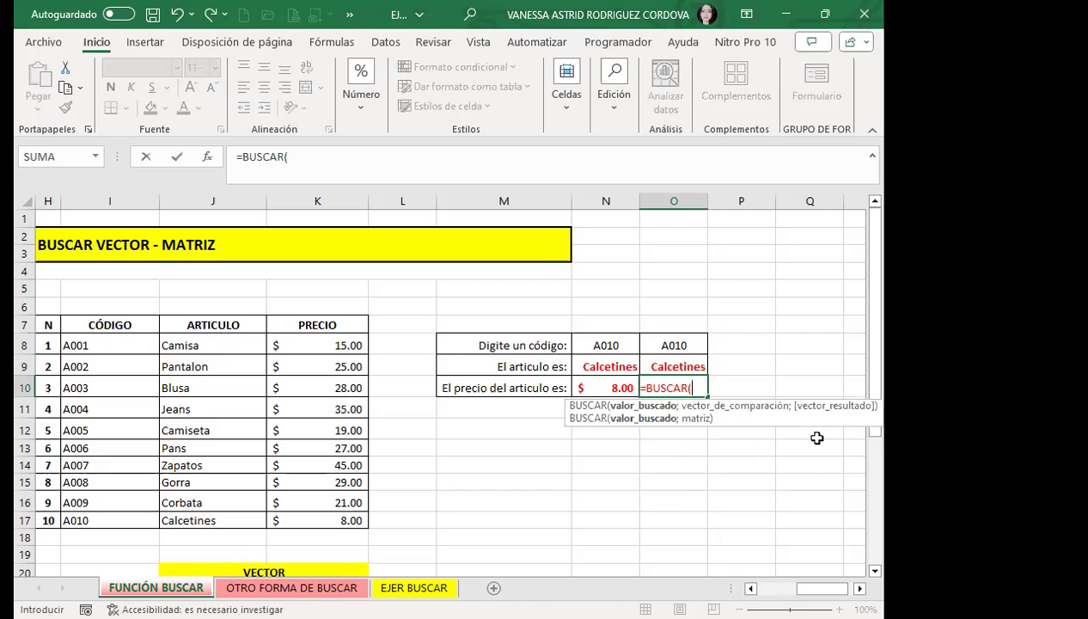
{"action": "left_click", "coordinate": [669, 346]}
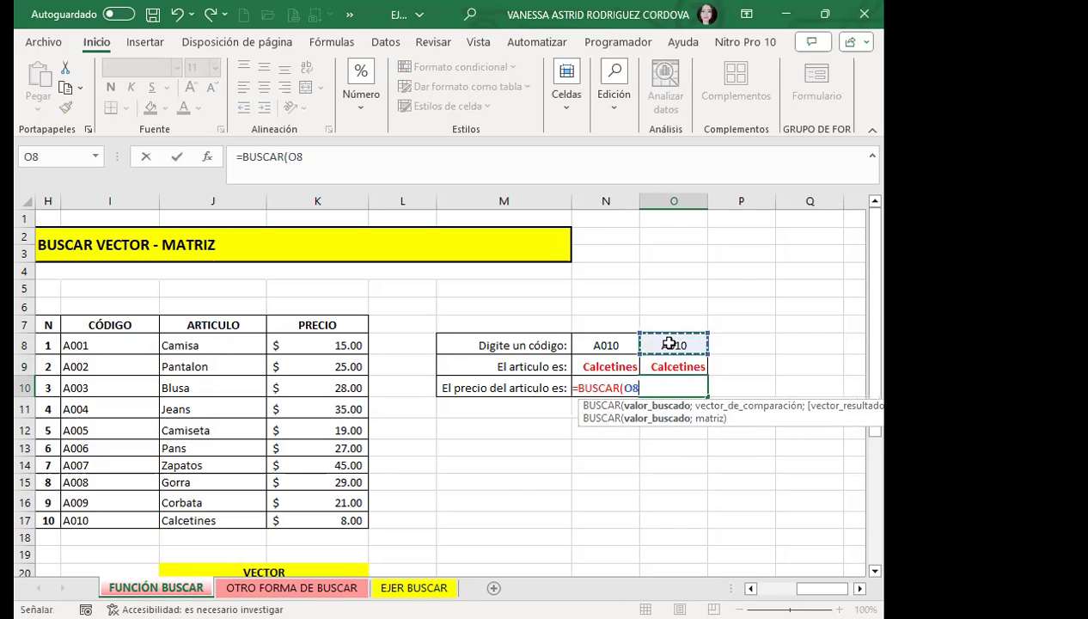
{"action": "type", "text": ";"}
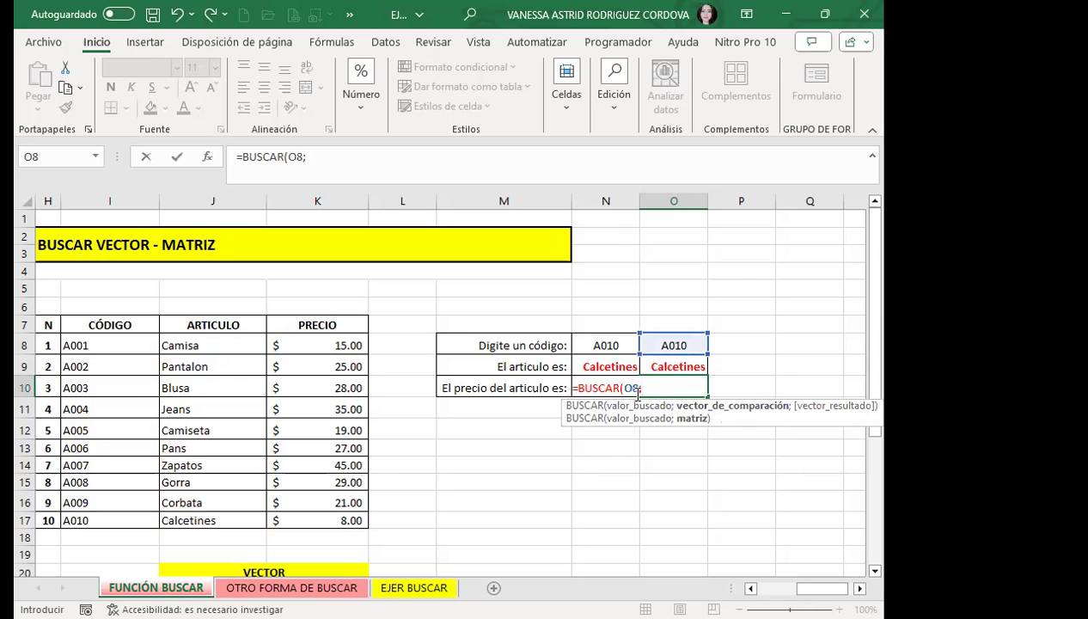
{"action": "left_click_drag", "start_coordinate": [134, 344], "coordinate": [135, 516]}
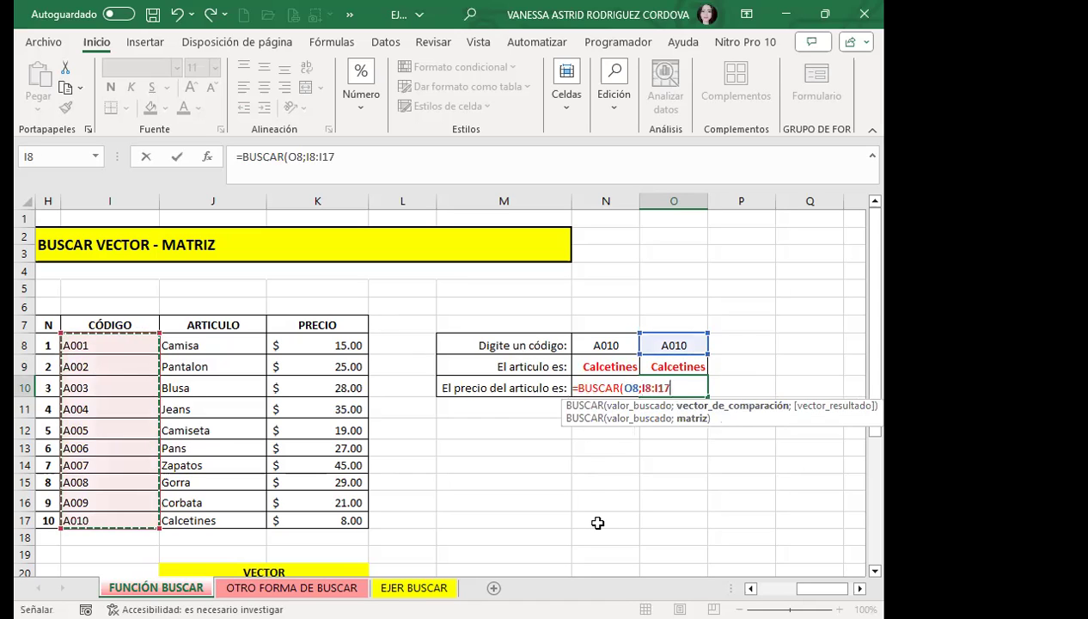
{"action": "type", "text": ";"}
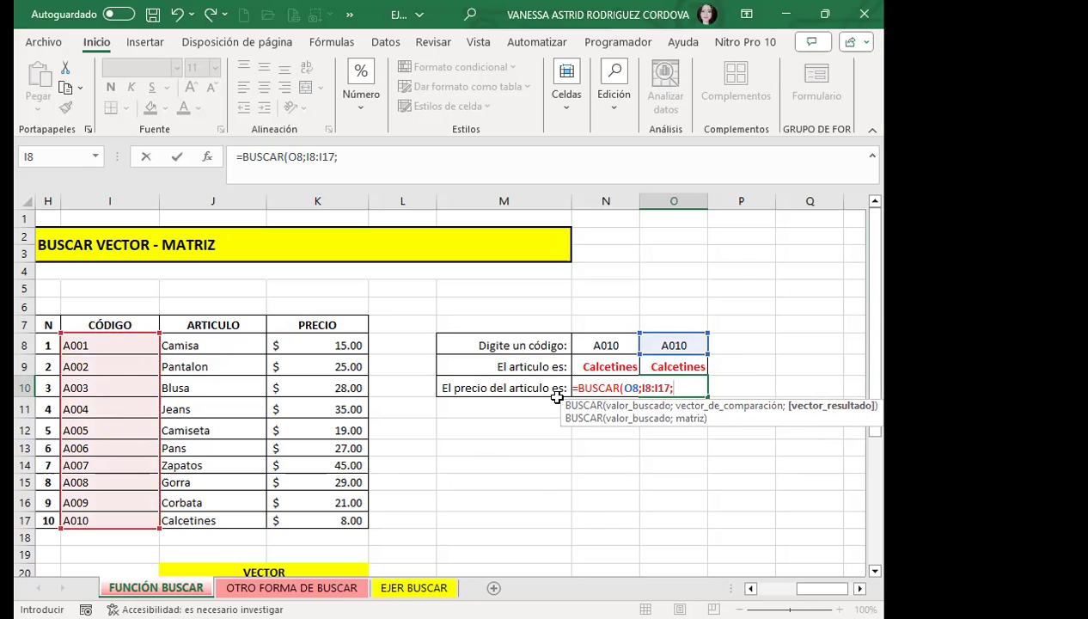
{"action": "left_click_drag", "start_coordinate": [318, 339], "coordinate": [314, 519]}
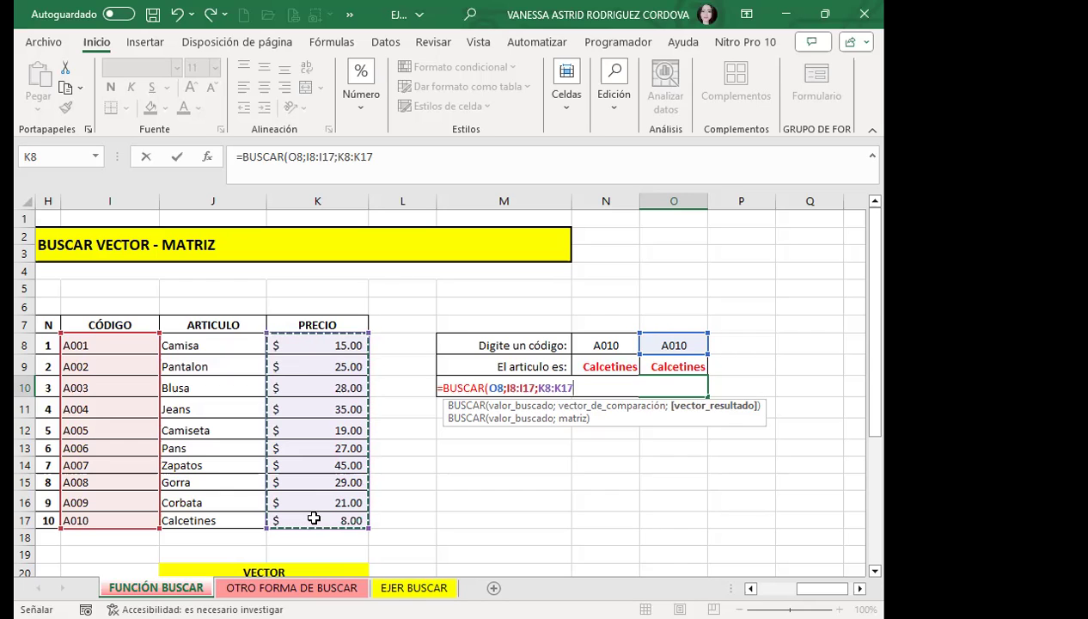
{"action": "key", "text": "Return"}
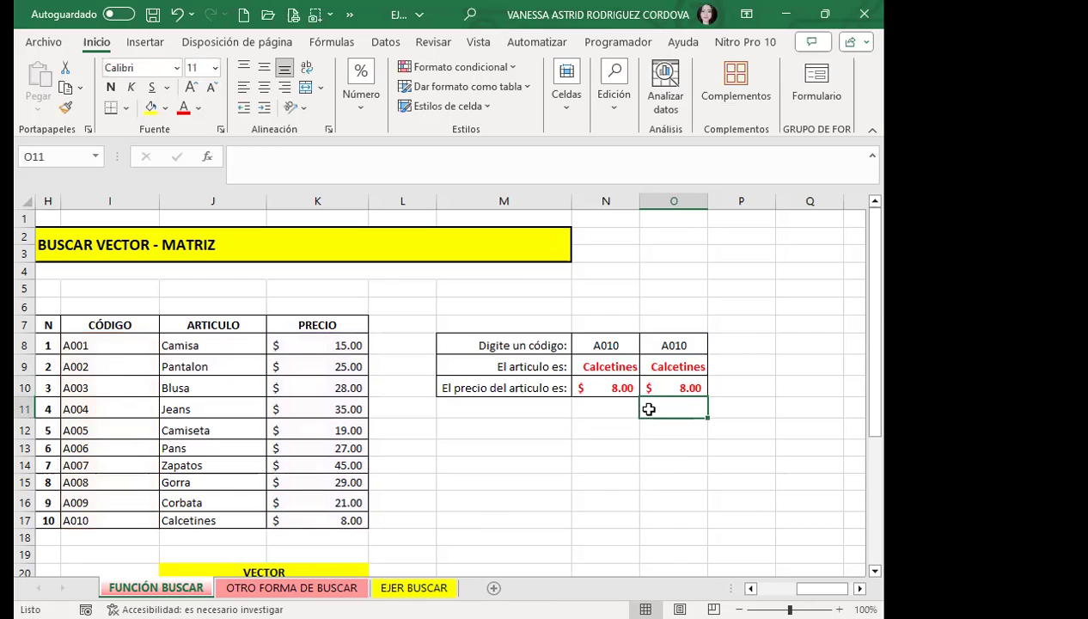
{"action": "left_click", "coordinate": [662, 384]}
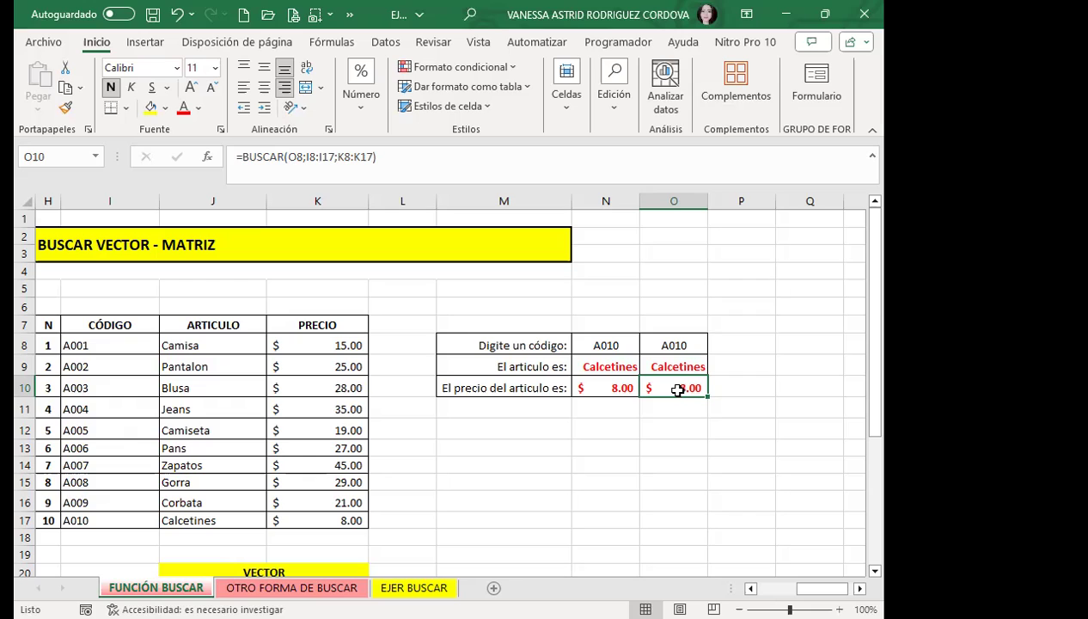
Inspect the first lookup code and its article and price lookup formulas.
{"action": "left_click", "coordinate": [597, 341]}
{"action": "left_click", "coordinate": [588, 387]}
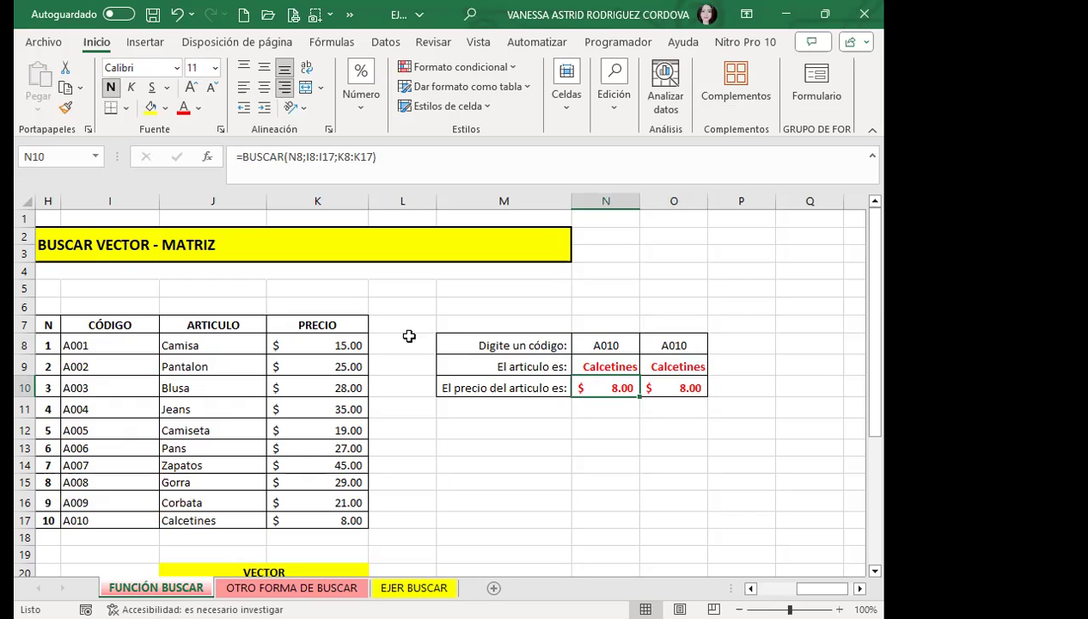
{"action": "left_click", "coordinate": [591, 365]}
{"action": "left_click", "coordinate": [585, 344]}
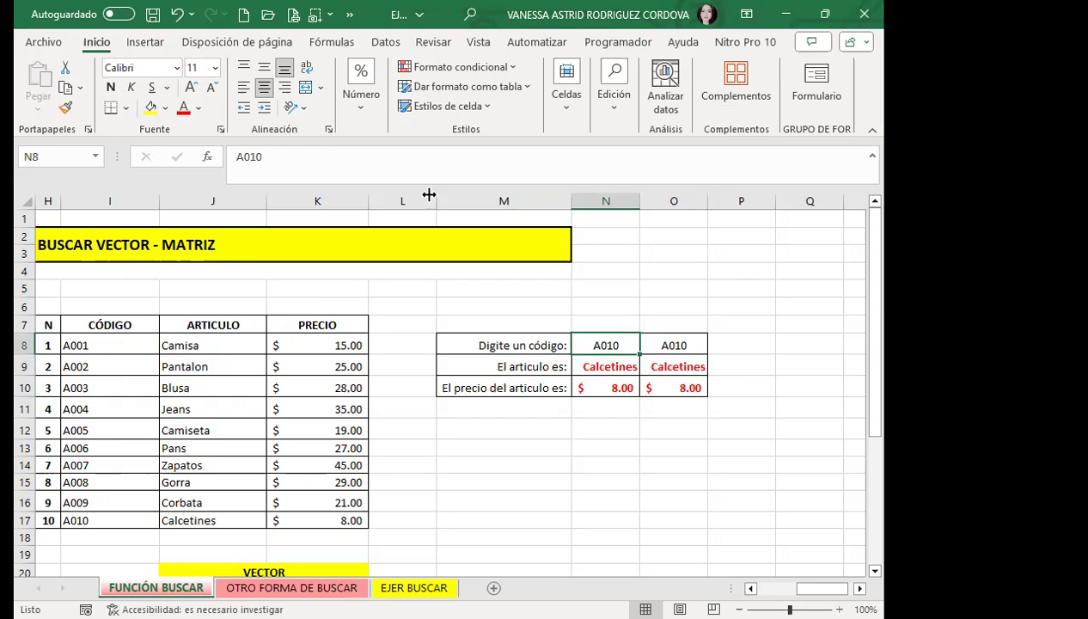
Pick A006 for the second code (Pans, $27.00) and start typing A006 as the first code.
{"action": "left_click", "coordinate": [689, 341]}
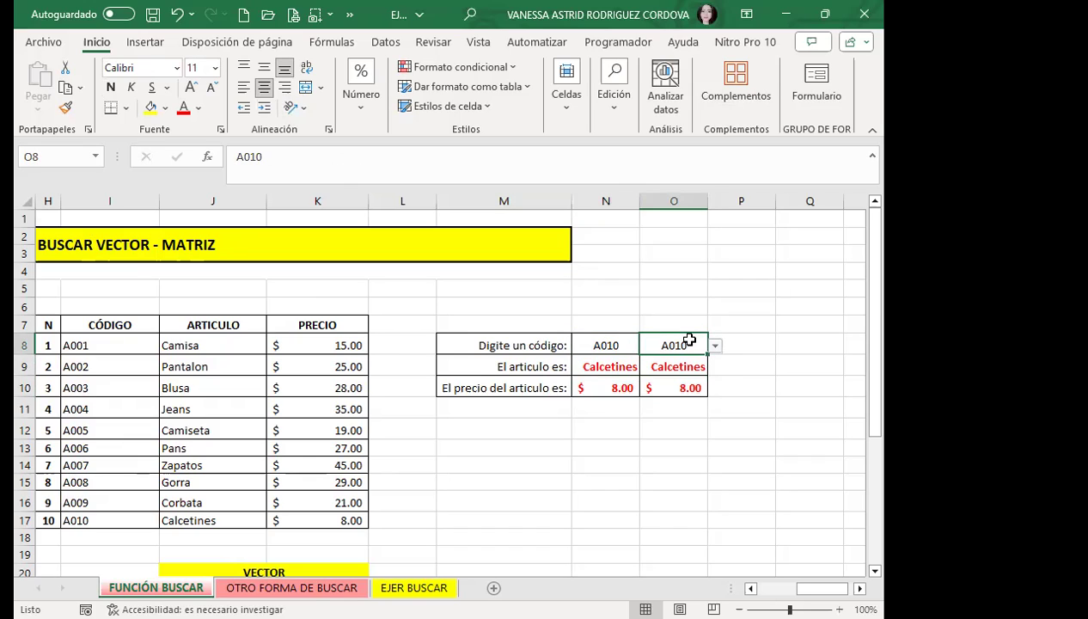
{"action": "left_click", "coordinate": [580, 343]}
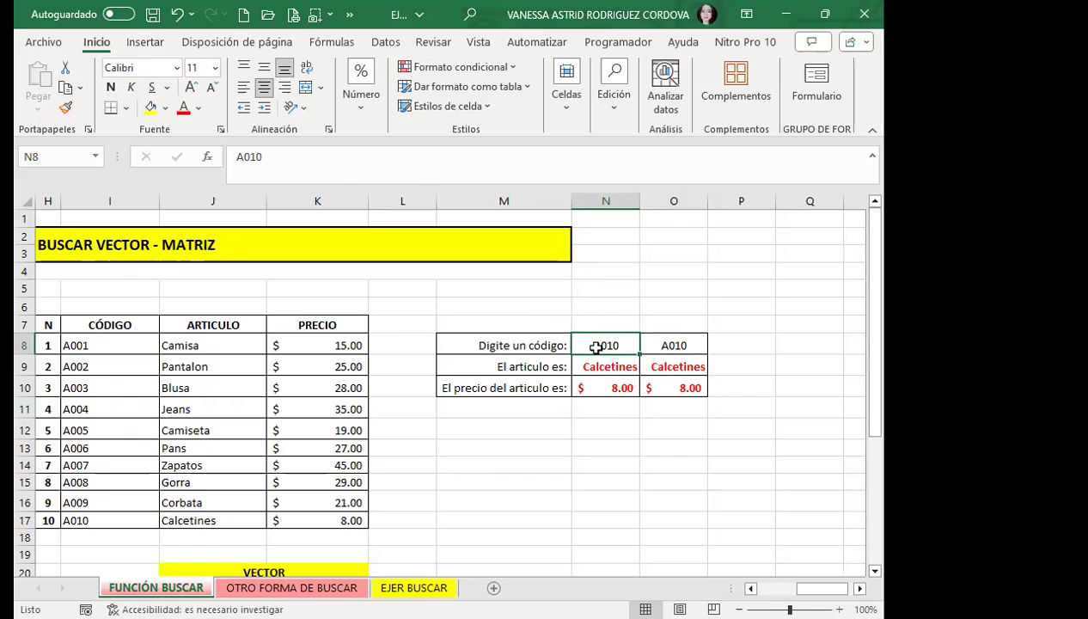
{"action": "left_click", "coordinate": [684, 346]}
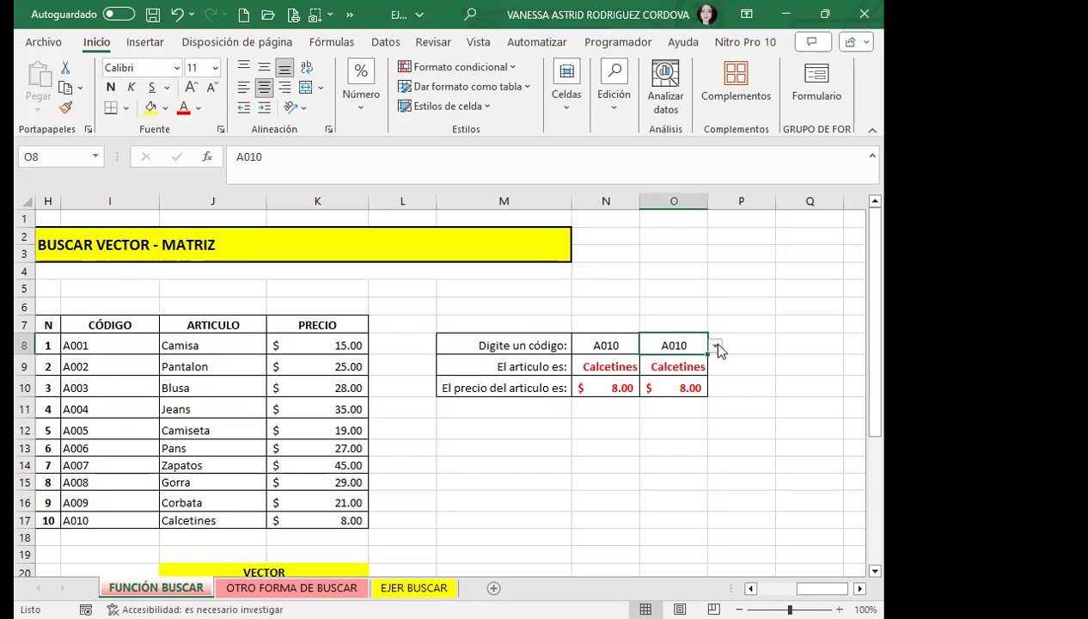
{"action": "left_click", "coordinate": [715, 345]}
{"action": "left_click", "coordinate": [668, 434]}
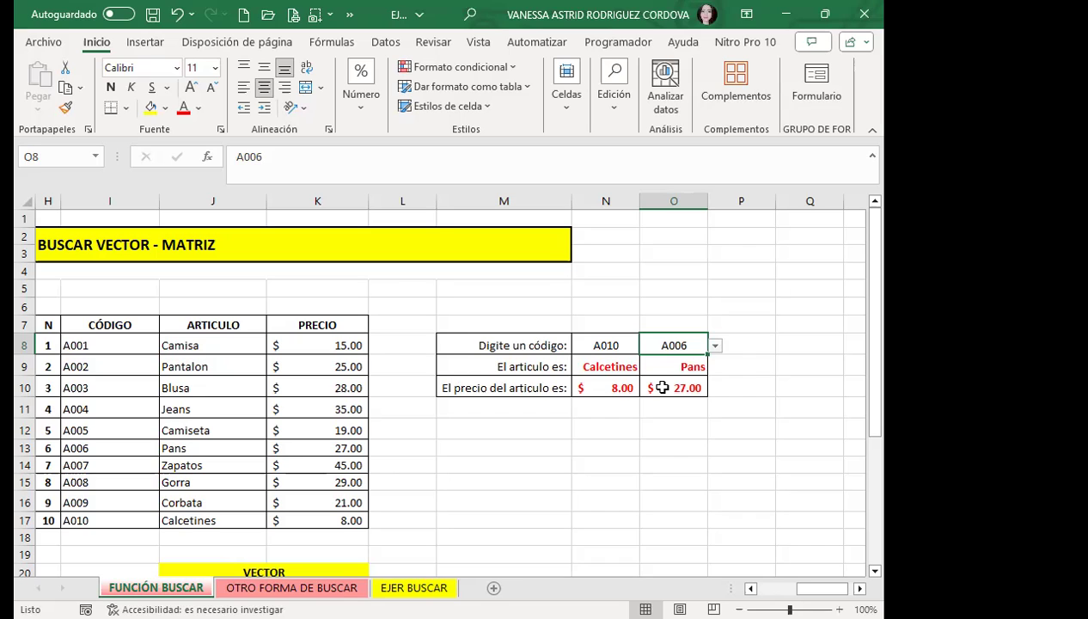
{"action": "left_click", "coordinate": [605, 344]}
{"action": "type", "text": "A006"}
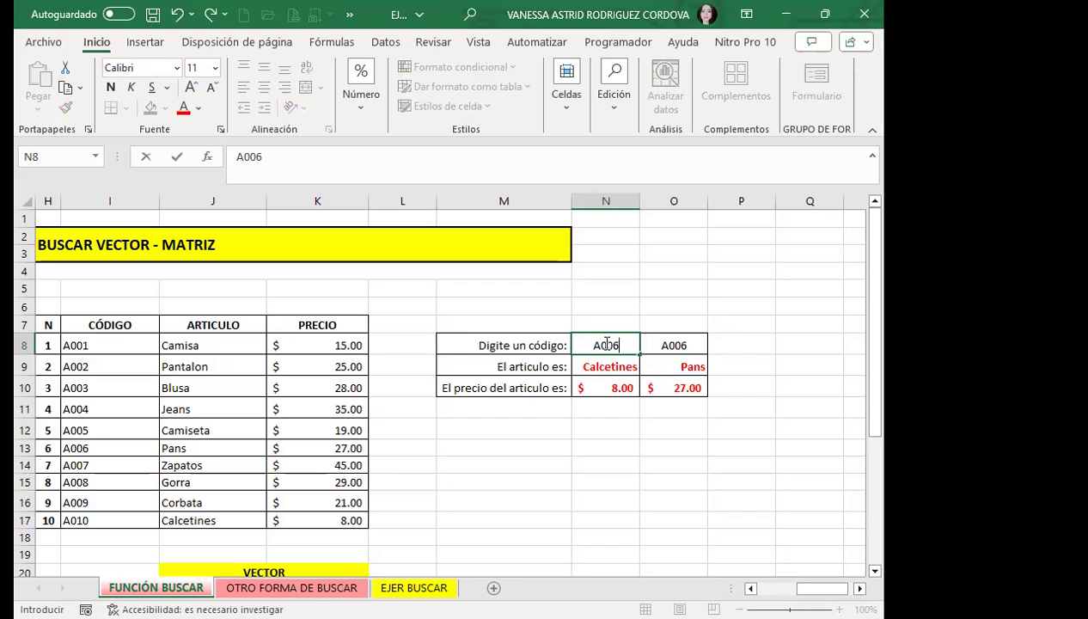
Commit A006 as the first code and switch the second code back to A010 (Calcetines, $8.00).
{"action": "key", "text": "Return"}
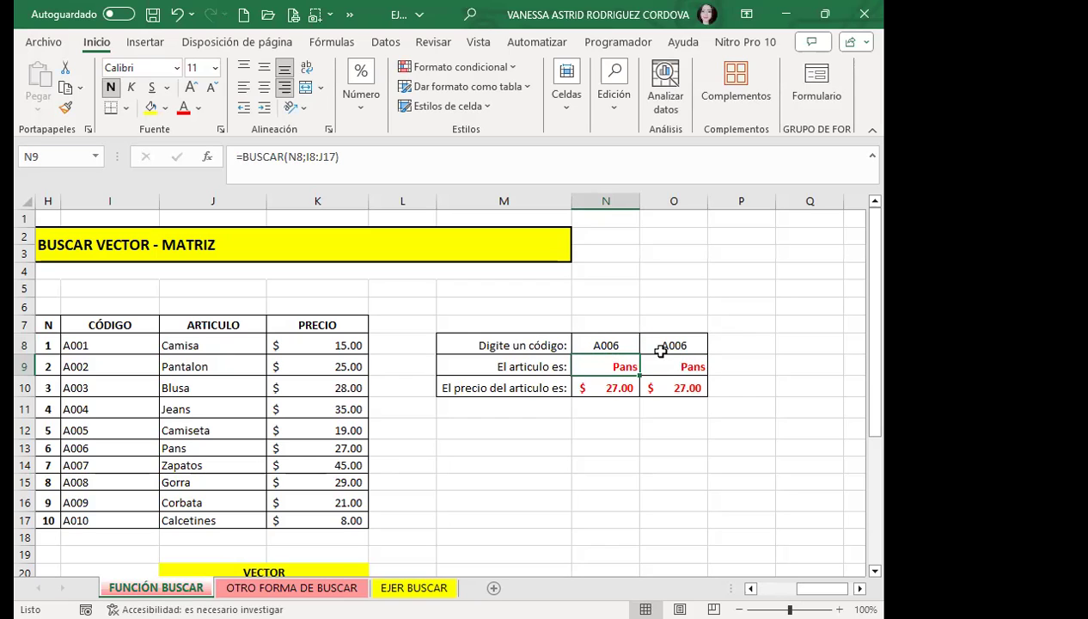
{"action": "left_click", "coordinate": [594, 345]}
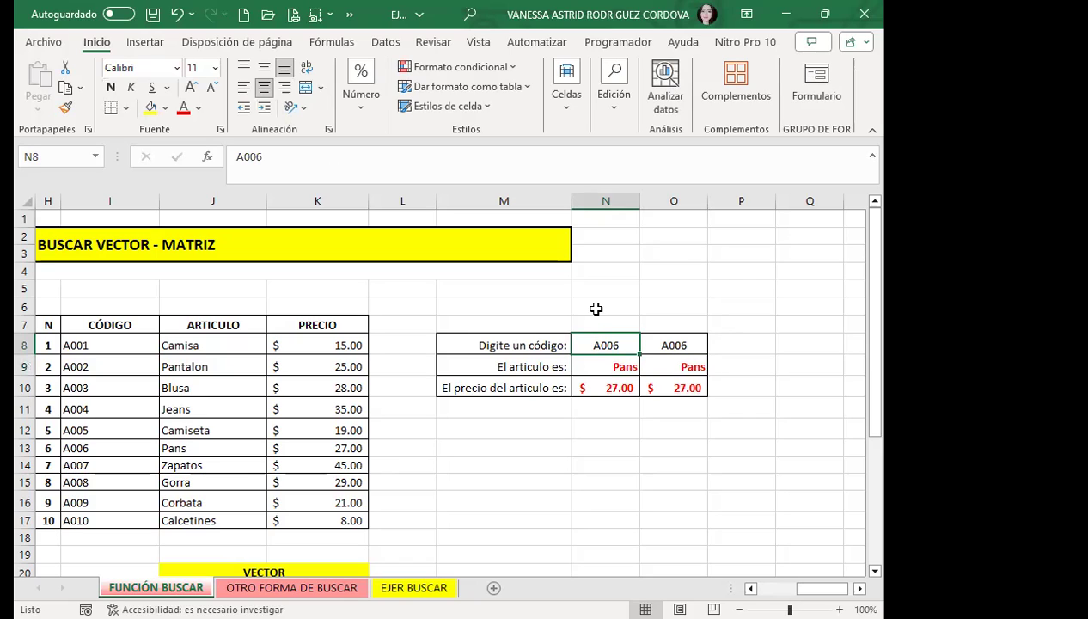
{"action": "left_click", "coordinate": [653, 345]}
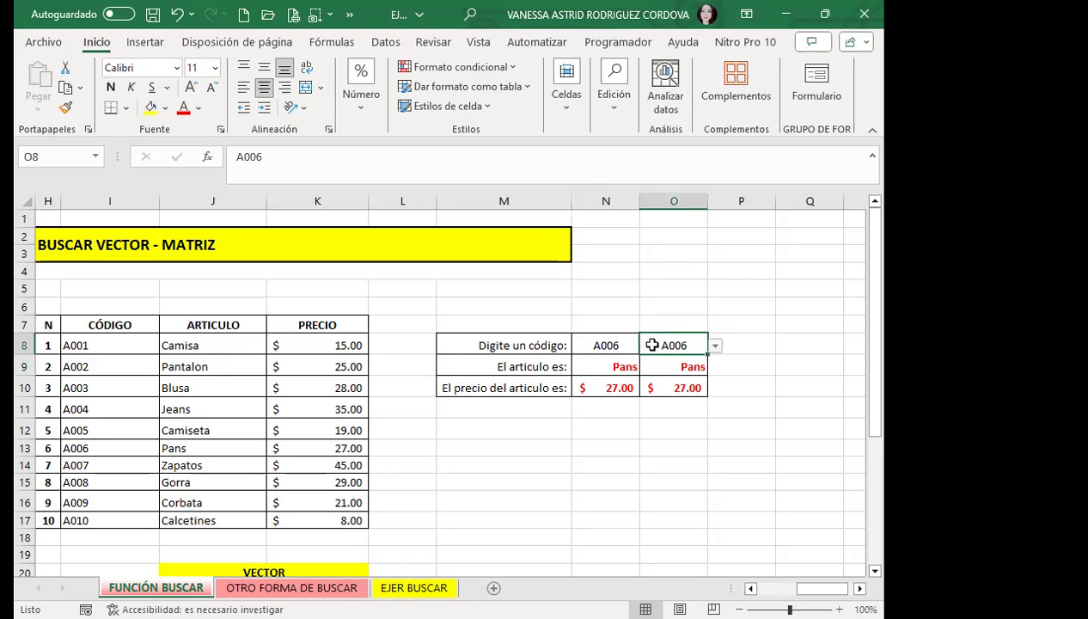
{"action": "left_click", "coordinate": [716, 346]}
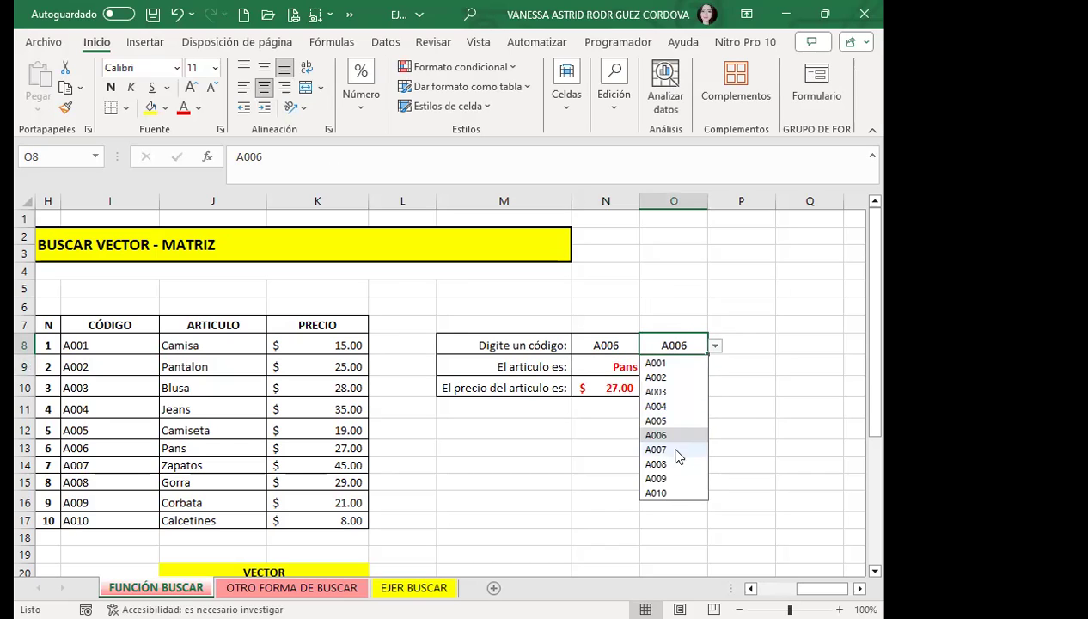
{"action": "left_click", "coordinate": [658, 493]}
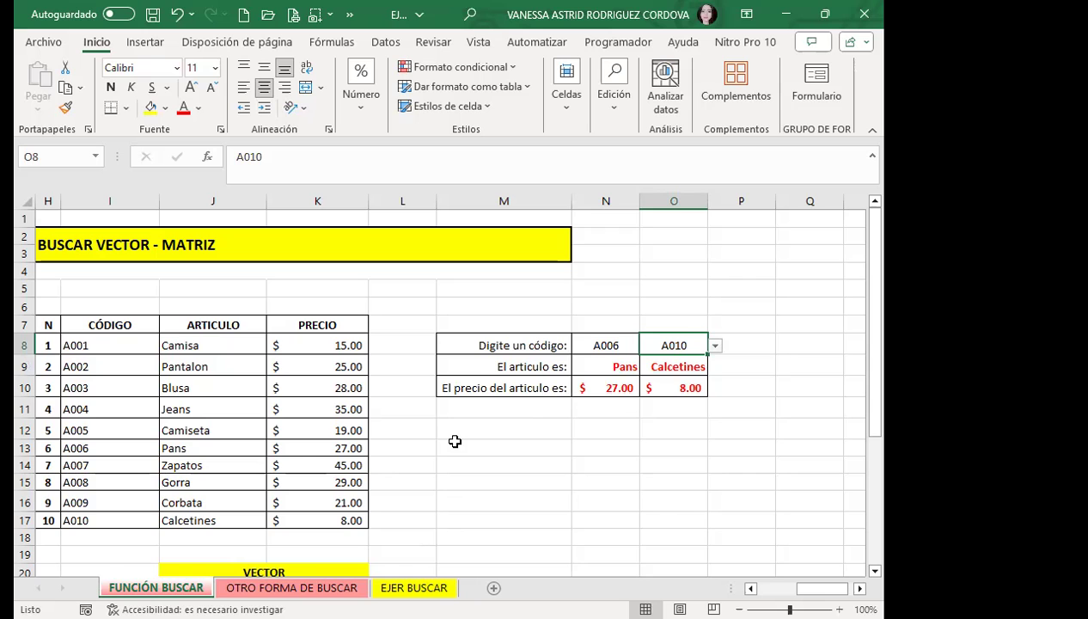
Scroll down to the VECTOR table and select ARTICULO cell K22 beside code A001.
{"action": "scroll", "coordinate": [292, 476], "scroll_direction": "down", "scroll_amount": 3}
{"action": "scroll", "coordinate": [290, 477], "scroll_direction": "down", "scroll_amount": 1}
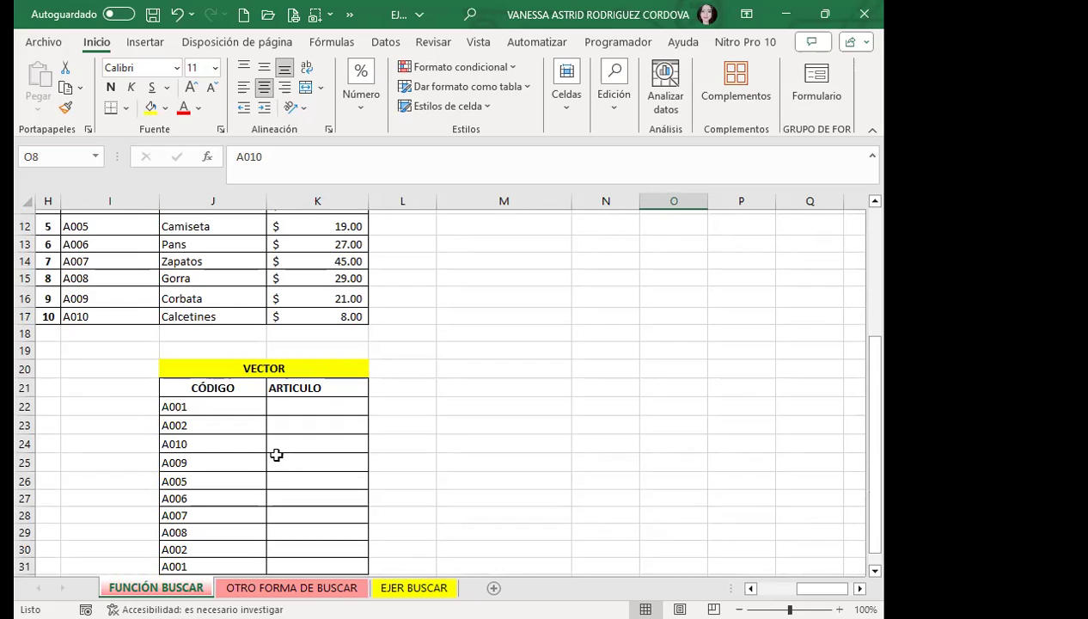
{"action": "left_click", "coordinate": [323, 407]}
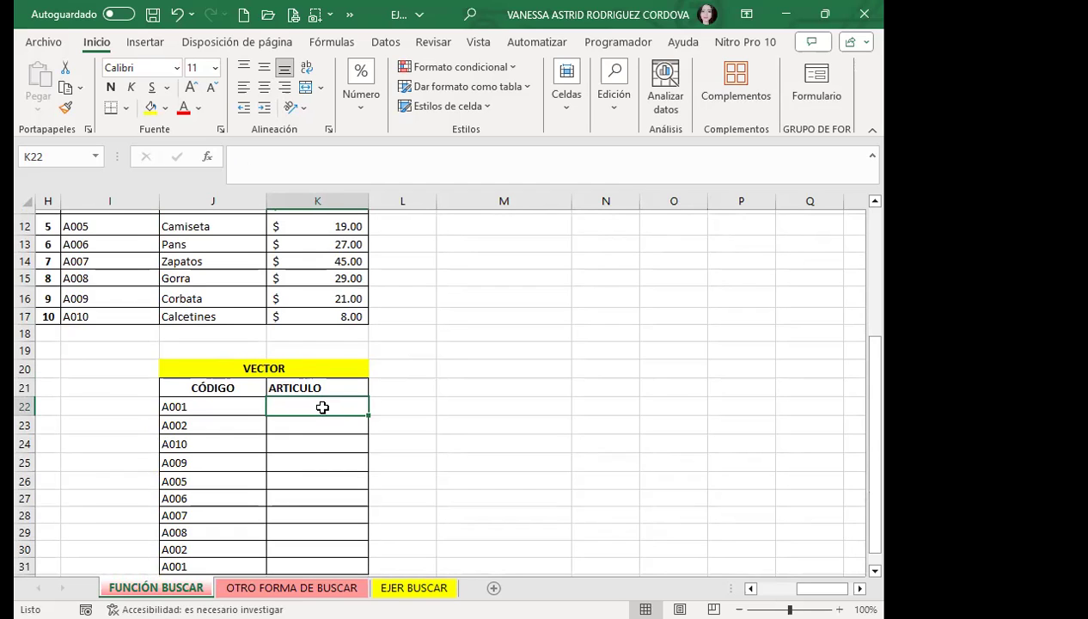
{"action": "scroll", "coordinate": [299, 338], "scroll_direction": "down", "scroll_amount": 2}
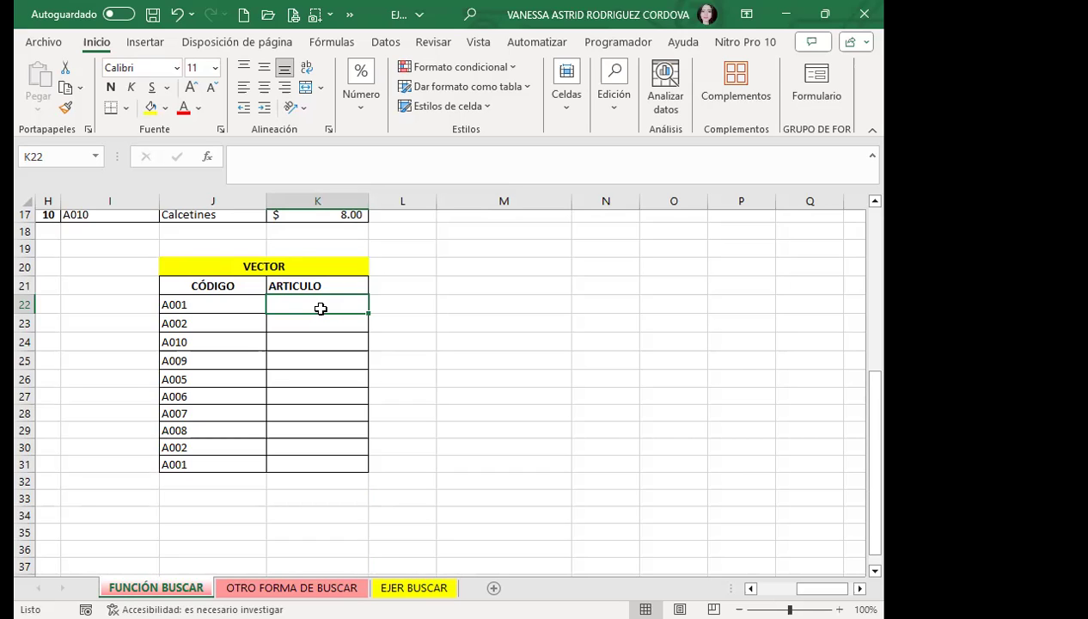
Begin a formula with = in K22 while reviewing the product table above.
{"action": "type", "text": "="}
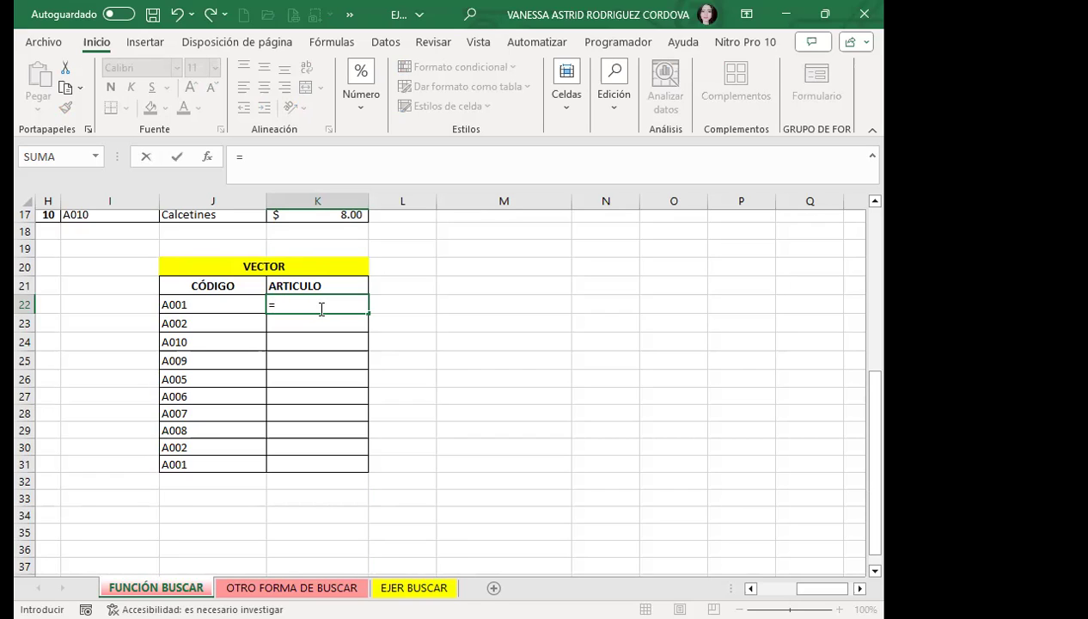
{"action": "scroll", "coordinate": [294, 327], "scroll_direction": "up", "scroll_amount": 2}
{"action": "scroll", "coordinate": [156, 379], "scroll_direction": "up", "scroll_amount": 2}
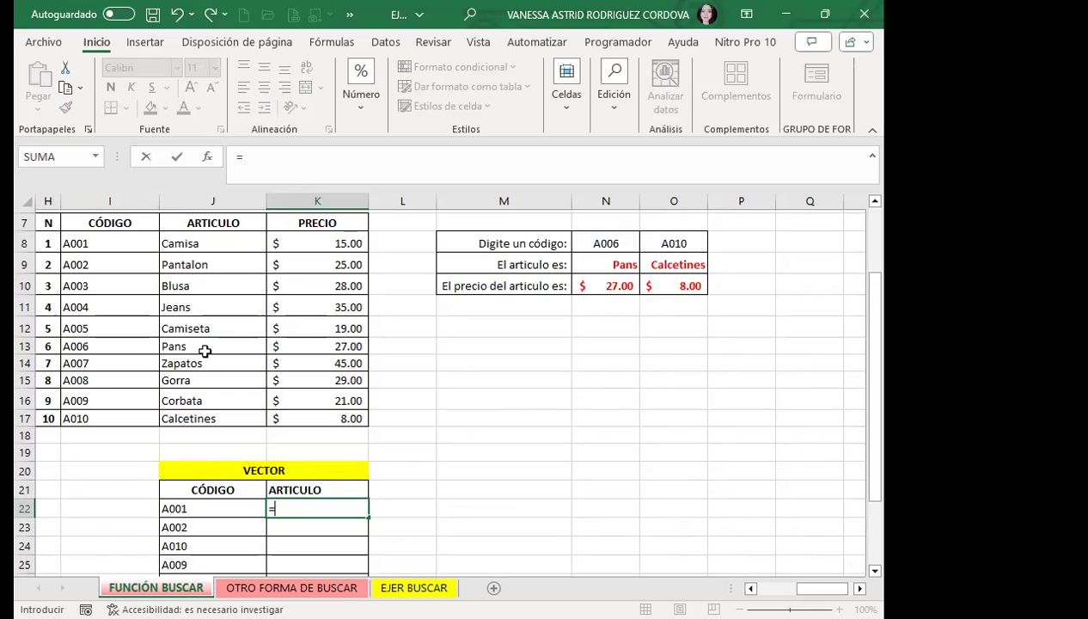
{"action": "scroll", "coordinate": [206, 350], "scroll_direction": "up", "scroll_amount": 2}
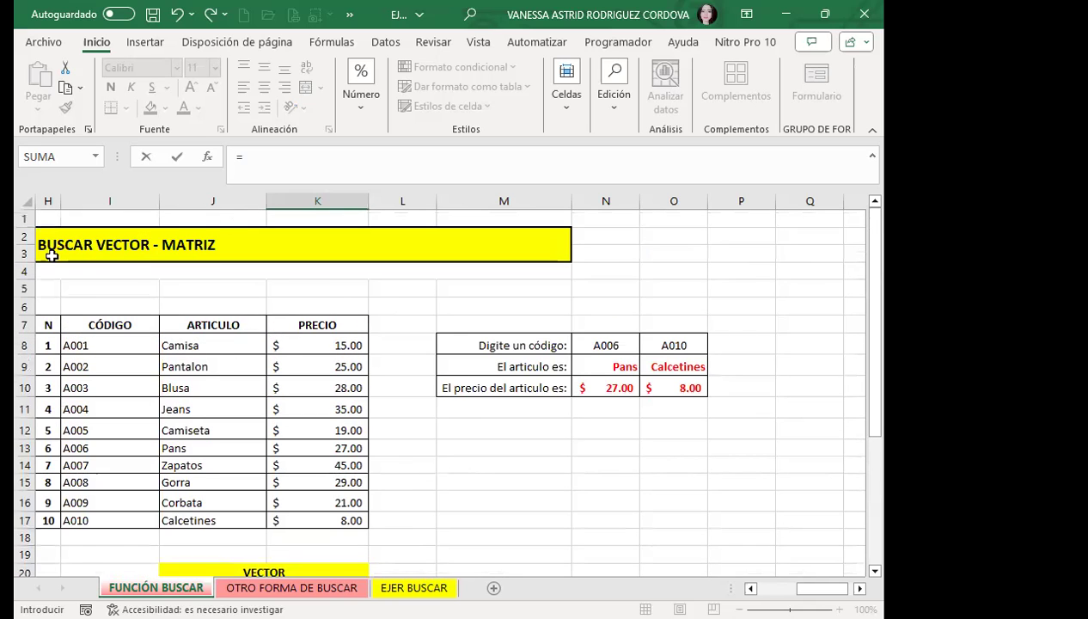
{"action": "scroll", "coordinate": [405, 524], "scroll_direction": "down", "scroll_amount": 3}
{"action": "scroll", "coordinate": [258, 439], "scroll_direction": "down", "scroll_amount": 2}
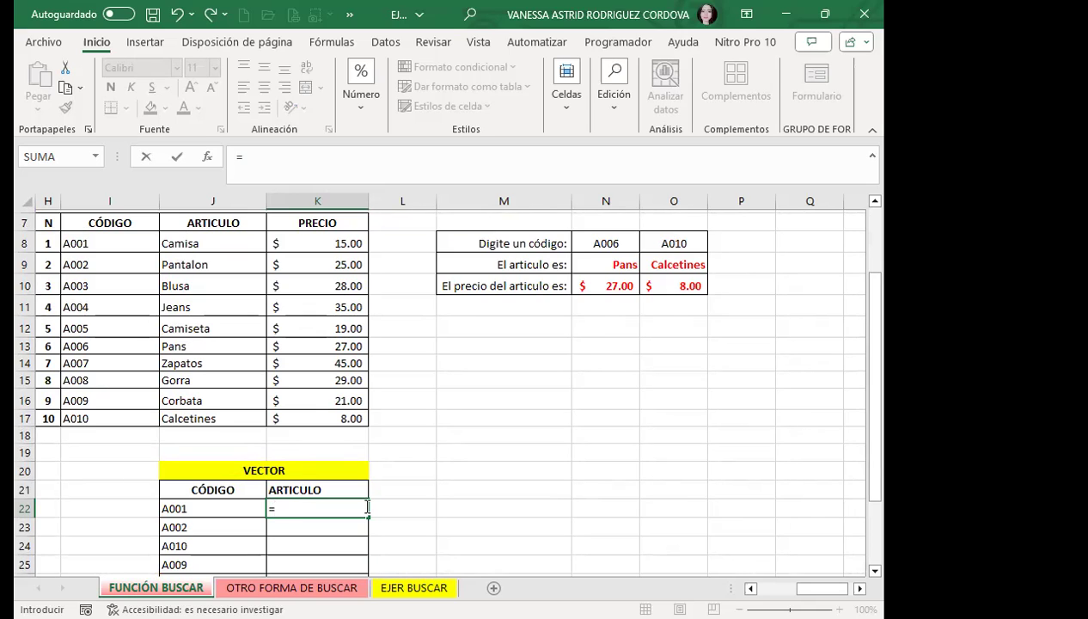
{"action": "scroll", "coordinate": [343, 303], "scroll_direction": "up", "scroll_amount": 2}
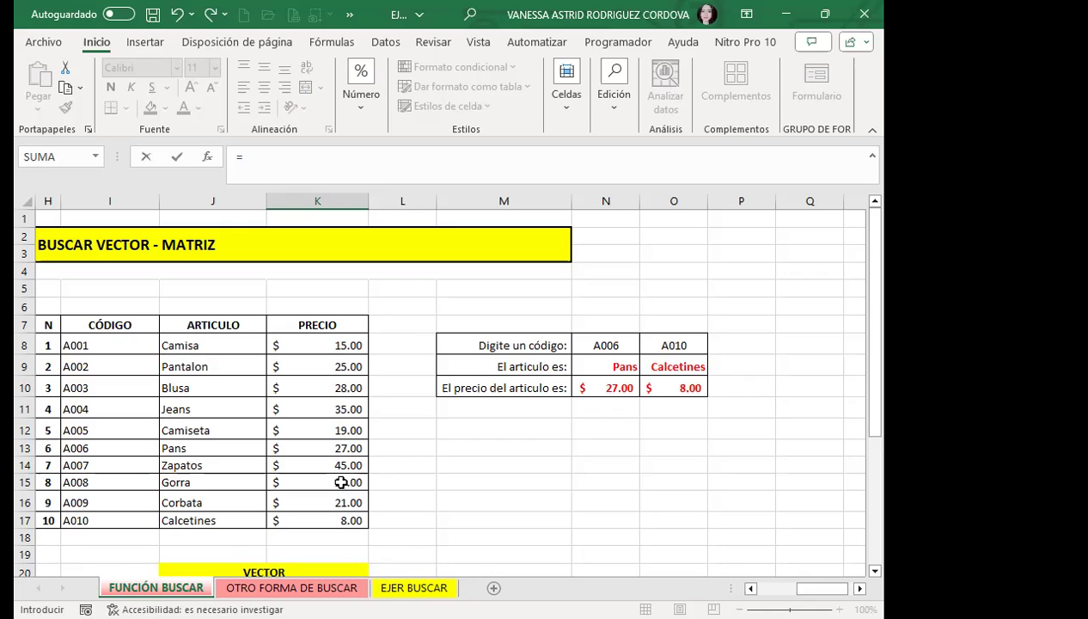
{"action": "scroll", "coordinate": [342, 482], "scroll_direction": "down", "scroll_amount": 3}
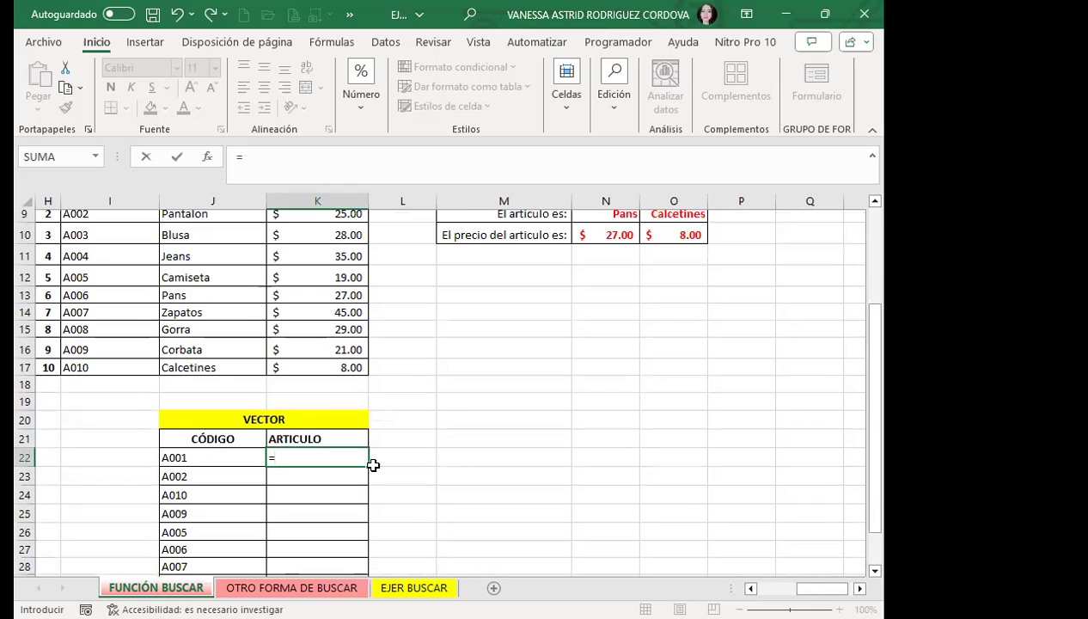
Start =BUSCAR(J22;I8:I17 in K22, using code A001 and the code range I8:I17.
{"action": "type", "text": "BUS"}
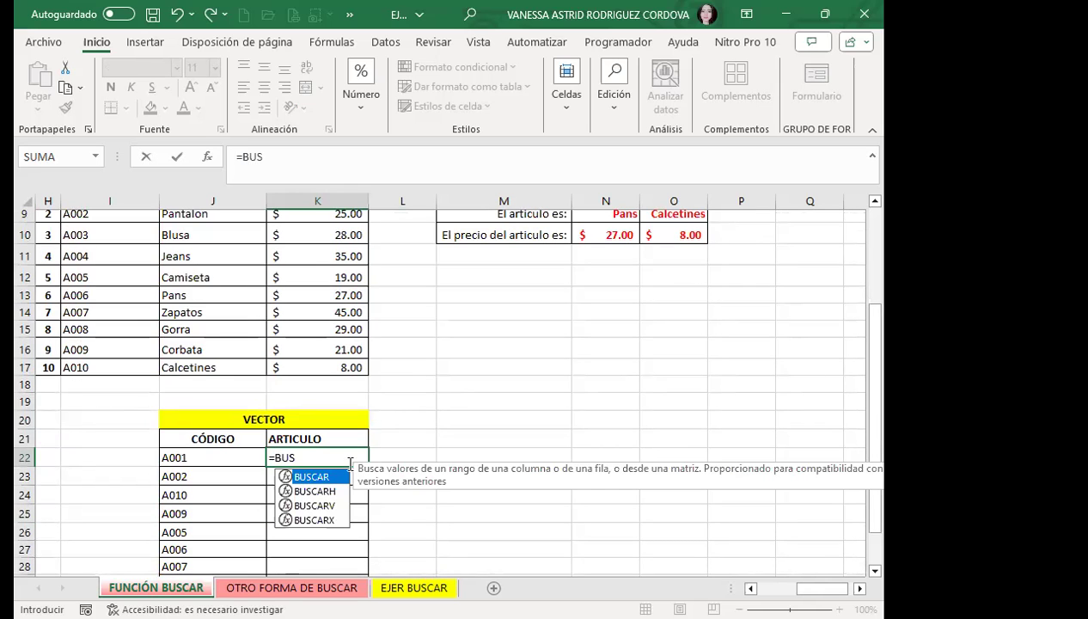
{"action": "key", "text": "Tab"}
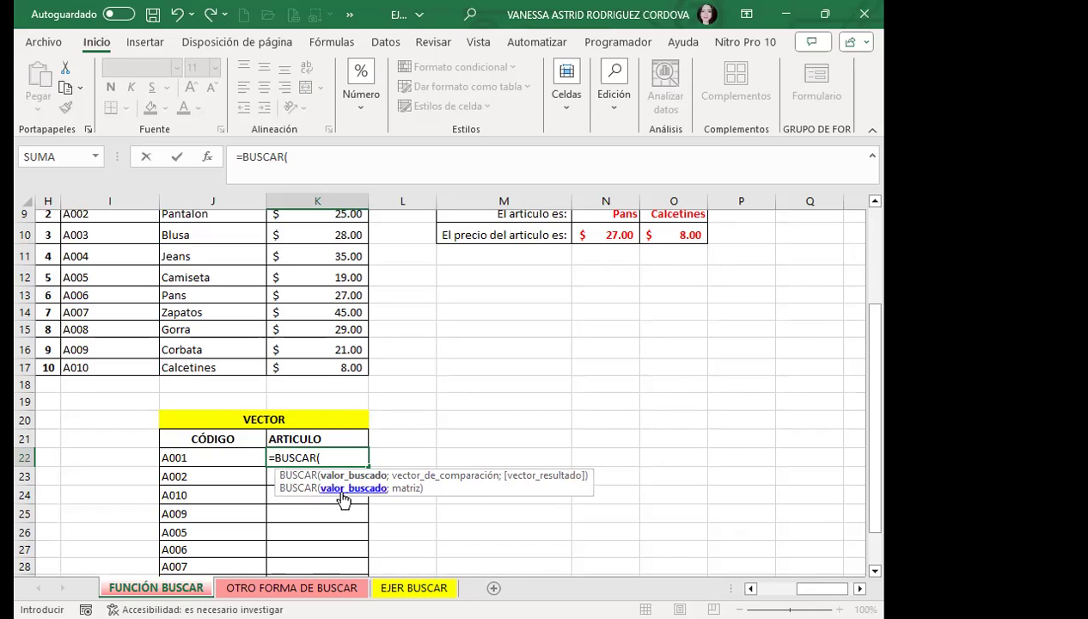
{"action": "left_click", "coordinate": [220, 458]}
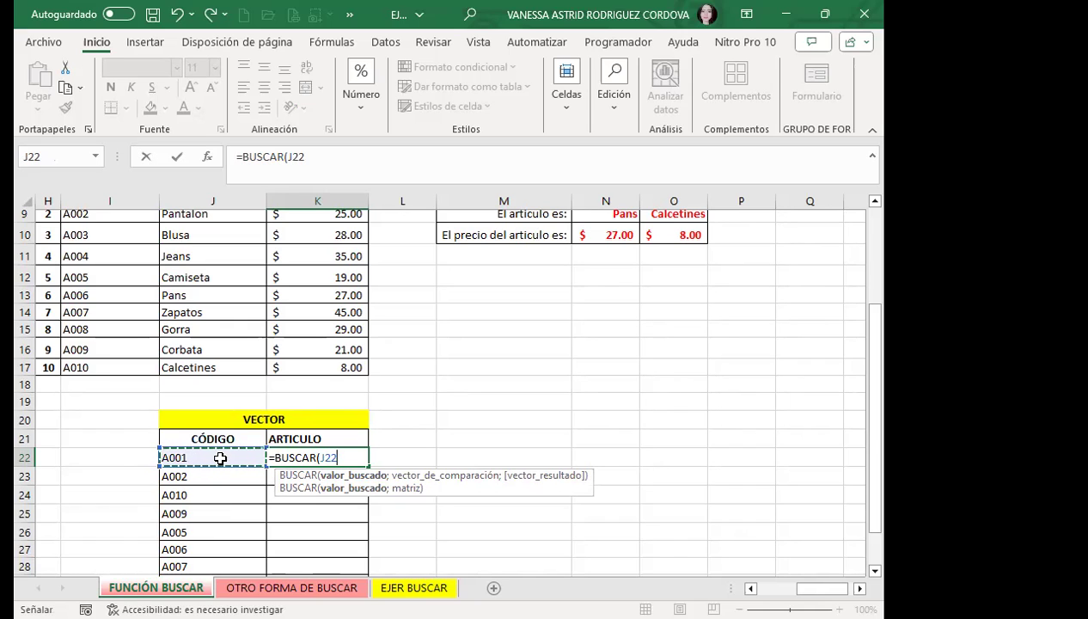
{"action": "type", "text": ";"}
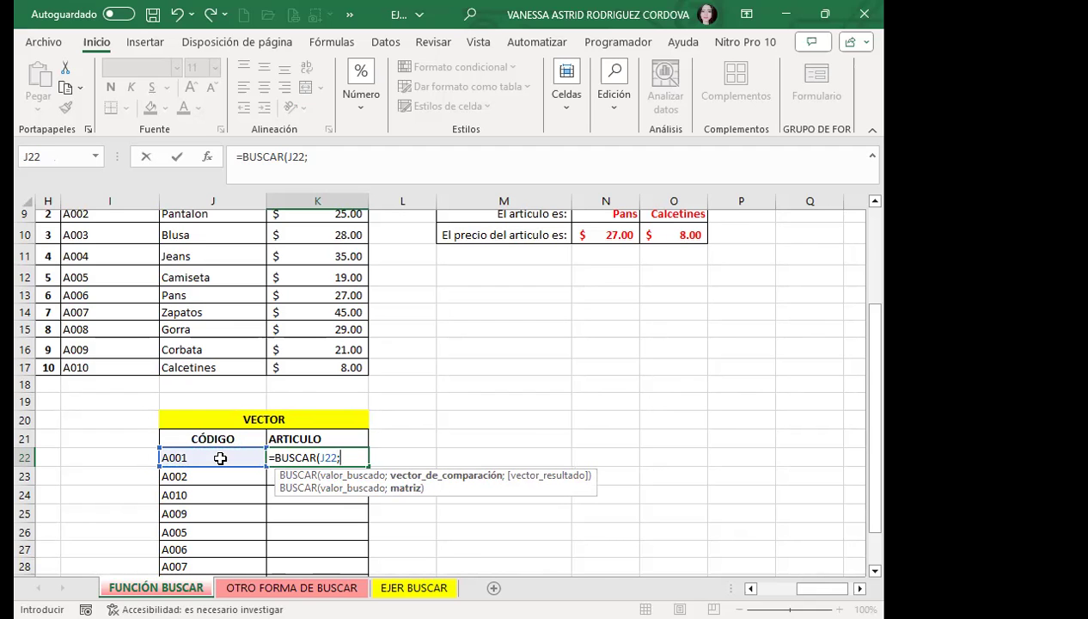
{"action": "scroll", "coordinate": [142, 324], "scroll_direction": "up", "scroll_amount": 2}
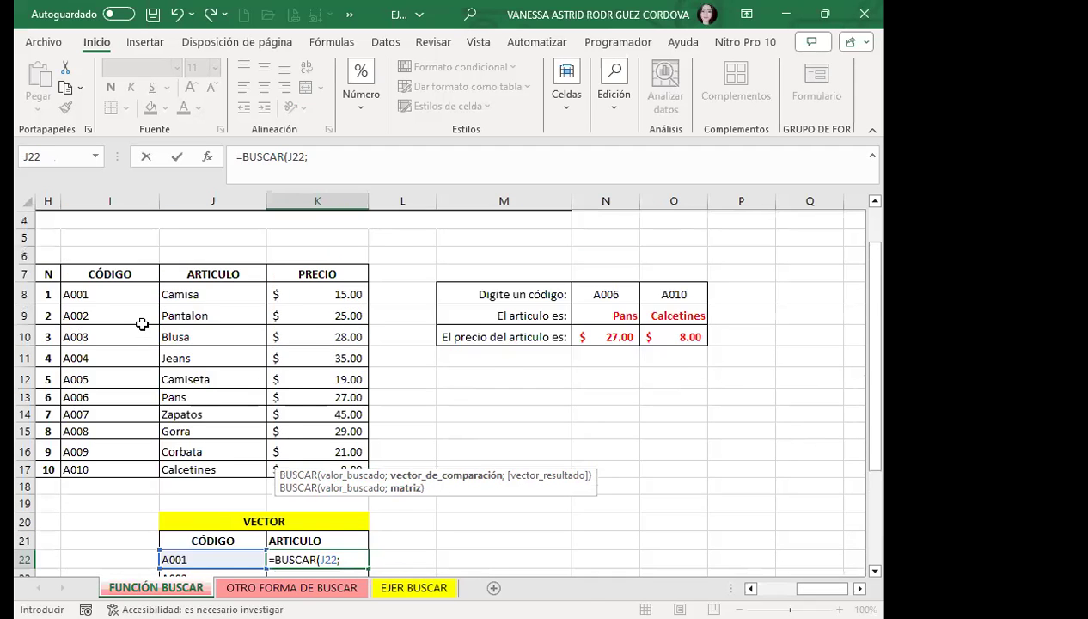
{"action": "scroll", "coordinate": [142, 324], "scroll_direction": "up", "scroll_amount": 1}
{"action": "left_click", "coordinate": [118, 345]}
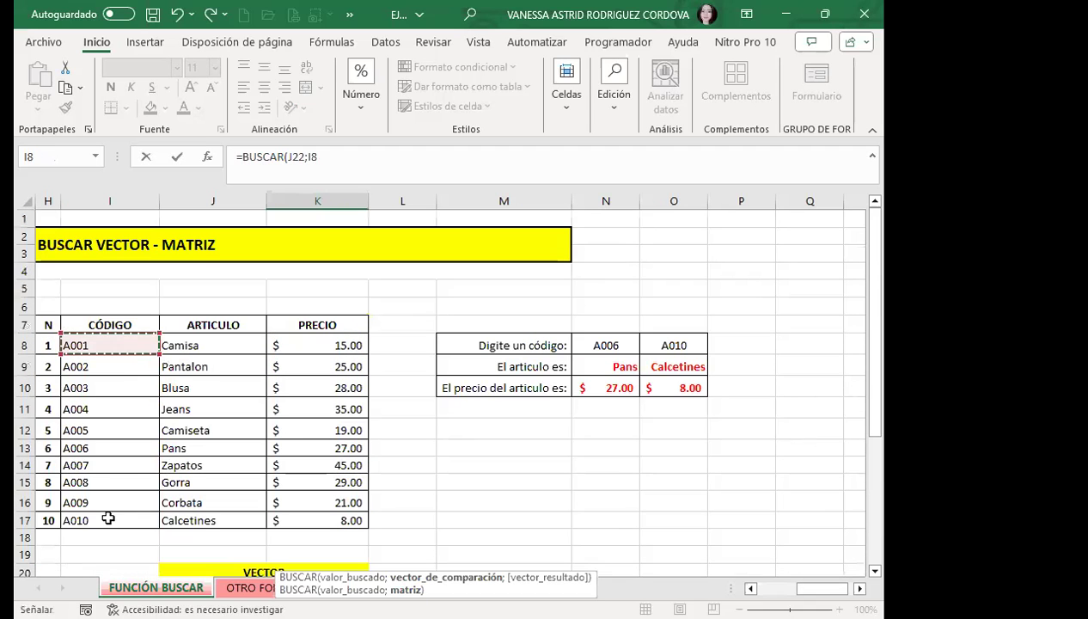
{"action": "left_click_drag", "start_coordinate": [118, 345], "coordinate": [108, 518]}
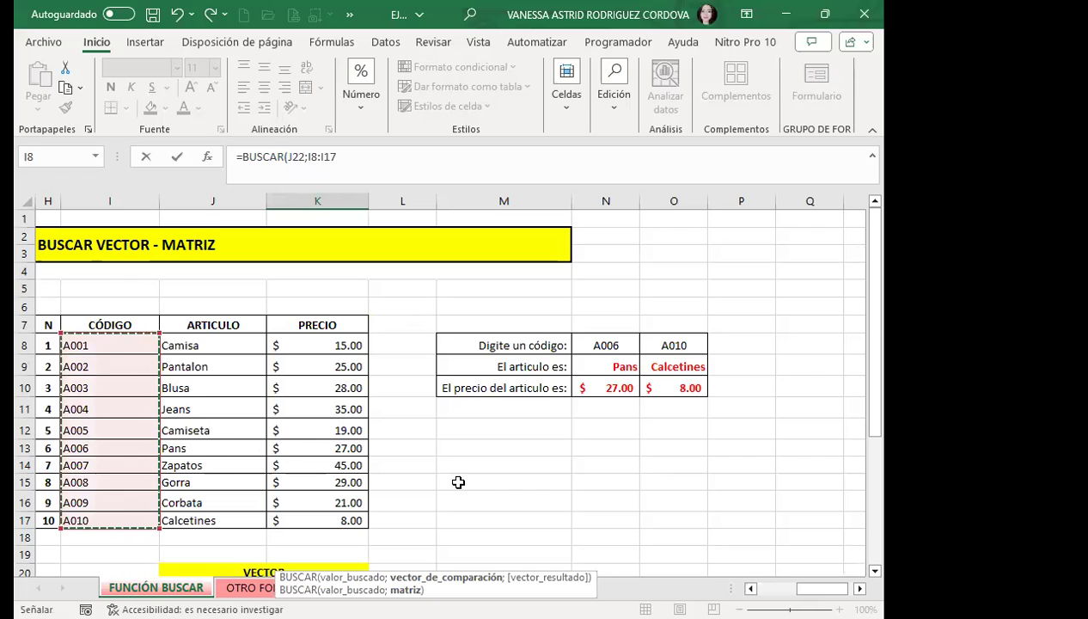
Add J8:J17 as the result range and close the formula, returning Camisa.
{"action": "scroll", "coordinate": [458, 482], "scroll_direction": "down", "scroll_amount": 1}
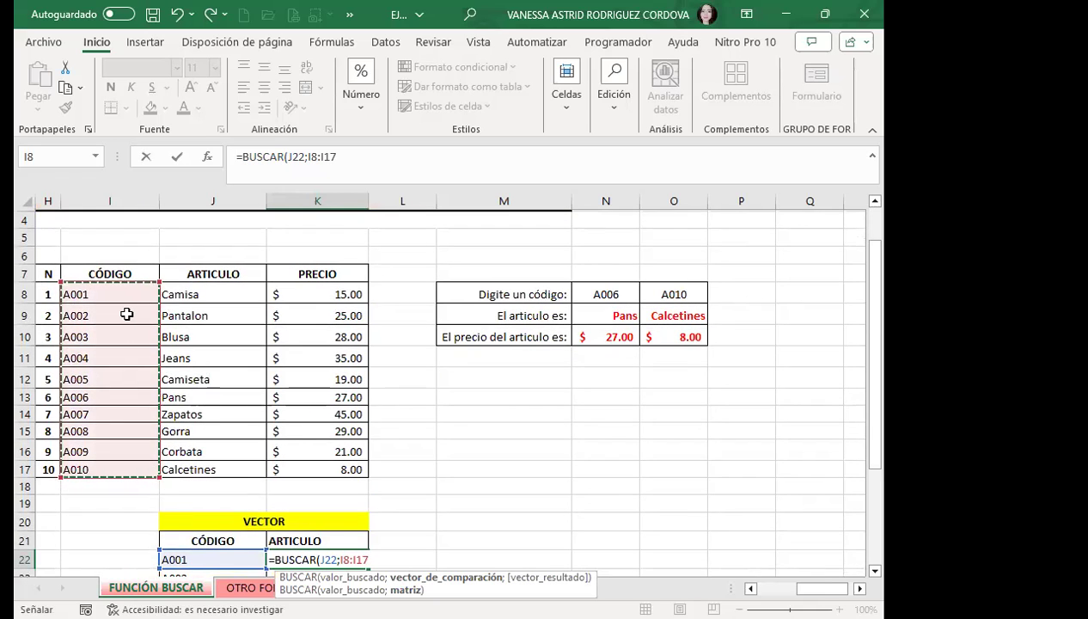
{"action": "scroll", "coordinate": [462, 499], "scroll_direction": "down", "scroll_amount": 2}
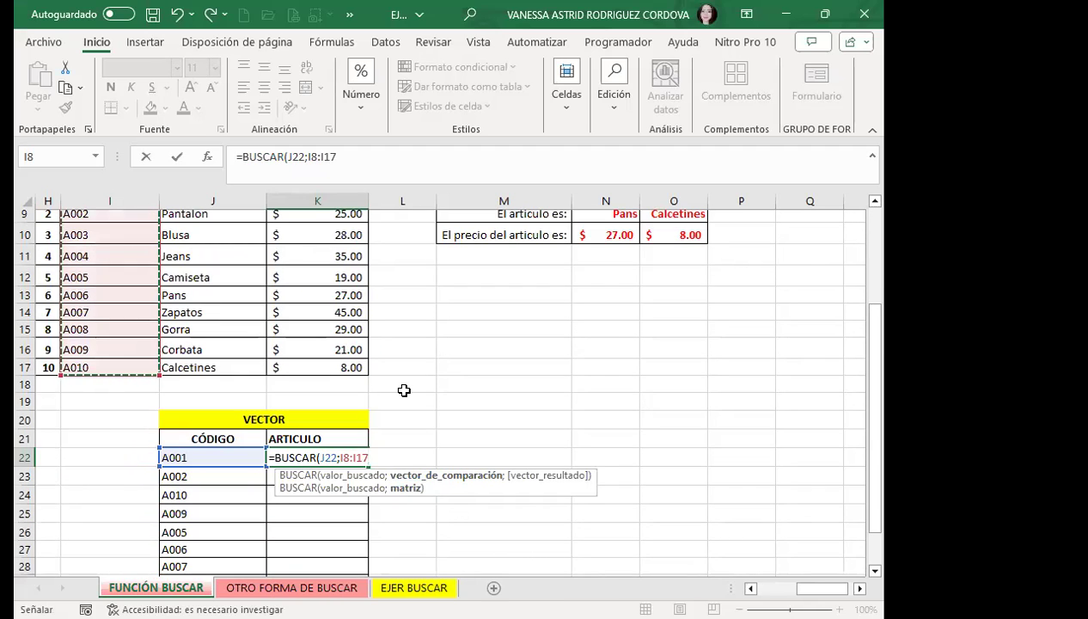
{"action": "type", "text": ";"}
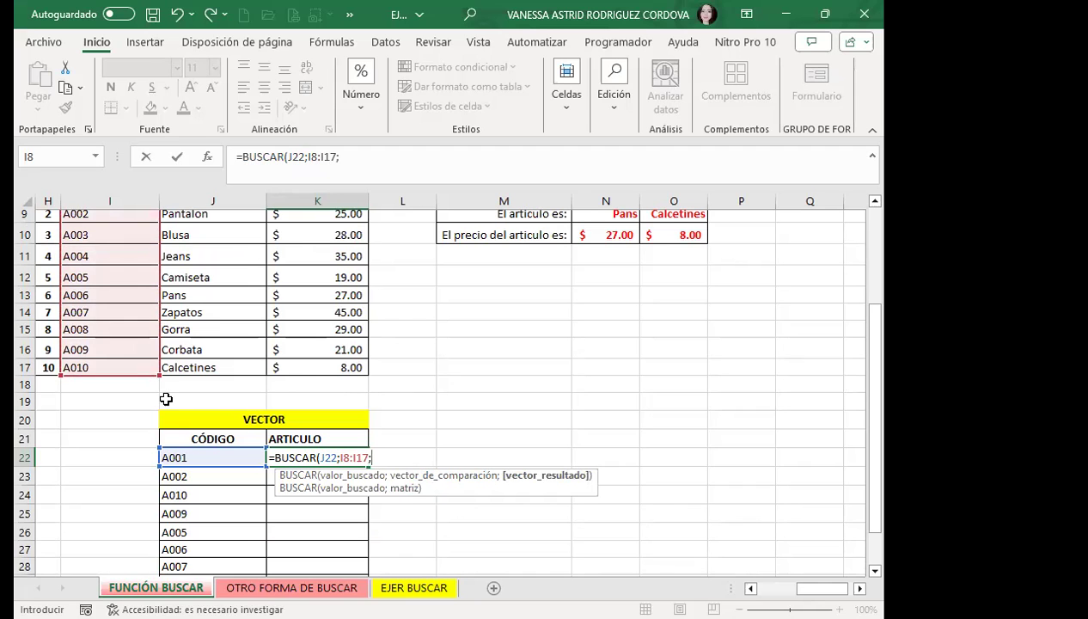
{"action": "scroll", "coordinate": [207, 365], "scroll_direction": "up", "scroll_amount": 2}
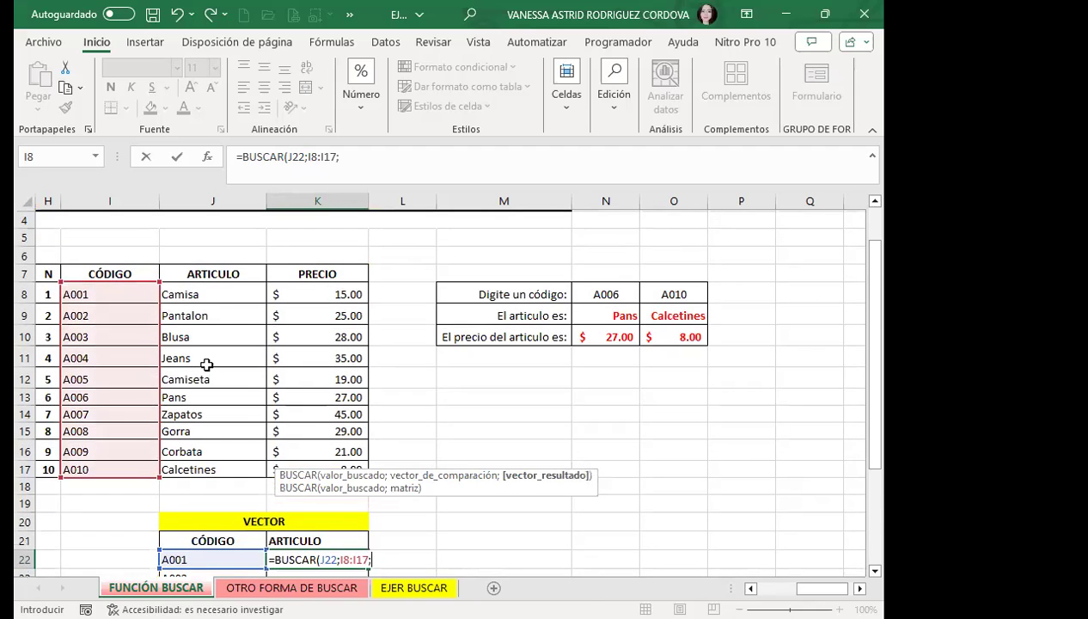
{"action": "left_click_drag", "start_coordinate": [210, 294], "coordinate": [214, 316]}
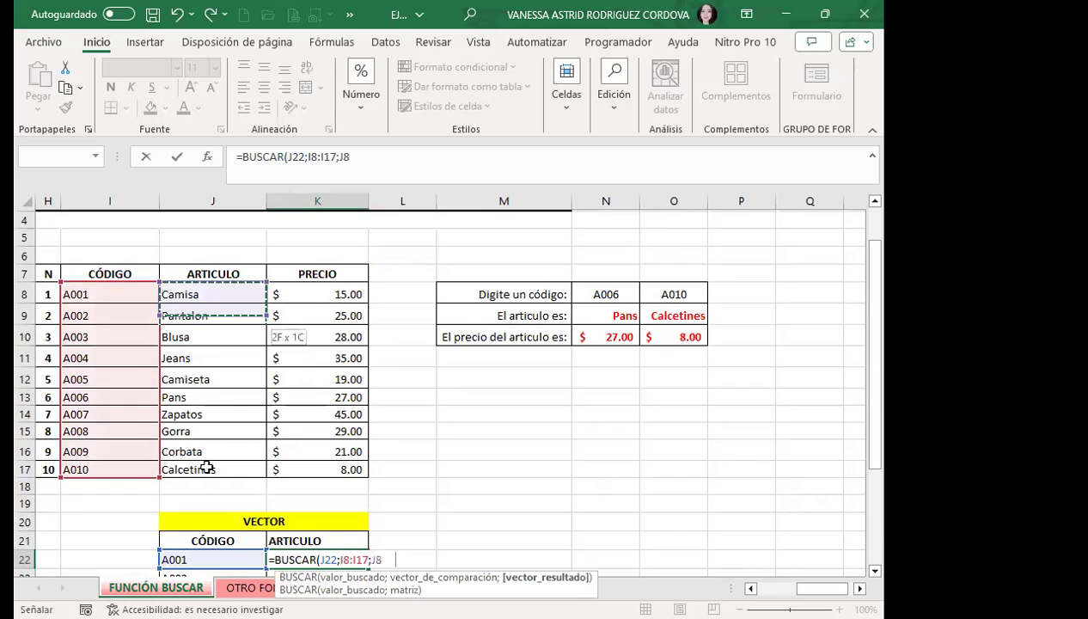
{"action": "left_click_drag", "start_coordinate": [208, 466], "coordinate": [208, 469]}
{"action": "scroll", "coordinate": [481, 481], "scroll_direction": "down", "scroll_amount": 2}
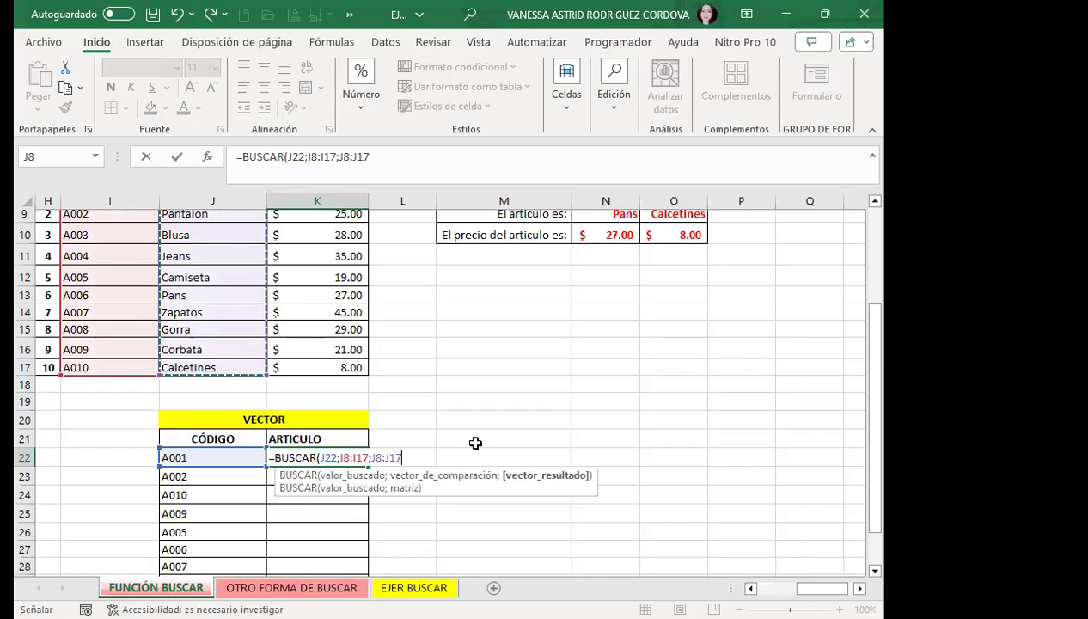
{"action": "type", "text": ")"}
{"action": "key", "text": "Return"}
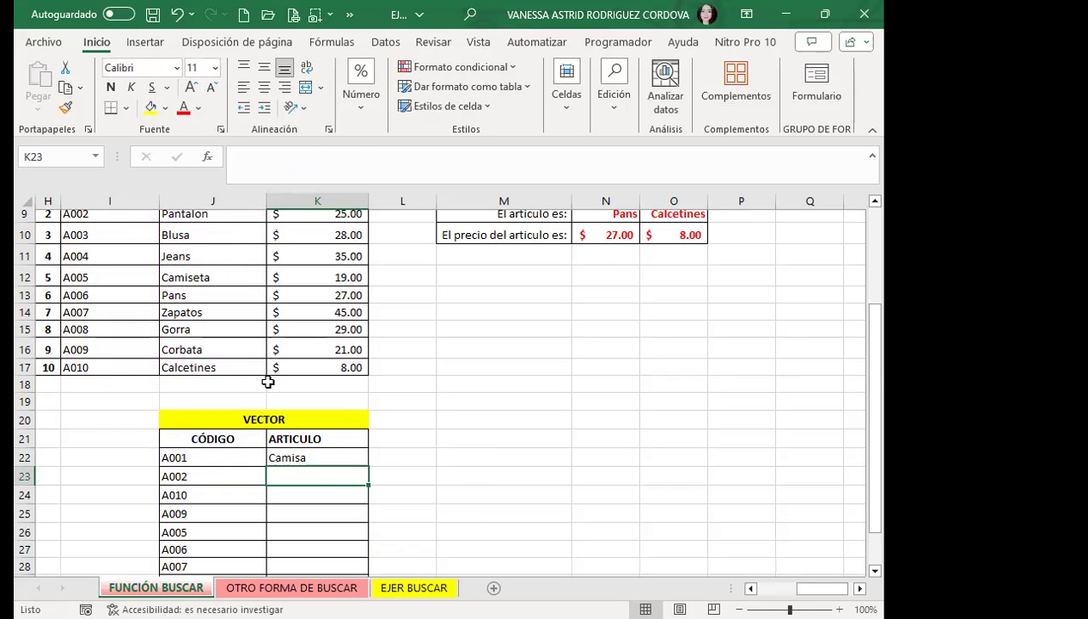
Fill the K22 lookup formula down through K31.
{"action": "scroll", "coordinate": [197, 298], "scroll_direction": "up", "scroll_amount": 1}
{"action": "scroll", "coordinate": [333, 398], "scroll_direction": "down", "scroll_amount": 1}
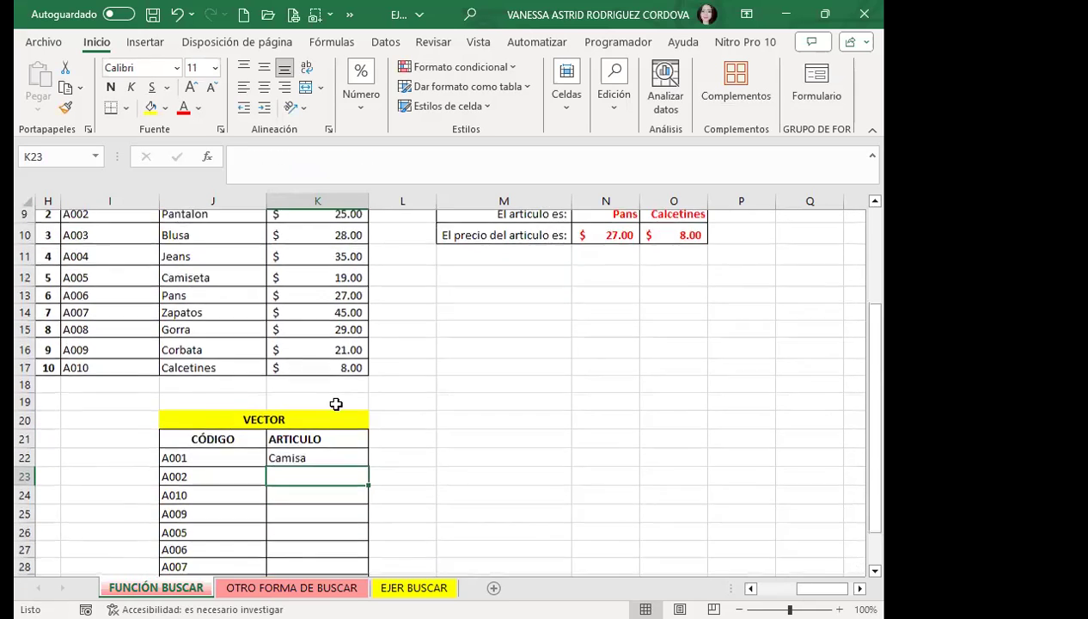
{"action": "left_click", "coordinate": [345, 458]}
{"action": "scroll", "coordinate": [343, 426], "scroll_direction": "down", "scroll_amount": 2}
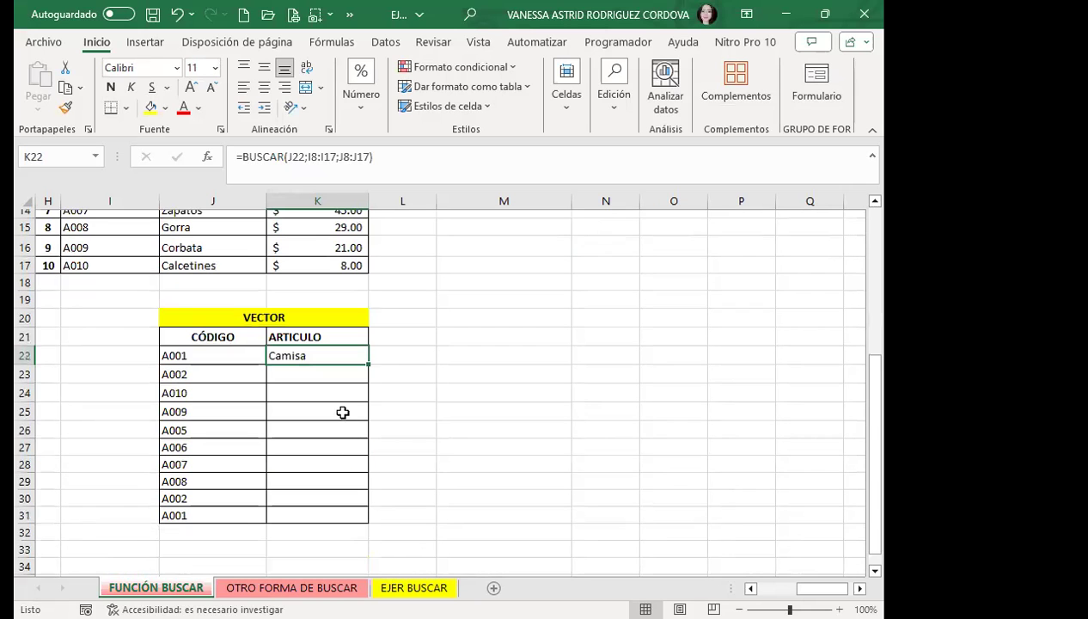
{"action": "left_click_drag", "start_coordinate": [364, 376], "coordinate": [323, 387]}
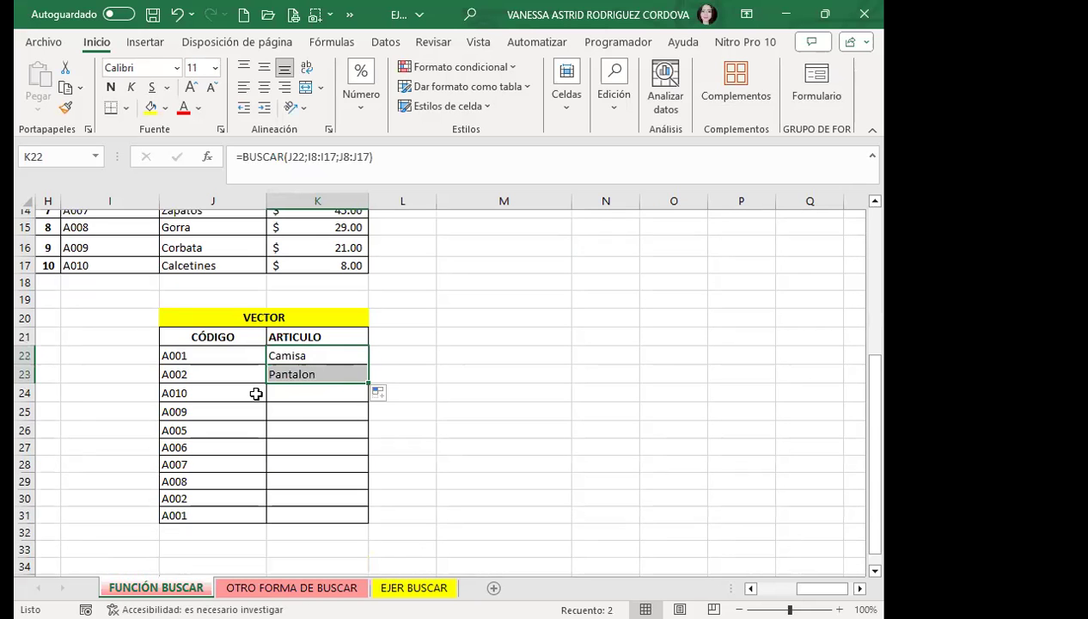
{"action": "scroll", "coordinate": [227, 347], "scroll_direction": "up", "scroll_amount": 2}
{"action": "scroll", "coordinate": [210, 302], "scroll_direction": "up", "scroll_amount": 2}
{"action": "scroll", "coordinate": [293, 417], "scroll_direction": "down", "scroll_amount": 3}
{"action": "left_click_drag", "start_coordinate": [371, 433], "coordinate": [348, 511]}
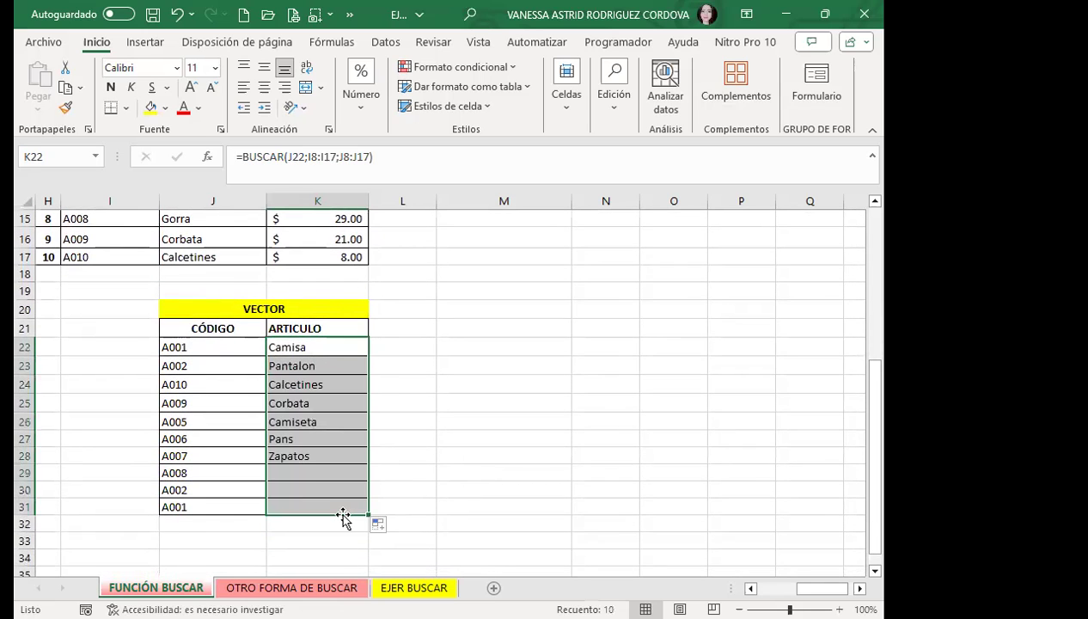
Inspect the codes in J30:J31 and K30's #N/D formula with its shifted ranges.
{"action": "left_click", "coordinate": [205, 489]}
{"action": "left_click", "coordinate": [207, 508]}
{"action": "left_click", "coordinate": [295, 490]}
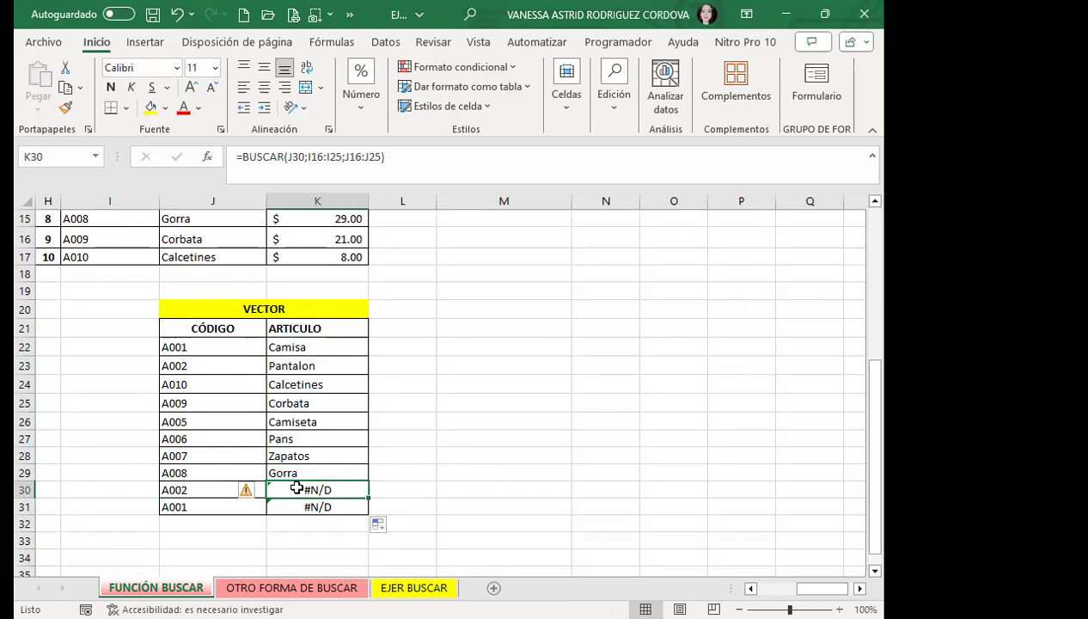
{"action": "left_click", "coordinate": [316, 163]}
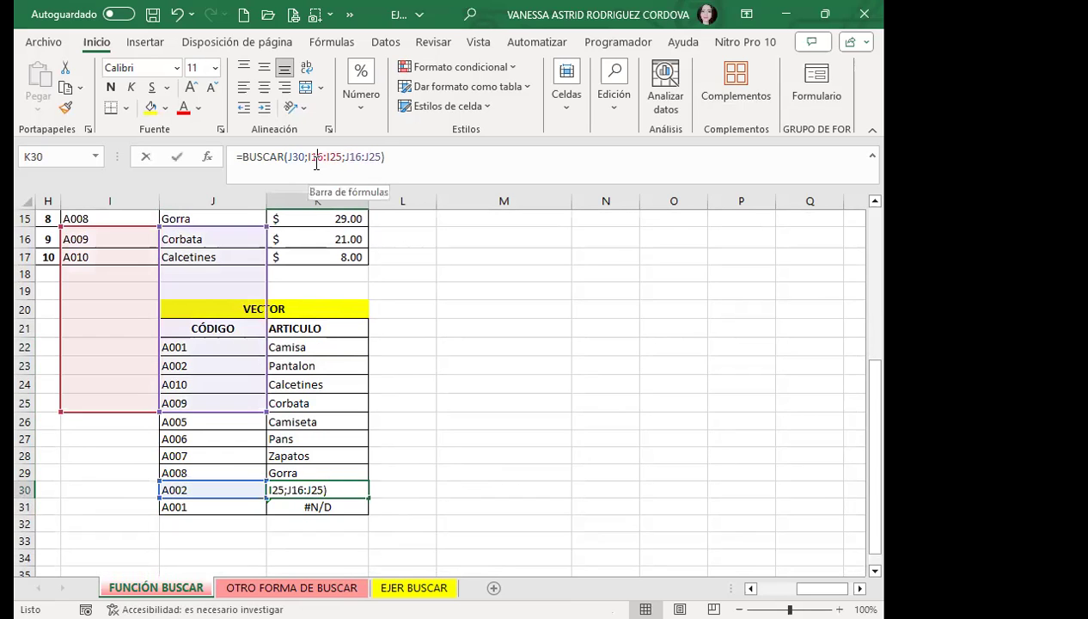
{"action": "scroll", "coordinate": [437, 380], "scroll_direction": "up", "scroll_amount": 1}
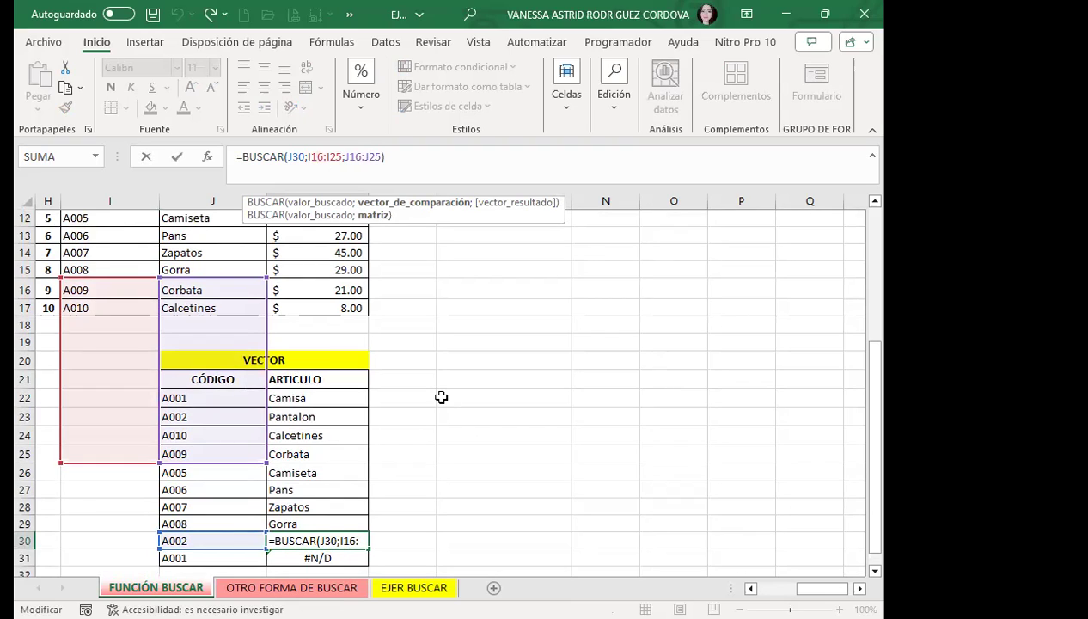
Change K22's ranges to absolute $I$8:$I$17 and $J$8:$J$17 with F4.
{"action": "left_click", "coordinate": [331, 402]}
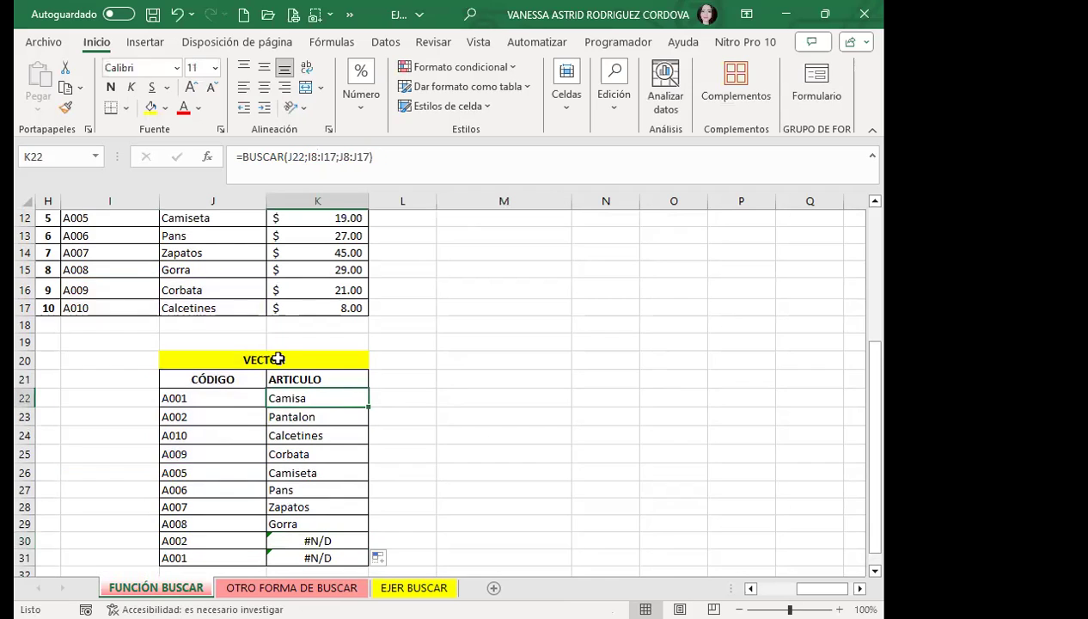
{"action": "left_click", "coordinate": [312, 158]}
{"action": "left_click_drag", "start_coordinate": [310, 158], "coordinate": [332, 156]}
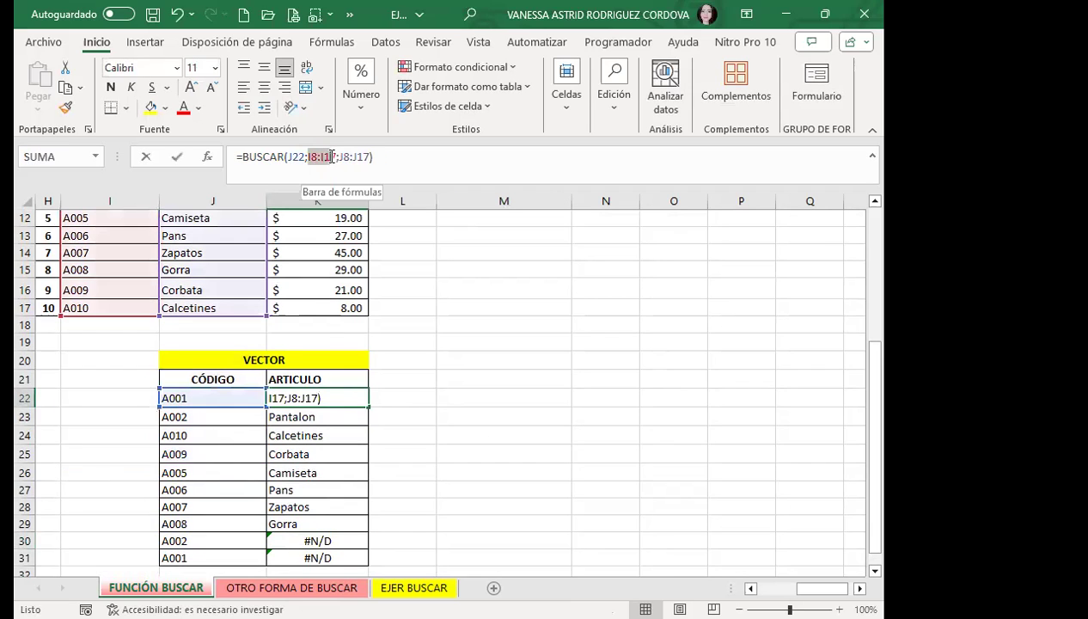
{"action": "key", "text": "F4"}
{"action": "left_click_drag", "start_coordinate": [362, 157], "coordinate": [392, 156]}
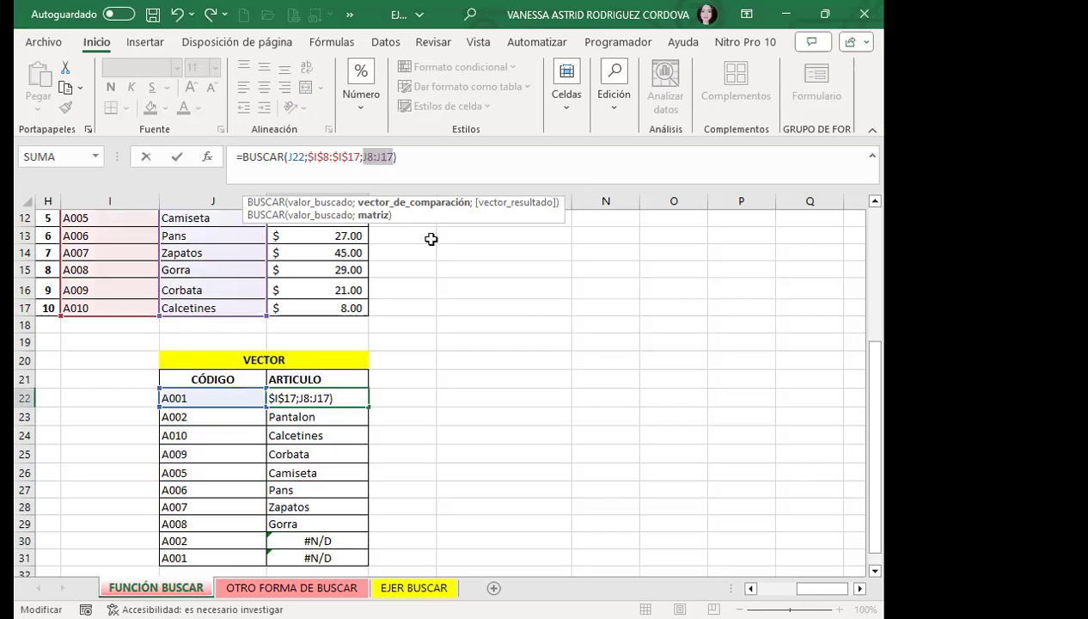
{"action": "key", "text": "F4"}
{"action": "key", "text": "Return"}
Refill the corrected formula from K22 down to K31.
{"action": "left_click", "coordinate": [360, 398]}
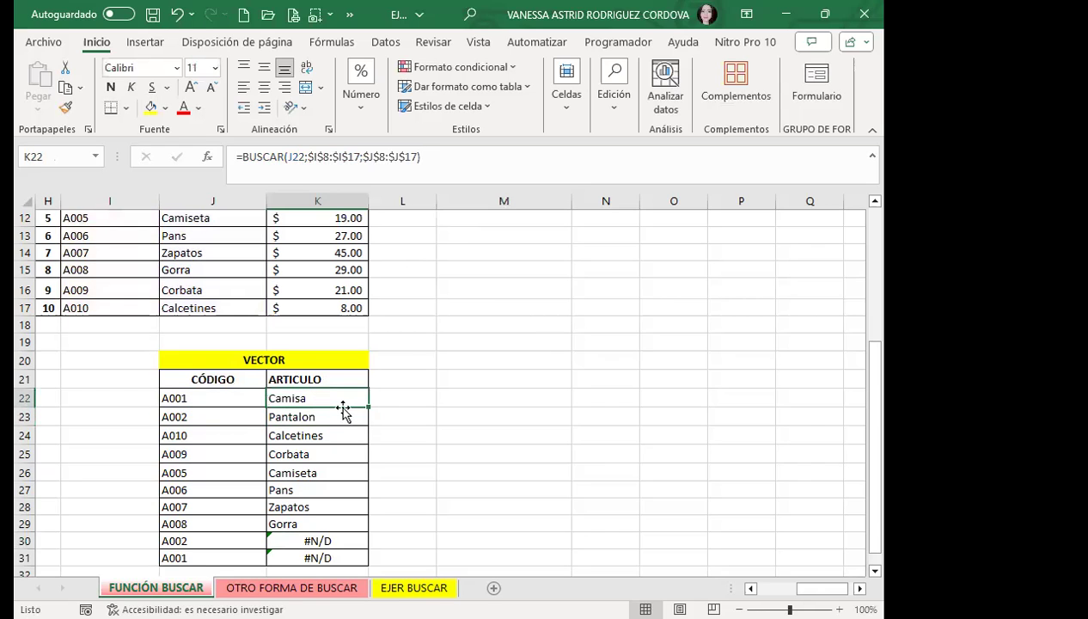
{"action": "left_click_drag", "start_coordinate": [368, 406], "coordinate": [374, 550]}
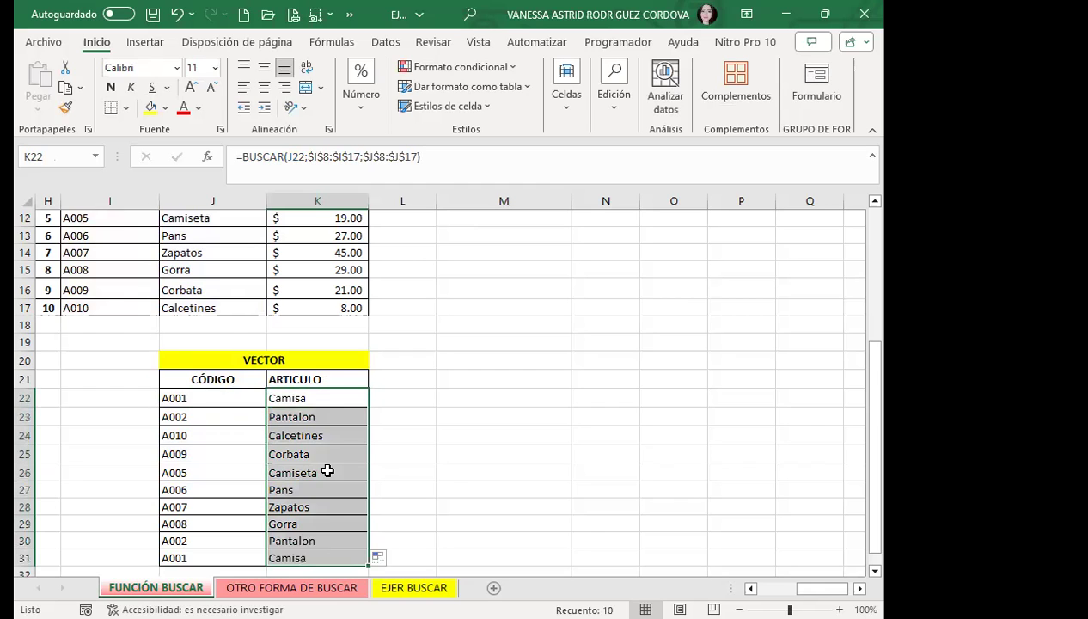
{"action": "scroll", "coordinate": [329, 465], "scroll_direction": "down", "scroll_amount": 1}
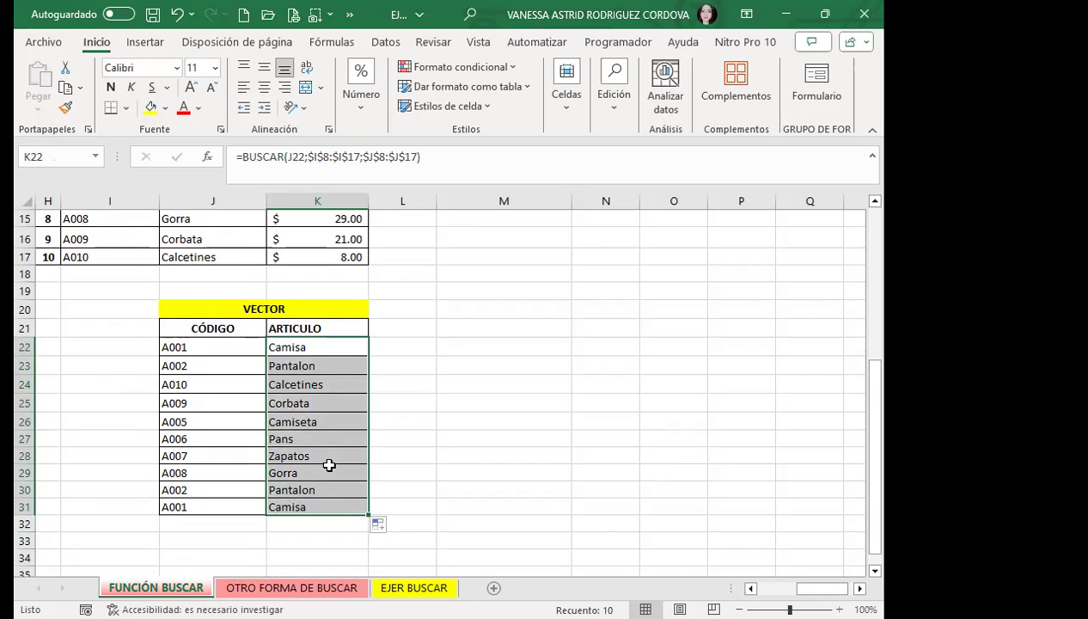
{"action": "left_click", "coordinate": [320, 347]}
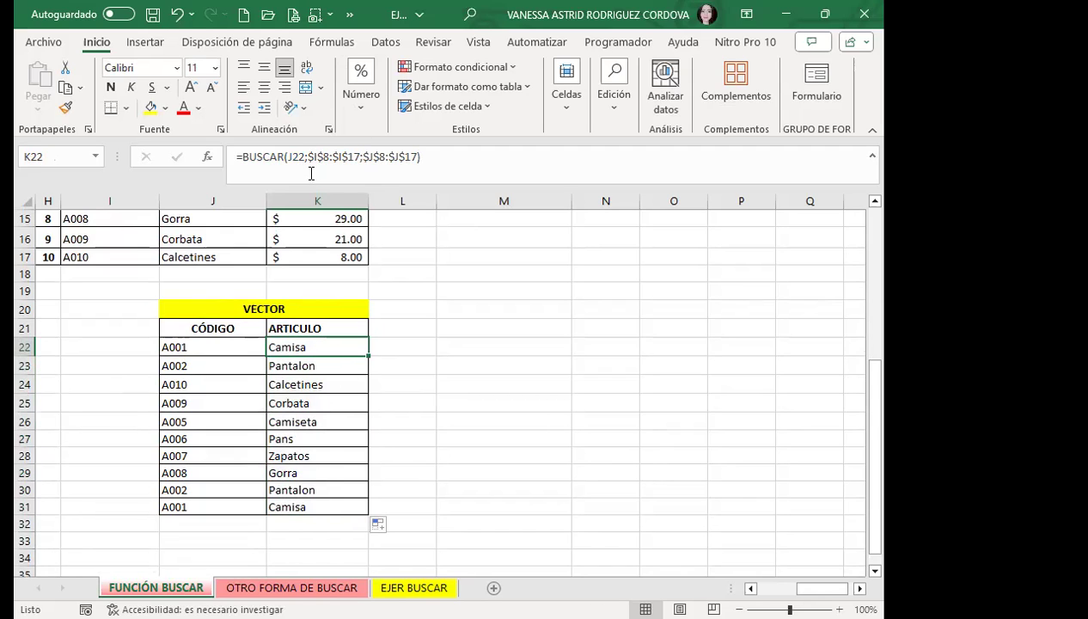
{"action": "double_click", "coordinate": [303, 347]}
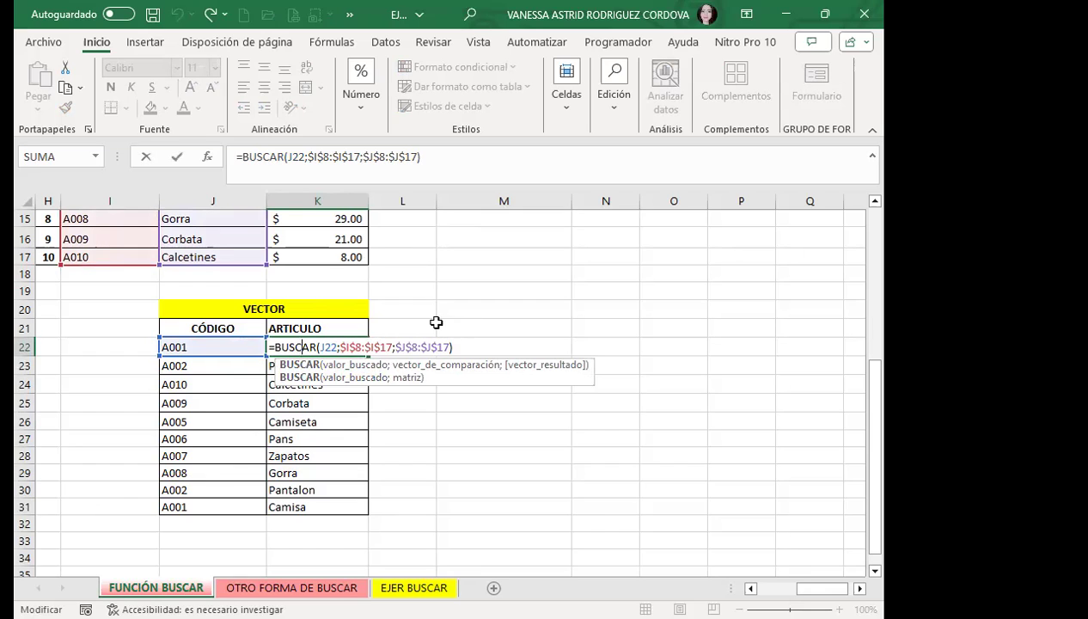
{"action": "key", "text": "Return"}
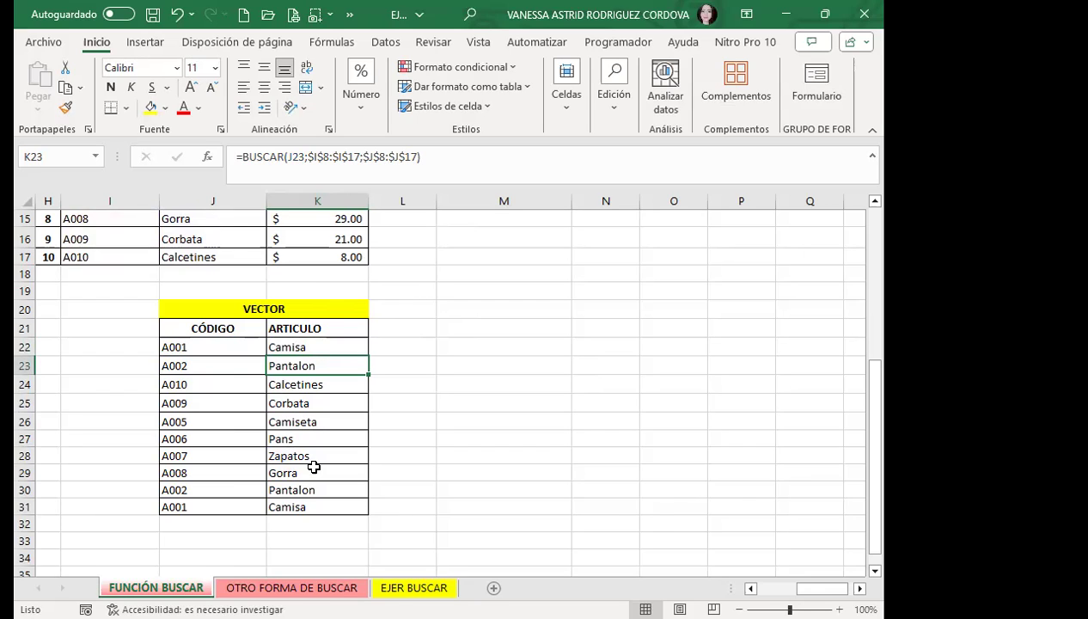
{"action": "left_click", "coordinate": [312, 349]}
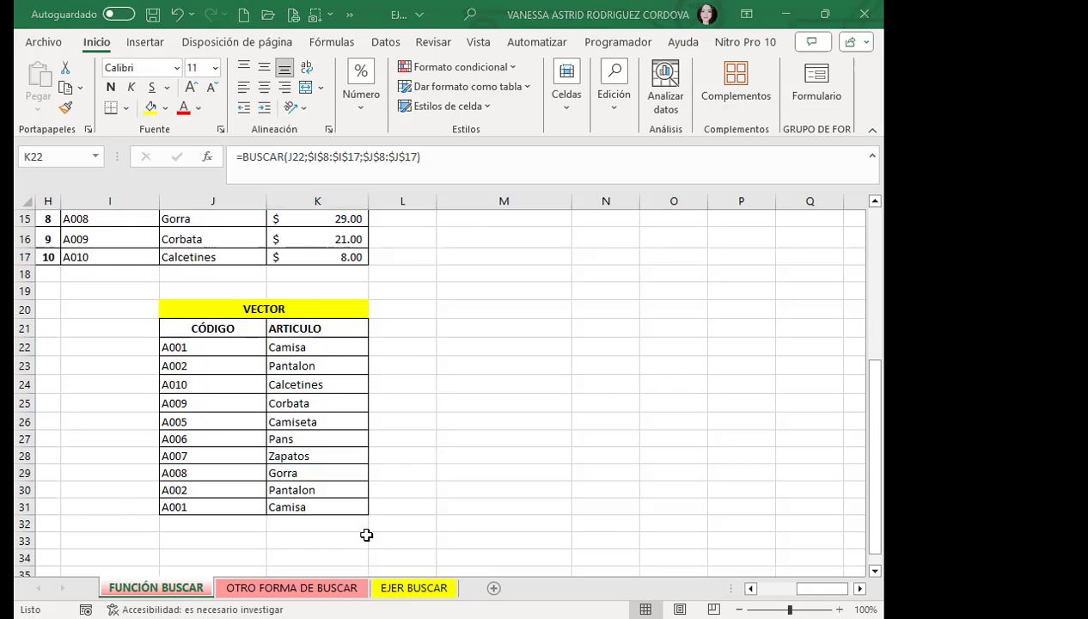
{"action": "scroll", "coordinate": [366, 535], "scroll_direction": "left", "scroll_amount": 2}
{"action": "scroll", "coordinate": [366, 535], "scroll_direction": "left", "scroll_amount": 2}
{"action": "scroll", "coordinate": [366, 535], "scroll_direction": "left", "scroll_amount": 2}
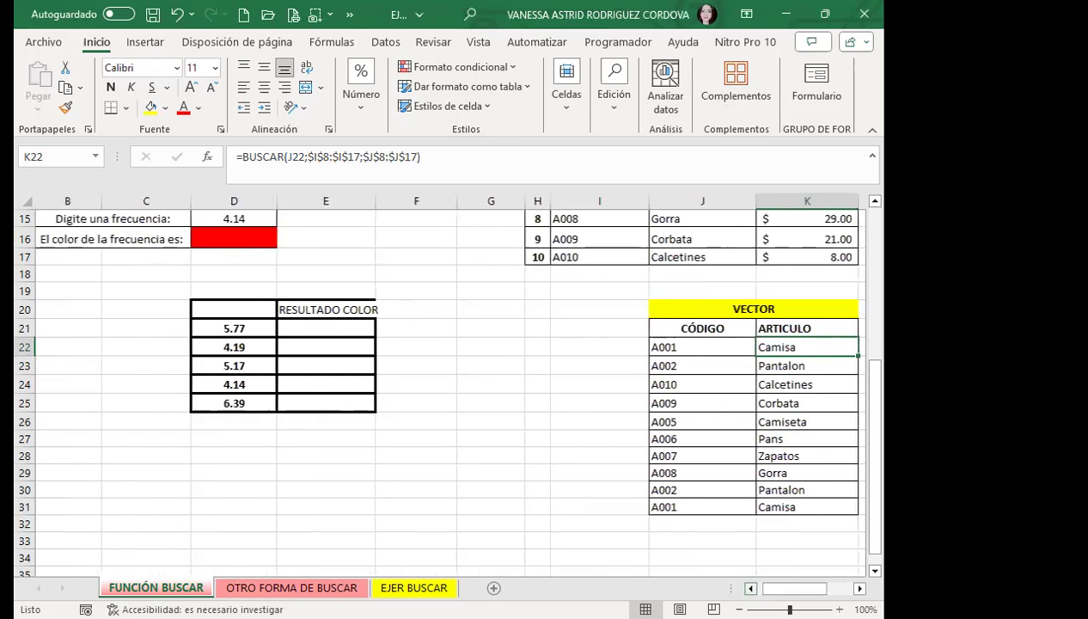
{"action": "scroll", "coordinate": [366, 534], "scroll_direction": "left", "scroll_amount": 1}
{"action": "scroll", "coordinate": [360, 332], "scroll_direction": "up", "scroll_amount": 4}
{"action": "scroll", "coordinate": [604, 379], "scroll_direction": "up", "scroll_amount": 1}
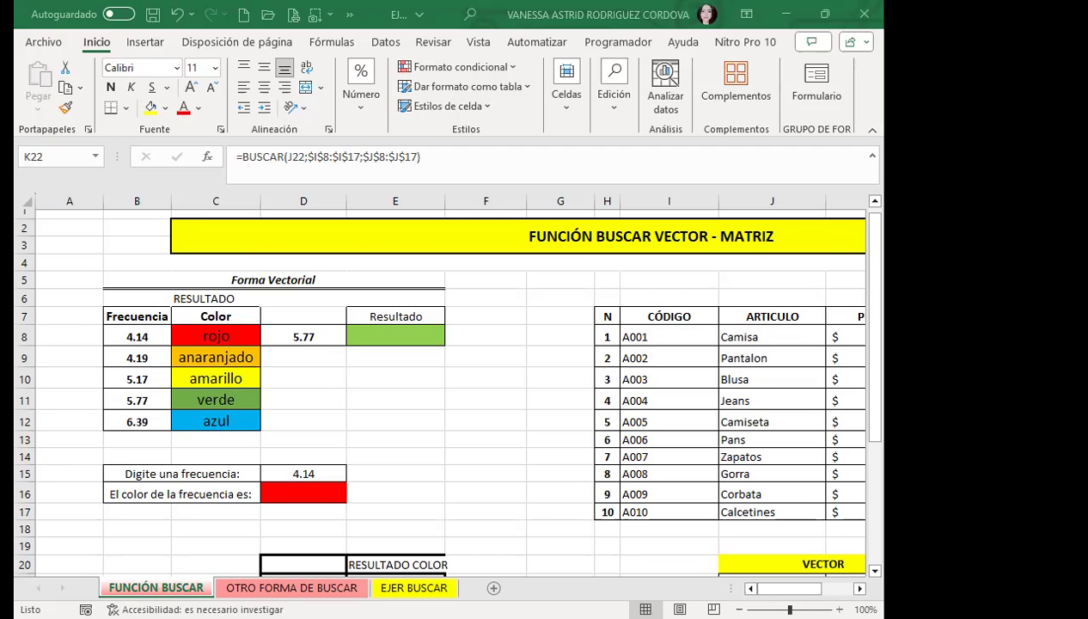
{"action": "key", "text": "F2"}
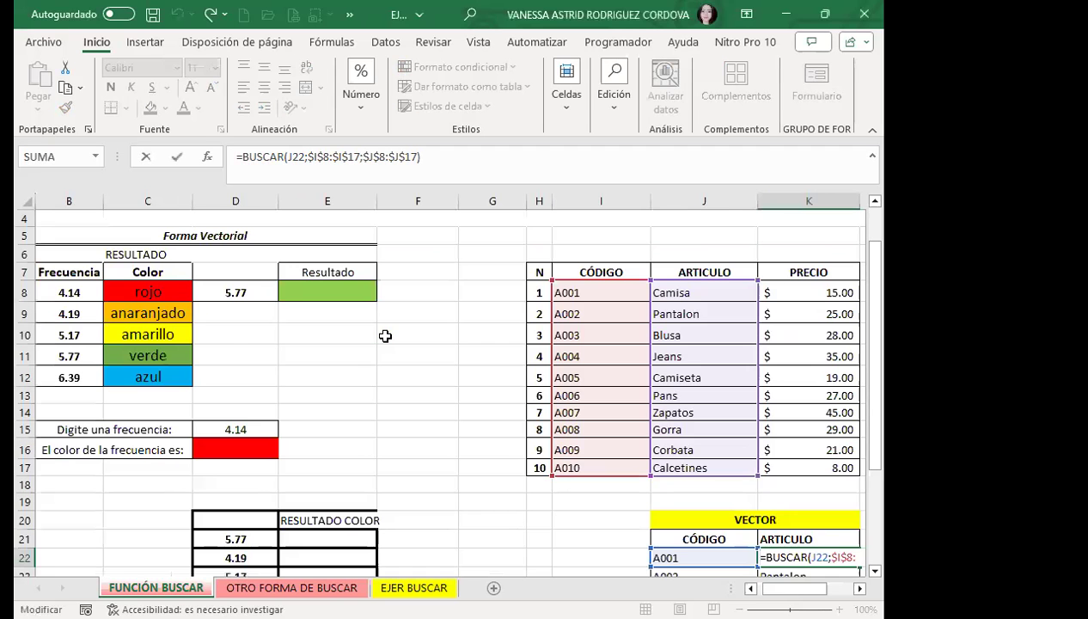
{"action": "key", "text": "ctrl+Return"}
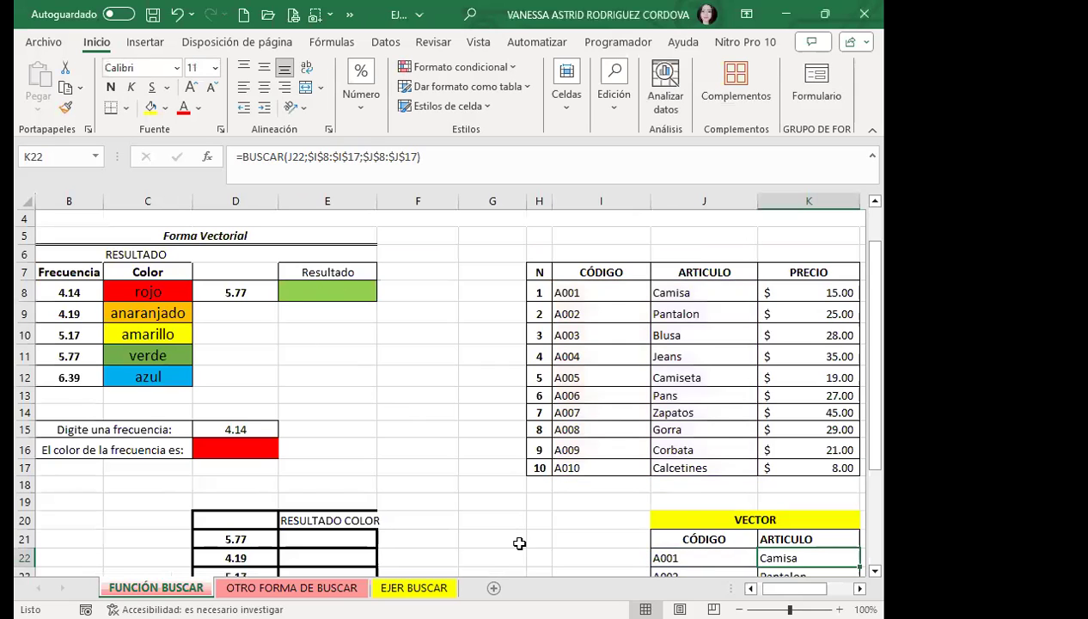
{"action": "scroll", "coordinate": [519, 544], "scroll_direction": "left", "scroll_amount": 1}
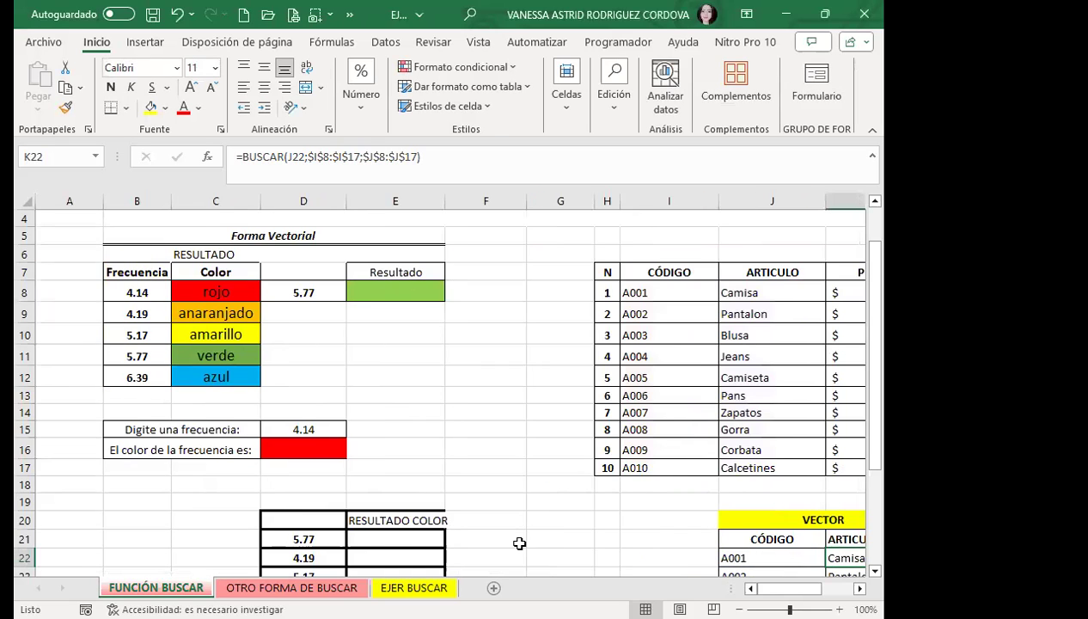
{"action": "key", "text": "F2"}
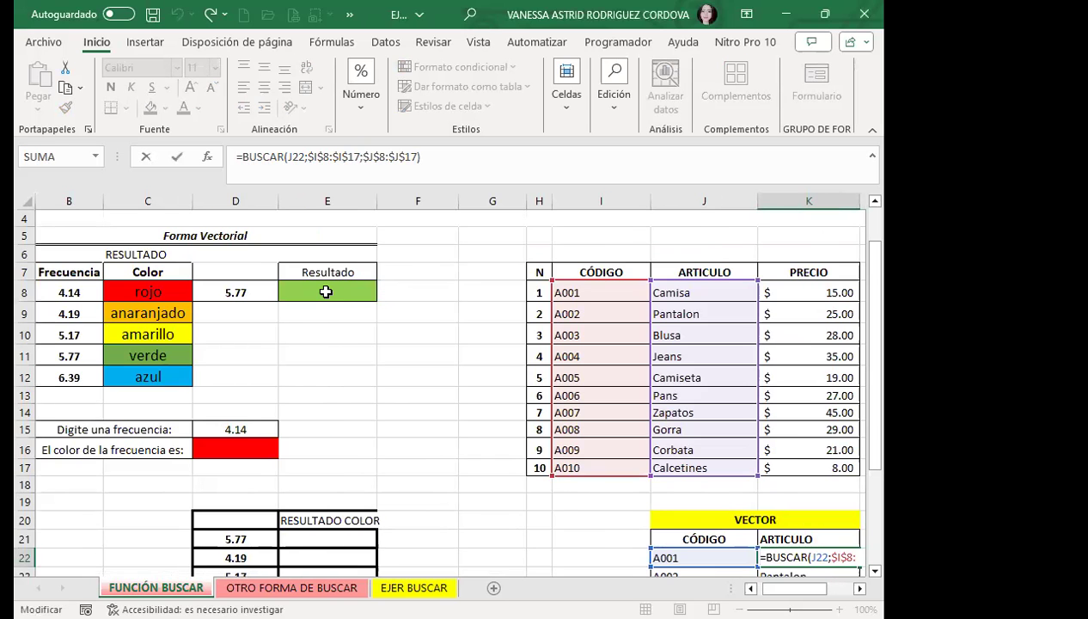
{"action": "left_click", "coordinate": [326, 292]}
{"action": "key", "text": "Escape"}
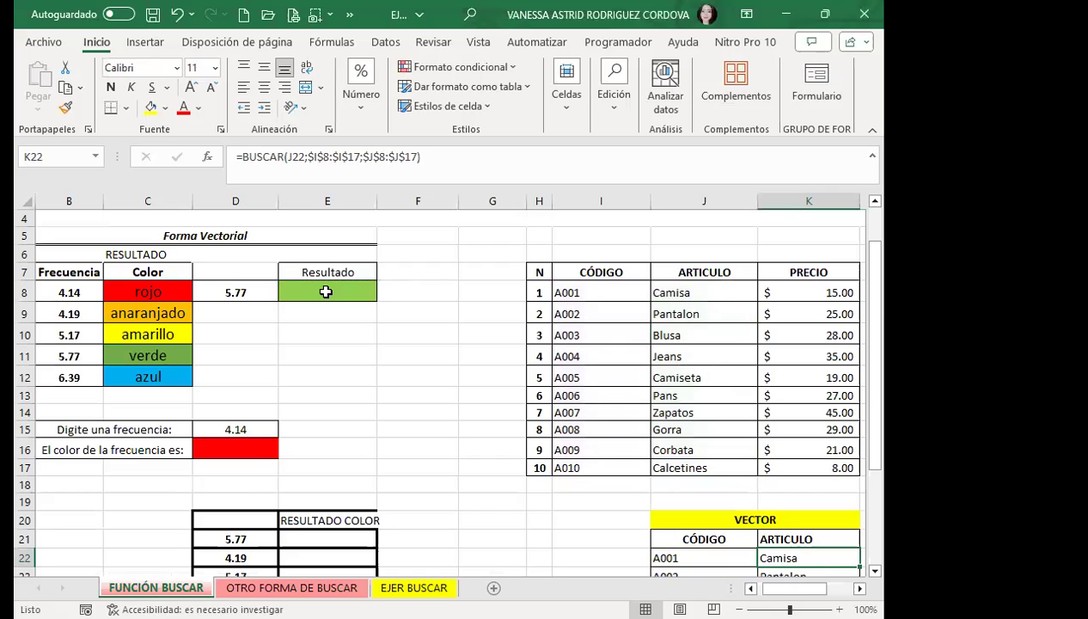
Enter =BUSCAR(D8;B8:C12) in E8 so frequency 5.77 returns verde.
{"action": "left_click", "coordinate": [311, 334]}
{"action": "left_click", "coordinate": [308, 293]}
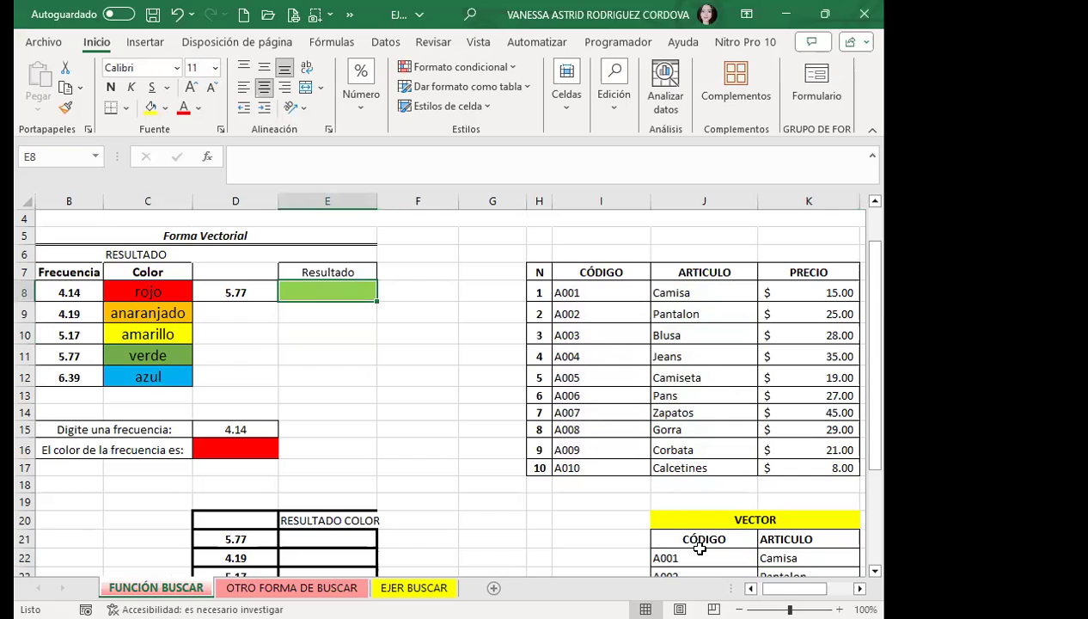
{"action": "scroll", "coordinate": [701, 551], "scroll_direction": "left", "scroll_amount": 1}
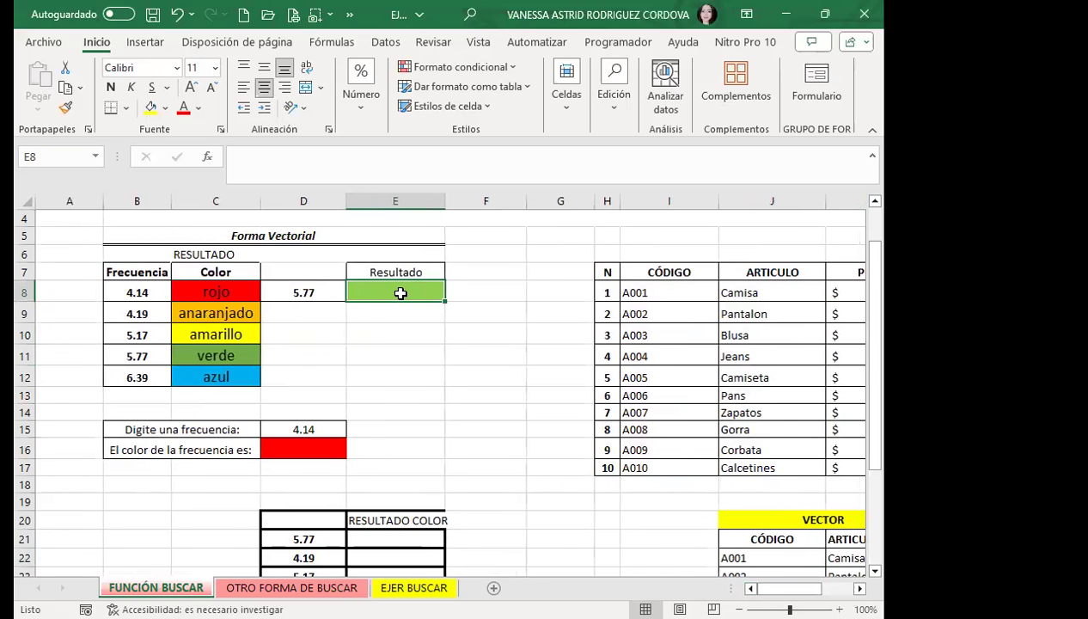
{"action": "type", "text": "="}
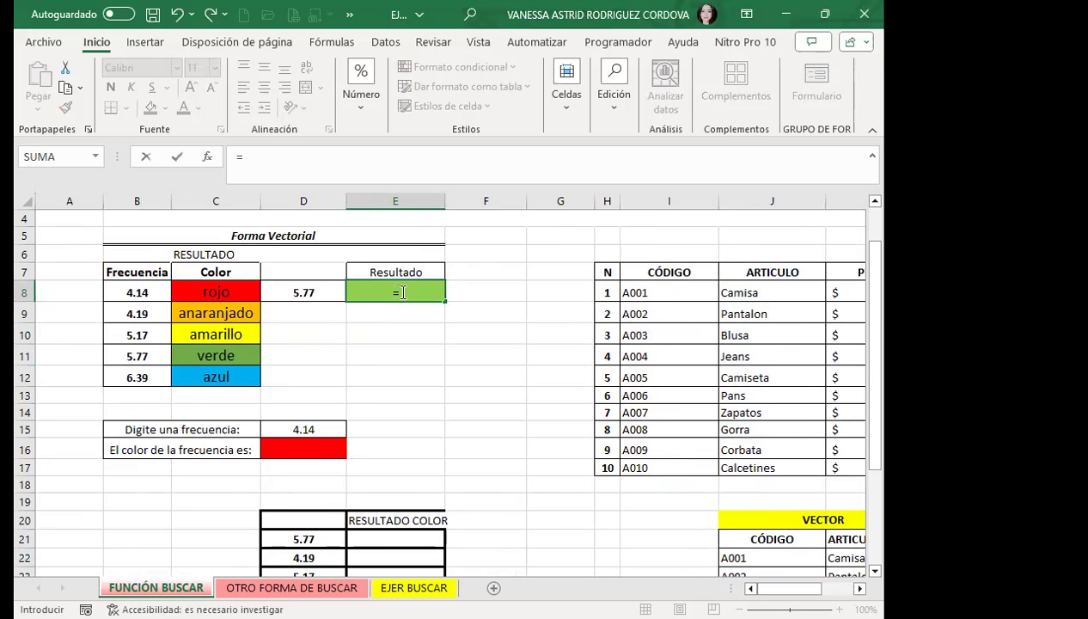
{"action": "type", "text": "BUSC"}
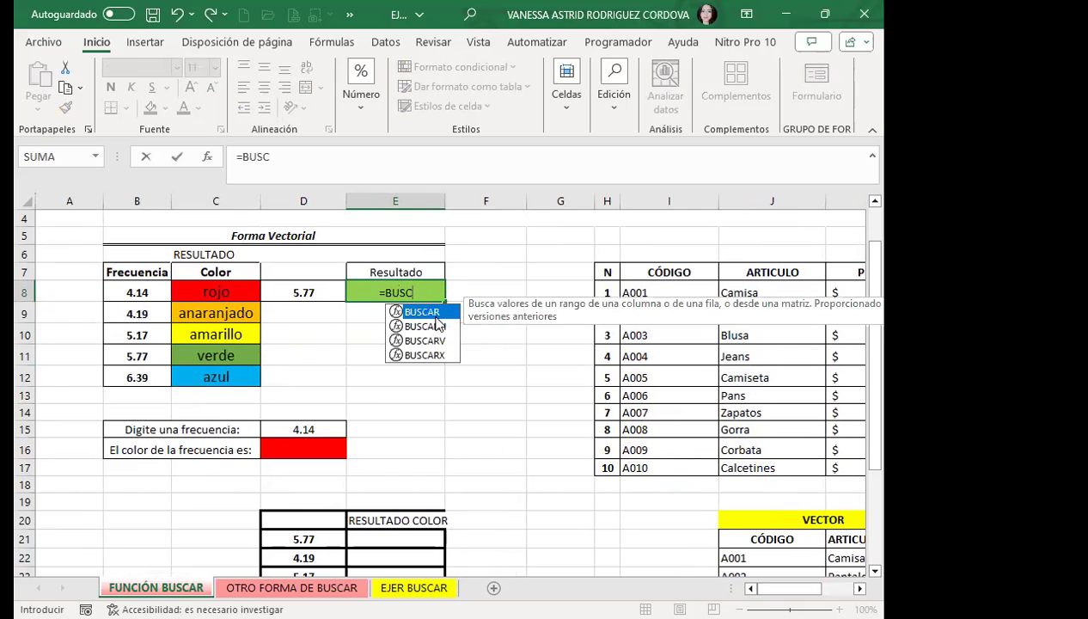
{"action": "double_click", "coordinate": [435, 314]}
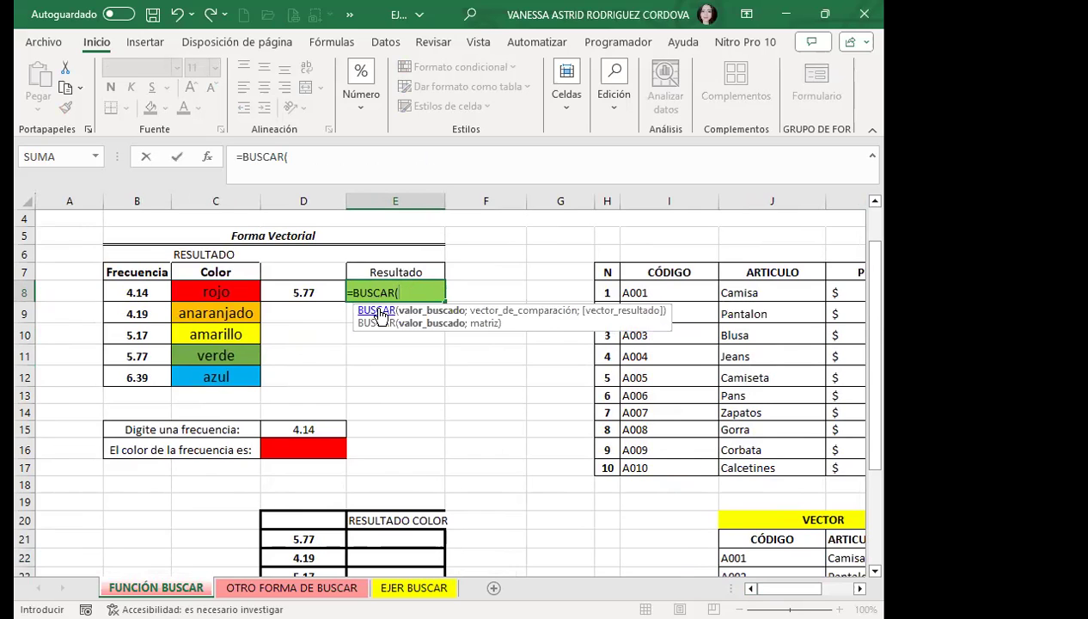
{"action": "left_click", "coordinate": [316, 293]}
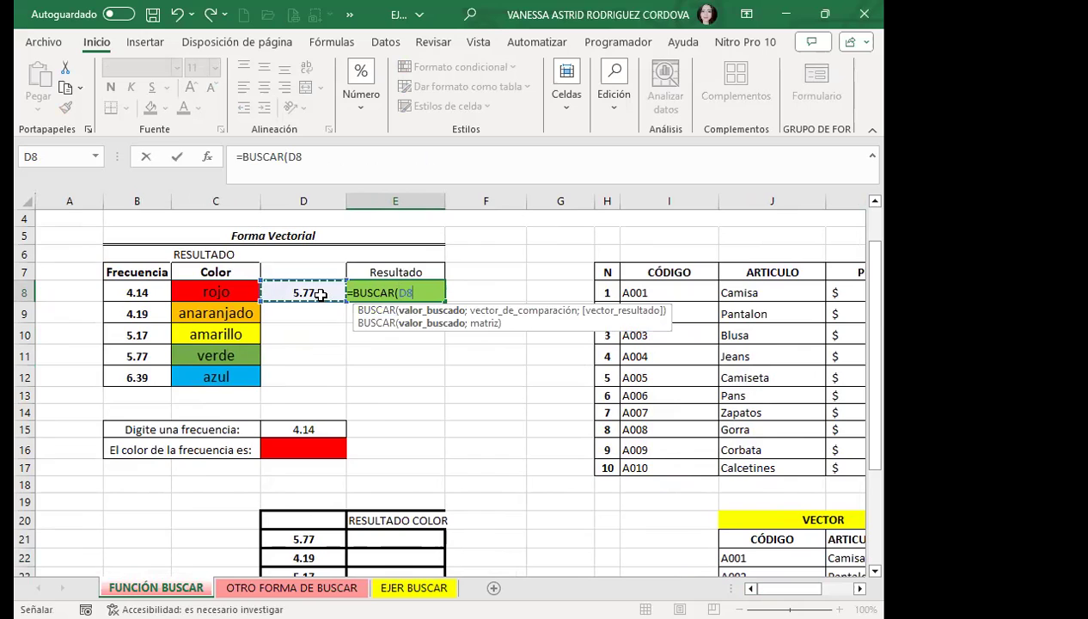
{"action": "type", "text": ";"}
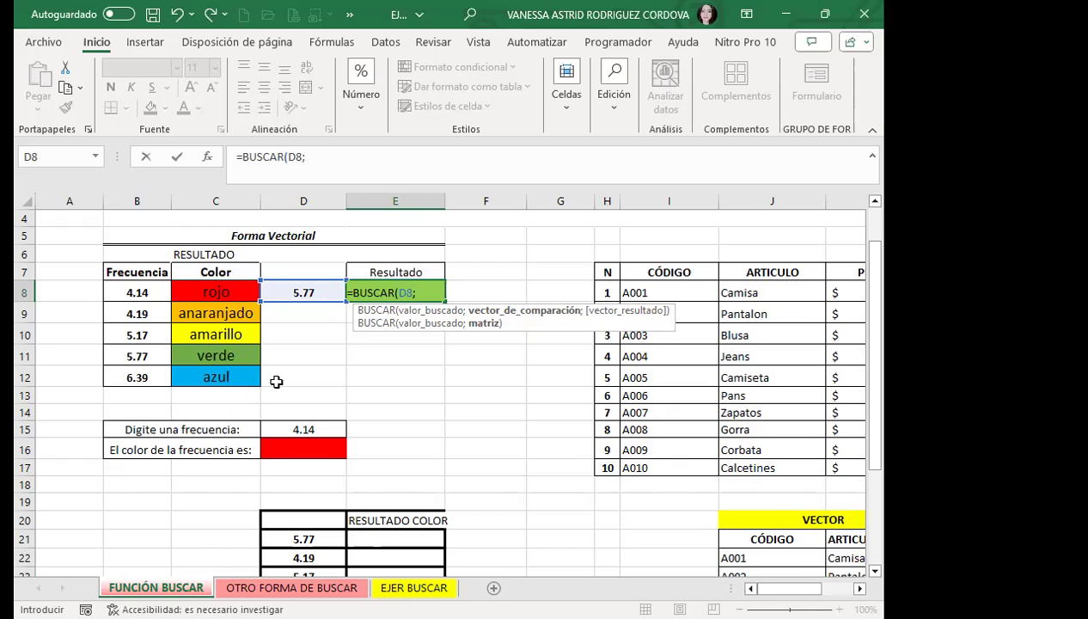
{"action": "left_click", "coordinate": [125, 293]}
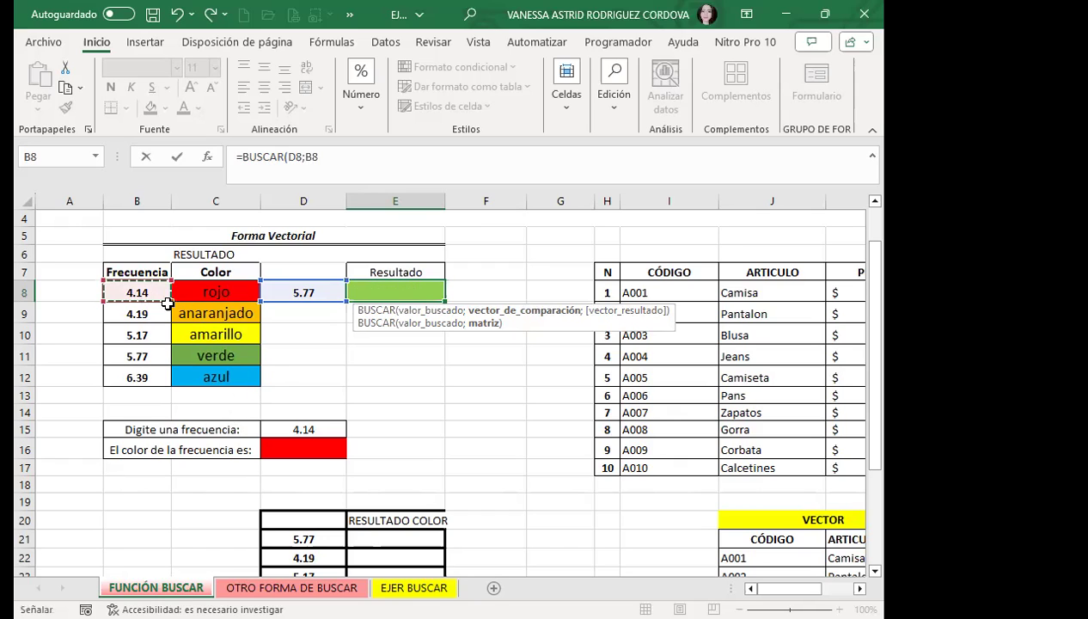
{"action": "left_click", "coordinate": [237, 375], "text": "shift"}
{"action": "key", "text": "Return"}
{"action": "left_click", "coordinate": [375, 293]}
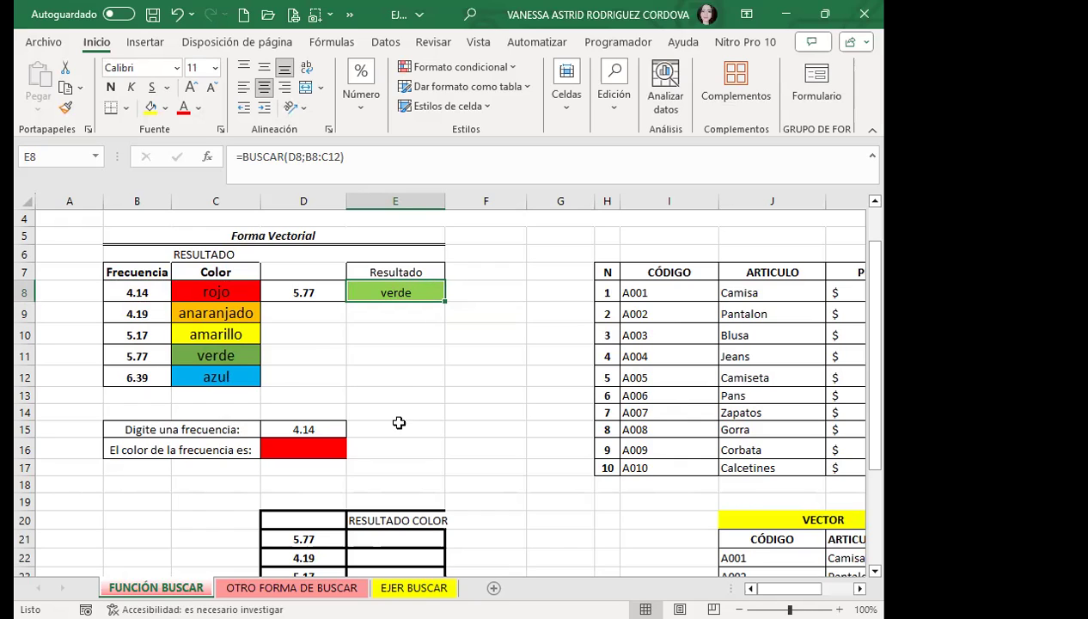
{"action": "left_click", "coordinate": [320, 452]}
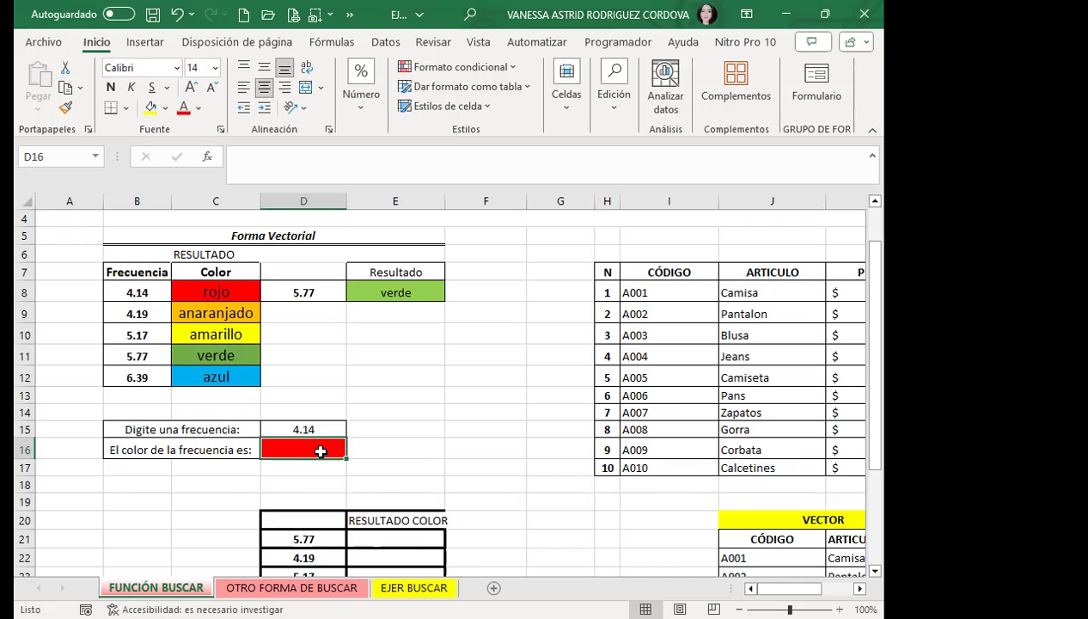
{"action": "scroll", "coordinate": [754, 472], "scroll_direction": "down", "scroll_amount": 2}
{"action": "scroll", "coordinate": [765, 415], "scroll_direction": "down", "scroll_amount": 1}
{"action": "scroll", "coordinate": [775, 362], "scroll_direction": "down", "scroll_amount": 1}
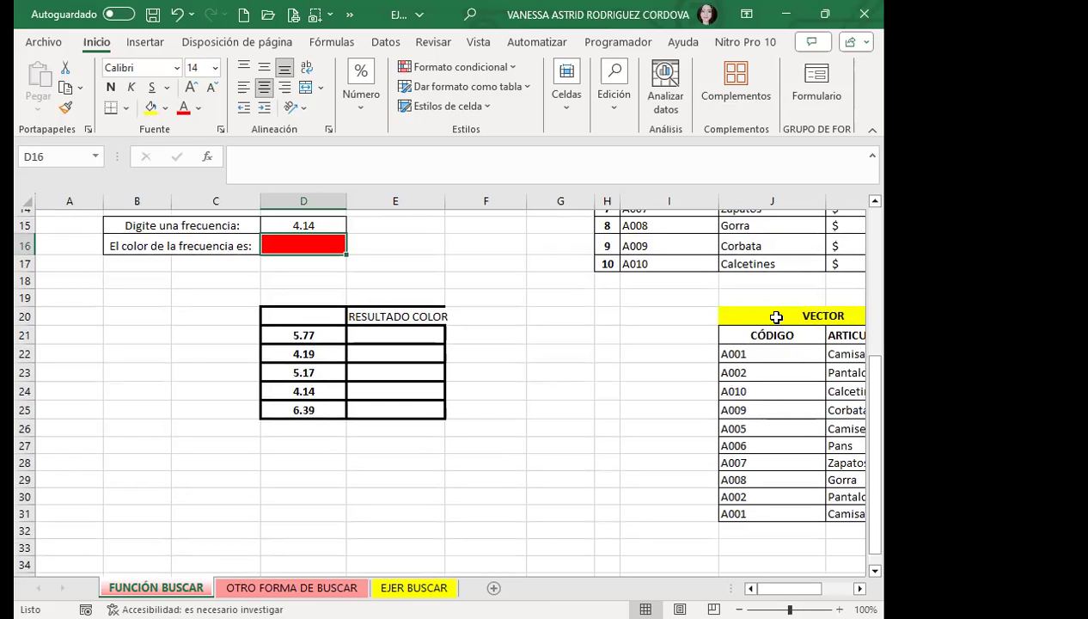
{"action": "scroll", "coordinate": [379, 349], "scroll_direction": "up", "scroll_amount": 2}
{"action": "scroll", "coordinate": [384, 353], "scroll_direction": "up", "scroll_amount": 1}
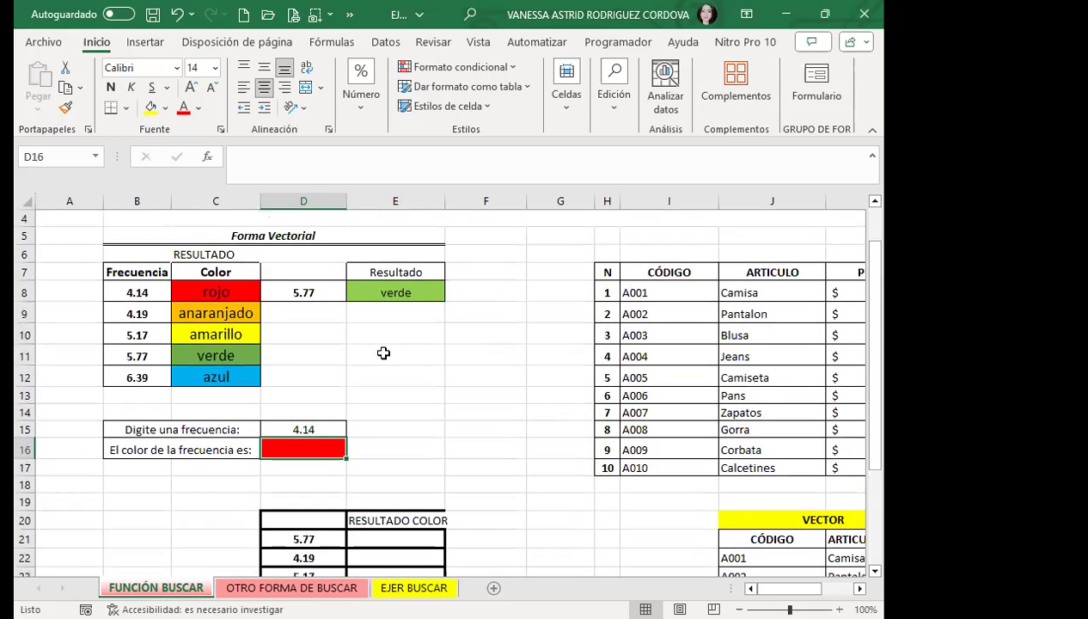
Review frequency cell D15 and cell D9, then select the red colour cell D16.
{"action": "left_click", "coordinate": [323, 424]}
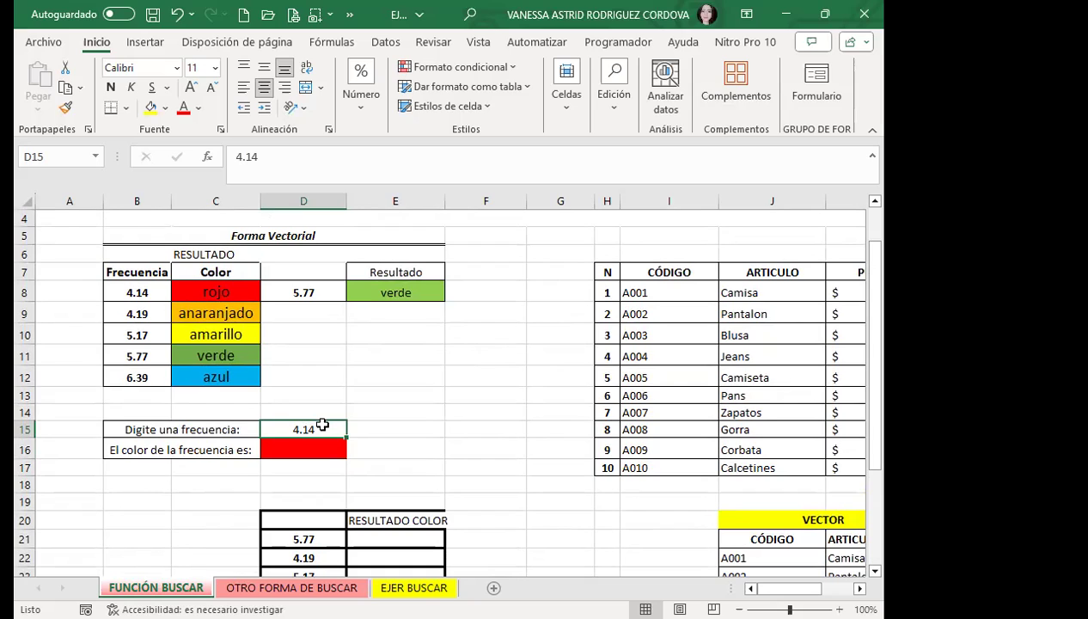
{"action": "left_click", "coordinate": [306, 316]}
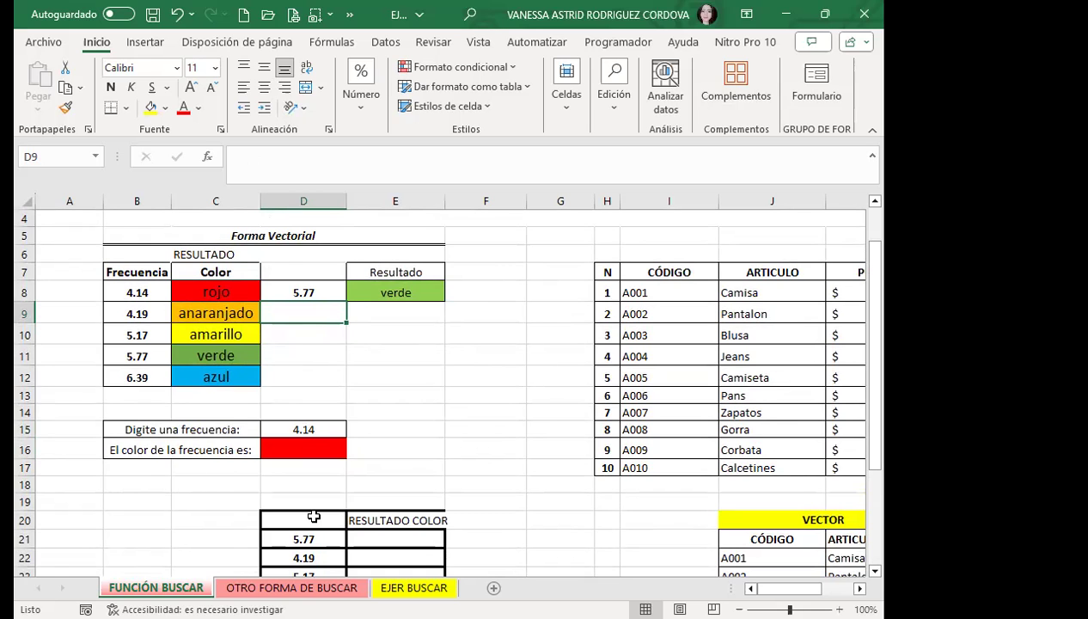
{"action": "scroll", "coordinate": [789, 369], "scroll_direction": "down", "scroll_amount": 2}
{"action": "scroll", "coordinate": [755, 384], "scroll_direction": "down", "scroll_amount": 1}
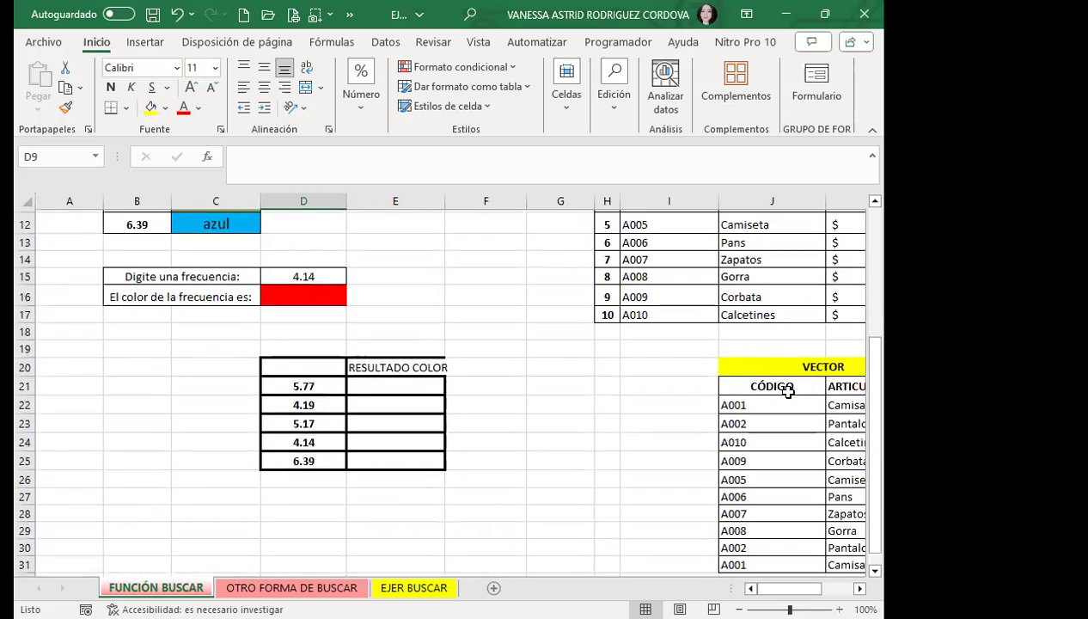
{"action": "scroll", "coordinate": [799, 405], "scroll_direction": "down", "scroll_amount": 1}
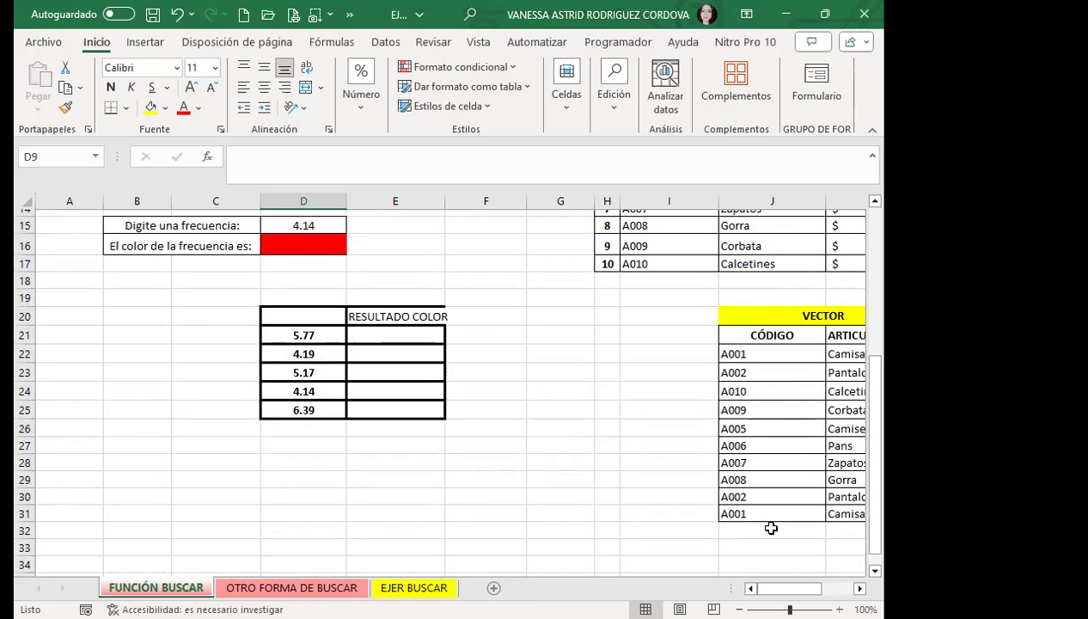
{"action": "scroll", "coordinate": [425, 374], "scroll_direction": "up", "scroll_amount": 2}
{"action": "scroll", "coordinate": [415, 374], "scroll_direction": "up", "scroll_amount": 1}
{"action": "scroll", "coordinate": [413, 375], "scroll_direction": "up", "scroll_amount": 1}
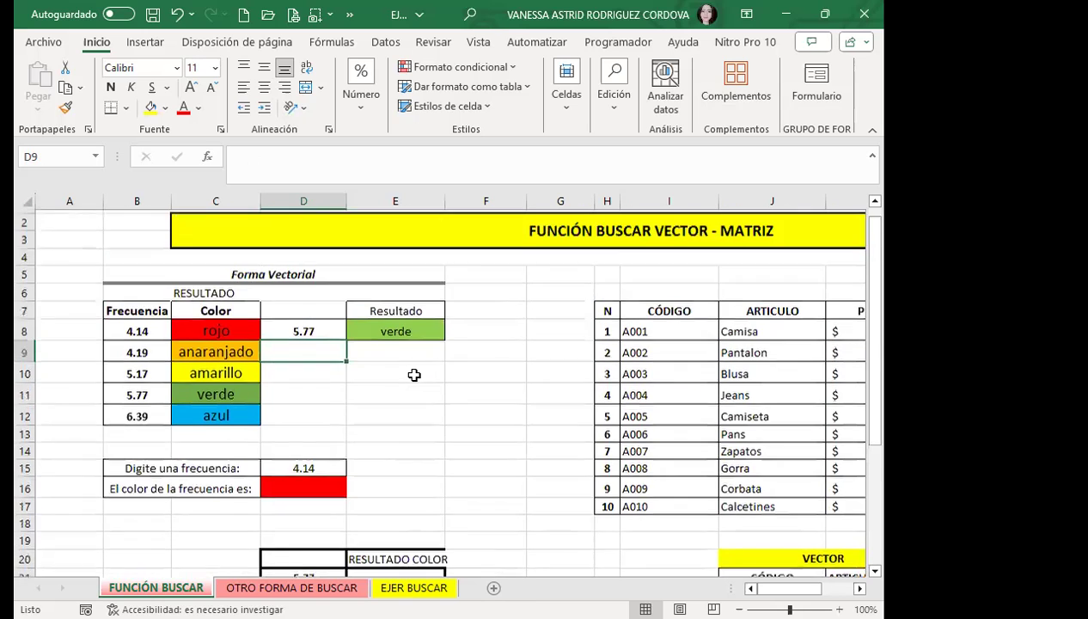
{"action": "left_click", "coordinate": [288, 500]}
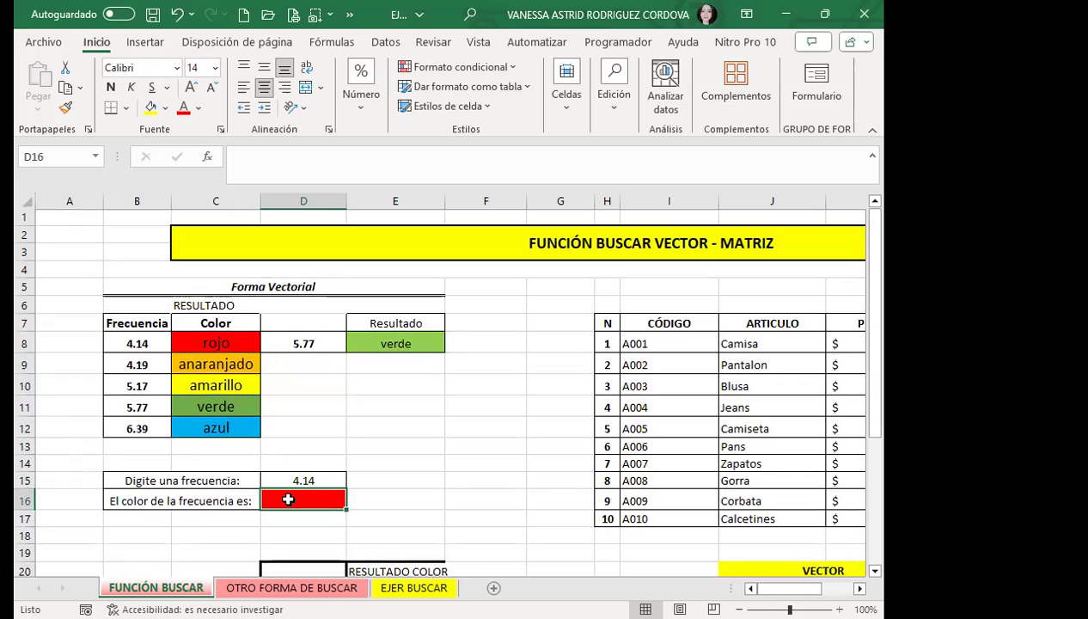
Start =BUSCAR(D15; in D16, using the entered frequency as lookup value.
{"action": "type", "text": "="}
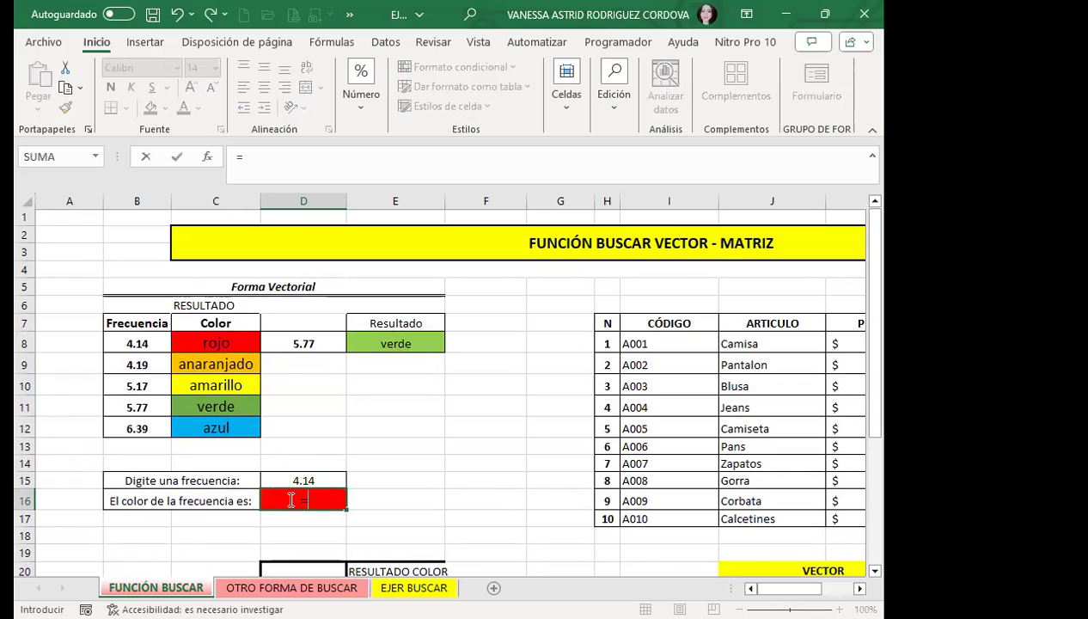
{"action": "type", "text": "BUS"}
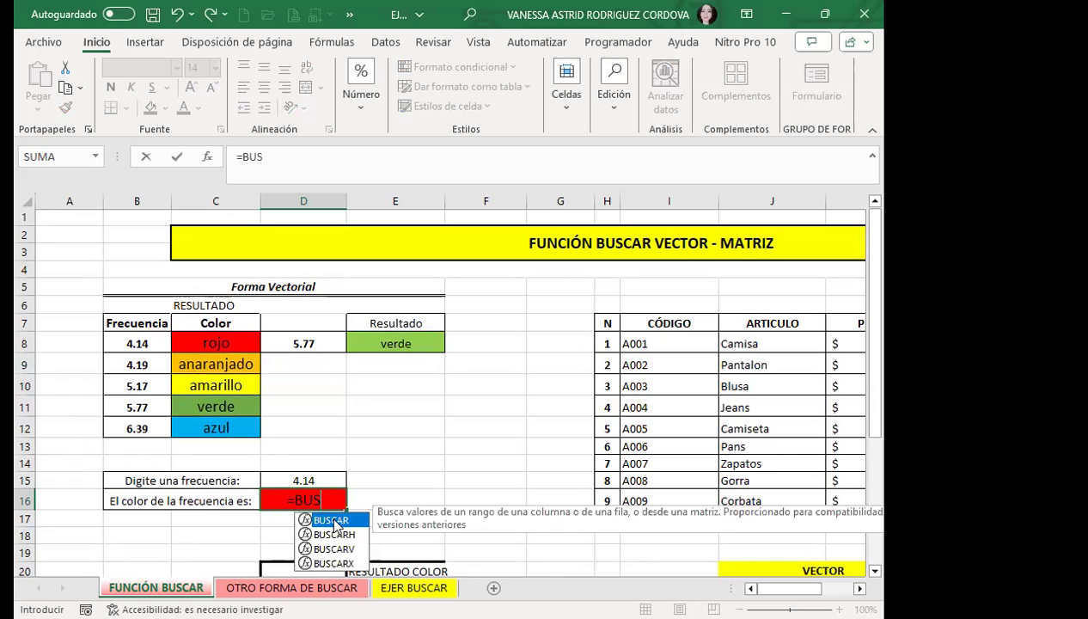
{"action": "double_click", "coordinate": [335, 521]}
{"action": "scroll", "coordinate": [230, 508], "scroll_direction": "down", "scroll_amount": 1}
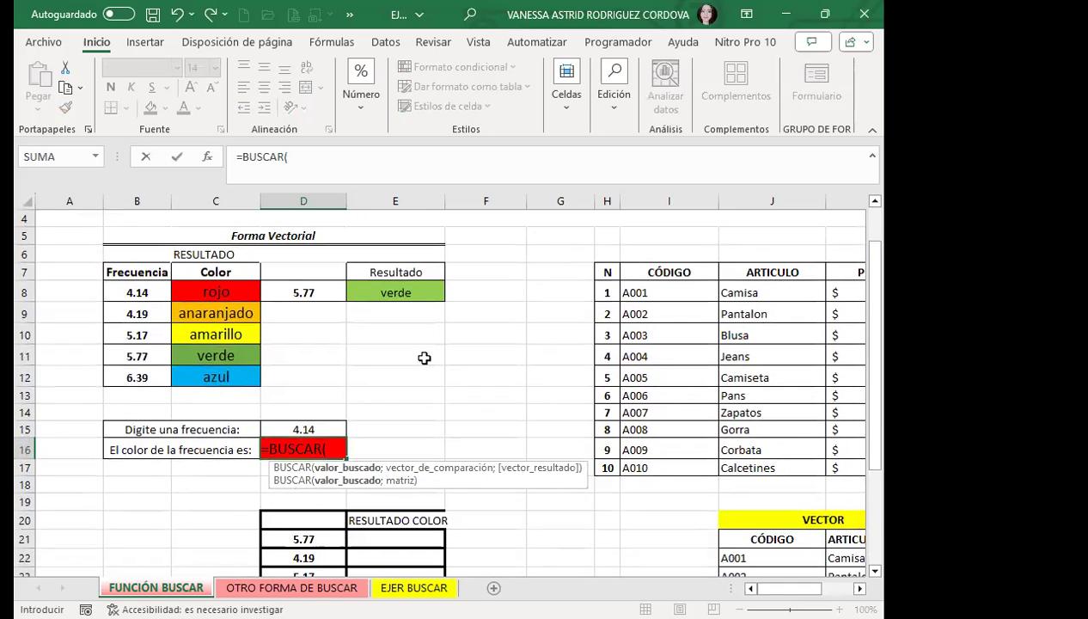
{"action": "left_click", "coordinate": [327, 426]}
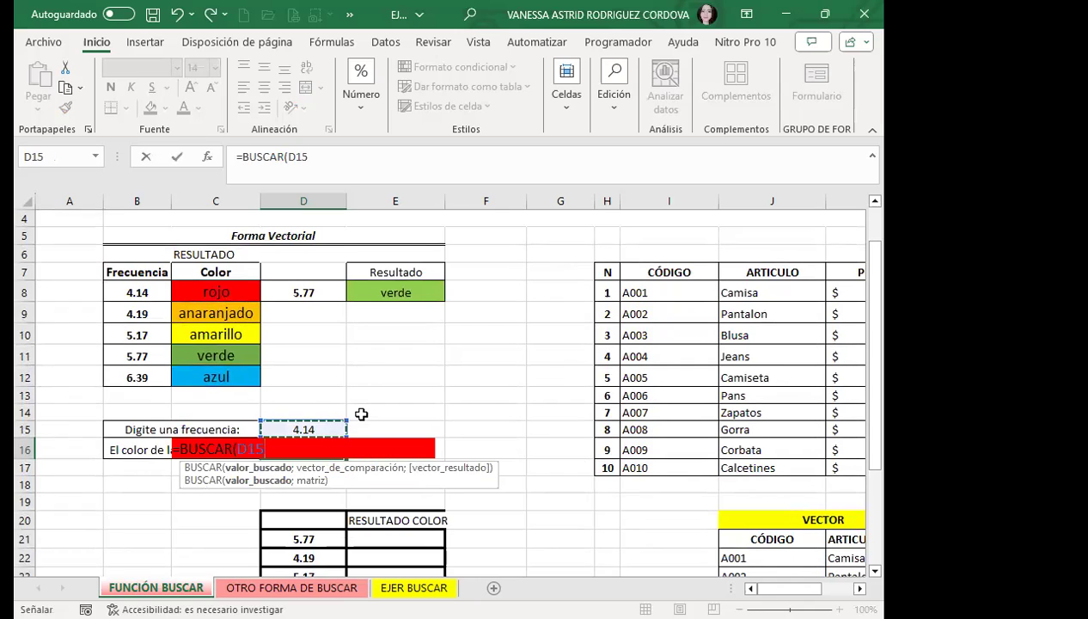
{"action": "type", "text": ";"}
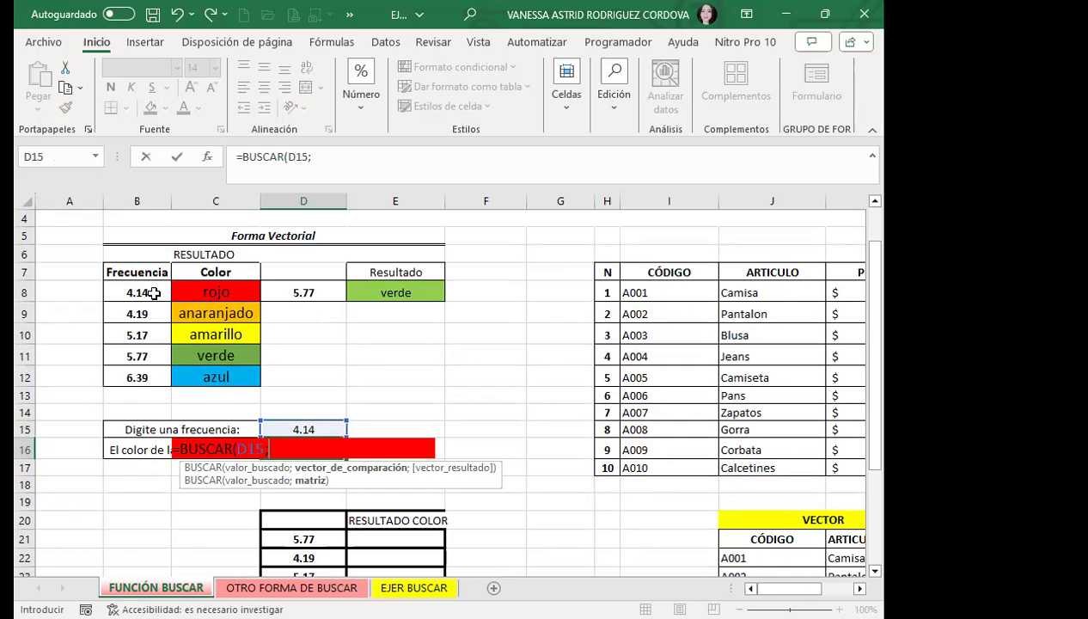
Add B8:B12 as comparison and C8:C12 as result vectors, returning rojo for 4.14.
{"action": "left_click_drag", "start_coordinate": [149, 293], "coordinate": [149, 372]}
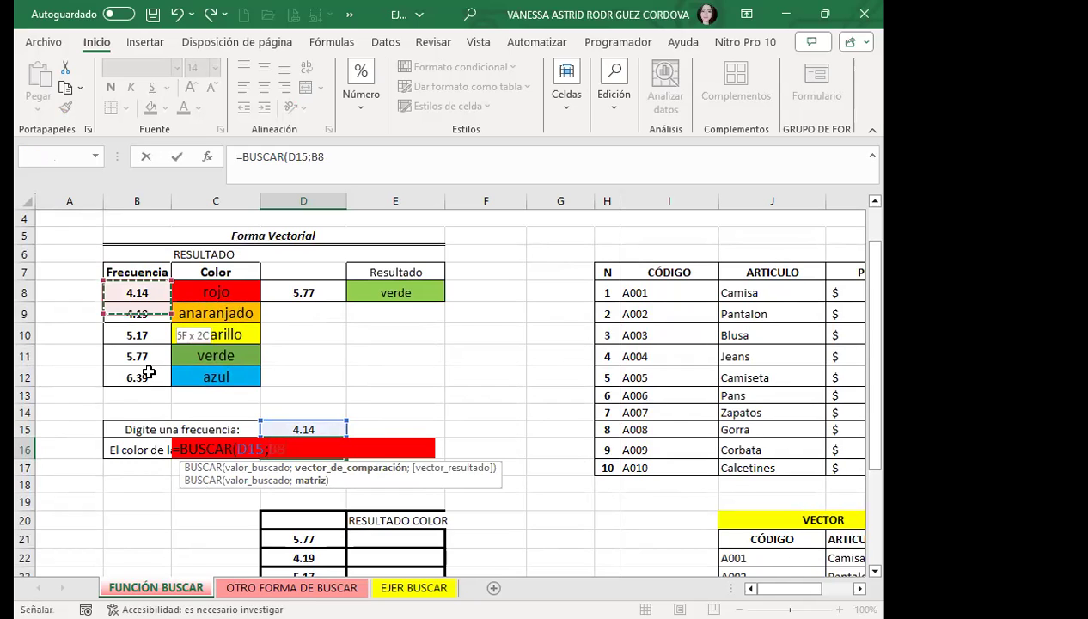
{"action": "type", "text": ":B12;"}
{"action": "left_click", "coordinate": [203, 284]}
{"action": "left_click_drag", "start_coordinate": [204, 311], "coordinate": [207, 374]}
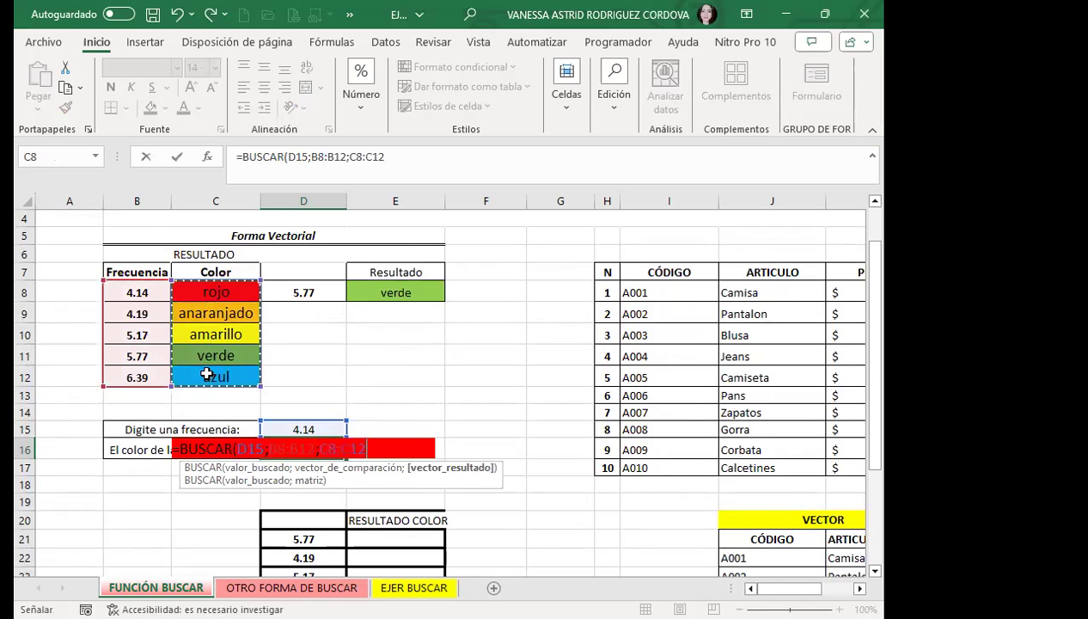
{"action": "type", "text": ")"}
{"action": "key", "text": "Return"}
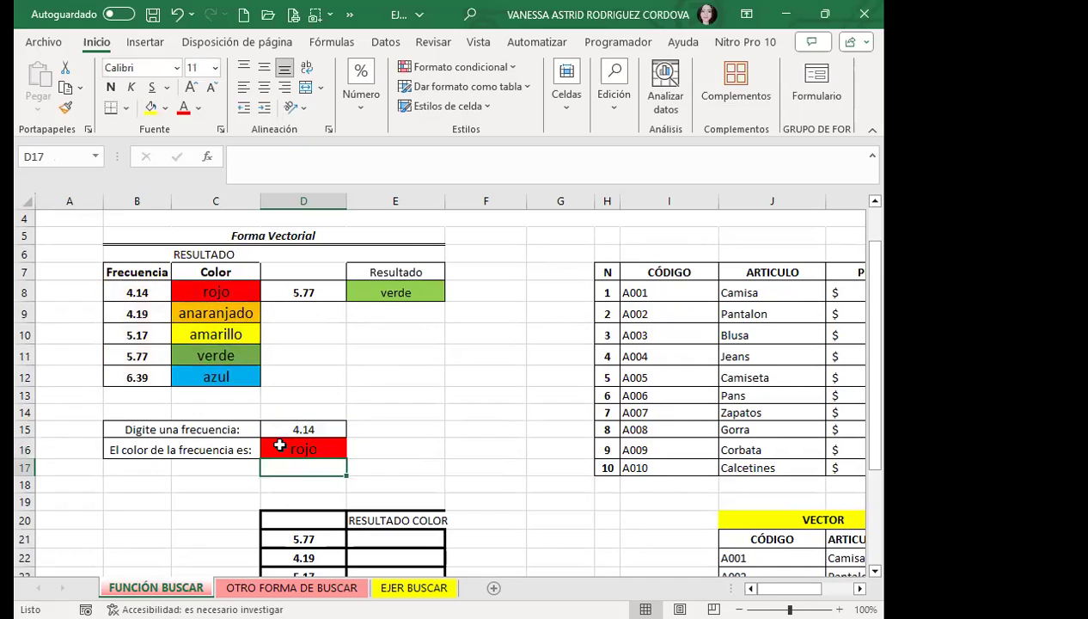
{"action": "left_click", "coordinate": [279, 444]}
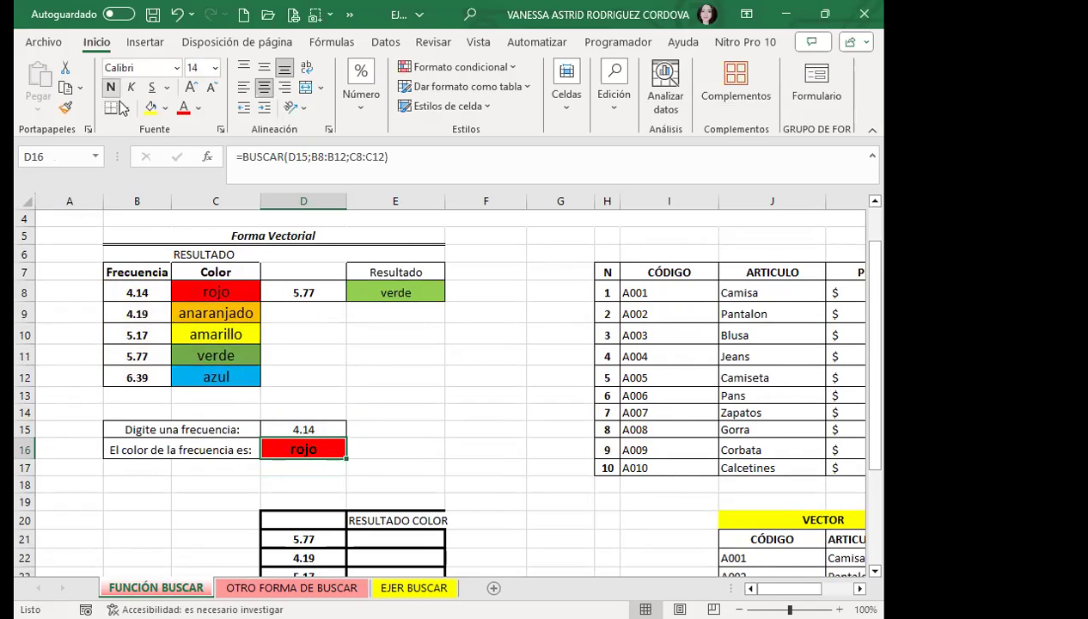
{"action": "left_click", "coordinate": [372, 429]}
Widen column E for the RESULTADO COLOR table and select the frequencies in D21:D25.
{"action": "left_click", "coordinate": [330, 448]}
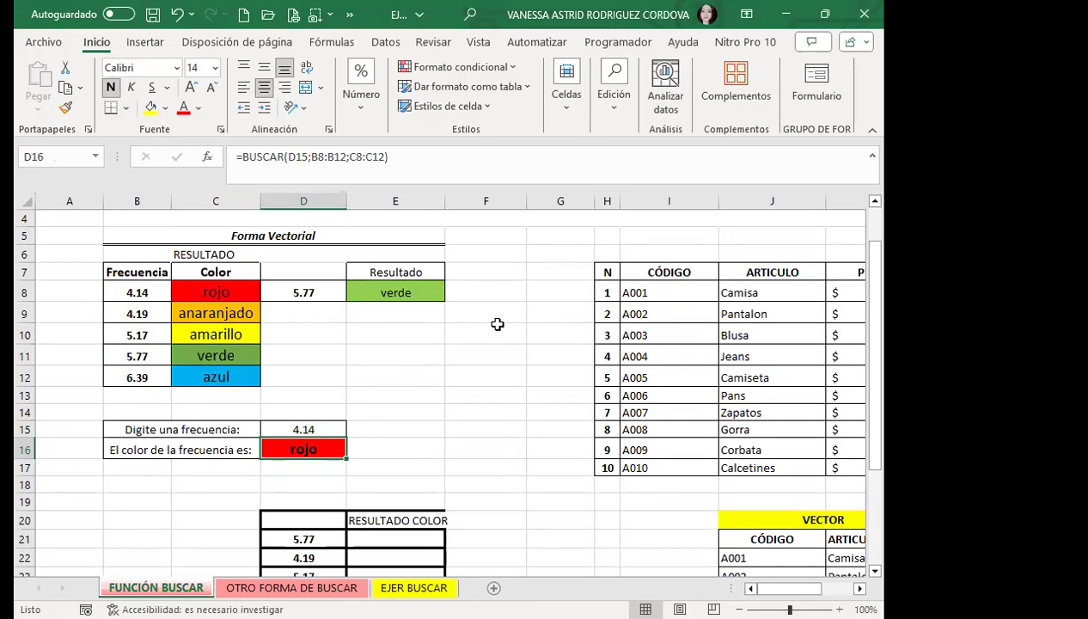
{"action": "scroll", "coordinate": [469, 437], "scroll_direction": "down", "scroll_amount": 2}
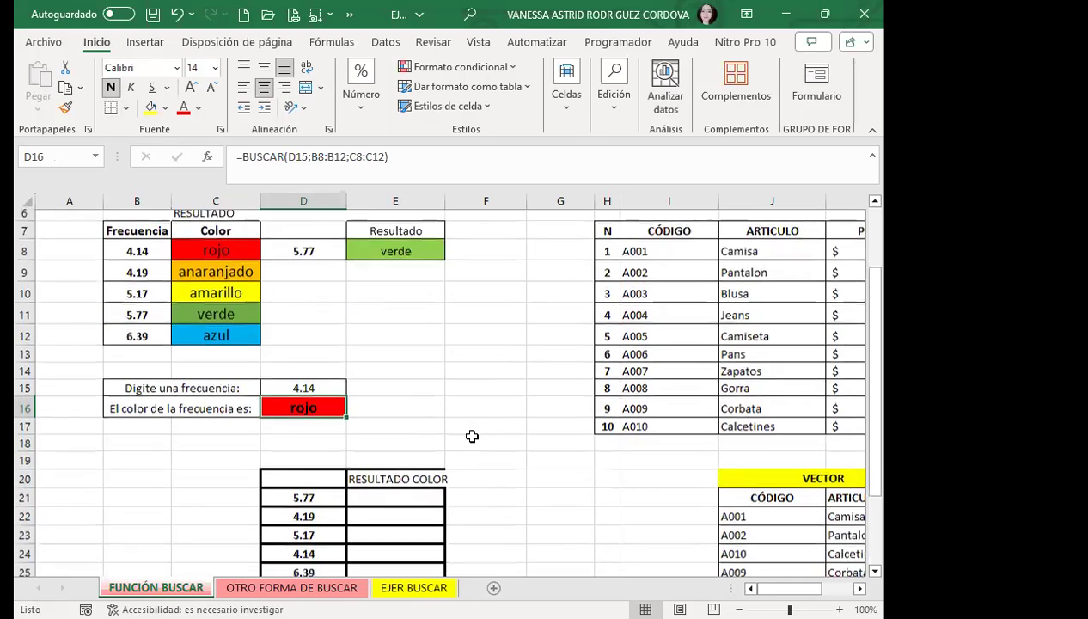
{"action": "left_click_drag", "start_coordinate": [445, 204], "coordinate": [477, 203]}
{"action": "left_click_drag", "start_coordinate": [318, 438], "coordinate": [317, 508]}
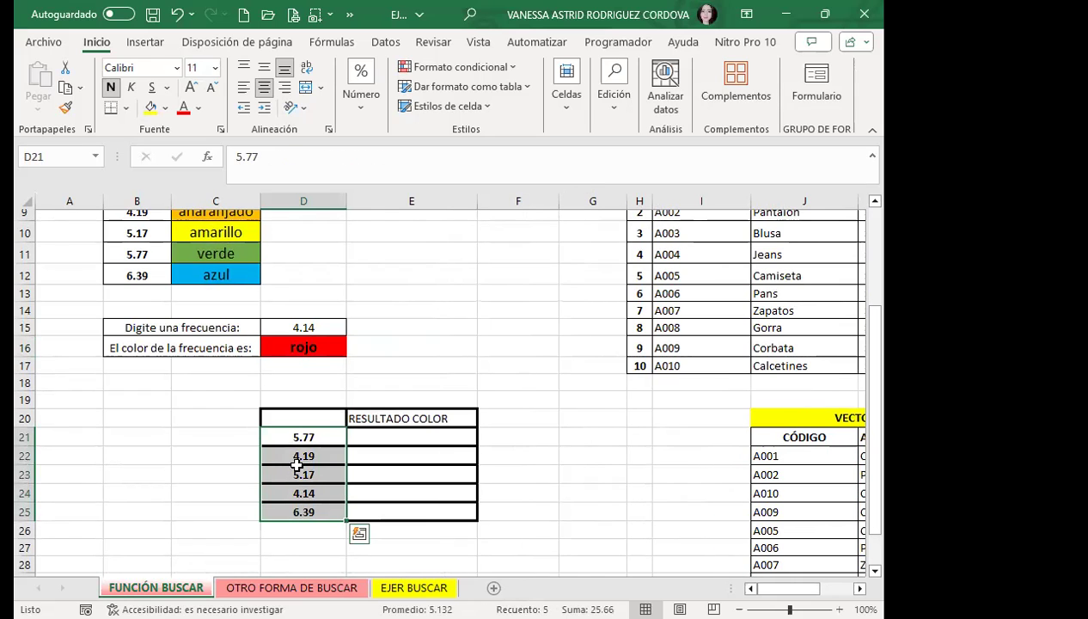
Enter =BUSCAR(D21;$B$8:$B$12;$C$8:$C$12) in E21 so it shows verde.
{"action": "left_click", "coordinate": [394, 439]}
{"action": "type", "text": "="}
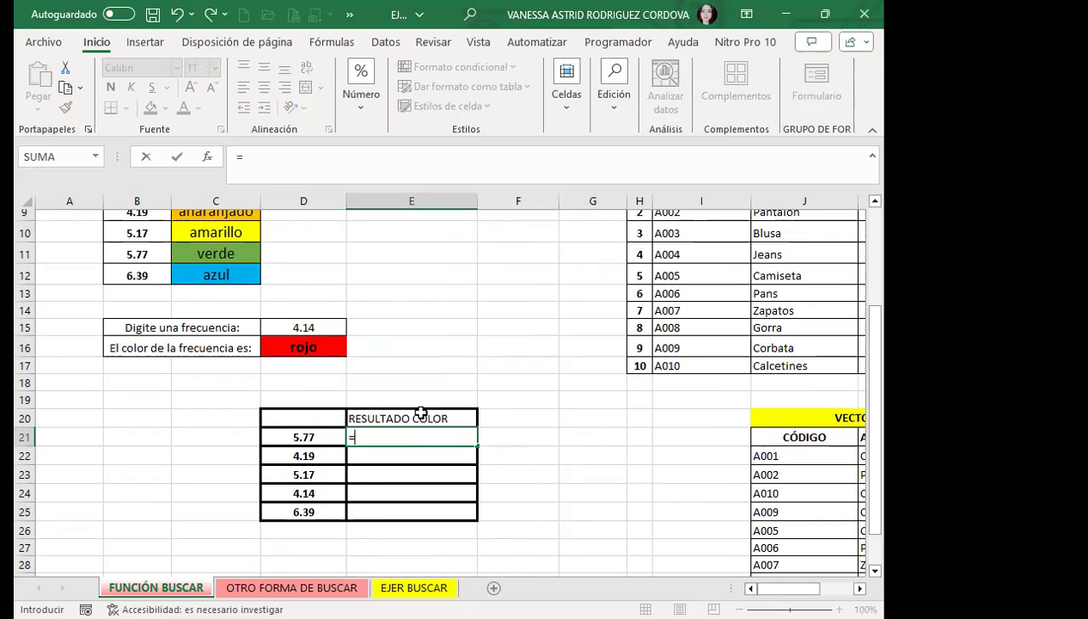
{"action": "type", "text": "BUS"}
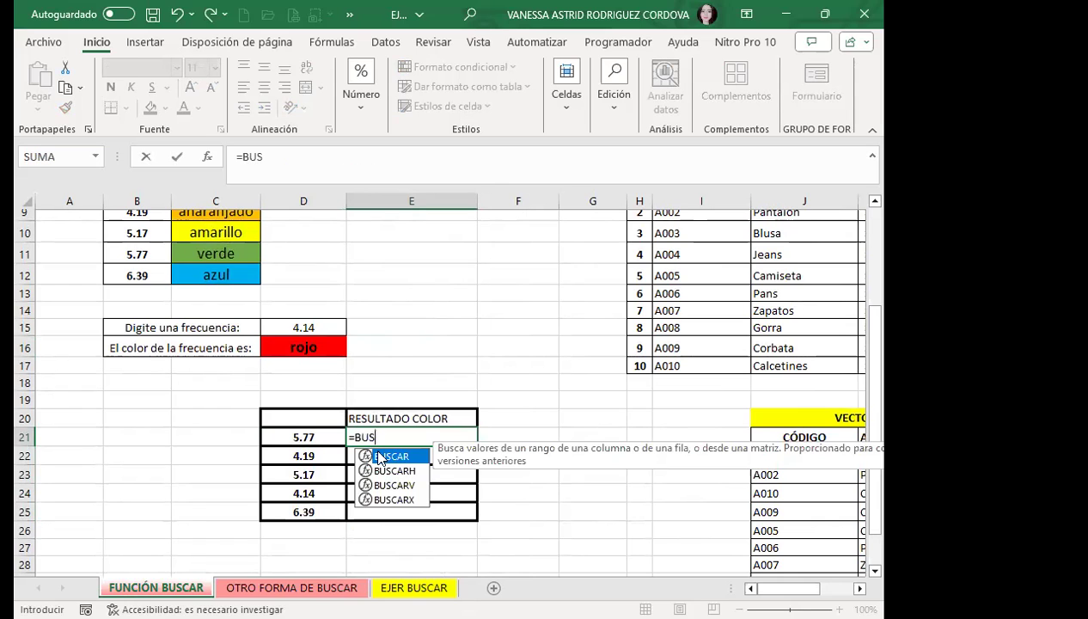
{"action": "double_click", "coordinate": [384, 459]}
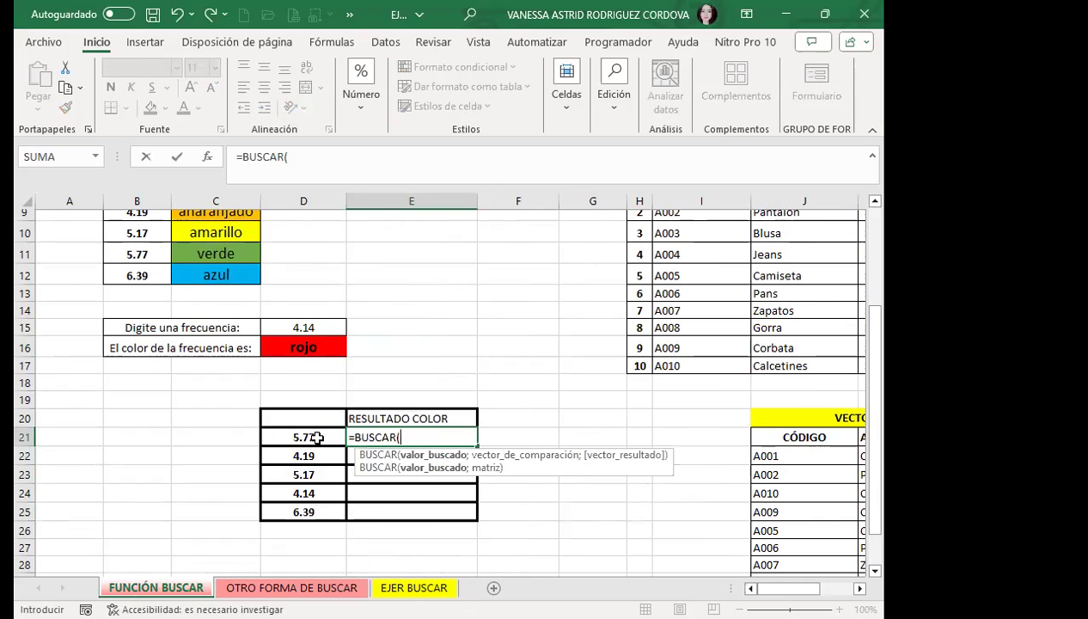
{"action": "left_click", "coordinate": [317, 438]}
{"action": "type", "text": ";"}
{"action": "scroll", "coordinate": [300, 411], "scroll_direction": "up", "scroll_amount": 1}
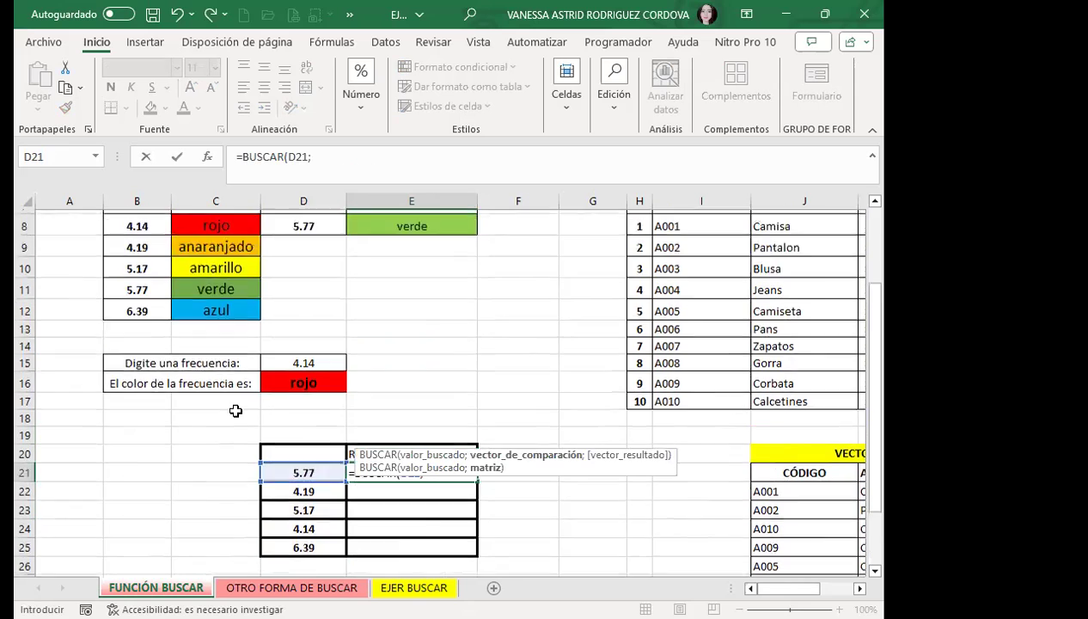
{"action": "scroll", "coordinate": [301, 411], "scroll_direction": "up", "scroll_amount": 1}
{"action": "left_click_drag", "start_coordinate": [151, 295], "coordinate": [151, 371]}
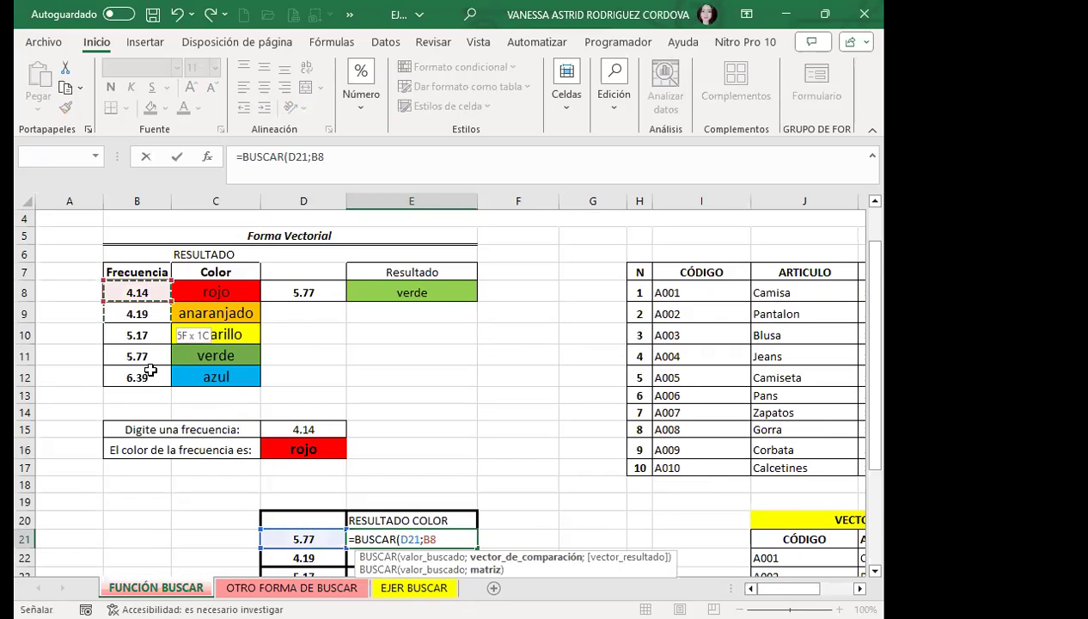
{"action": "key", "text": "F4"}
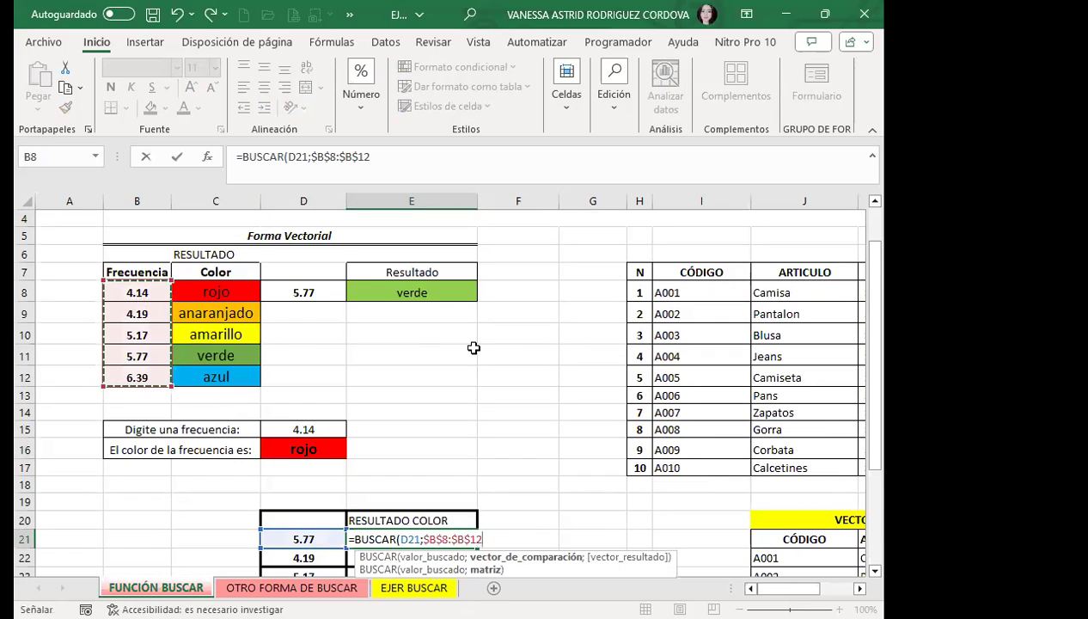
{"action": "type", "text": ";"}
{"action": "left_click_drag", "start_coordinate": [217, 292], "coordinate": [217, 375]}
{"action": "key", "text": "F4"}
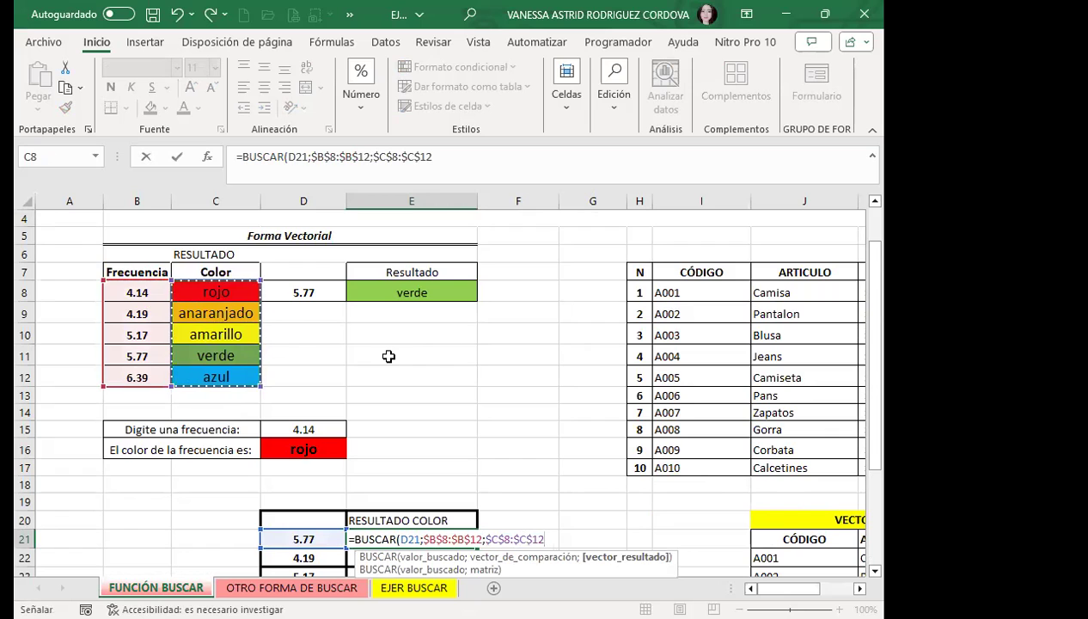
{"action": "type", "text": ")"}
{"action": "key", "text": "Return"}
Copy the E21 colour formula down through E25.
{"action": "scroll", "coordinate": [435, 460], "scroll_direction": "down", "scroll_amount": 2}
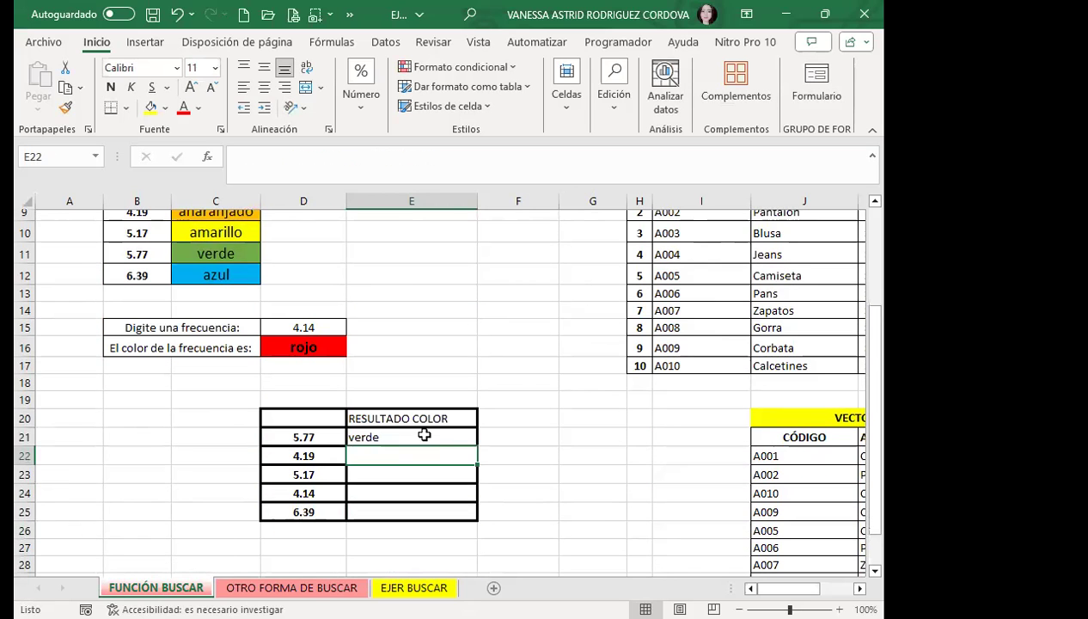
{"action": "key", "text": "Up"}
{"action": "left_click_drag", "start_coordinate": [477, 446], "coordinate": [471, 516]}
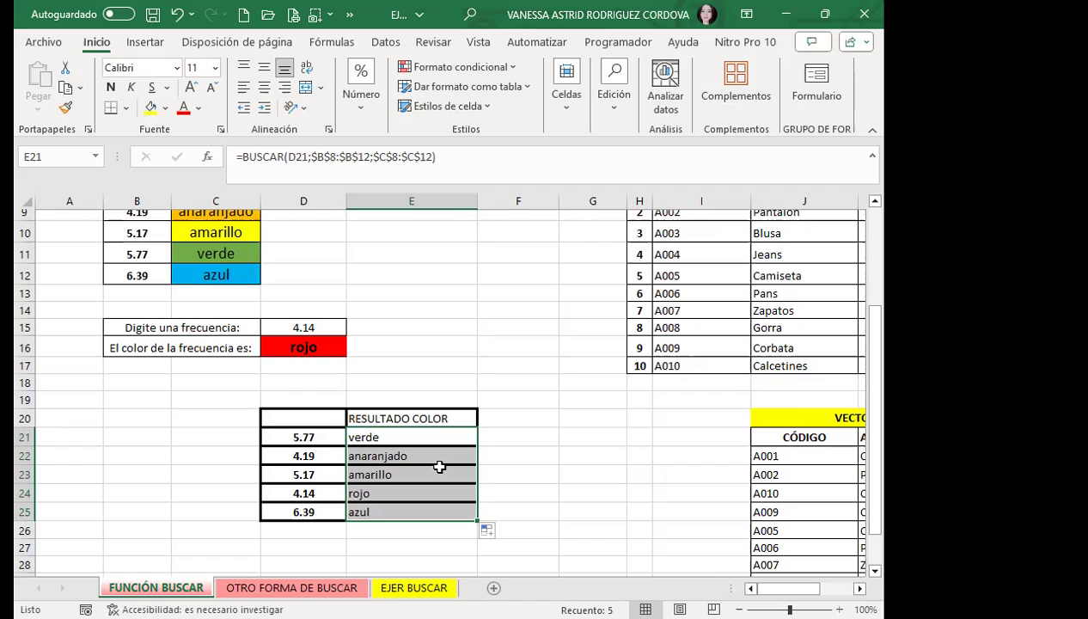
Review the filled colour results in E21:E25 and deselect them.
{"action": "scroll", "coordinate": [381, 343], "scroll_direction": "up", "scroll_amount": 1}
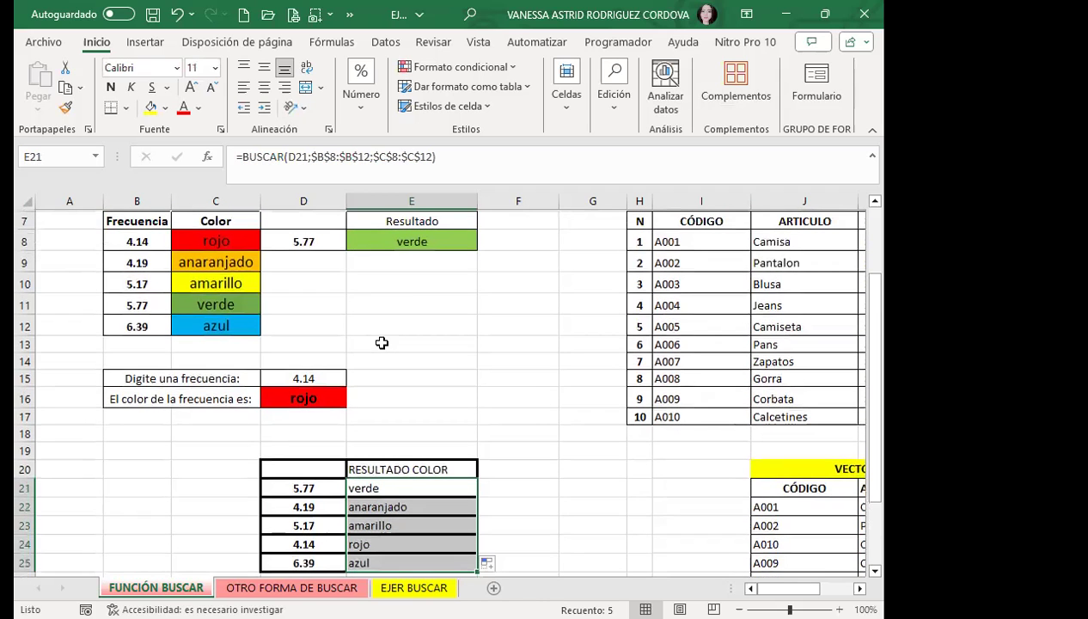
{"action": "scroll", "coordinate": [401, 314], "scroll_direction": "down", "scroll_amount": 1}
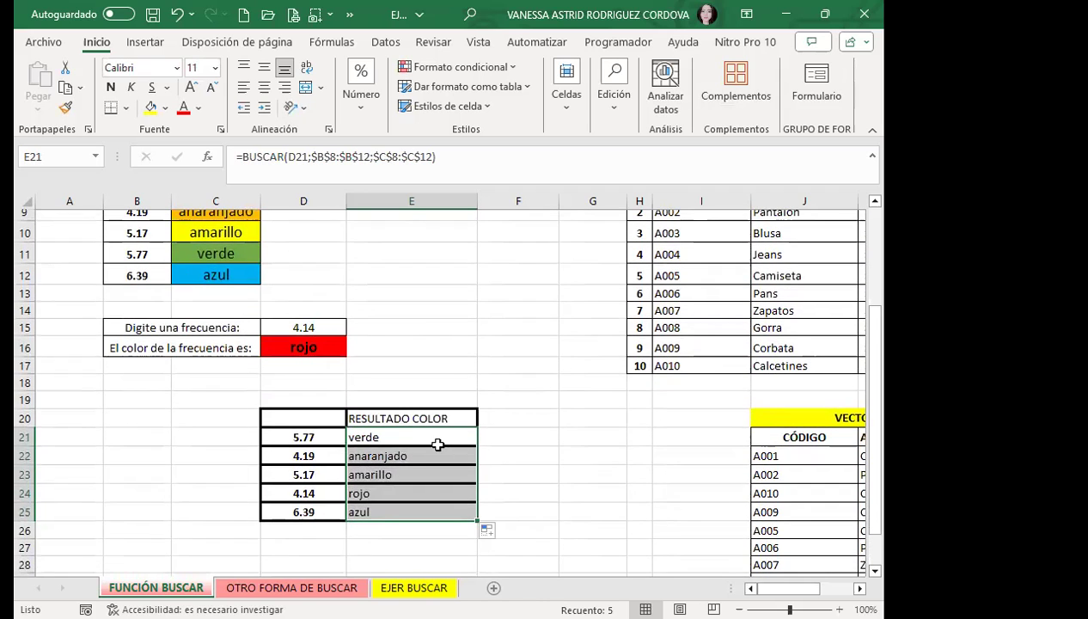
{"action": "left_click", "coordinate": [439, 444]}
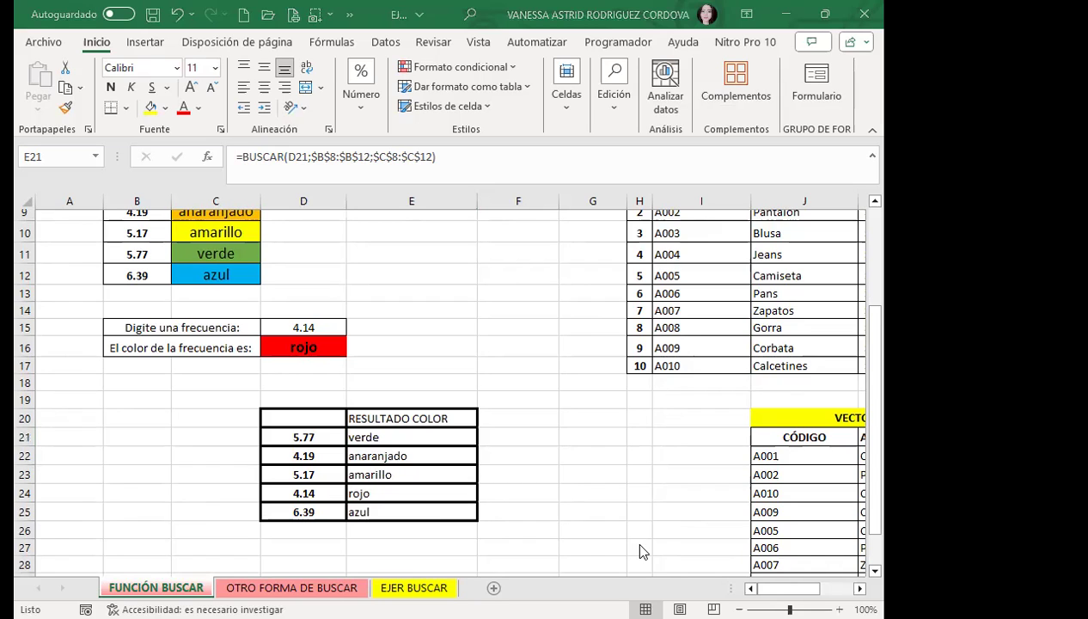
{"action": "left_click", "coordinate": [291, 587]}
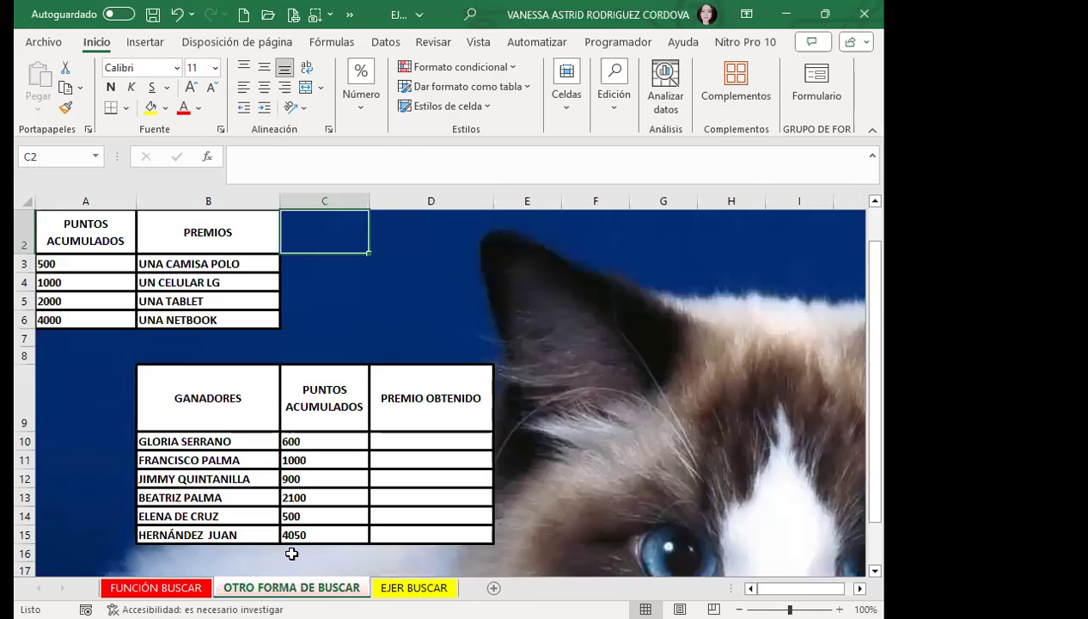
{"action": "left_click", "coordinate": [422, 444]}
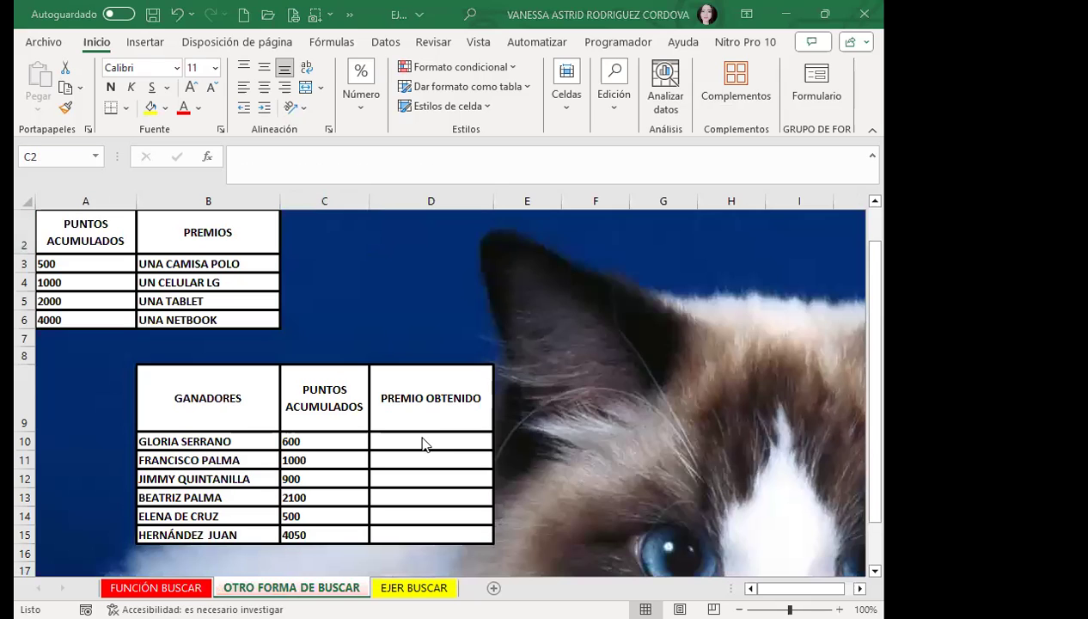
{"action": "left_click", "coordinate": [422, 439]}
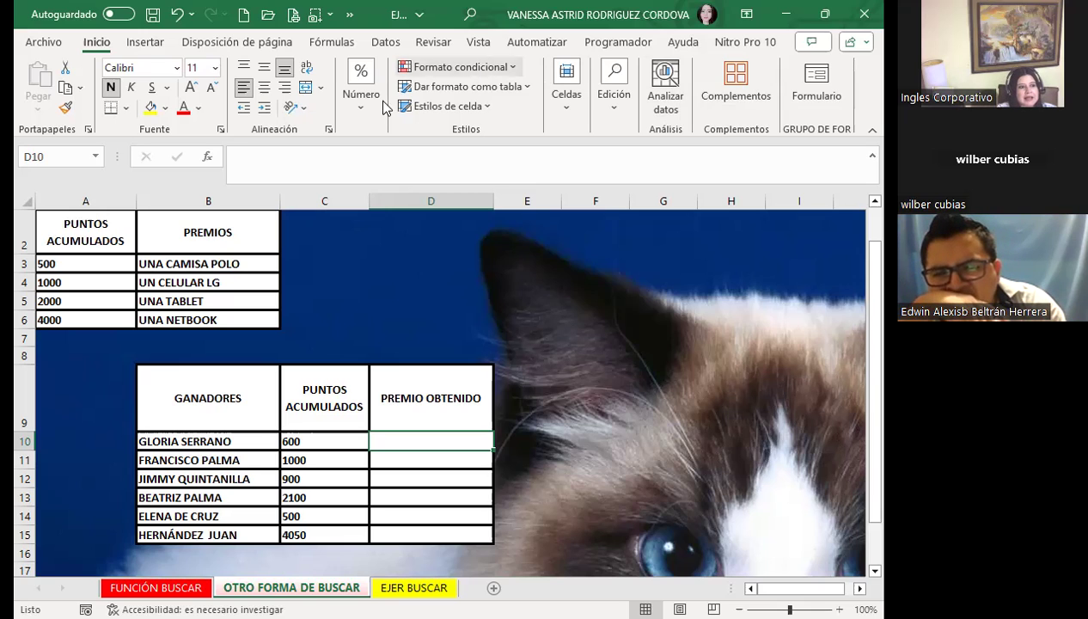
{"action": "left_click", "coordinate": [98, 264]}
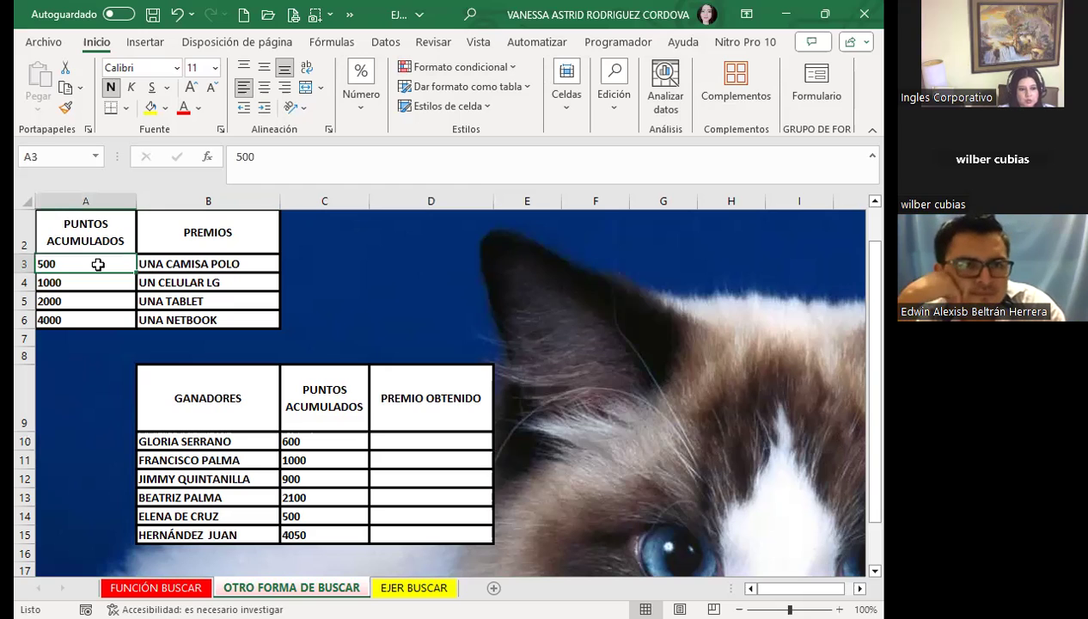
{"action": "scroll", "coordinate": [281, 456], "scroll_direction": "down", "scroll_amount": 1}
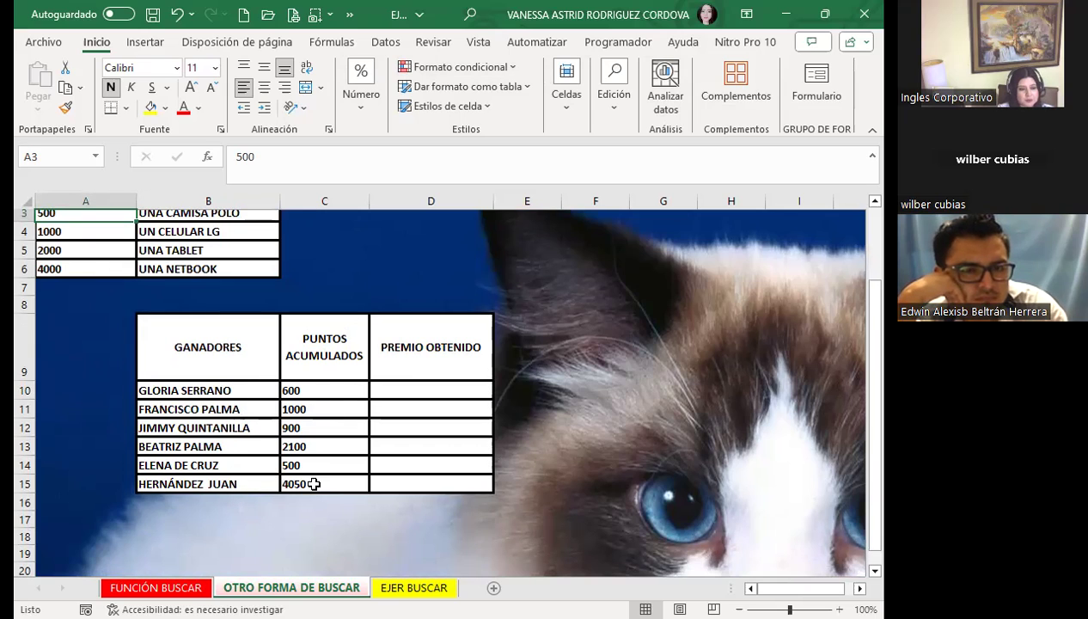
{"action": "left_click", "coordinate": [311, 392]}
{"action": "left_click", "coordinate": [332, 410]}
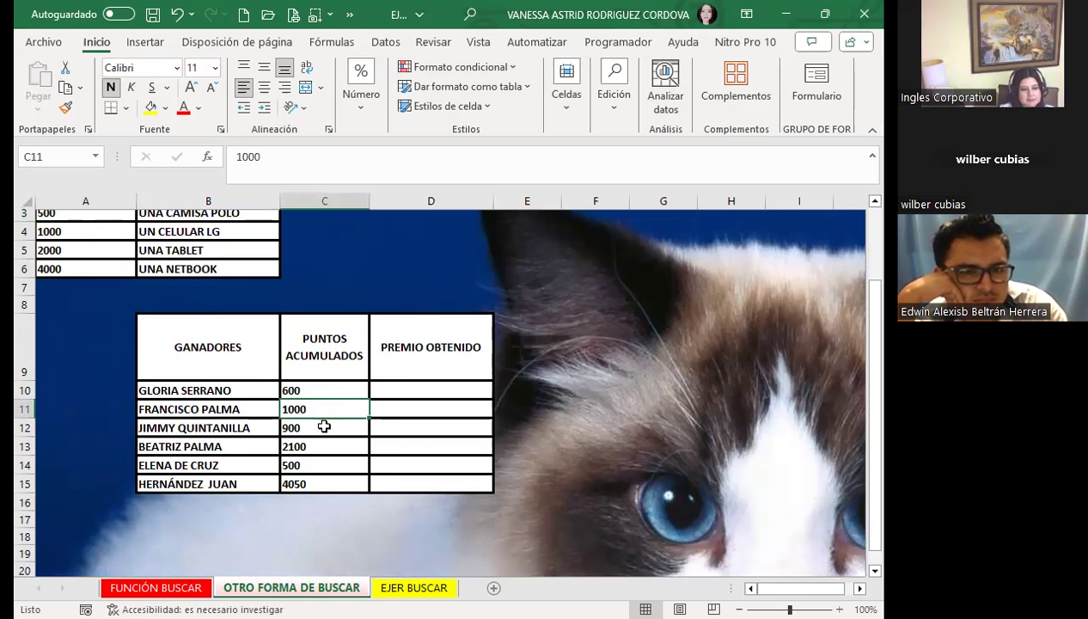
{"action": "left_click", "coordinate": [321, 427]}
{"action": "left_click", "coordinate": [319, 447]}
{"action": "left_click", "coordinate": [318, 465]}
{"action": "left_click", "coordinate": [320, 487]}
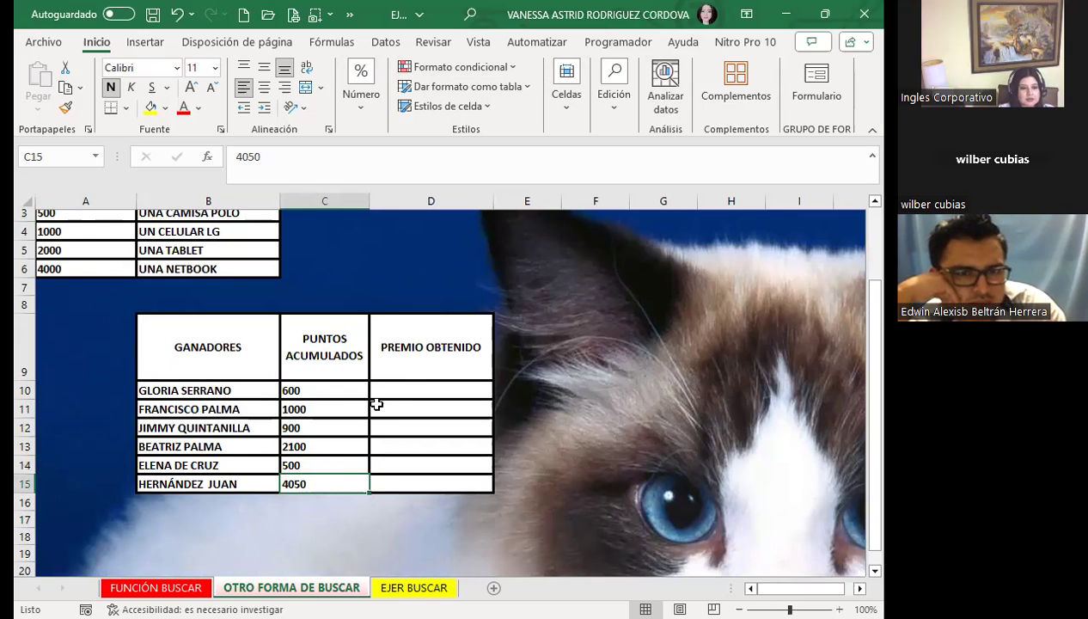
{"action": "left_click", "coordinate": [416, 388]}
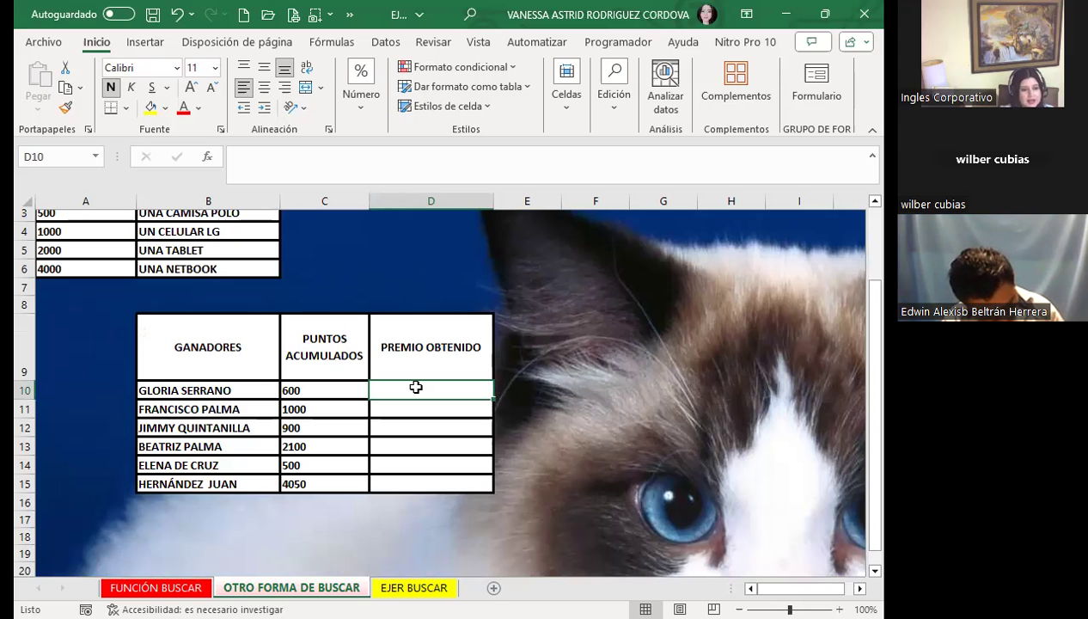
{"action": "scroll", "coordinate": [157, 338], "scroll_direction": "up", "scroll_amount": 1}
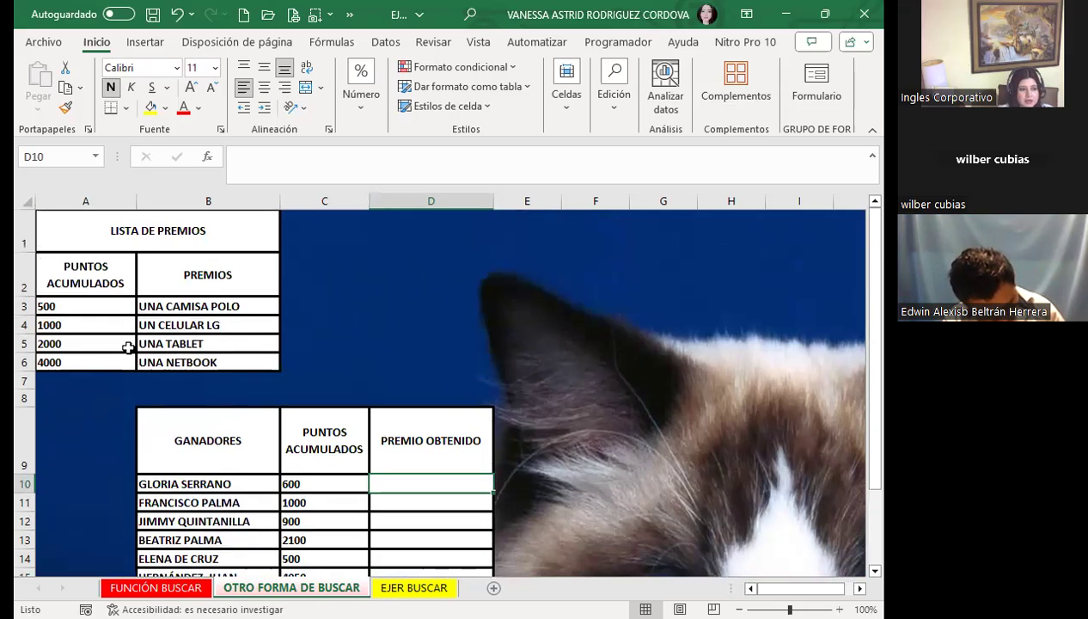
{"action": "scroll", "coordinate": [422, 405], "scroll_direction": "down", "scroll_amount": 1}
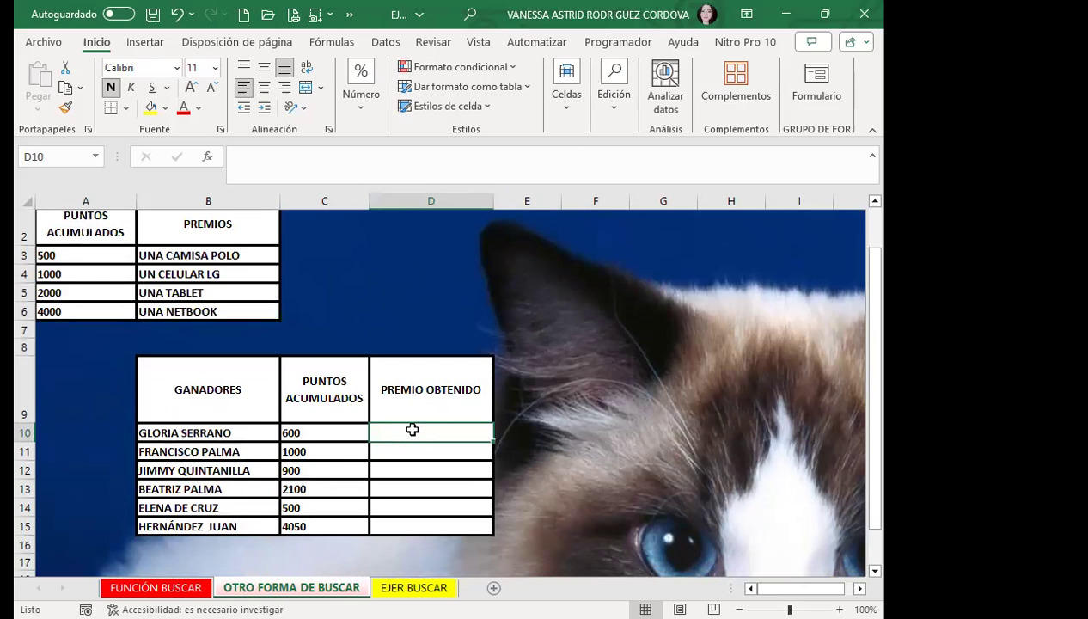
{"action": "scroll", "coordinate": [415, 430], "scroll_direction": "down", "scroll_amount": 1}
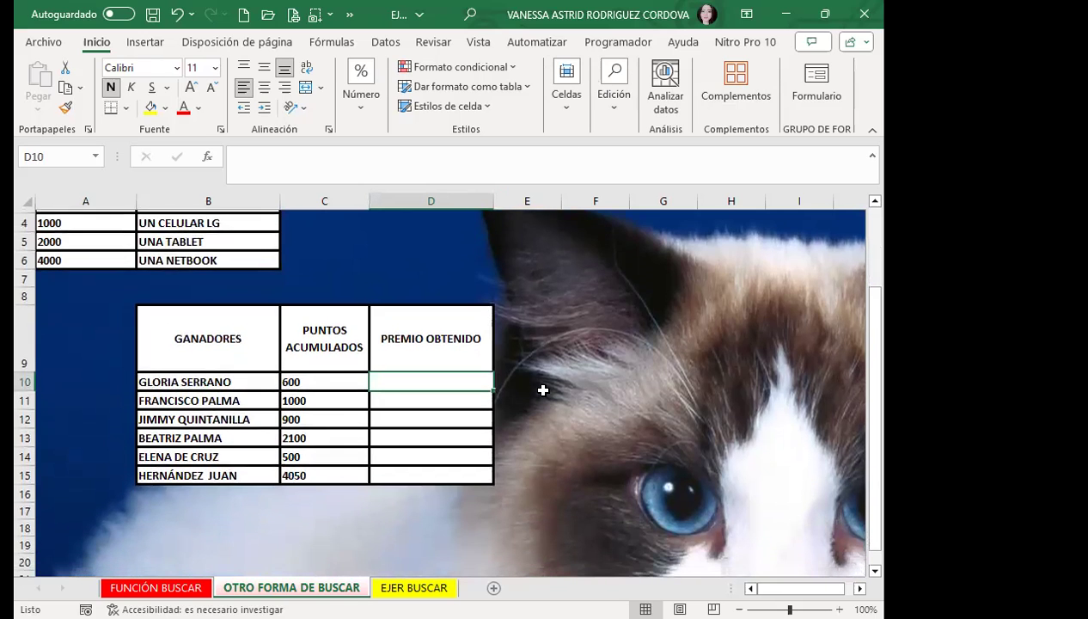
Type =BUSCAR(C10;$A$3:$A$6;$B$3:$B$6) in D10 with absolute points and prize ranges.
{"action": "type", "text": "="}
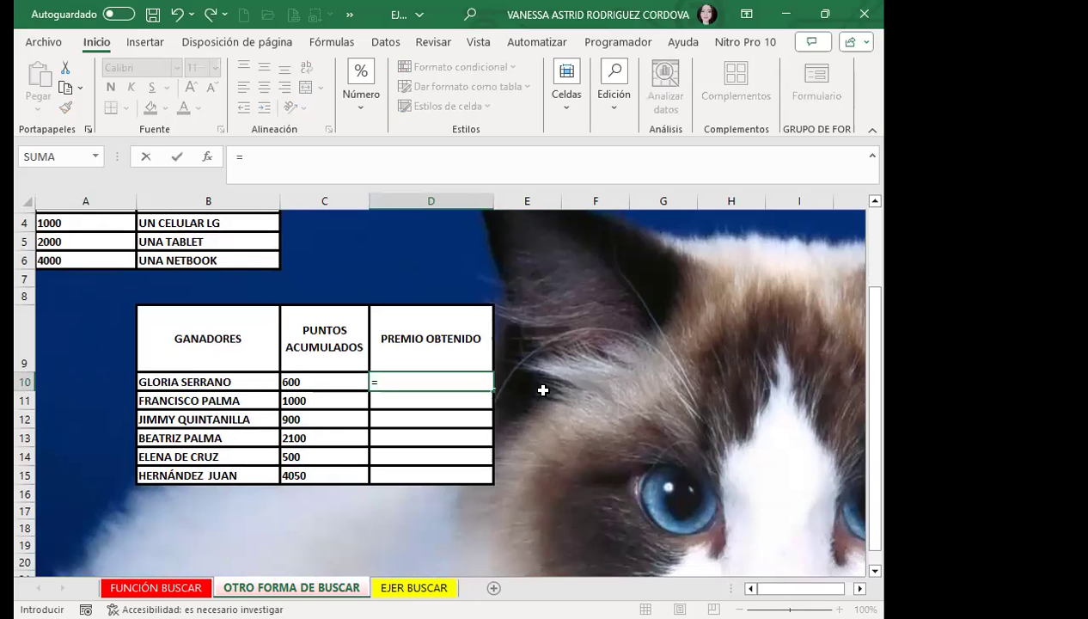
{"action": "type", "text": "BUSCAR("}
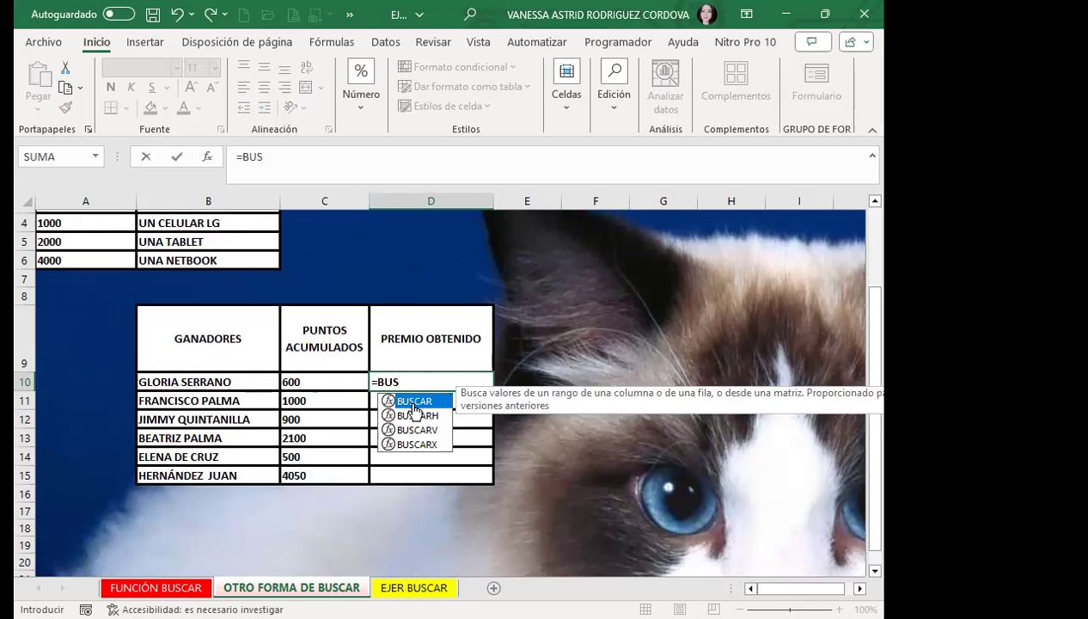
{"action": "double_click", "coordinate": [414, 402]}
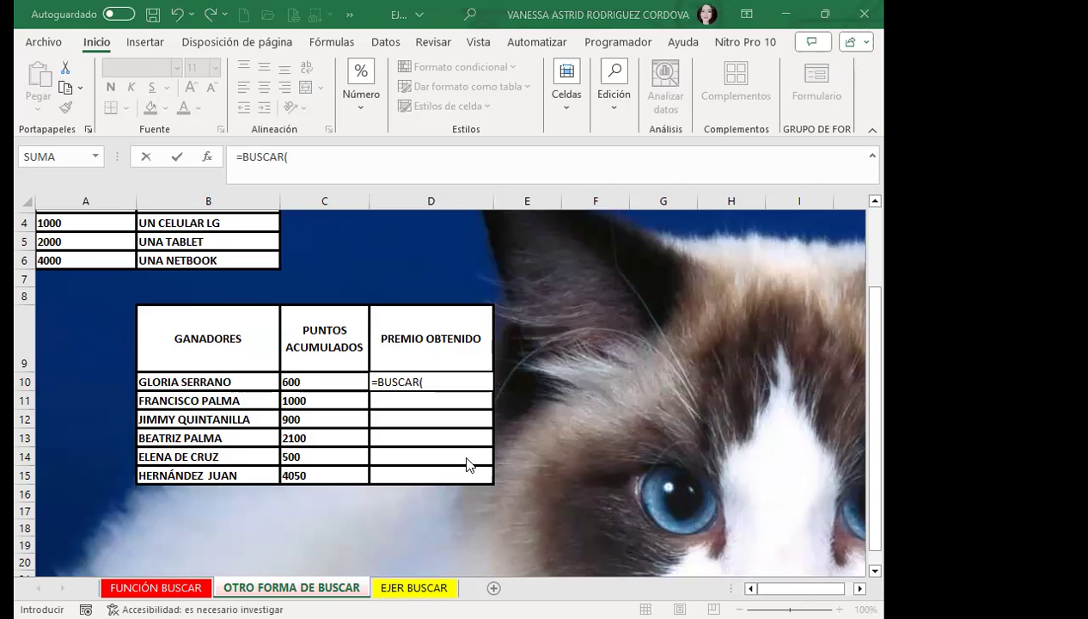
{"action": "left_click", "coordinate": [328, 381]}
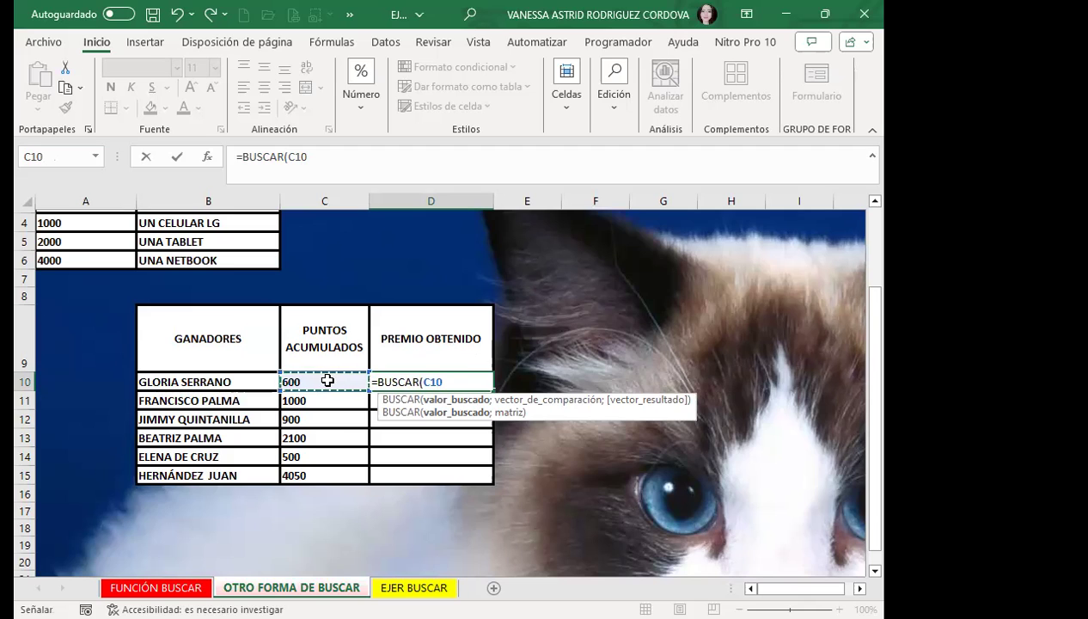
{"action": "type", "text": ";"}
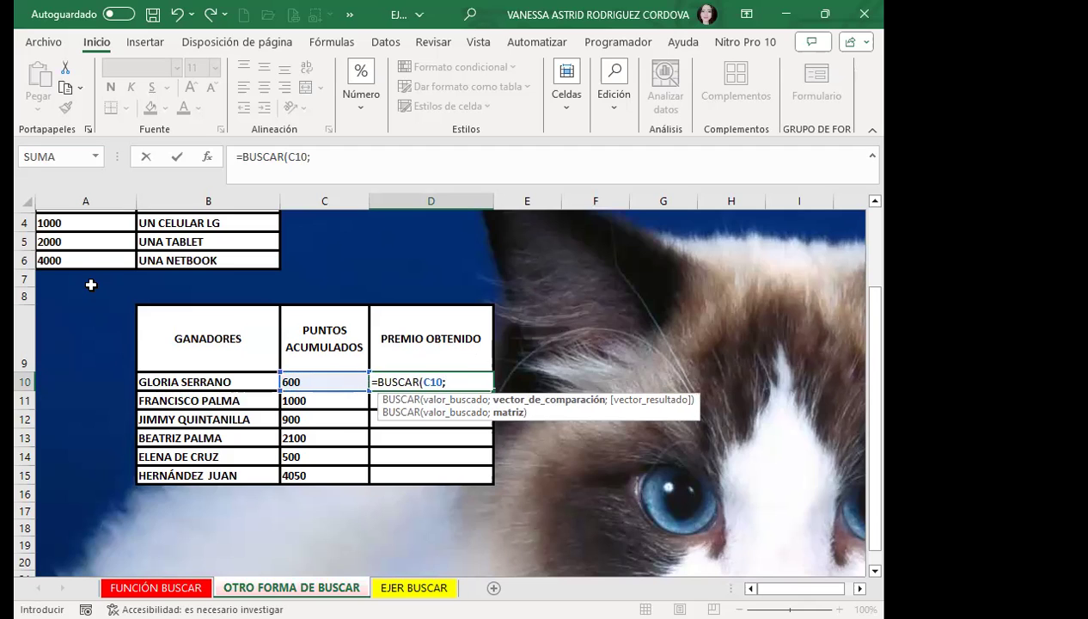
{"action": "scroll", "coordinate": [86, 289], "scroll_direction": "up", "scroll_amount": 1}
{"action": "scroll", "coordinate": [86, 289], "scroll_direction": "up", "scroll_amount": 1}
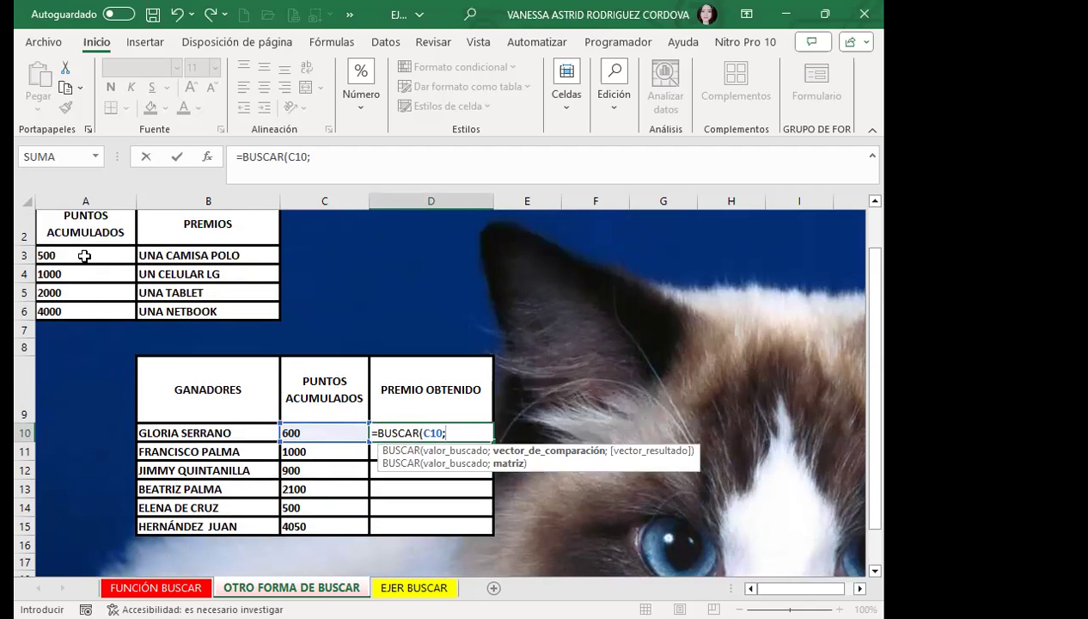
{"action": "left_click_drag", "start_coordinate": [84, 255], "coordinate": [86, 303]}
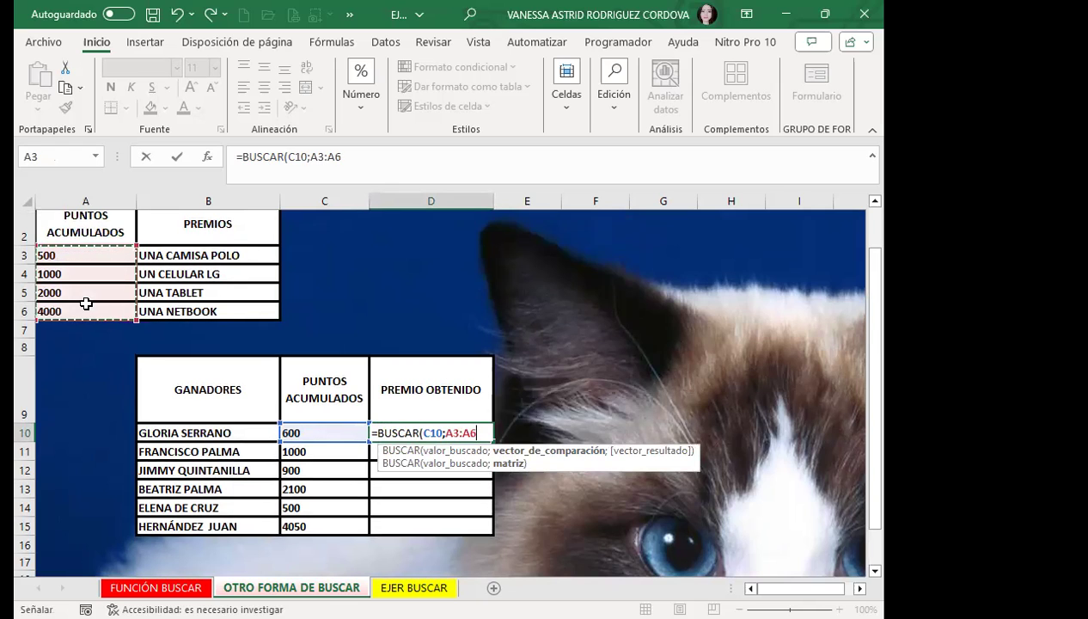
{"action": "key", "text": "F4"}
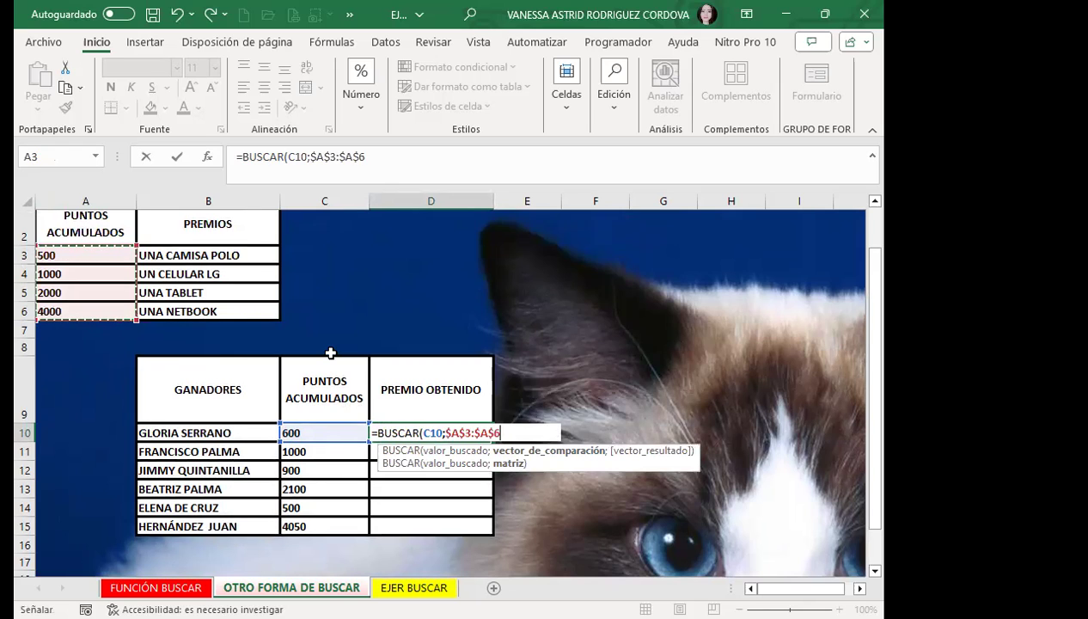
{"action": "type", "text": ";"}
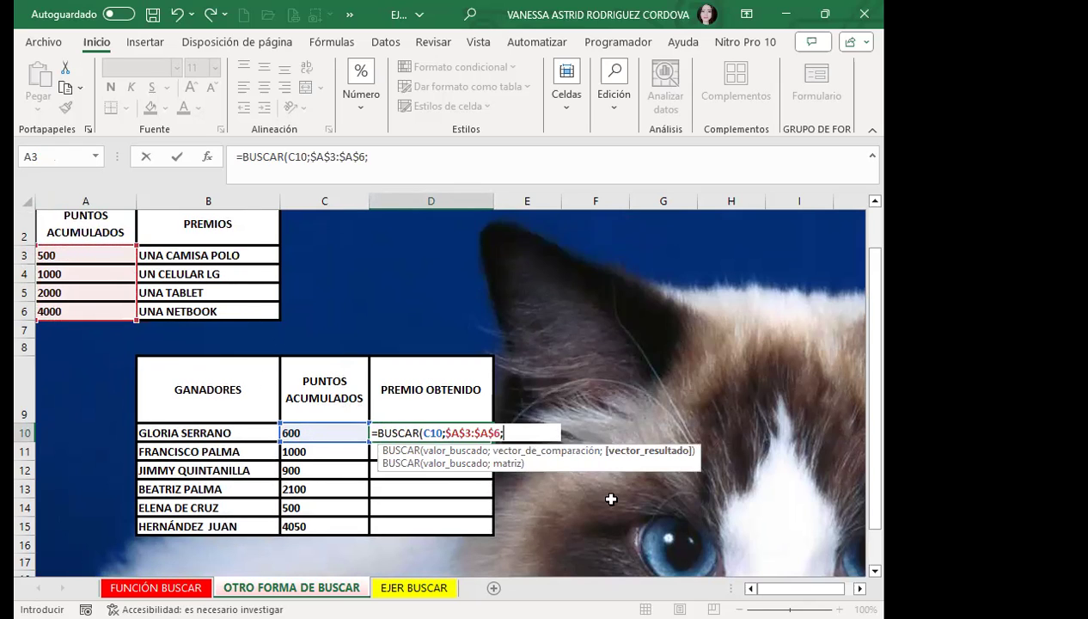
{"action": "left_click_drag", "start_coordinate": [246, 251], "coordinate": [246, 305]}
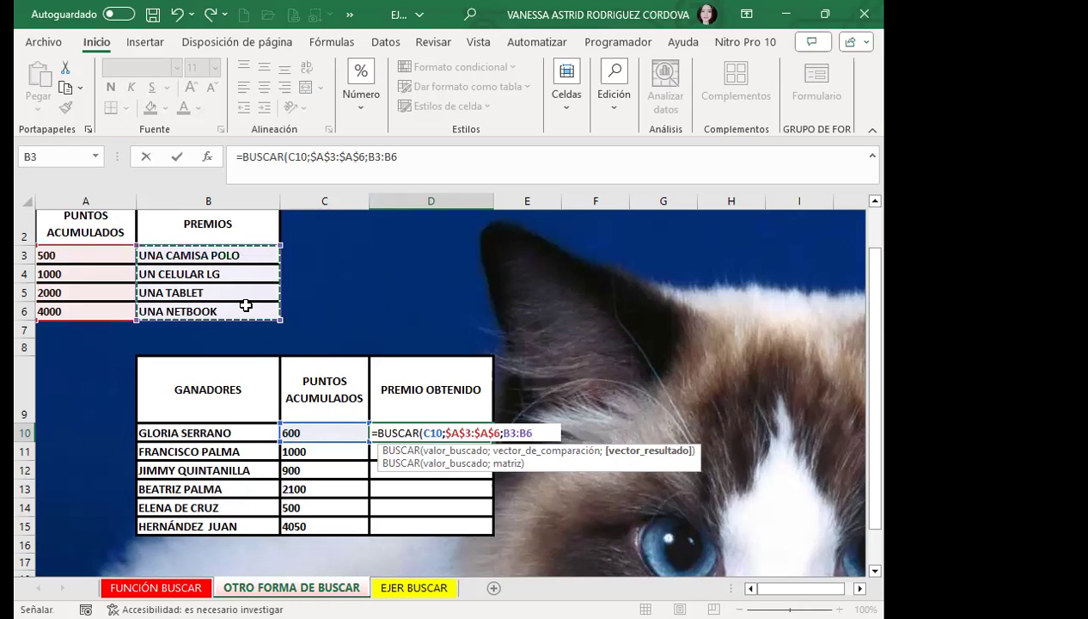
{"action": "key", "text": "F4"}
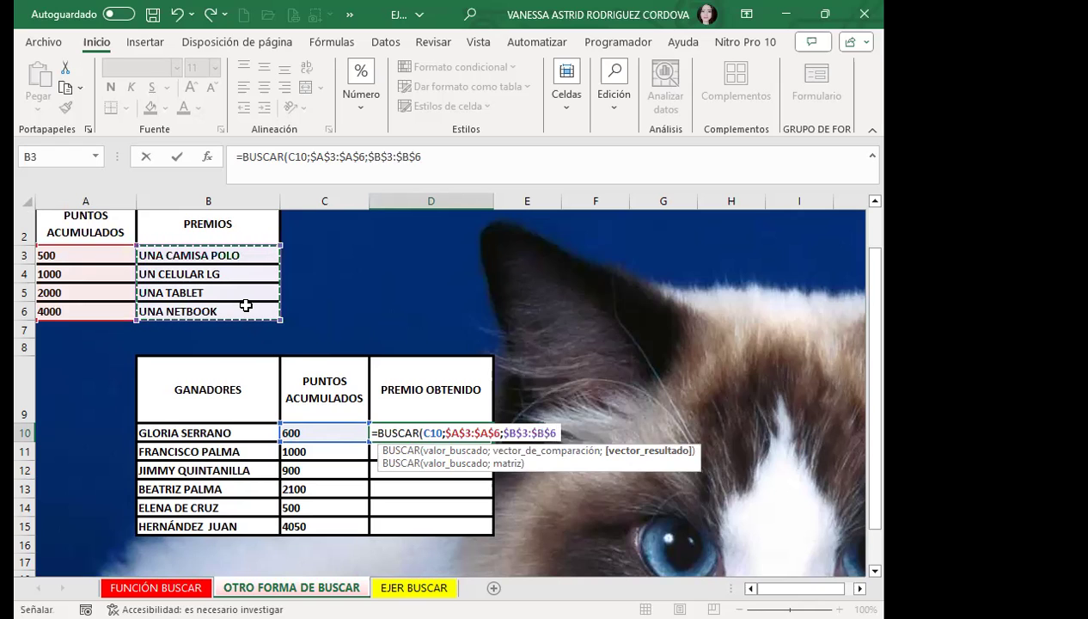
Close and commit D10's prize formula, then fill it down to D15.
{"action": "type", "text": ")"}
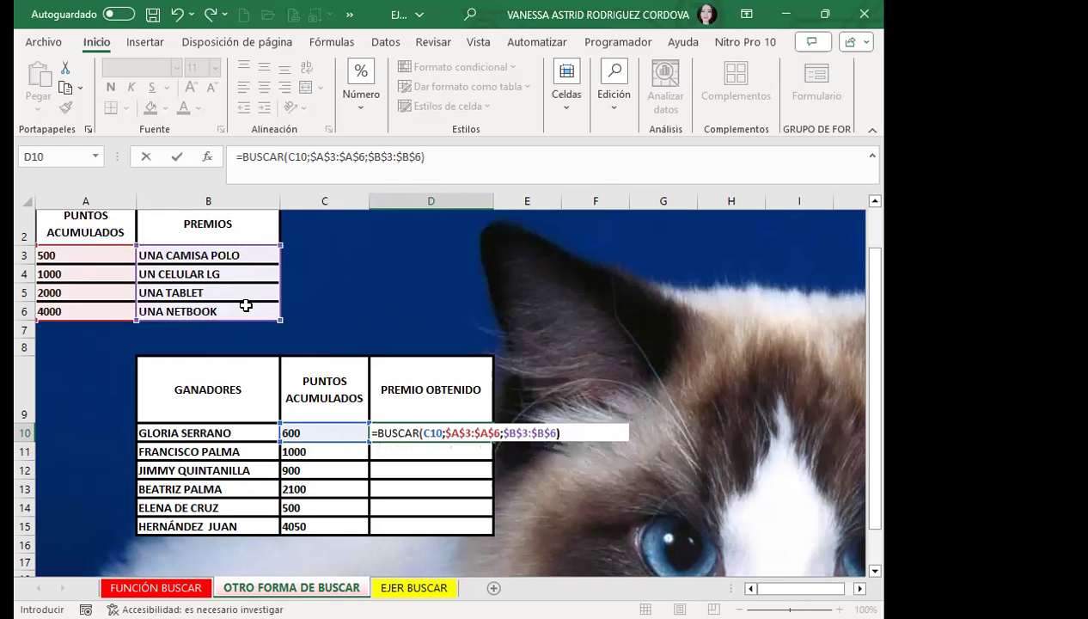
{"action": "key", "text": "Return"}
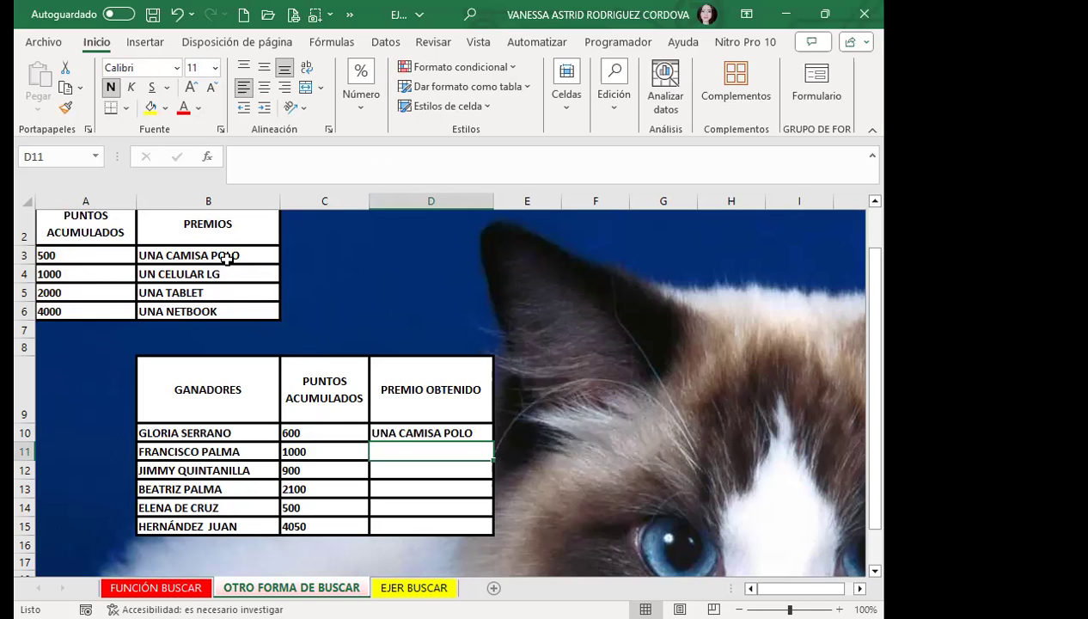
{"action": "left_click", "coordinate": [465, 422]}
{"action": "left_click", "coordinate": [461, 431]}
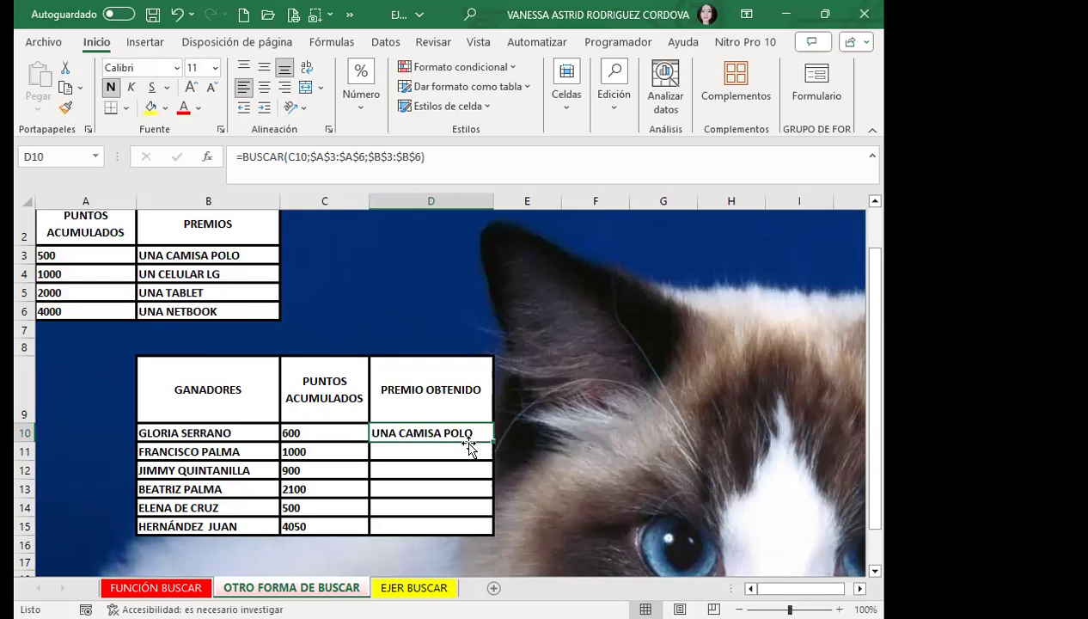
{"action": "left_click_drag", "start_coordinate": [494, 442], "coordinate": [494, 533]}
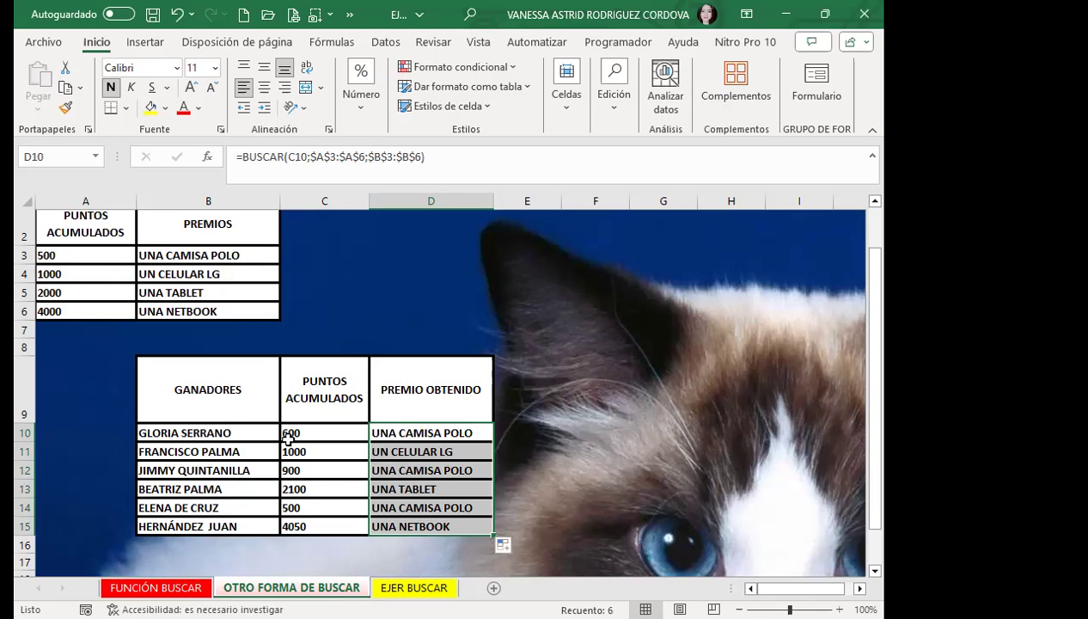
{"action": "left_click", "coordinate": [342, 461]}
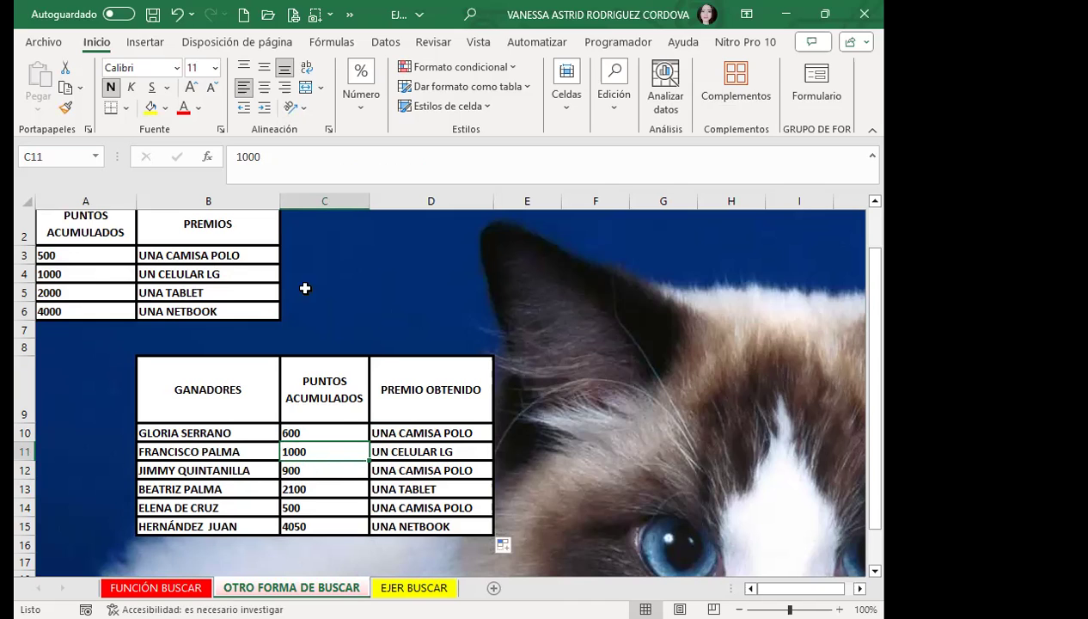
{"action": "left_click", "coordinate": [473, 453]}
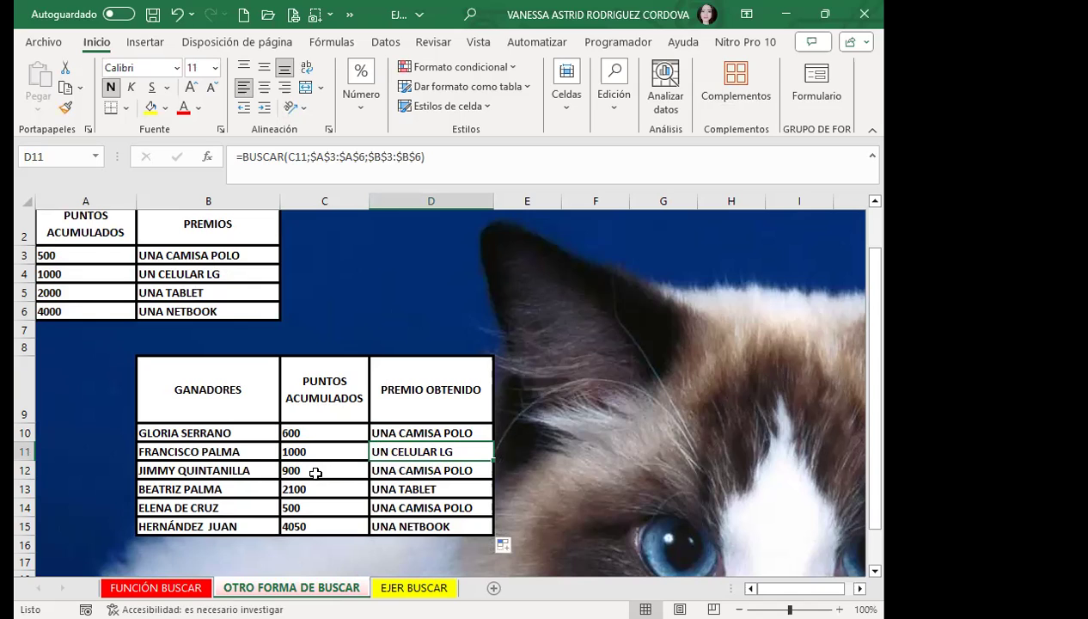
{"action": "left_click", "coordinate": [316, 473]}
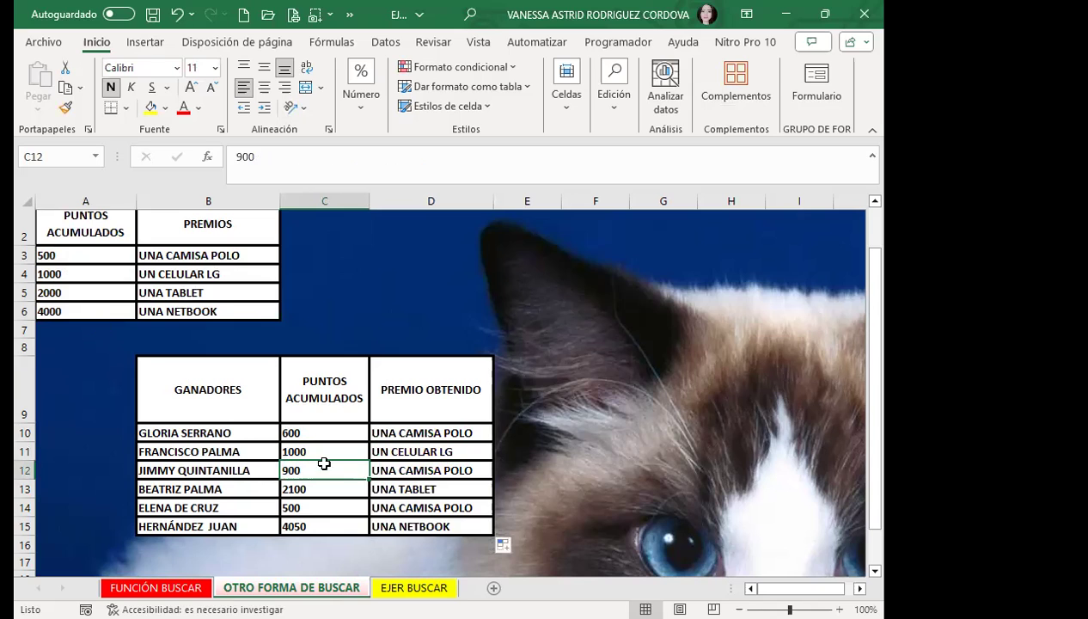
{"action": "left_click", "coordinate": [429, 468]}
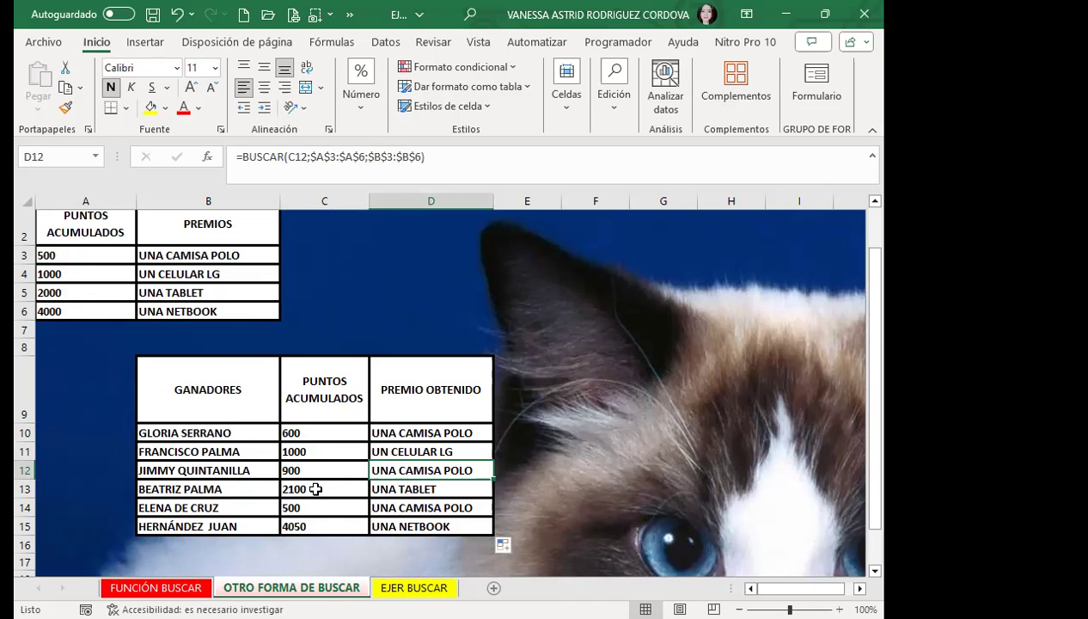
{"action": "left_click", "coordinate": [315, 489]}
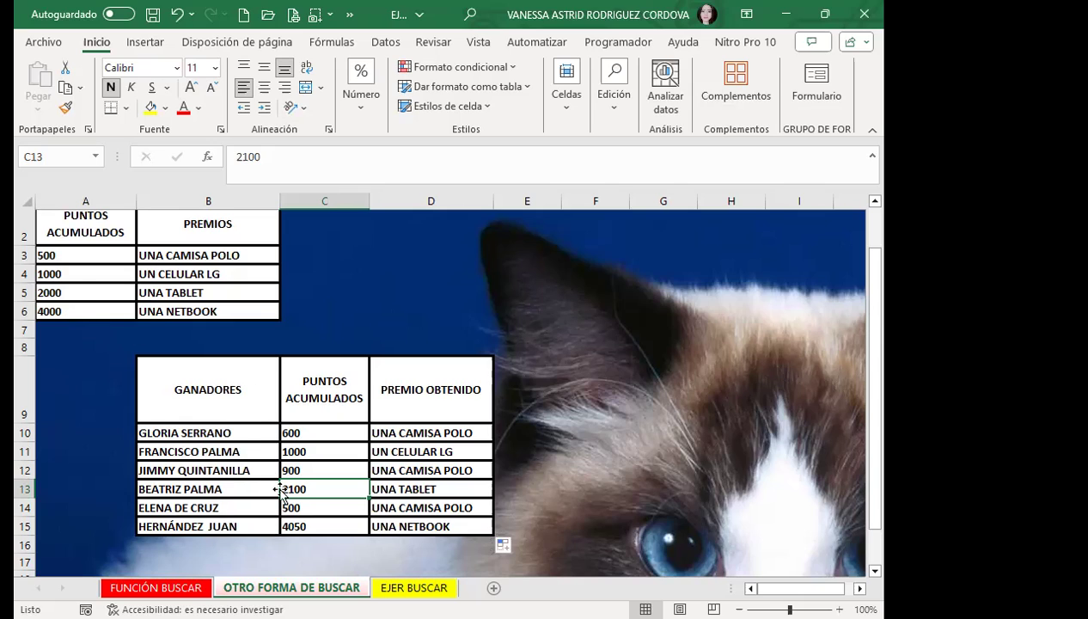
{"action": "left_click", "coordinate": [446, 490]}
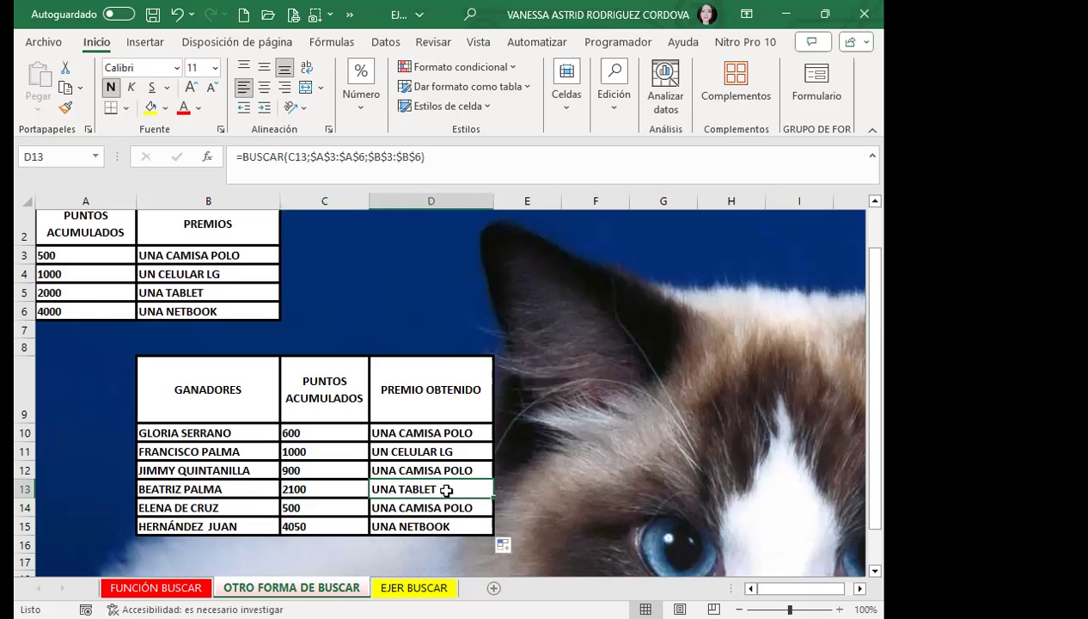
{"action": "left_click", "coordinate": [324, 505]}
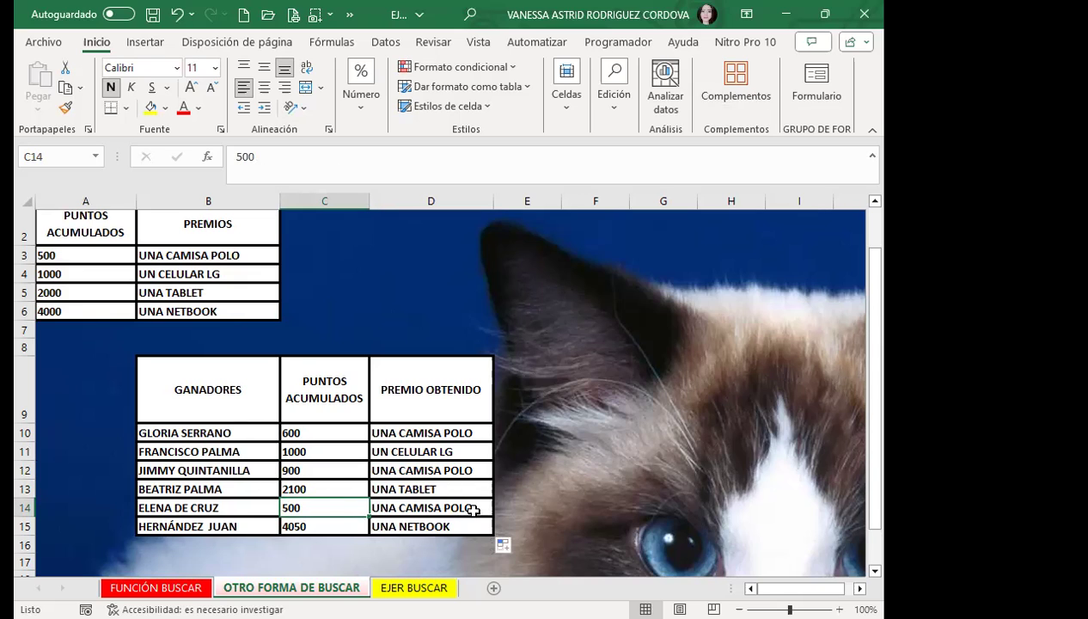
{"action": "left_click", "coordinate": [323, 527]}
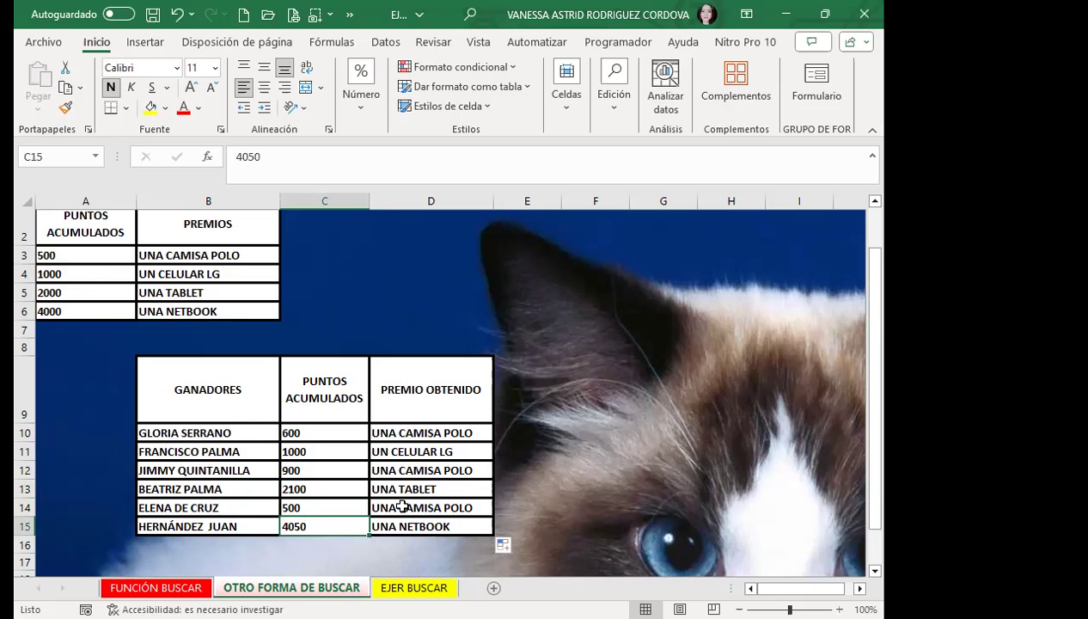
{"action": "left_click", "coordinate": [464, 523]}
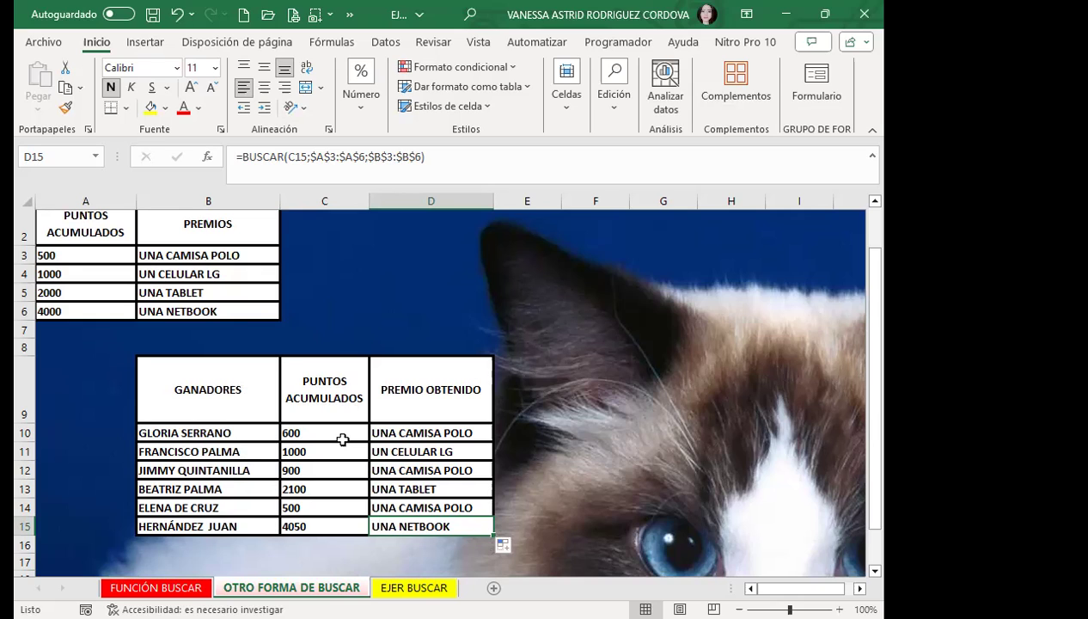
{"action": "left_click", "coordinate": [414, 430]}
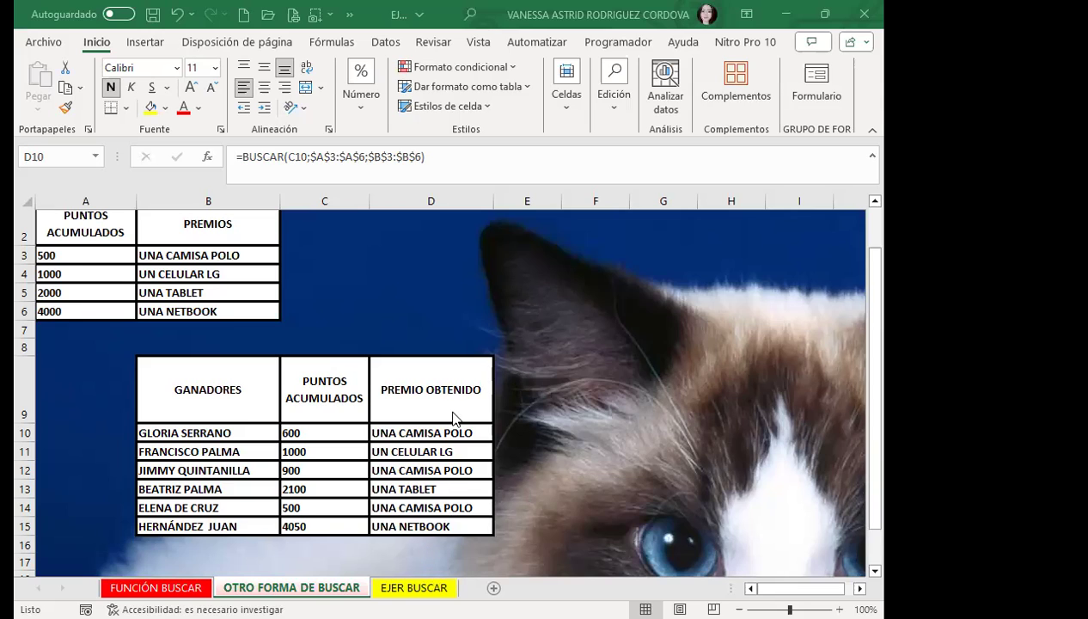
{"action": "left_click", "coordinate": [429, 435]}
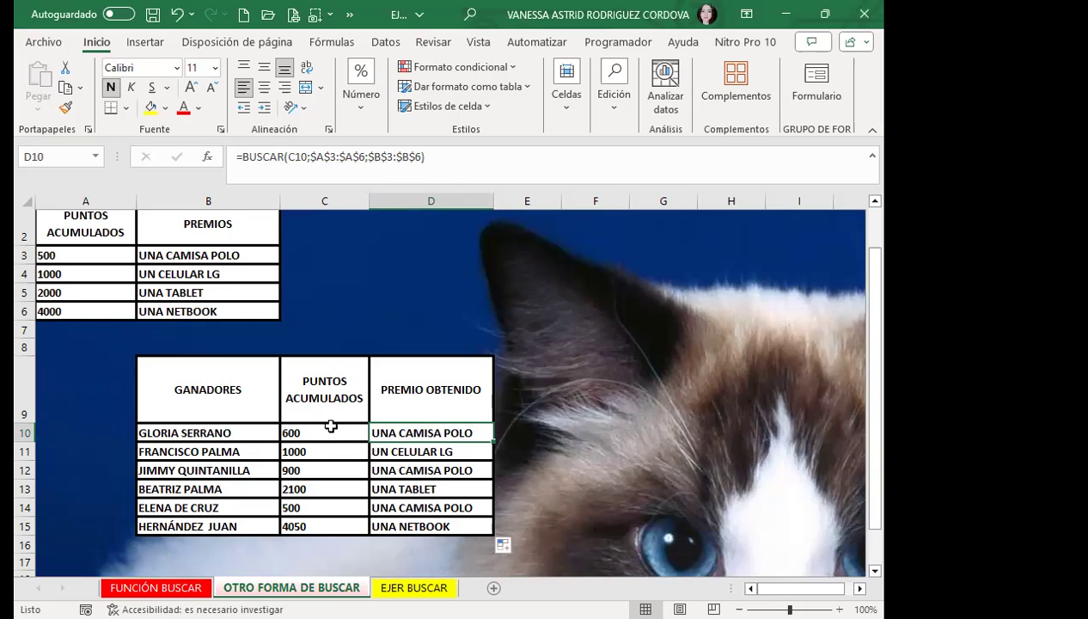
Clear C10:C15, undo it, then blank only C10 so D10 shows #N/D.
{"action": "left_click_drag", "start_coordinate": [330, 426], "coordinate": [330, 531]}
{"action": "key", "text": "ctrl+c"}
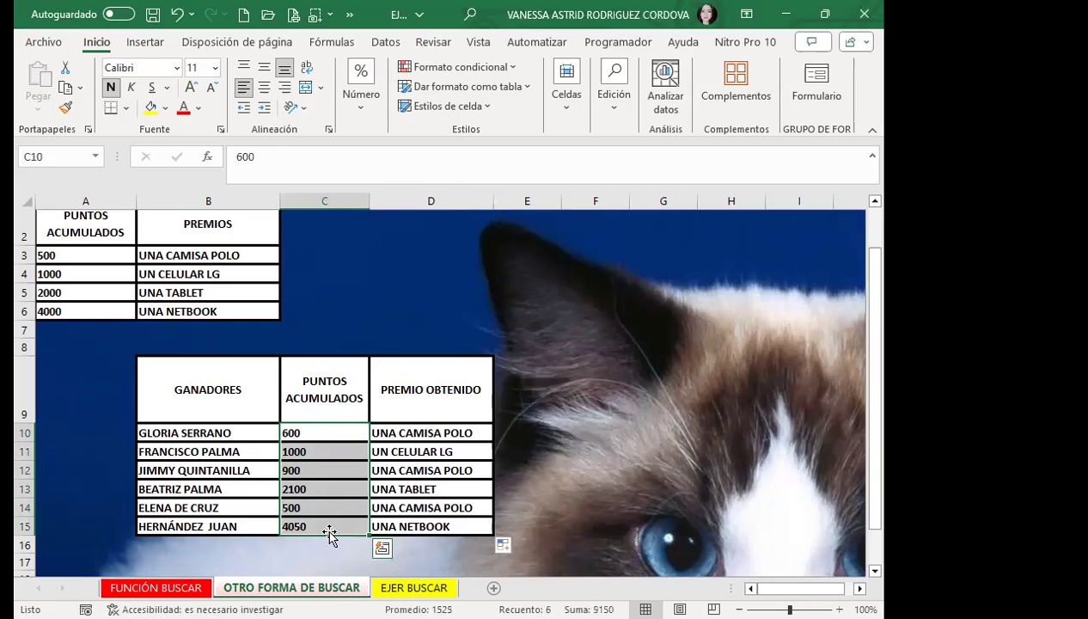
{"action": "key", "text": "Delete"}
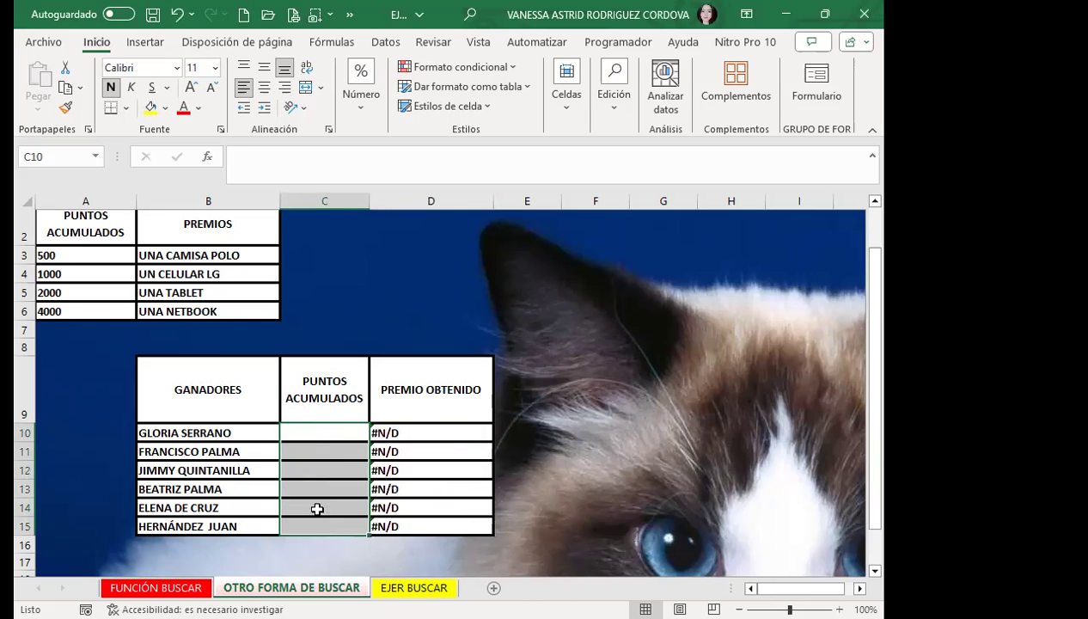
{"action": "left_click", "coordinate": [327, 434]}
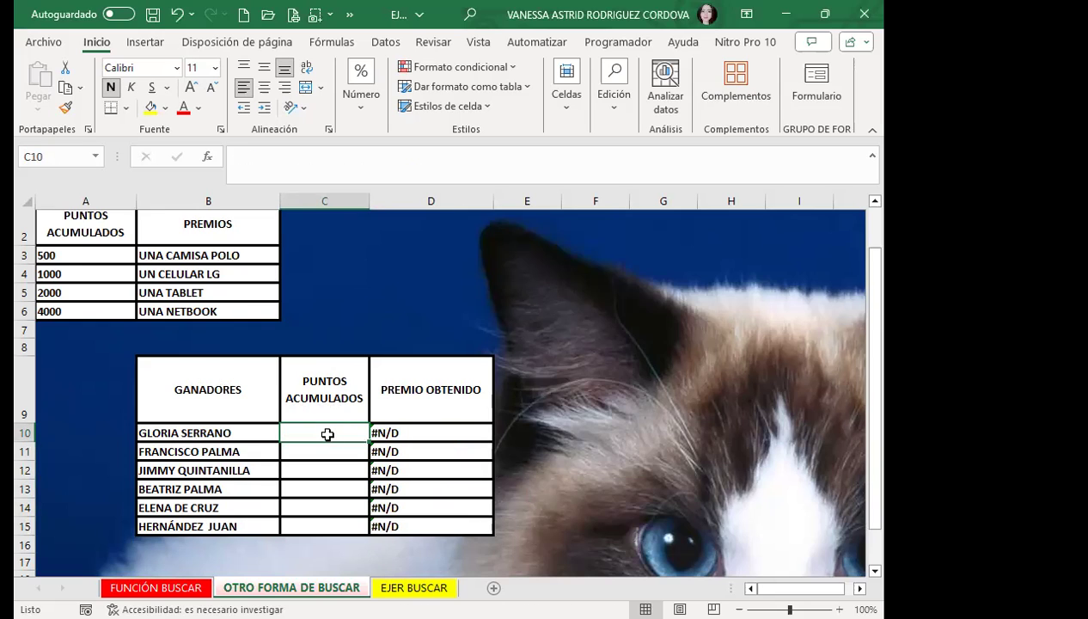
{"action": "key", "text": "ctrl+z"}
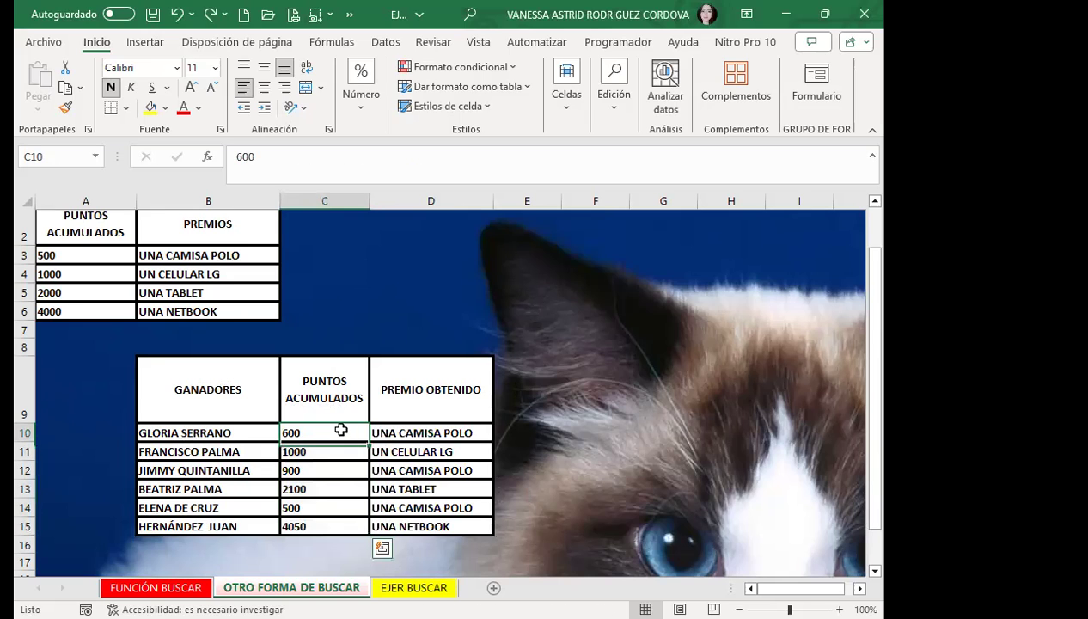
{"action": "key", "text": "Delete"}
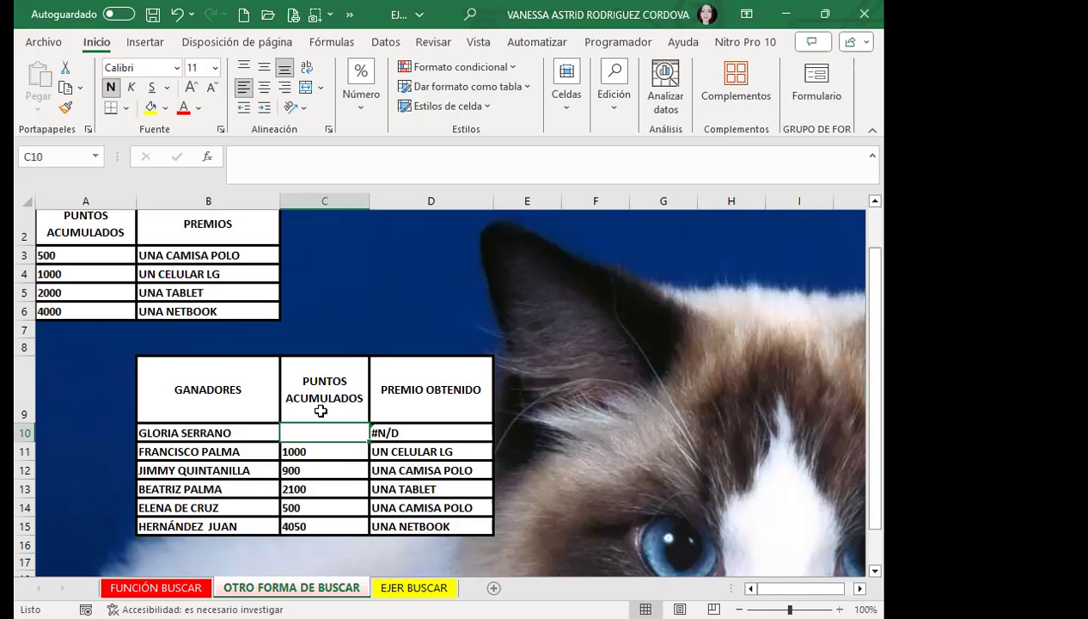
{"action": "left_click", "coordinate": [411, 430]}
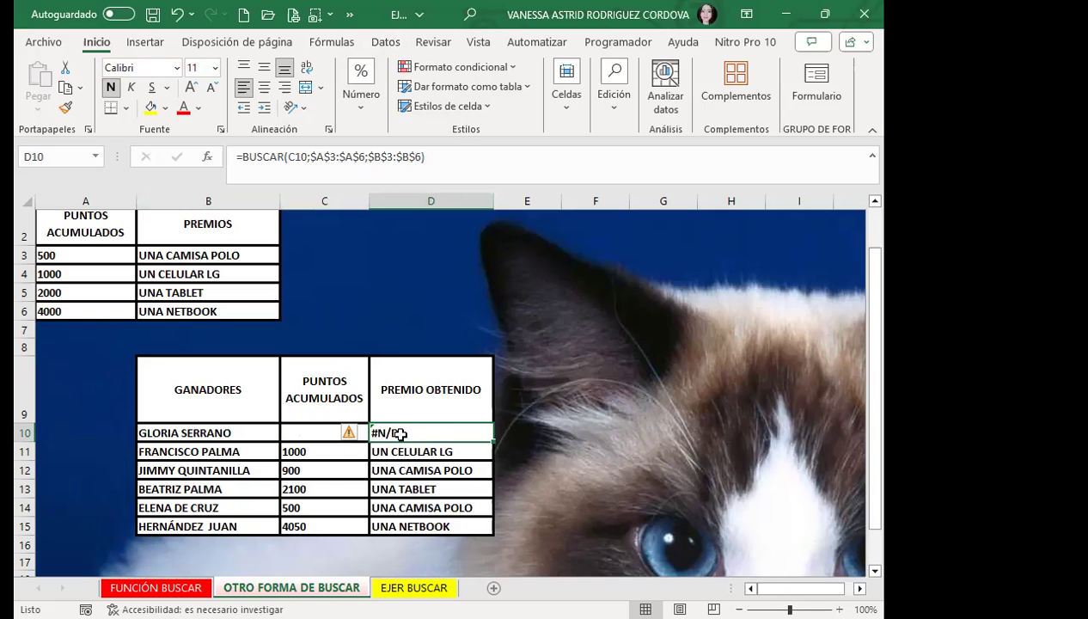
Test C10 with 600 points, then clear it again.
{"action": "left_click", "coordinate": [308, 432]}
{"action": "type", "text": "600"}
{"action": "key", "text": "Return"}
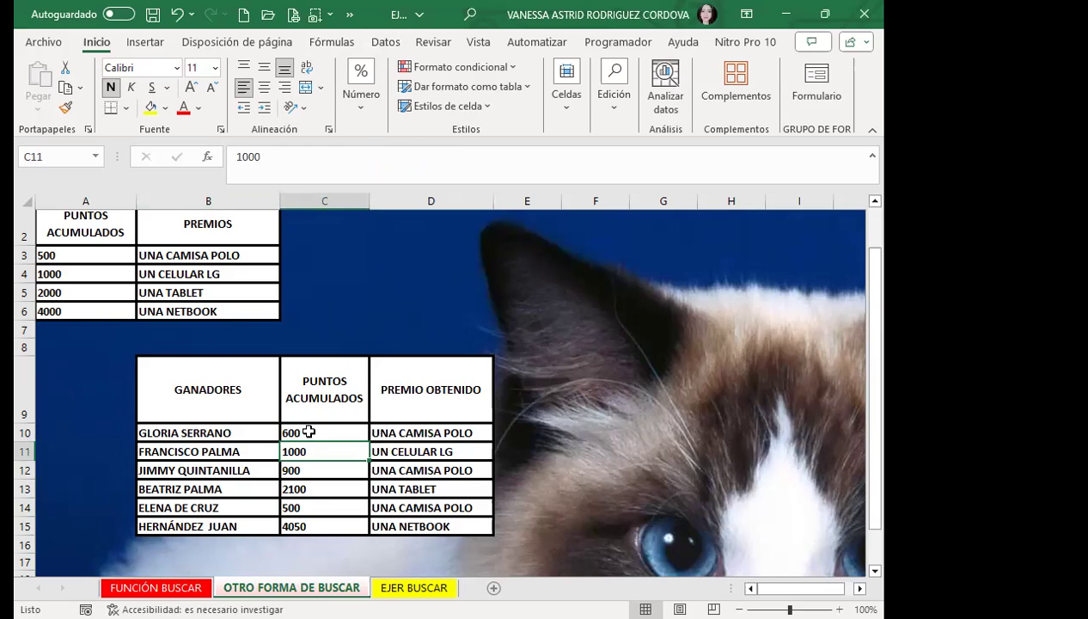
{"action": "left_click", "coordinate": [309, 431]}
{"action": "key", "text": "Delete"}
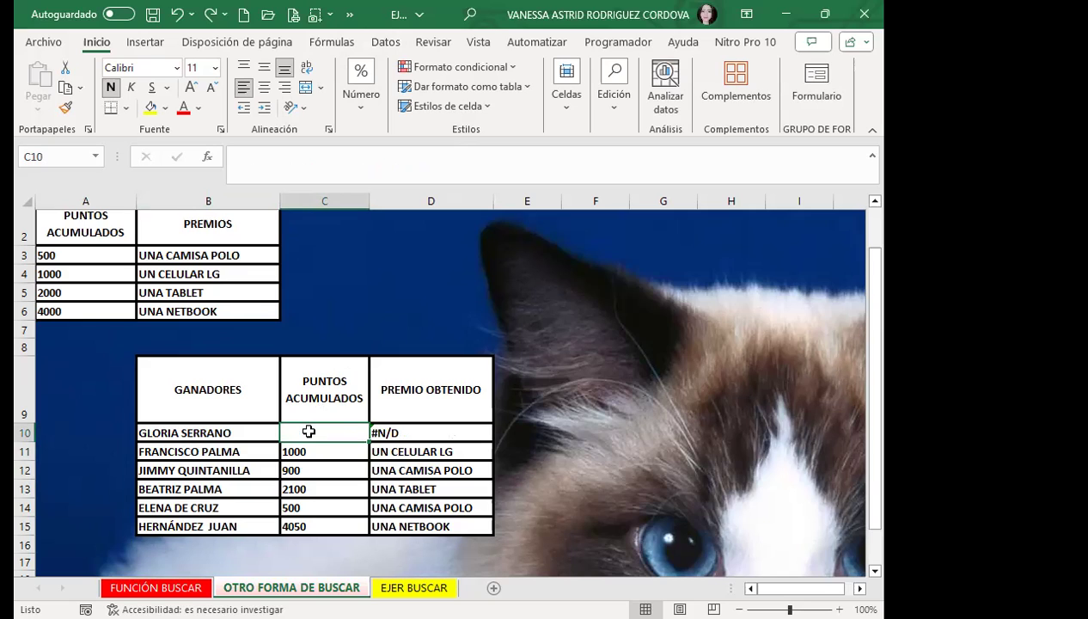
Clear C11:C15, test 600 in C10, then undo and paste back the other winners' points.
{"action": "left_click_drag", "start_coordinate": [333, 449], "coordinate": [325, 526]}
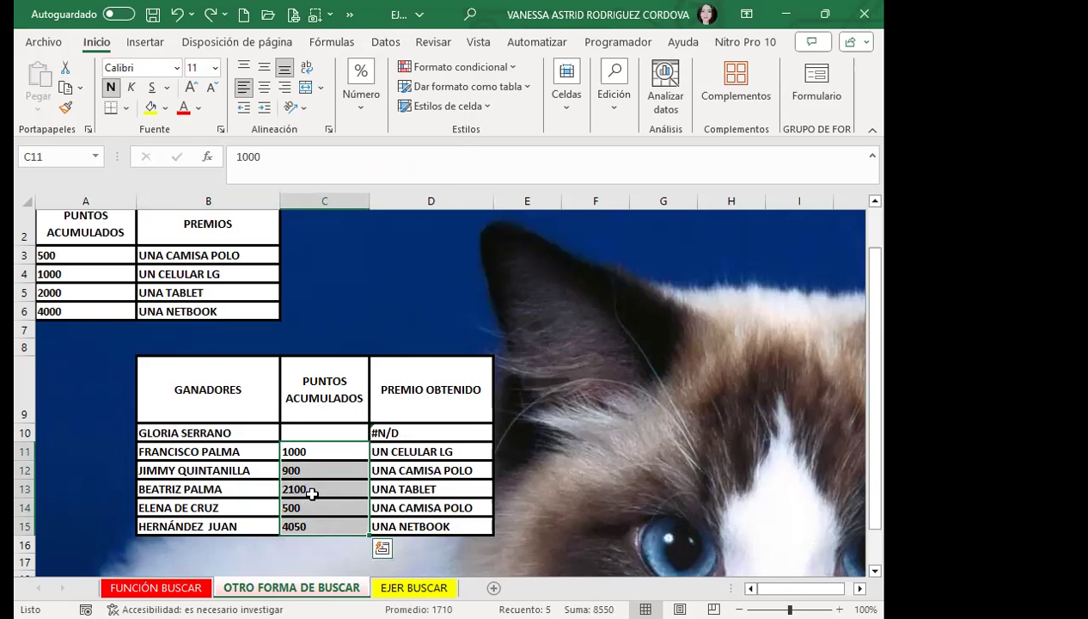
{"action": "key", "text": "Delete"}
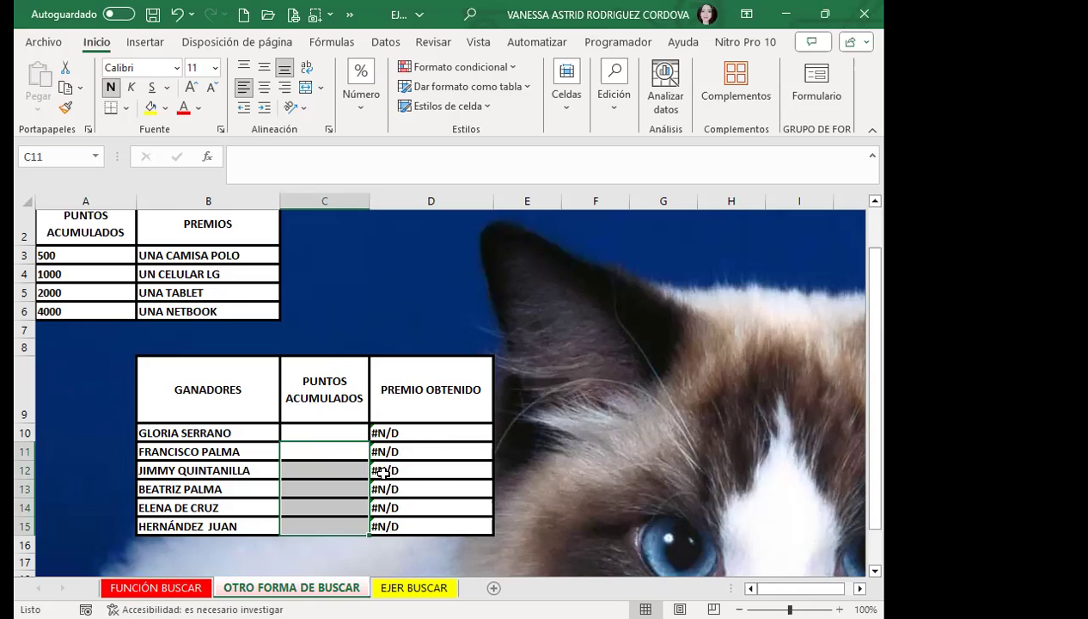
{"action": "left_click", "coordinate": [425, 434]}
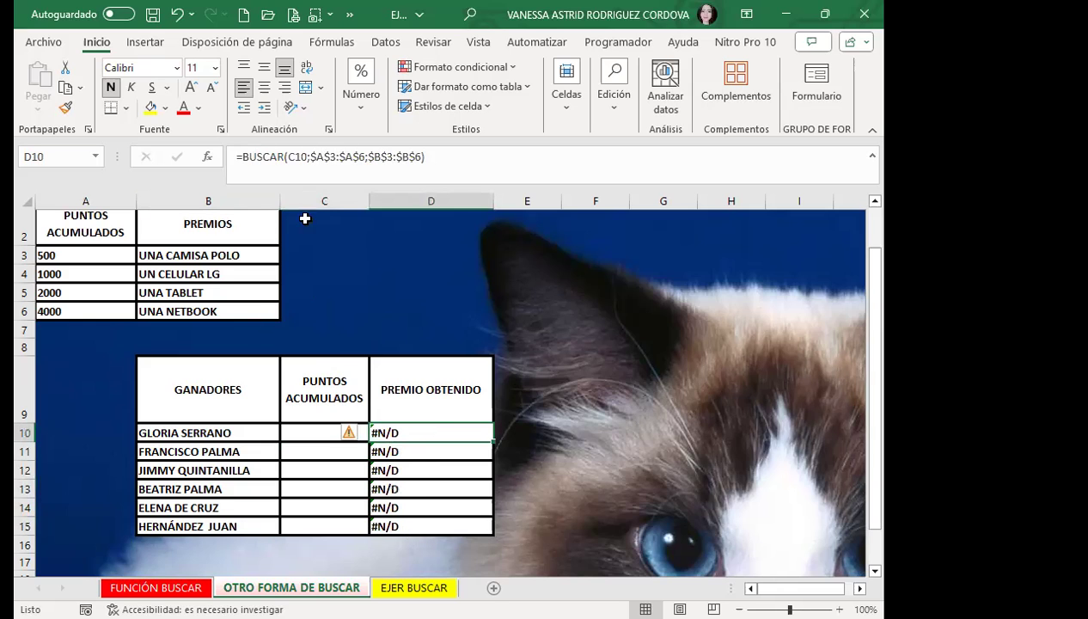
{"action": "left_click", "coordinate": [295, 427]}
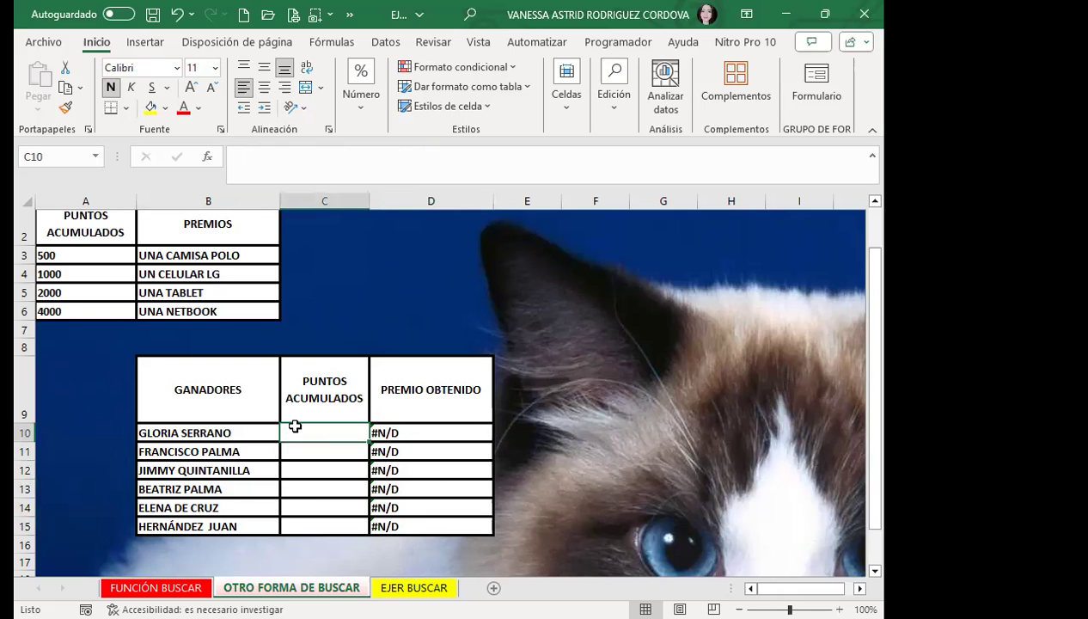
{"action": "type", "text": "600"}
{"action": "key", "text": "Return"}
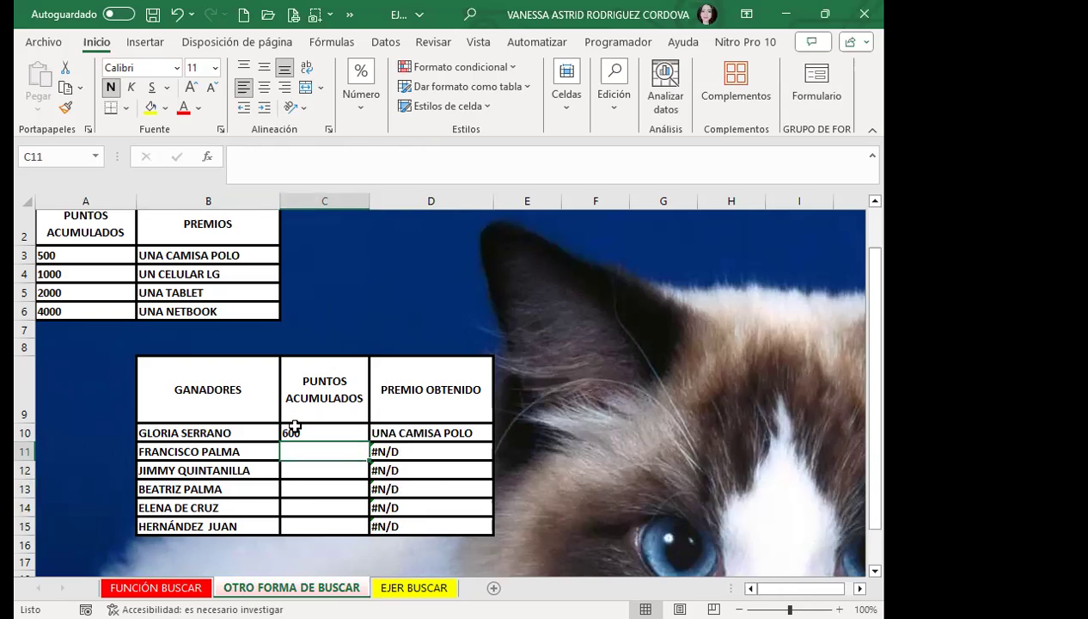
{"action": "key", "text": "ctrl+z"}
{"action": "left_click", "coordinate": [332, 448]}
{"action": "key", "text": "ctrl+v"}
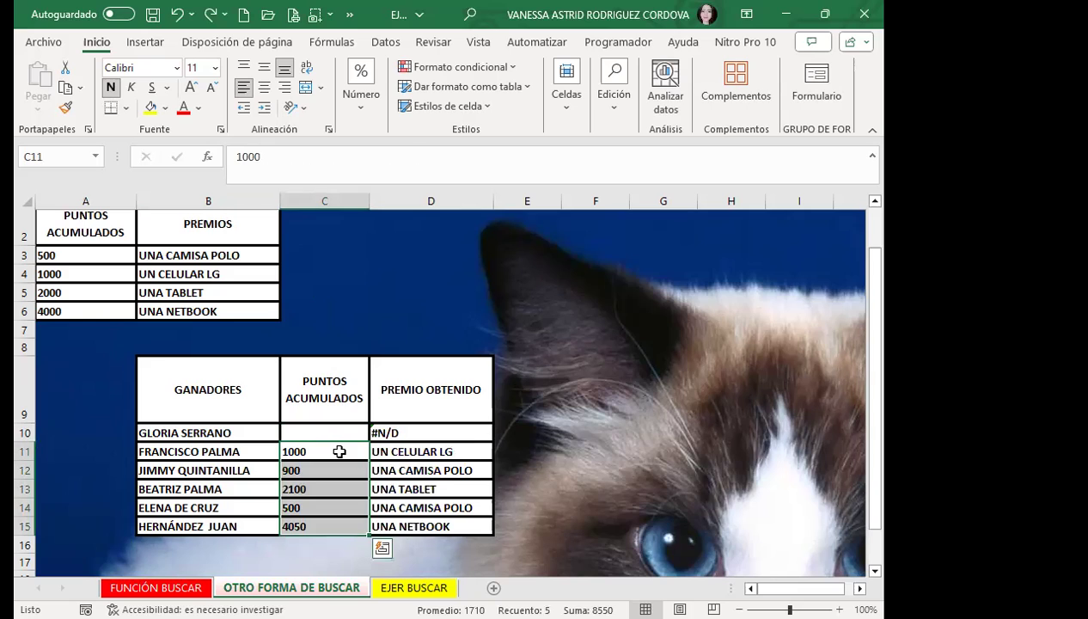
Select D10 and place the cursor at the start of its formula.
{"action": "left_click", "coordinate": [424, 432]}
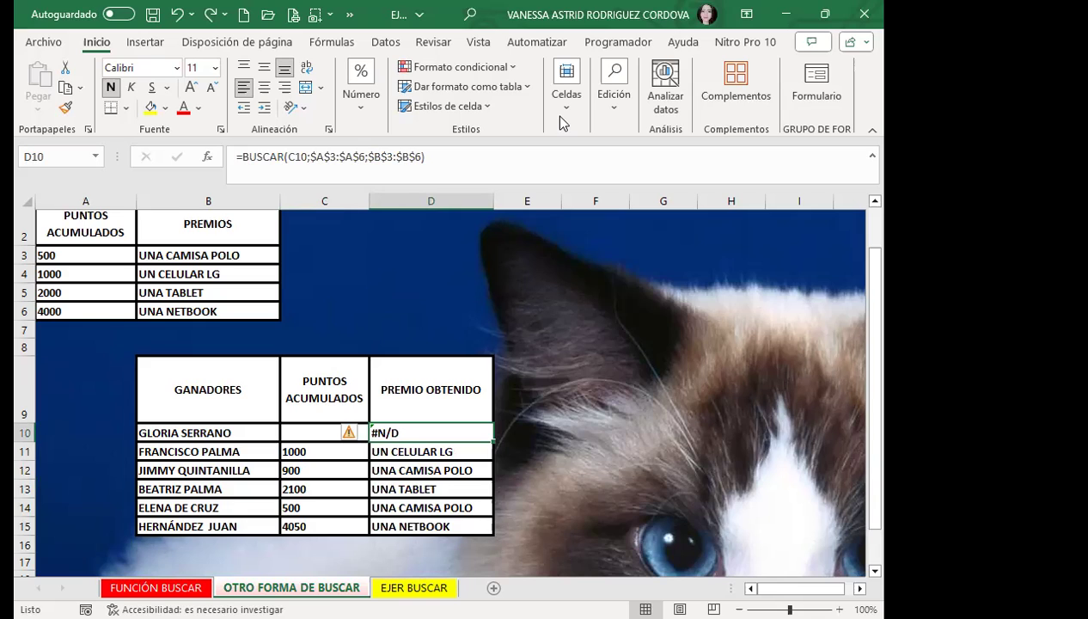
{"action": "left_click", "coordinate": [416, 431]}
{"action": "left_click", "coordinate": [410, 428]}
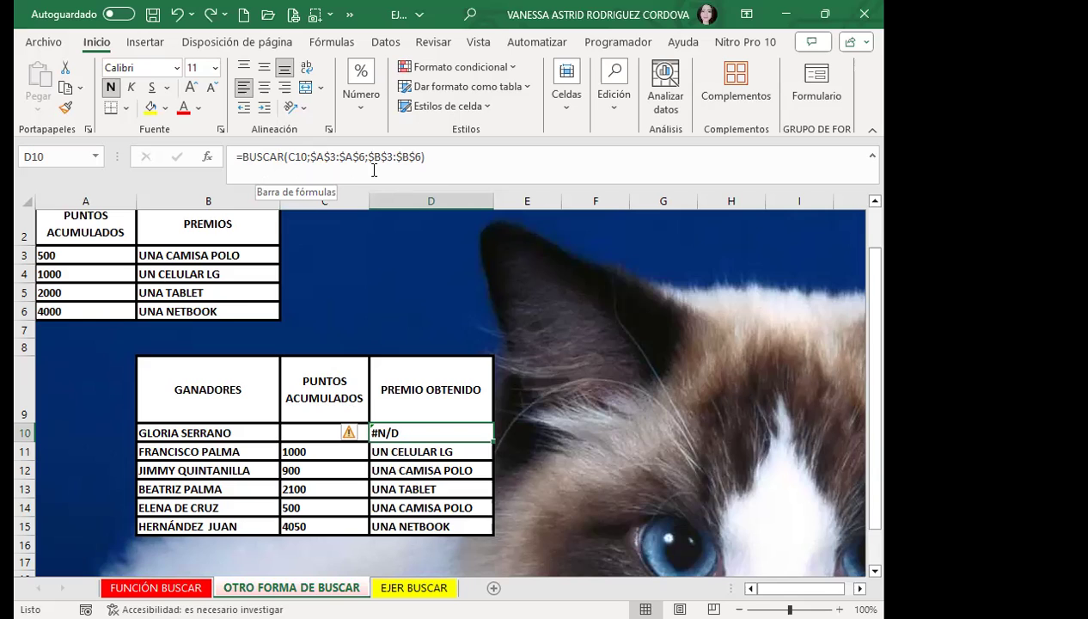
{"action": "left_click", "coordinate": [241, 157]}
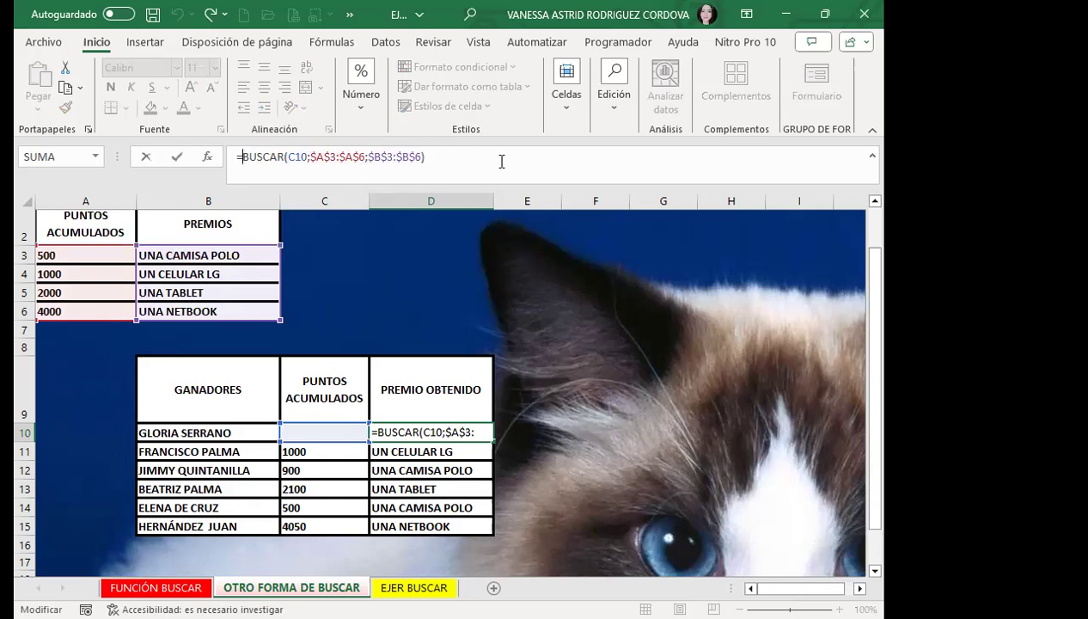
Change D10 to =SI.ERROR(BUSCAR(C10;$A$3:$A$6;$B$3:$B$6);"NO HAY DATOS").
{"action": "type", "text": "$"}
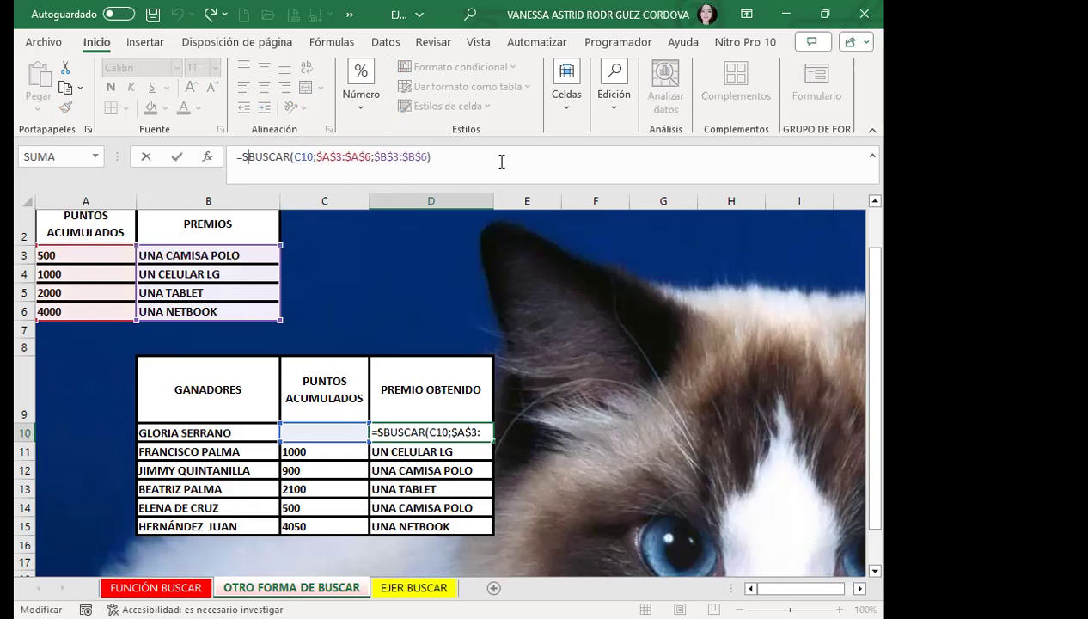
{"action": "type", "text": "I"}
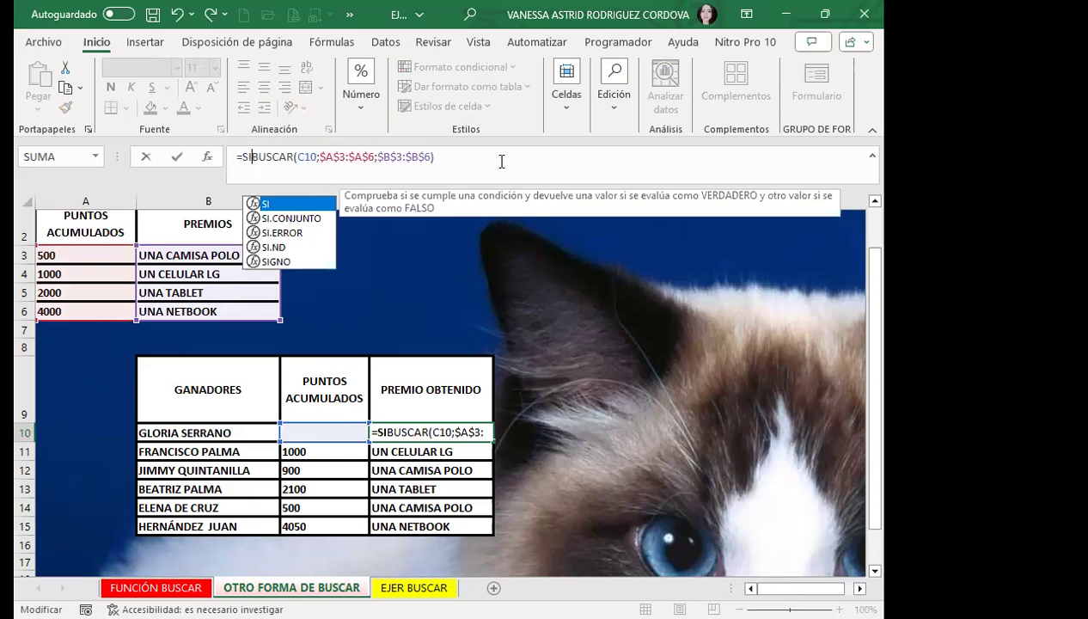
{"action": "type", "text": "."}
{"action": "key", "text": "Down"}
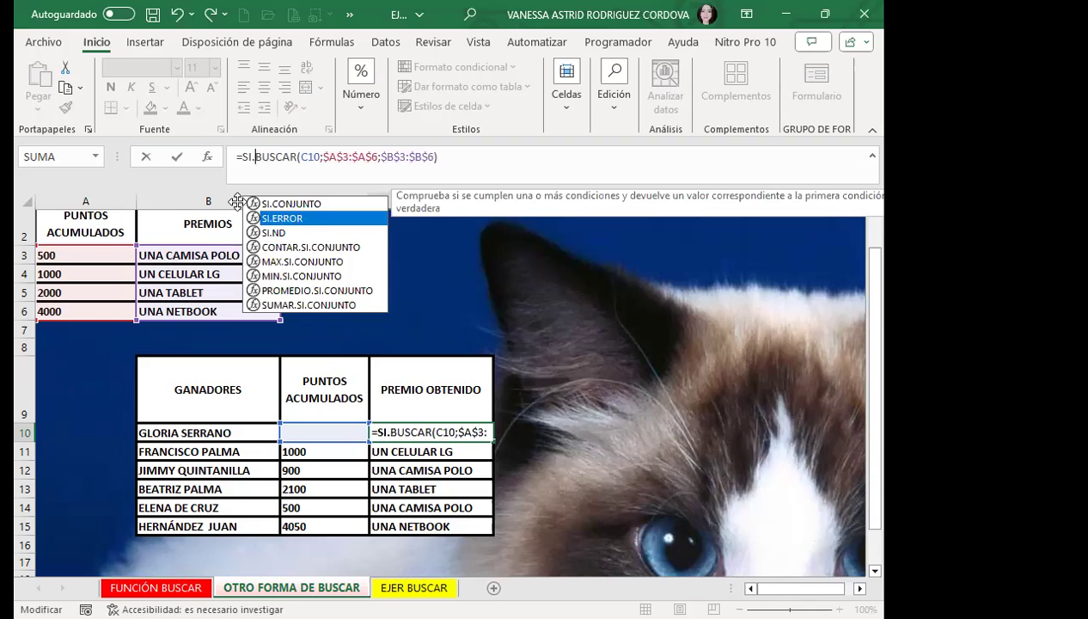
{"action": "key", "text": "Tab"}
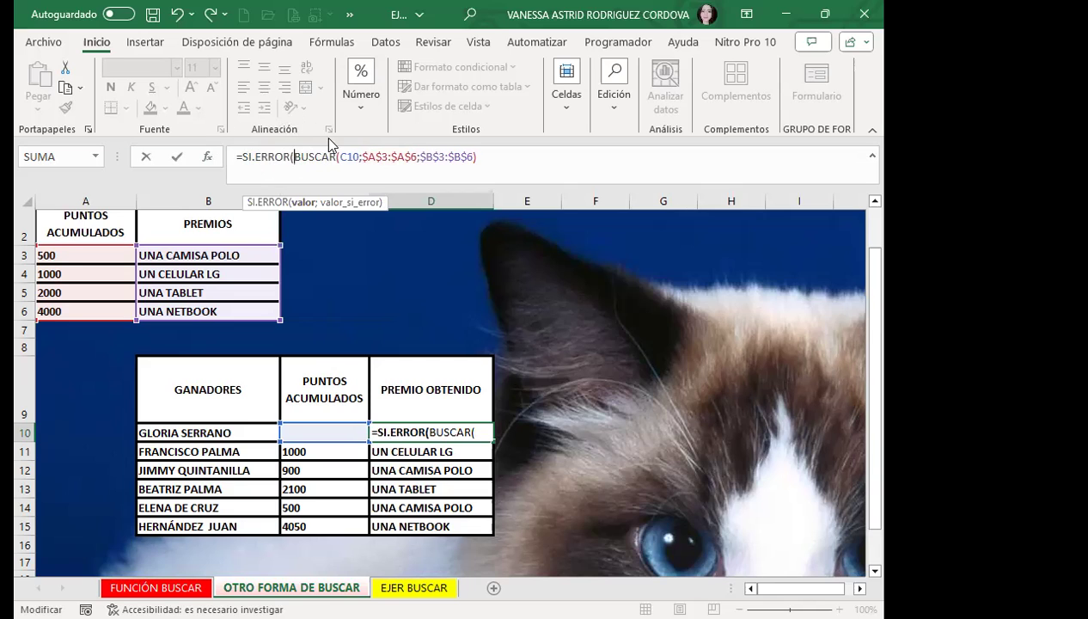
{"action": "left_click", "coordinate": [475, 157]}
{"action": "type", "text": ")"}
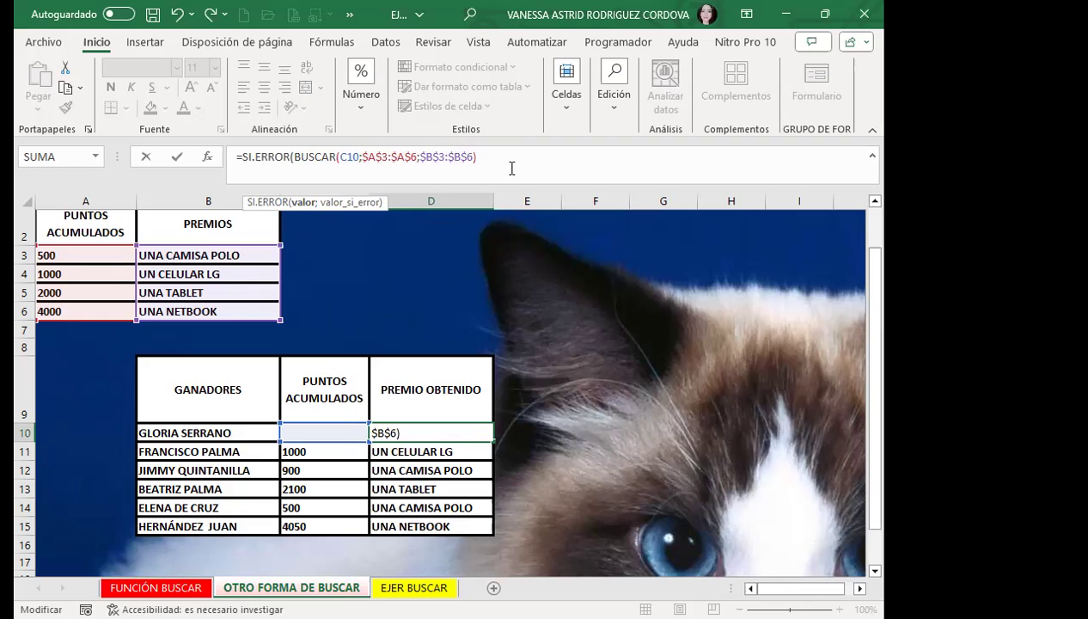
{"action": "type", "text": ";"}
{"action": "type", "text": "\"NO HAY "}
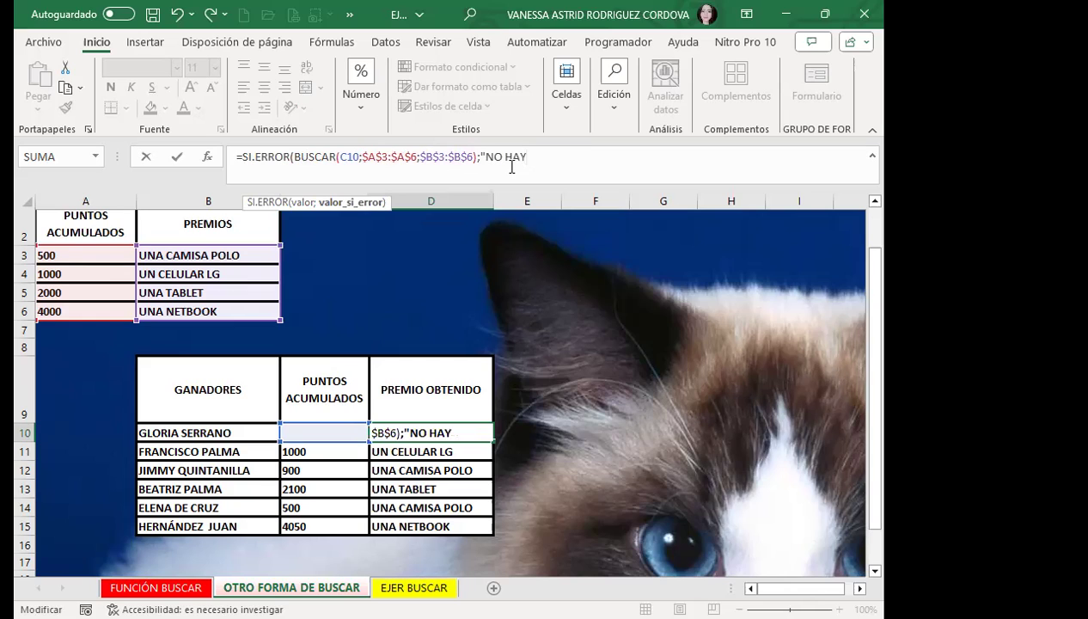
{"action": "type", "text": "DATOS"}
{"action": "type", "text": "\""}
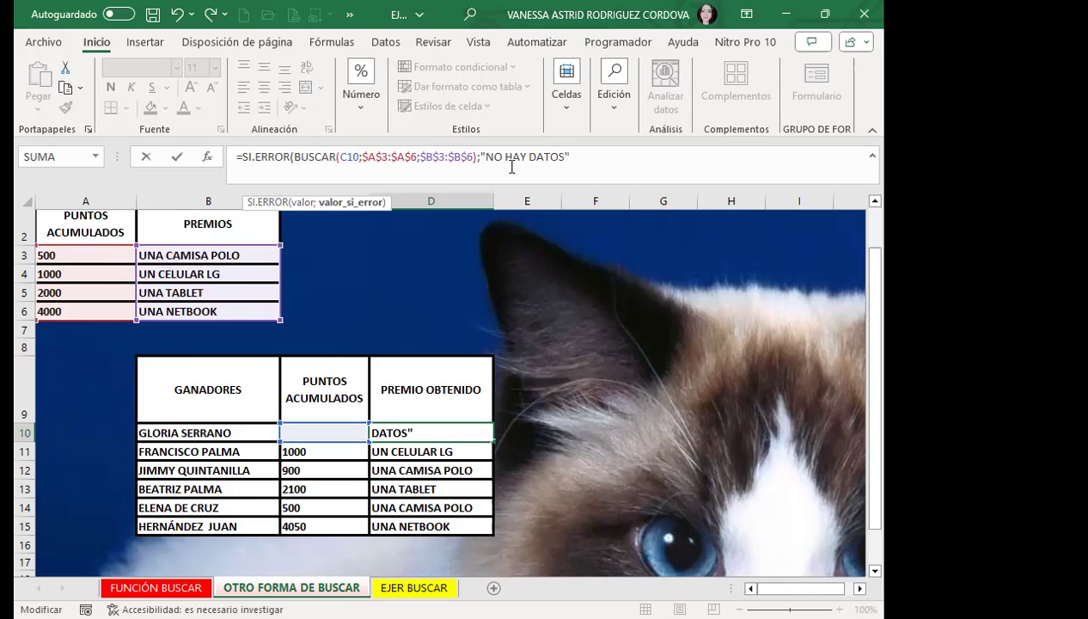
{"action": "type", "text": ")"}
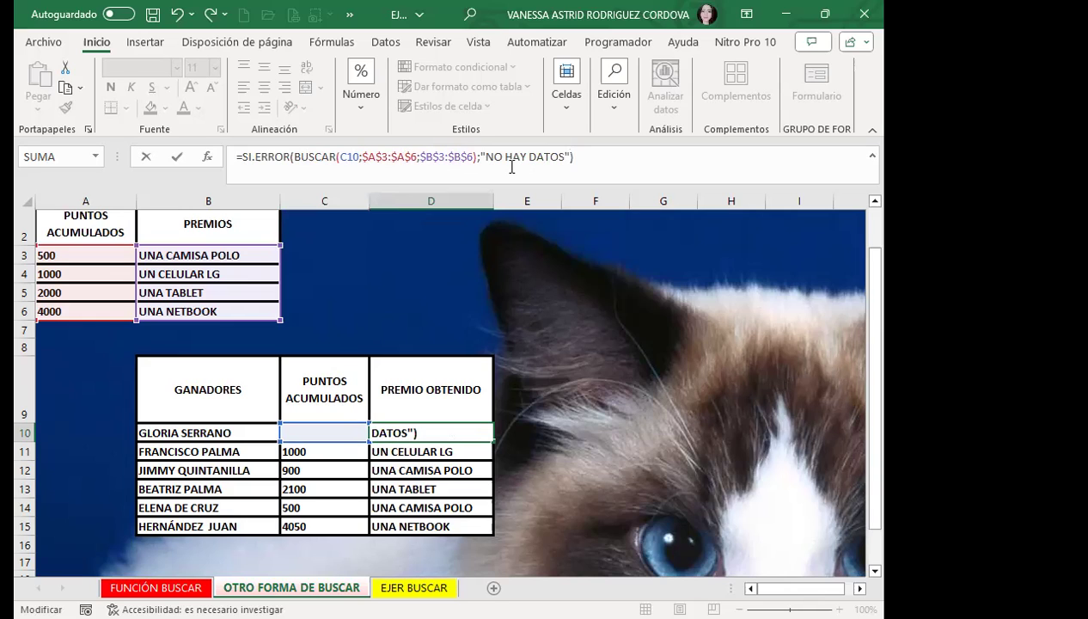
{"action": "key", "text": "Return"}
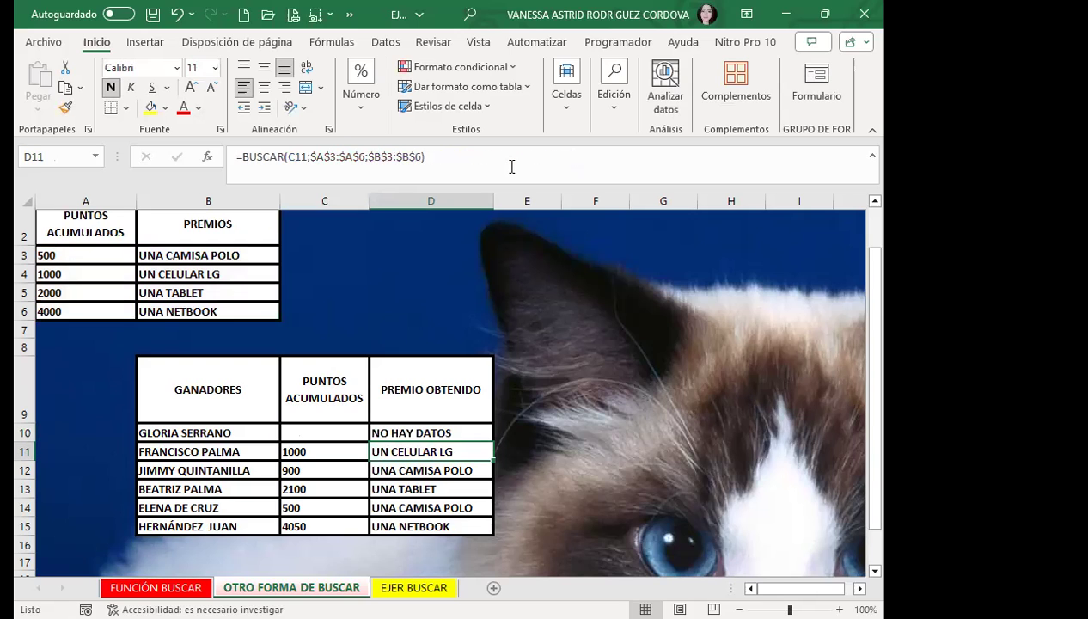
{"action": "left_click", "coordinate": [322, 453]}
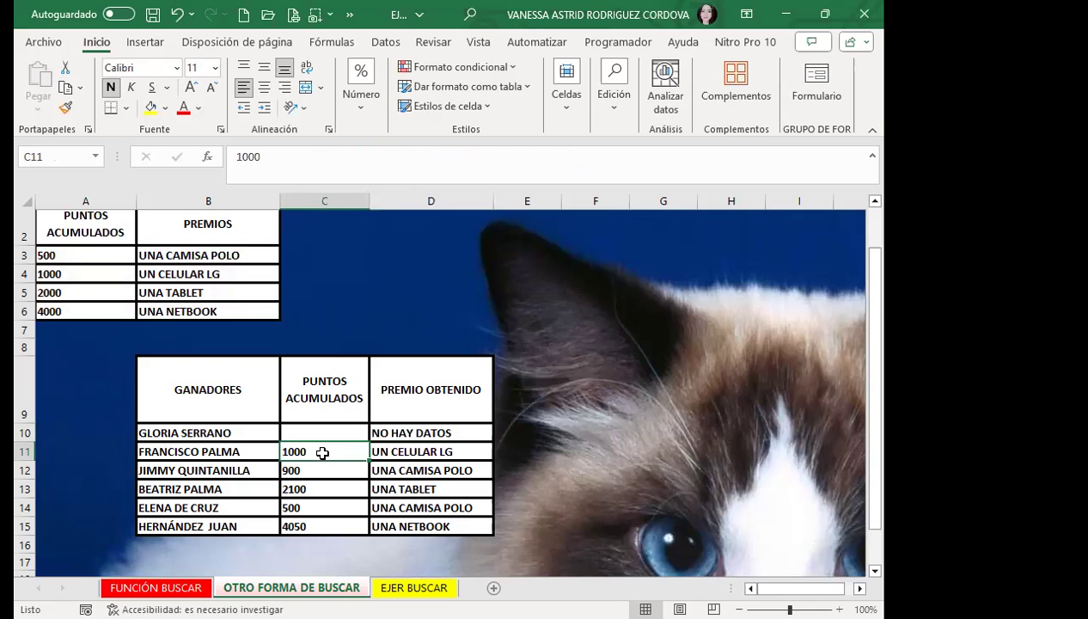
{"action": "left_click", "coordinate": [452, 432]}
{"action": "left_click_drag", "start_coordinate": [492, 442], "coordinate": [502, 534]}
{"action": "left_click", "coordinate": [435, 453]}
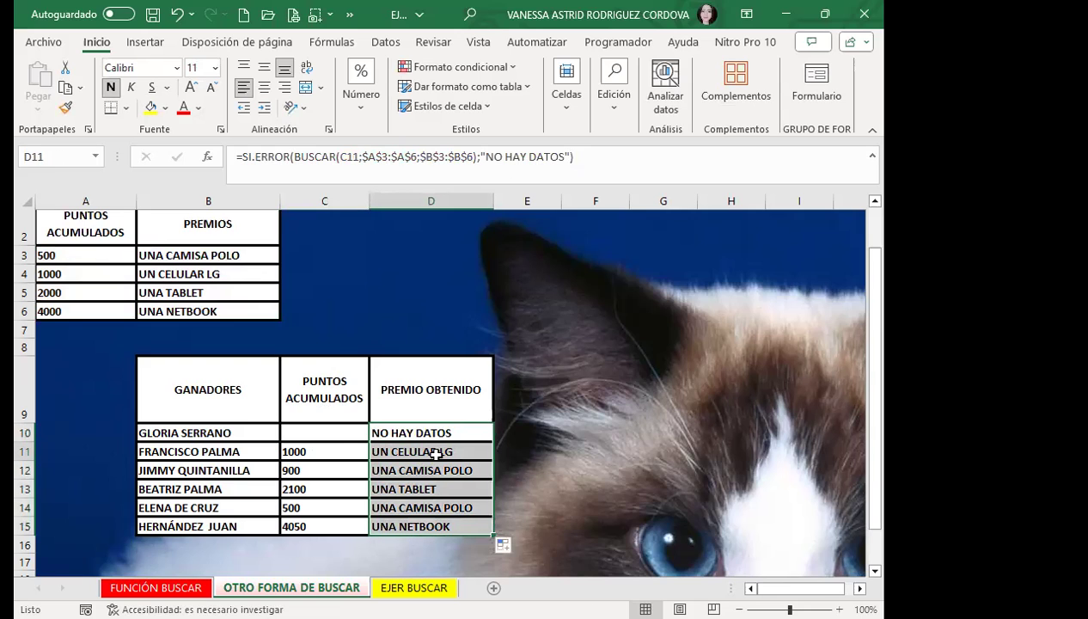
{"action": "left_click", "coordinate": [436, 453]}
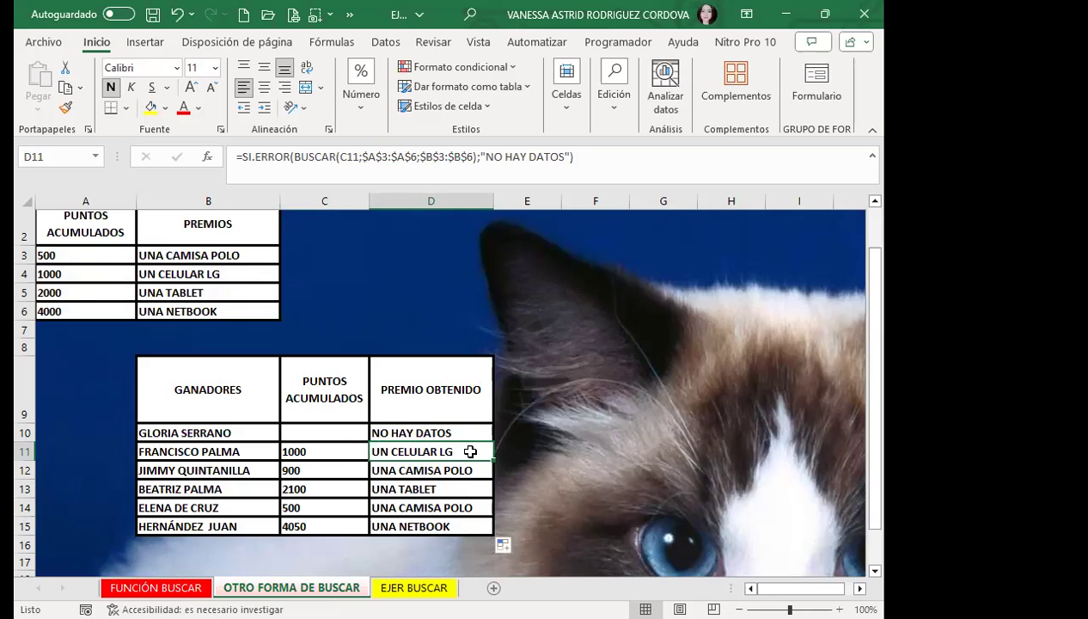
{"action": "left_click_drag", "start_coordinate": [340, 452], "coordinate": [342, 526]}
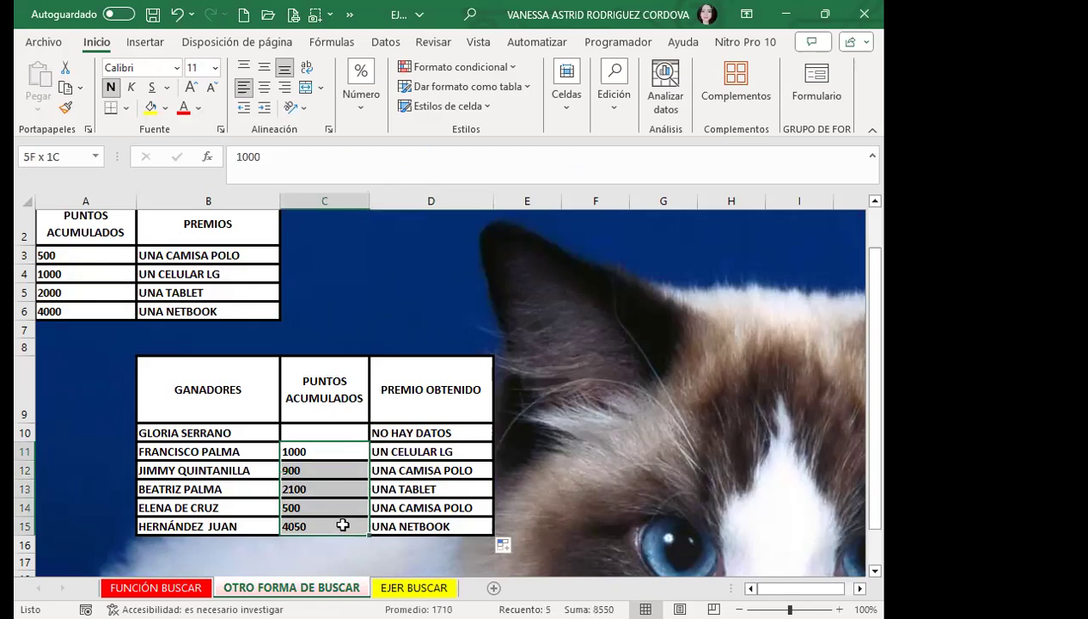
{"action": "key", "text": "Delete"}
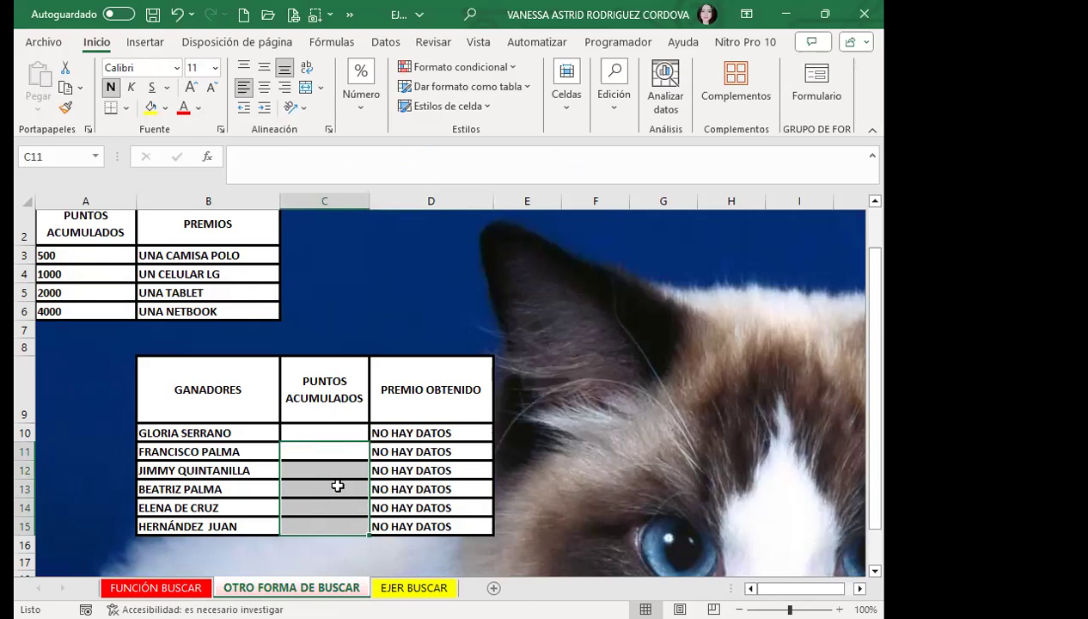
{"action": "left_click", "coordinate": [389, 452]}
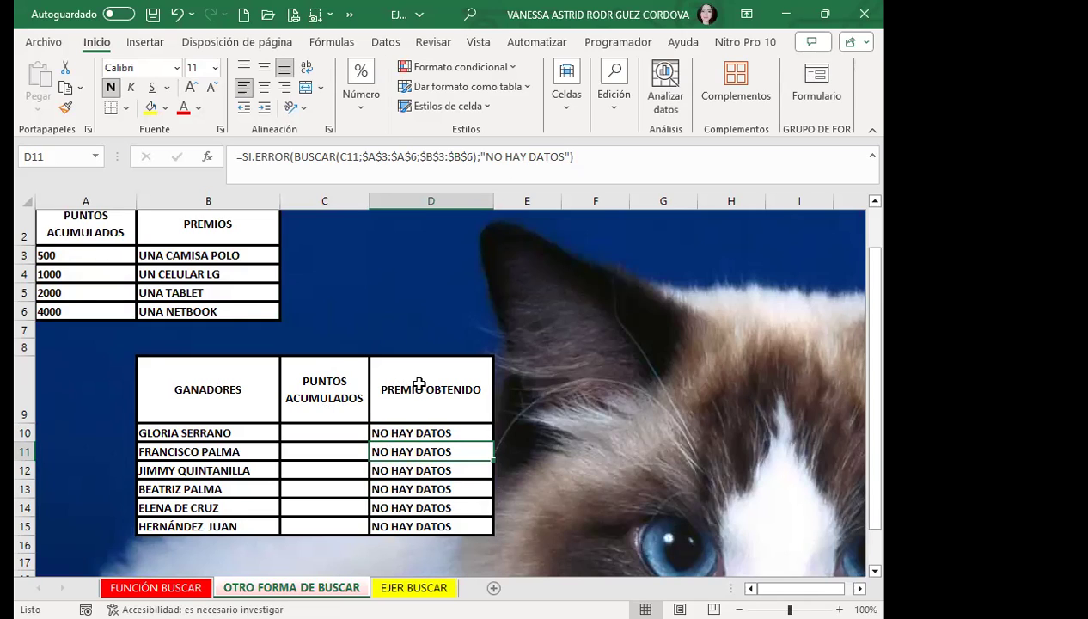
{"action": "left_click", "coordinate": [454, 428]}
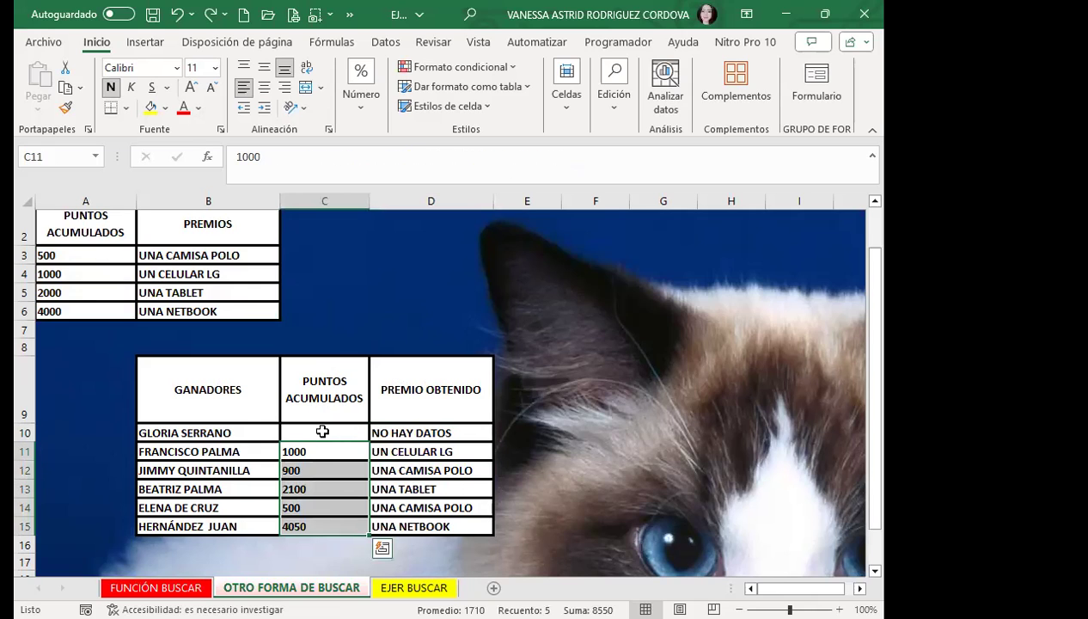
{"action": "left_click", "coordinate": [324, 429]}
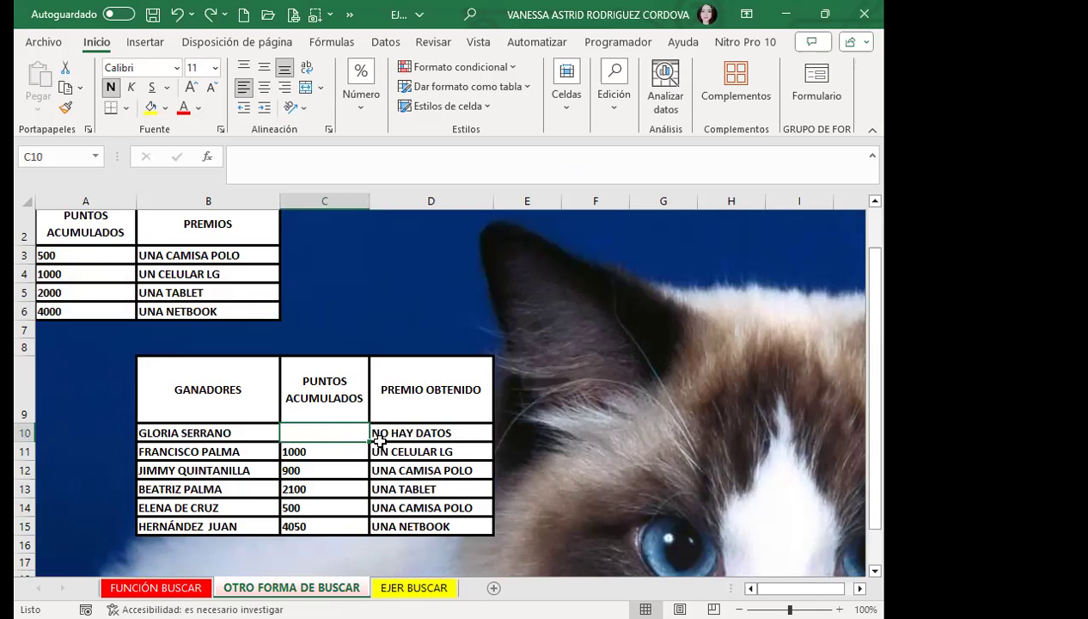
Replace the "NO HAY DATOS" fallback in D10's SI.ERROR formula with a blank space.
{"action": "left_click", "coordinate": [398, 429]}
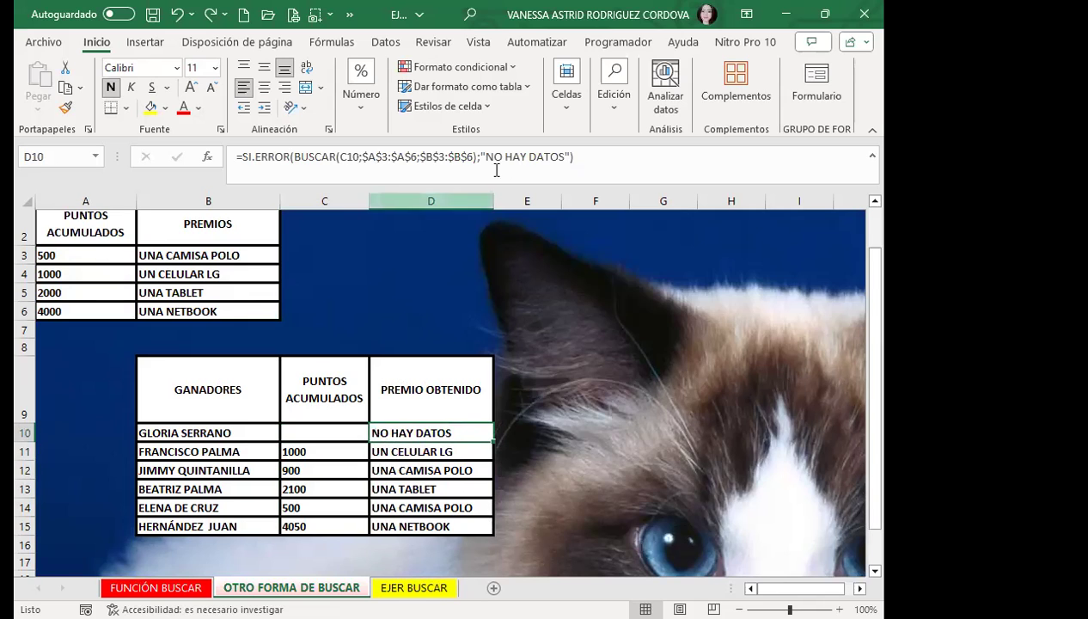
{"action": "left_click", "coordinate": [561, 156]}
{"action": "key", "text": "BackSpace"}
{"action": "key", "text": "BackSpace"}
{"action": "key", "text": "BackSpace"}
{"action": "key", "text": "BackSpace"}
{"action": "key", "text": "BackSpace"}
{"action": "key", "text": "BackSpace"}
{"action": "key", "text": "BackSpace"}
{"action": "key", "text": "BackSpace"}
{"action": "key", "text": "BackSpace"}
{"action": "key", "text": "BackSpace"}
{"action": "key", "text": "BackSpace"}
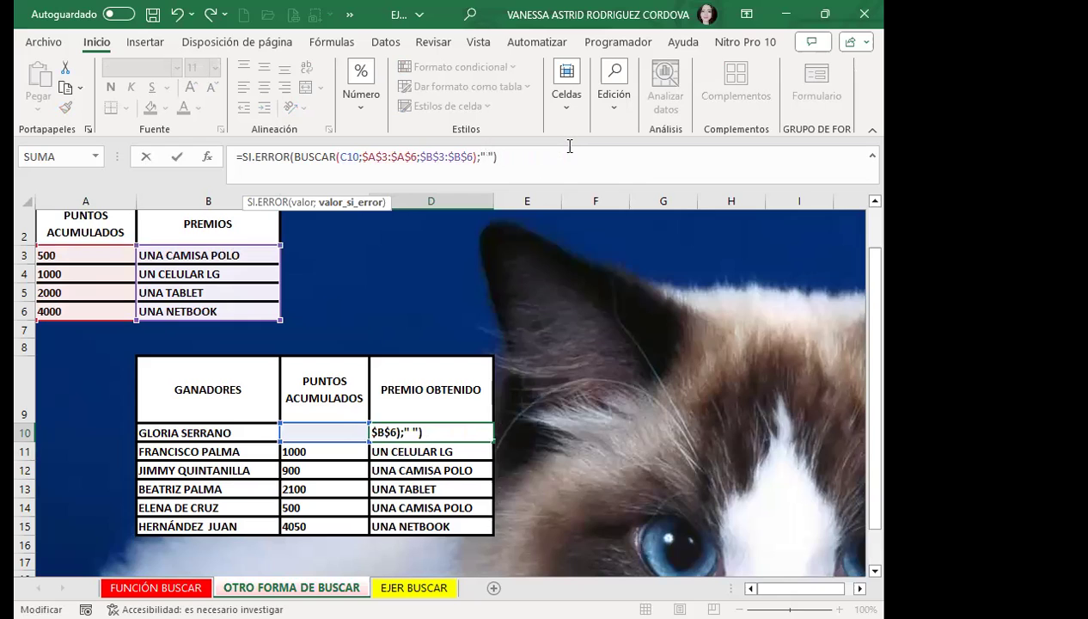
{"action": "key", "text": "Return"}
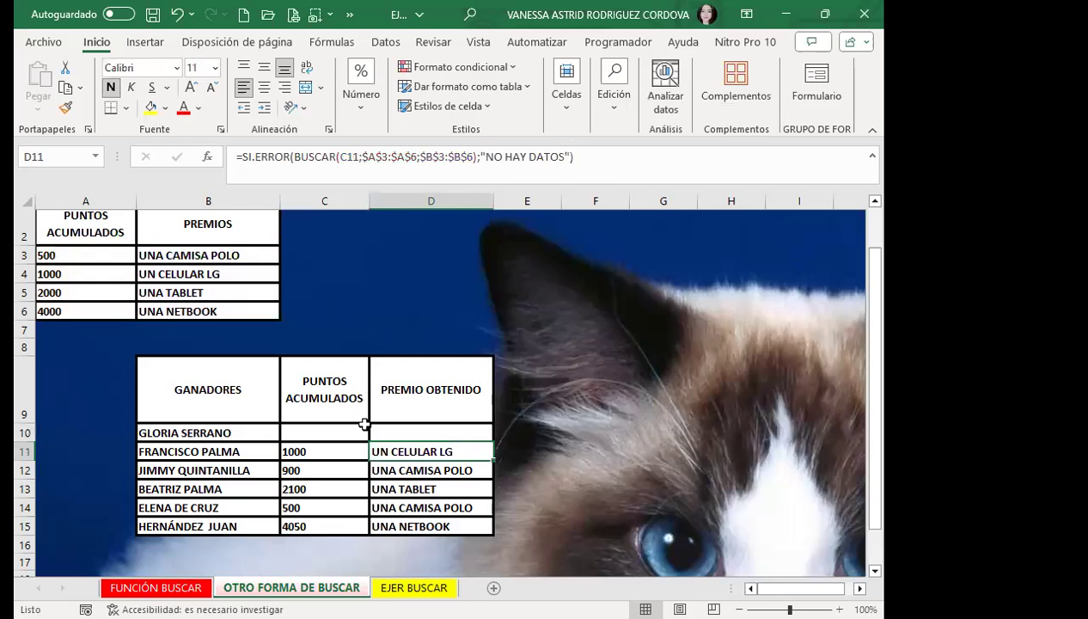
{"action": "left_click", "coordinate": [386, 427]}
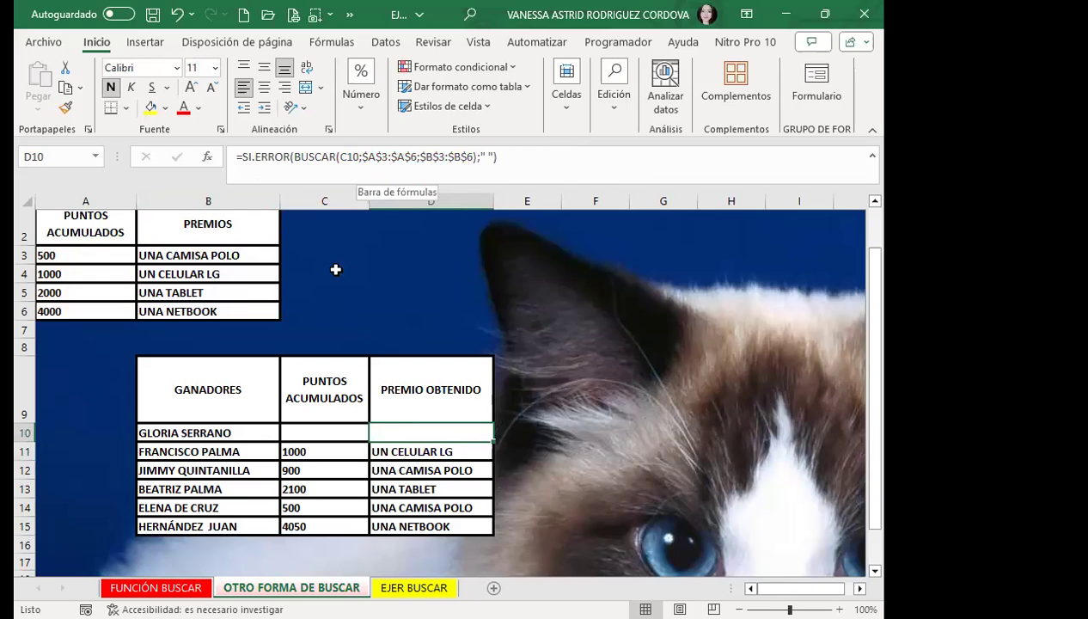
Check D10's blank result and clear the 1000 points from C11.
{"action": "left_click", "coordinate": [527, 440]}
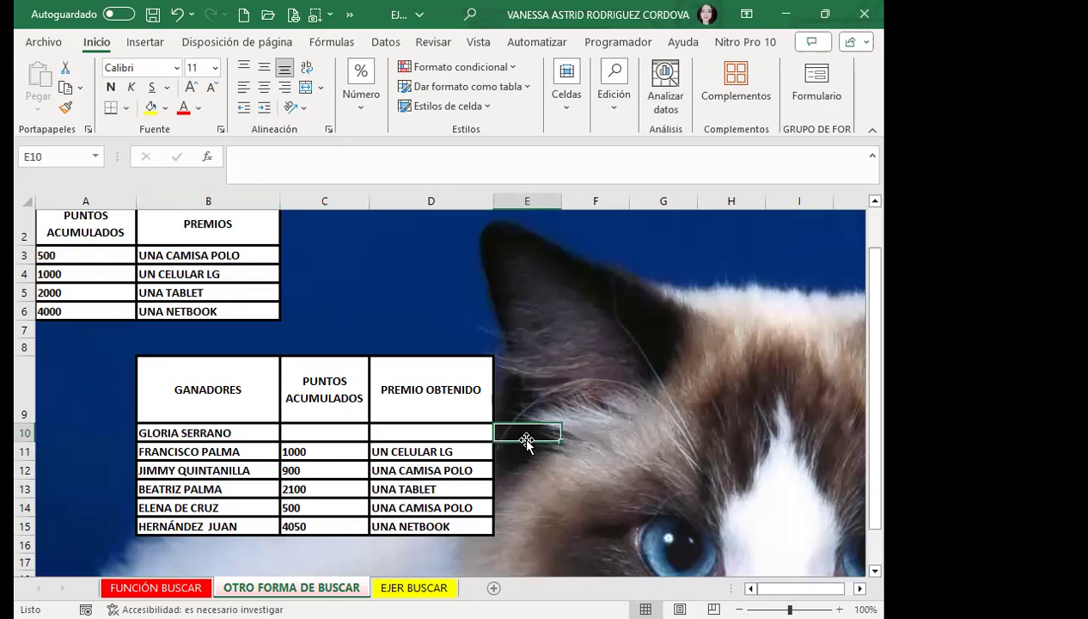
{"action": "left_click", "coordinate": [450, 434]}
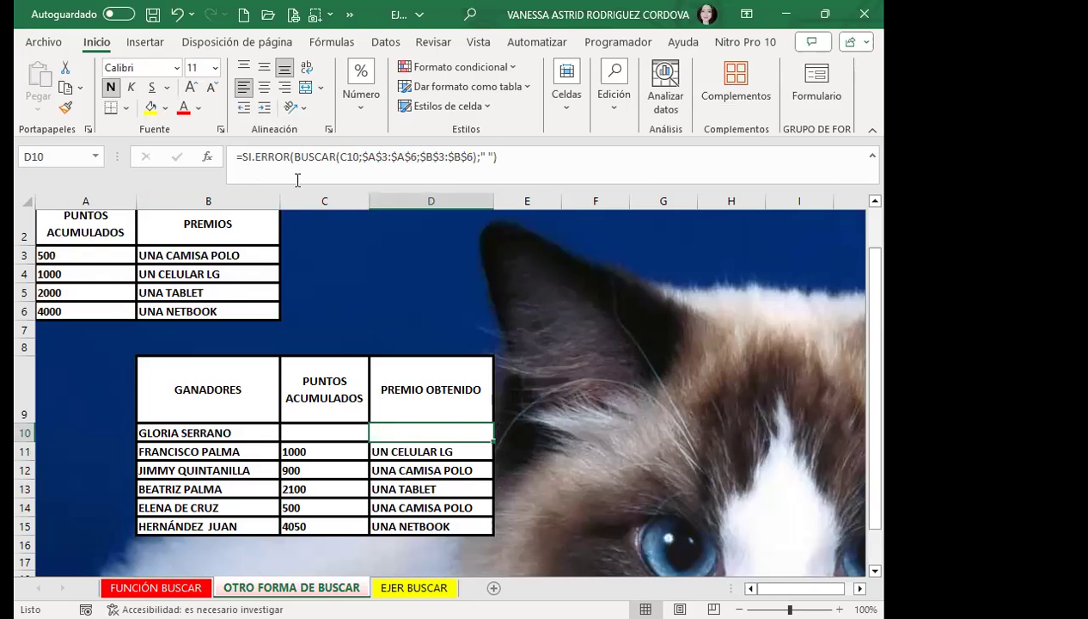
{"action": "left_click", "coordinate": [326, 443]}
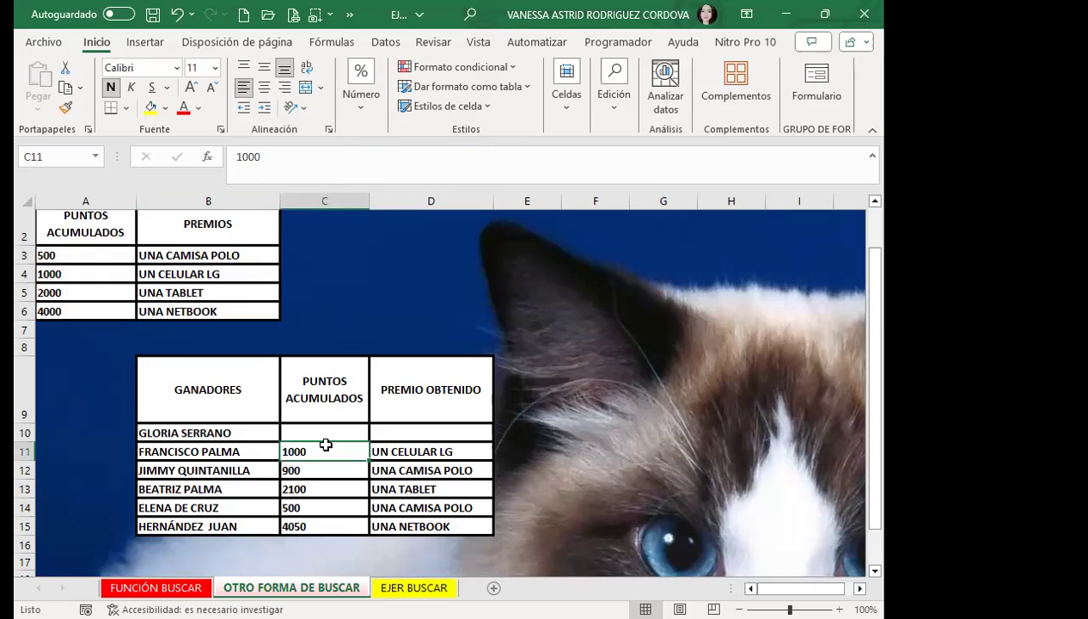
{"action": "key", "text": "Delete"}
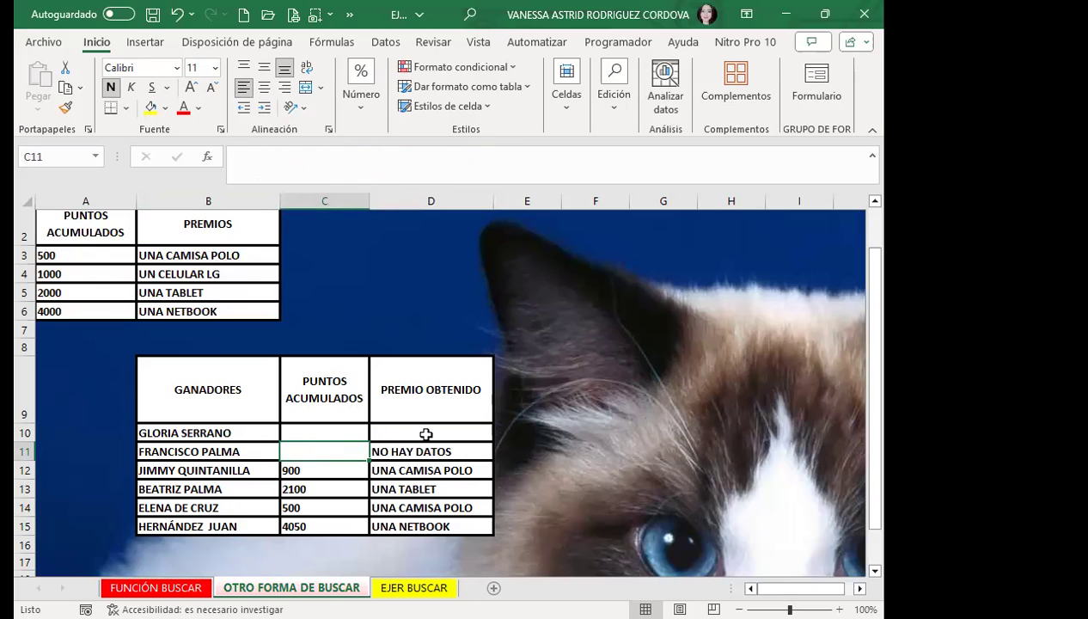
{"action": "left_click", "coordinate": [421, 434]}
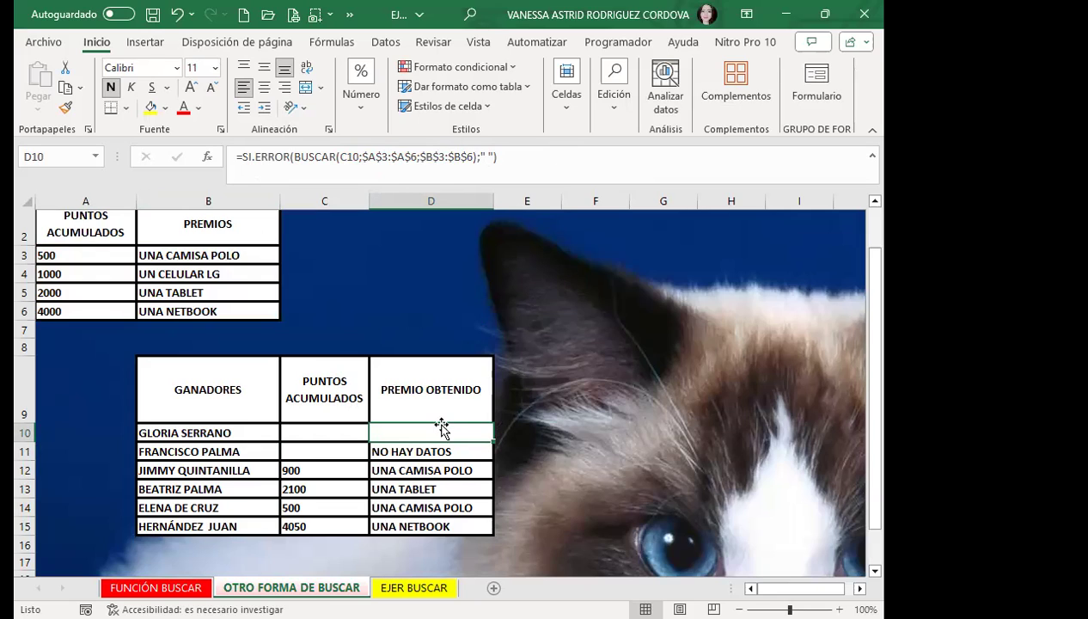
Test 600 in C10 and 1000 in C11, then clear both cells.
{"action": "left_click", "coordinate": [340, 435]}
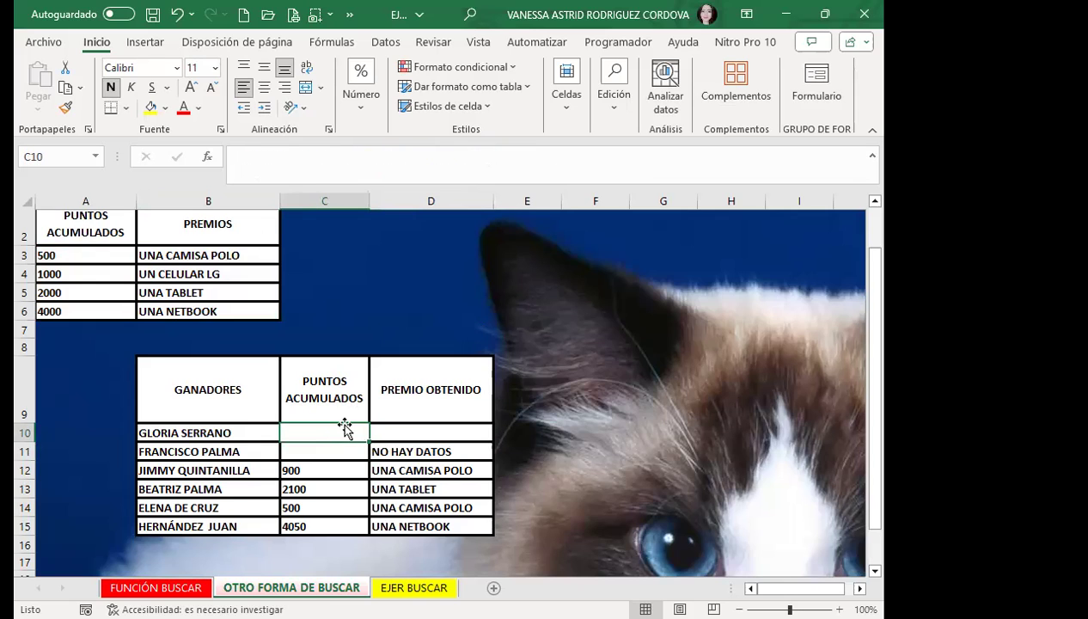
{"action": "type", "text": "600"}
{"action": "key", "text": "Return"}
{"action": "type", "text": "1"}
{"action": "type", "text": "000"}
{"action": "key", "text": "Return"}
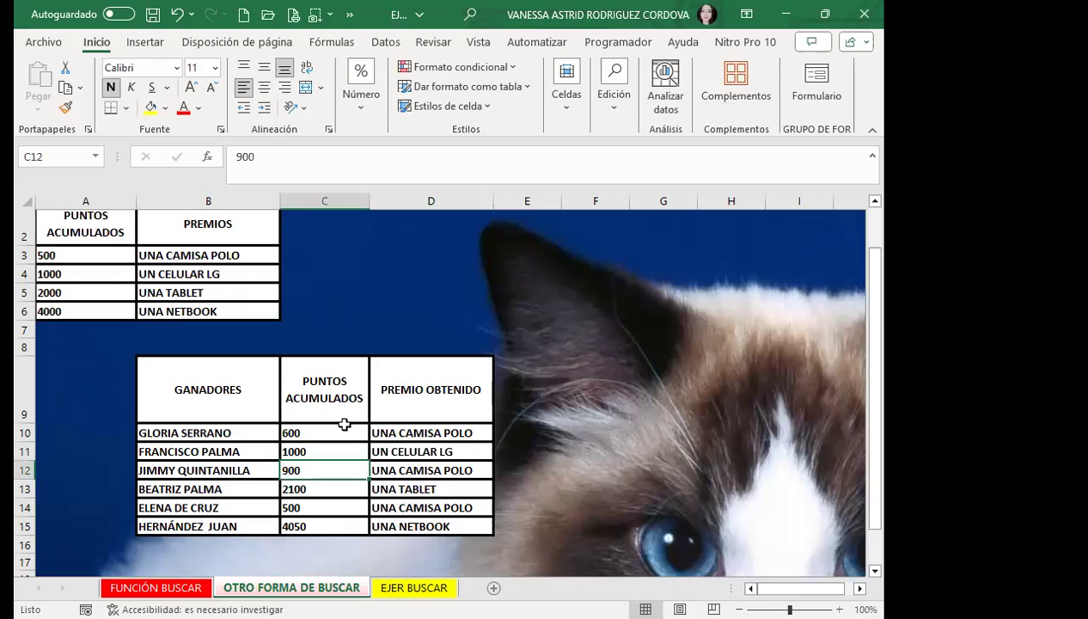
{"action": "left_click_drag", "start_coordinate": [342, 432], "coordinate": [341, 447]}
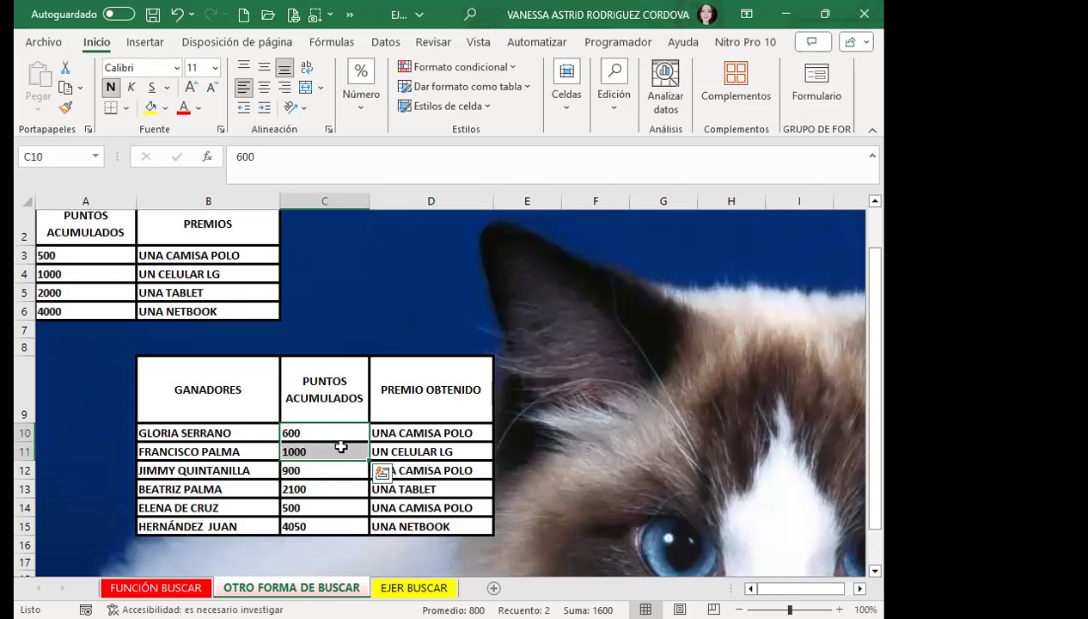
{"action": "key", "text": "Delete"}
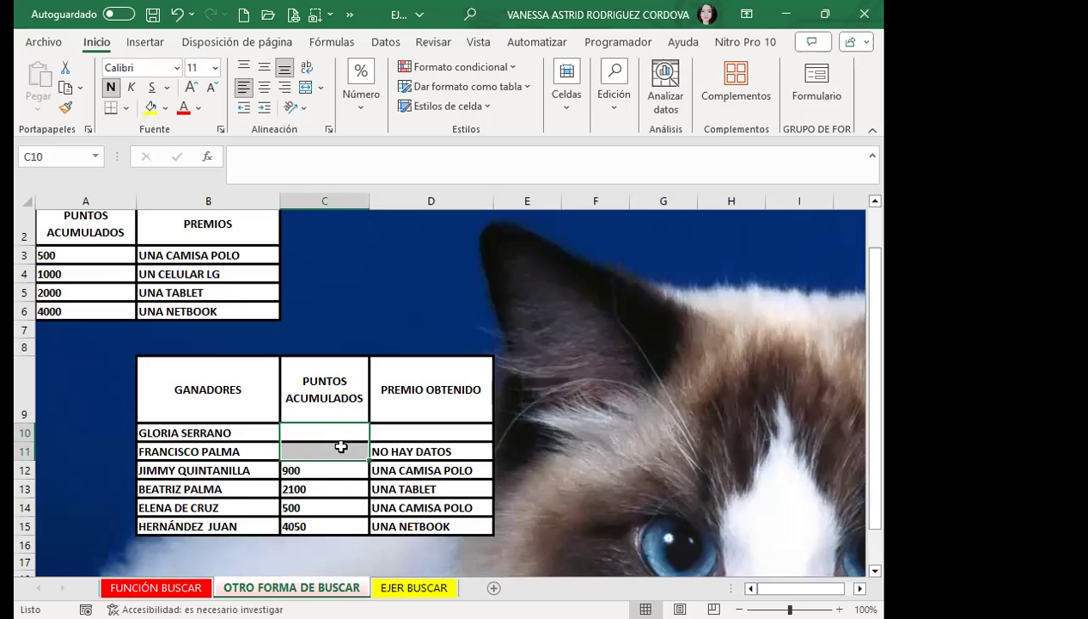
{"action": "left_click", "coordinate": [411, 431]}
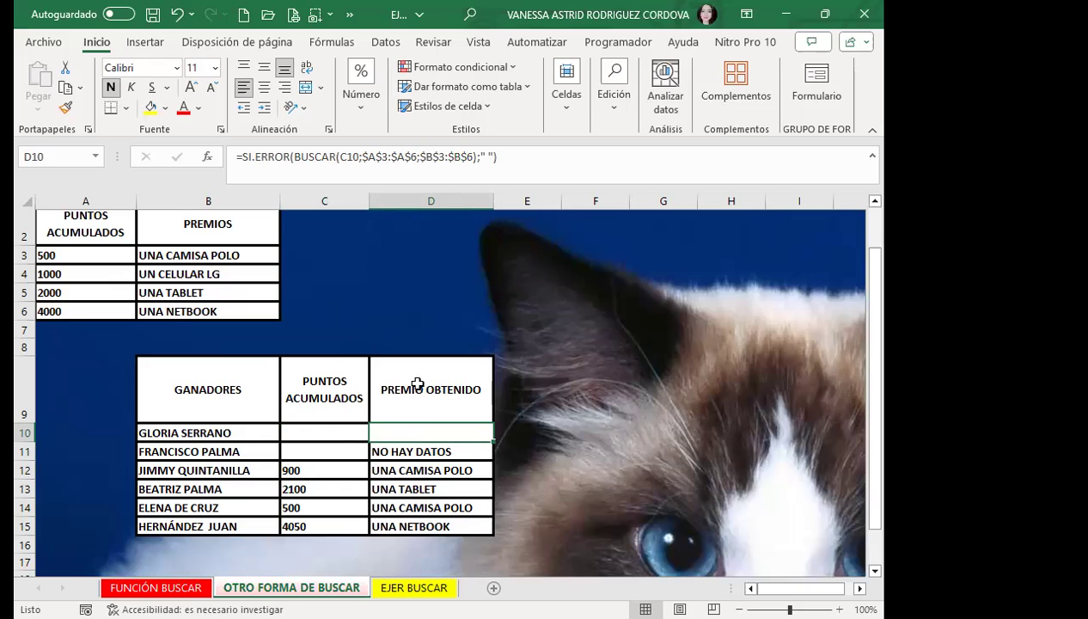
{"action": "left_click", "coordinate": [335, 450]}
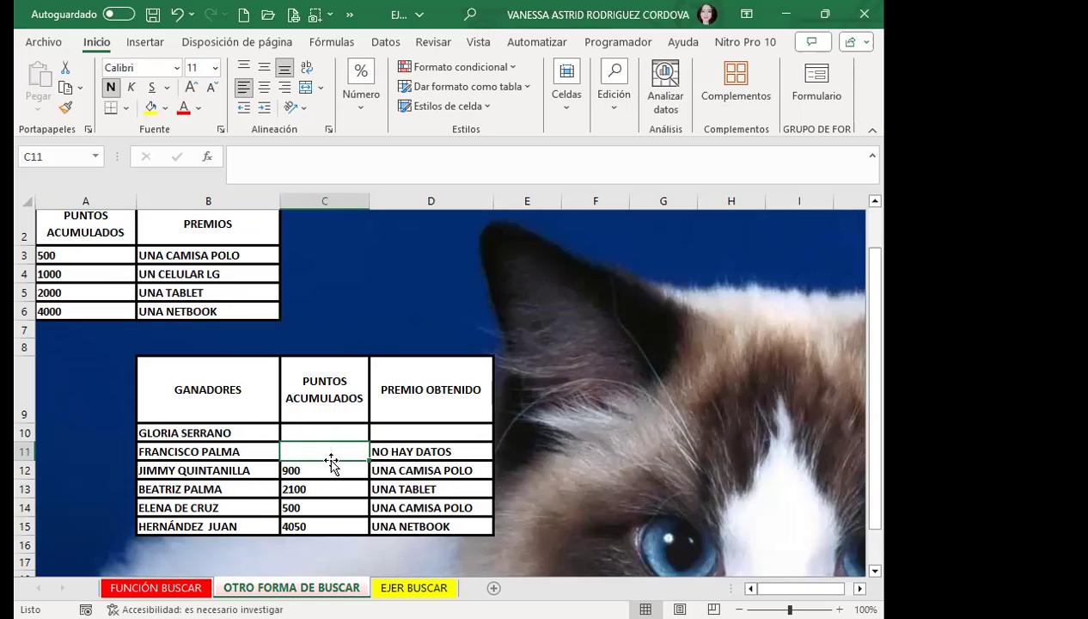
{"action": "left_click", "coordinate": [464, 446]}
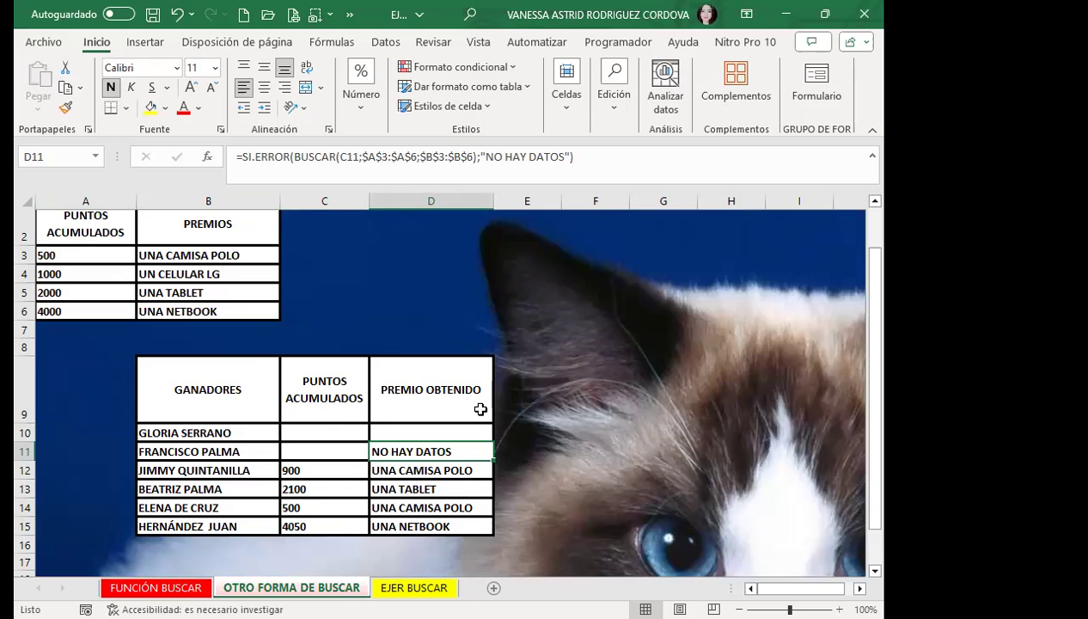
{"action": "left_click", "coordinate": [305, 447]}
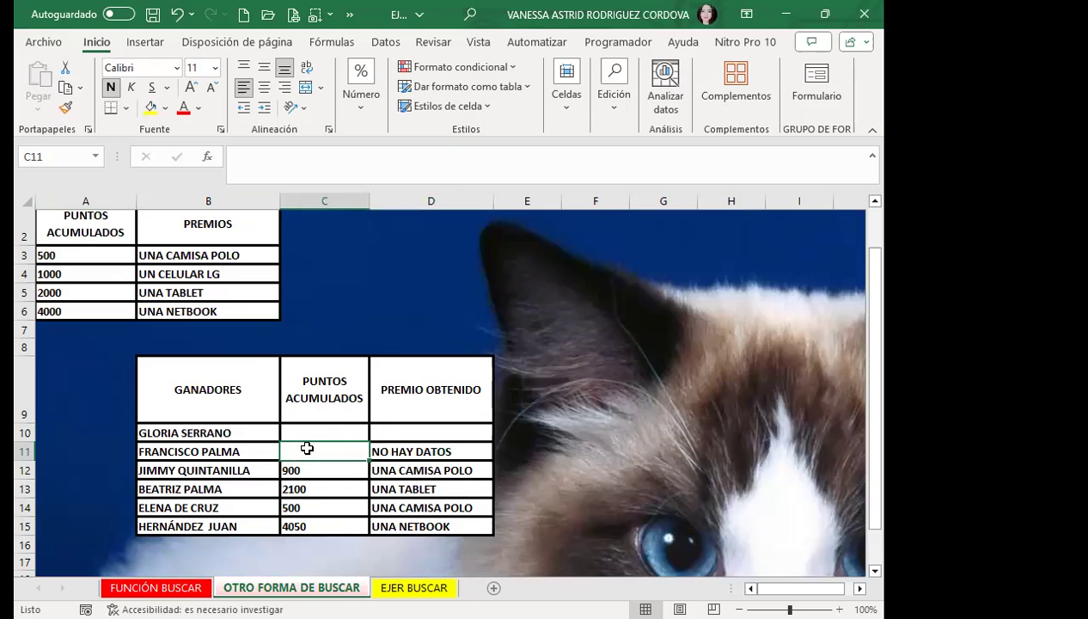
{"action": "left_click", "coordinate": [415, 449]}
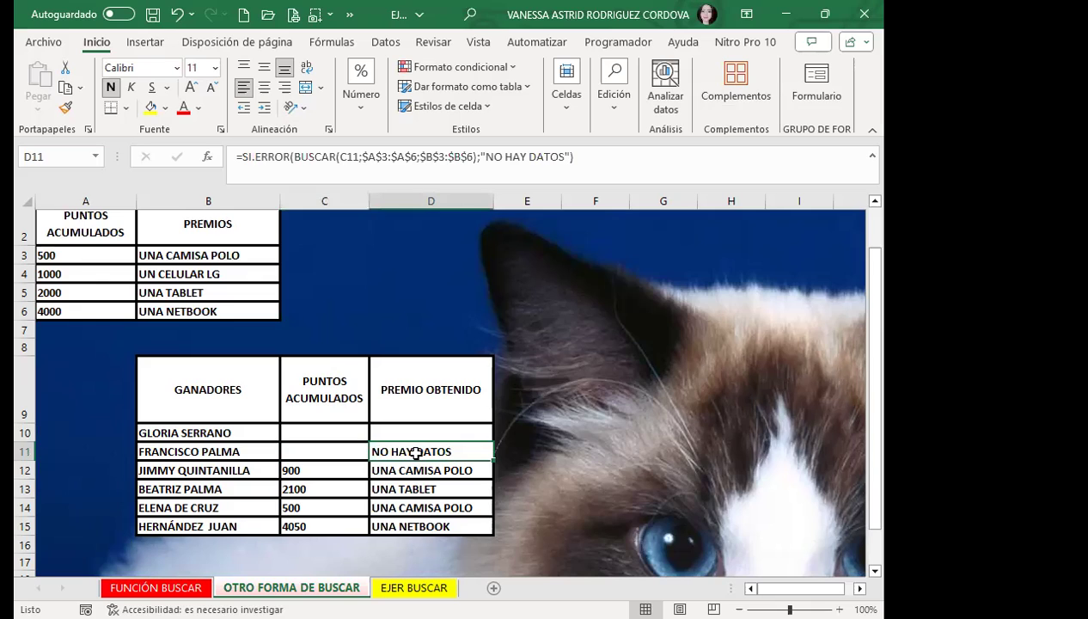
{"action": "left_click", "coordinate": [338, 434]}
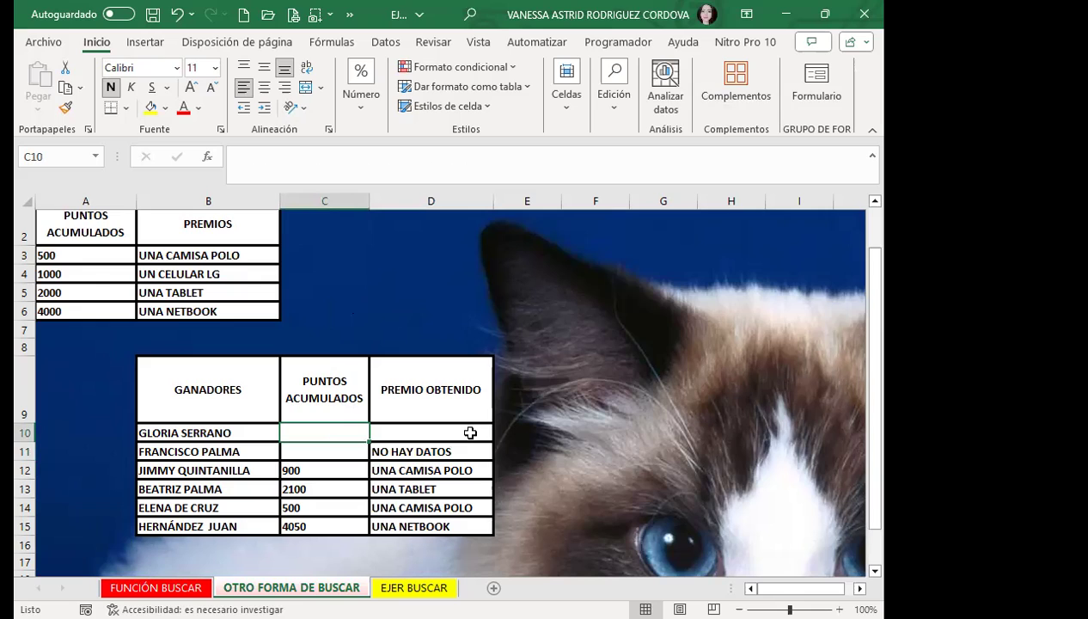
{"action": "left_click", "coordinate": [470, 433]}
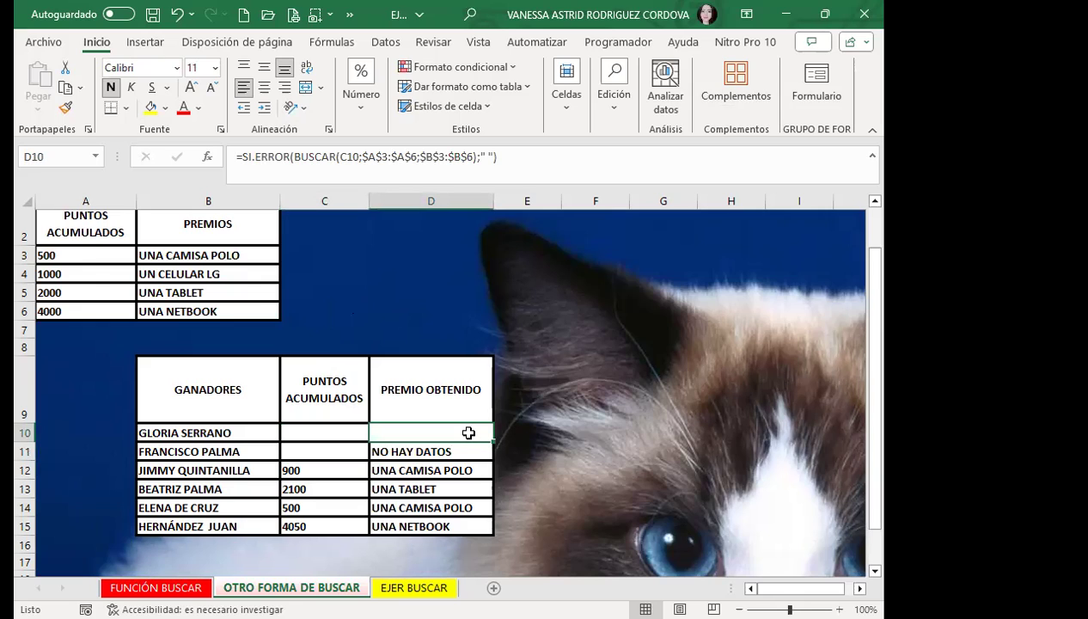